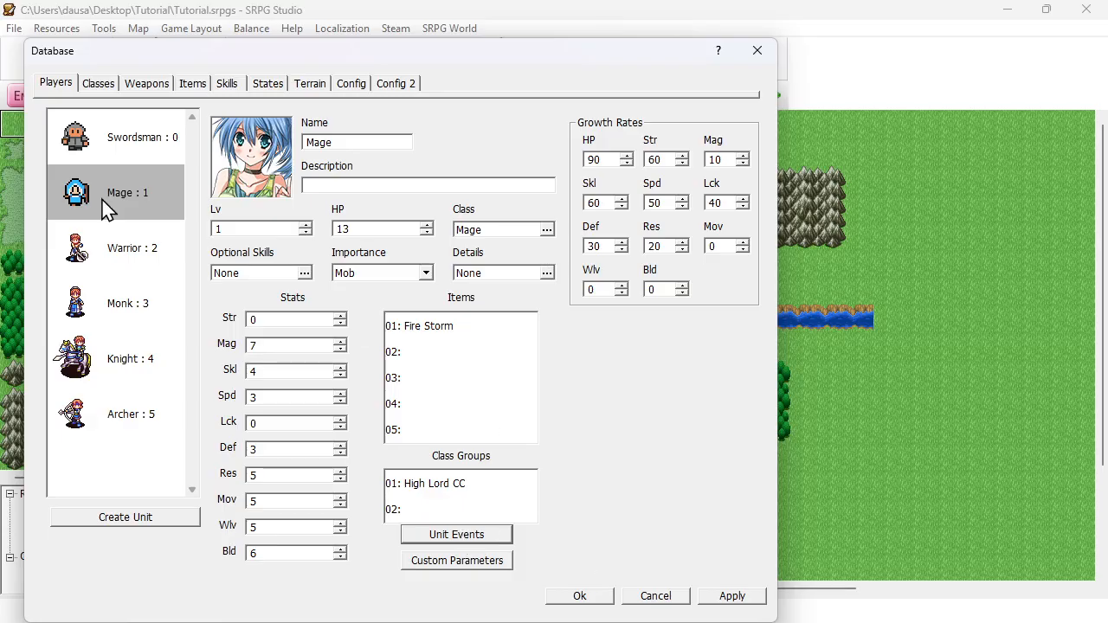
Open the Mage unit's event settings from the player database and reposition the window so the Icicle event's commands can be read.
click(450, 535)
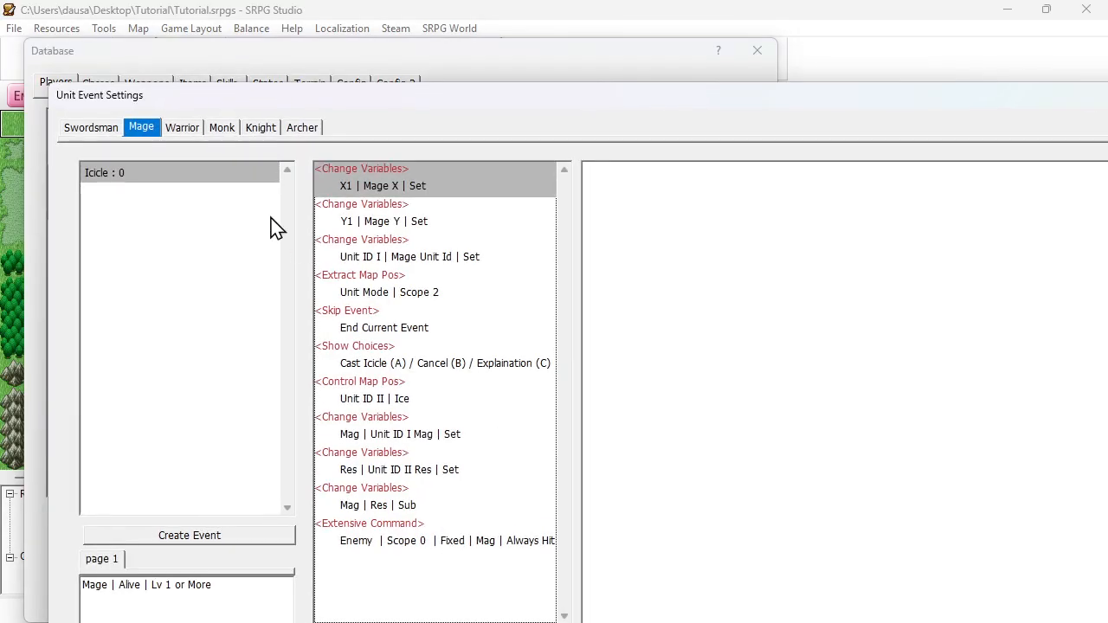
drag(200, 100, 171, 19)
click(956, 616)
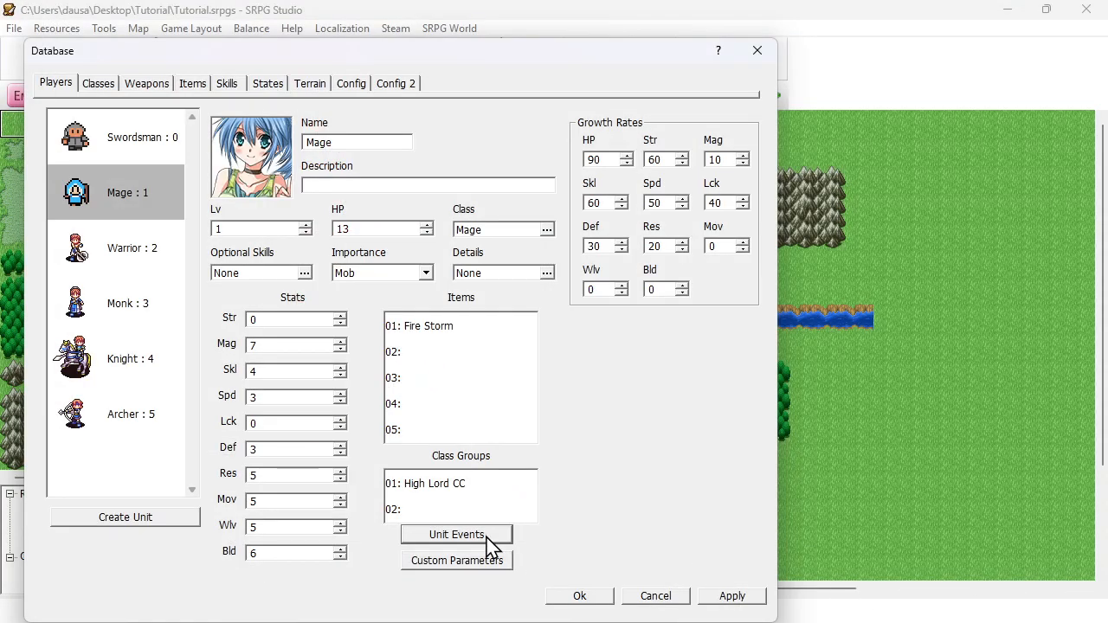
click(136, 161)
click(125, 196)
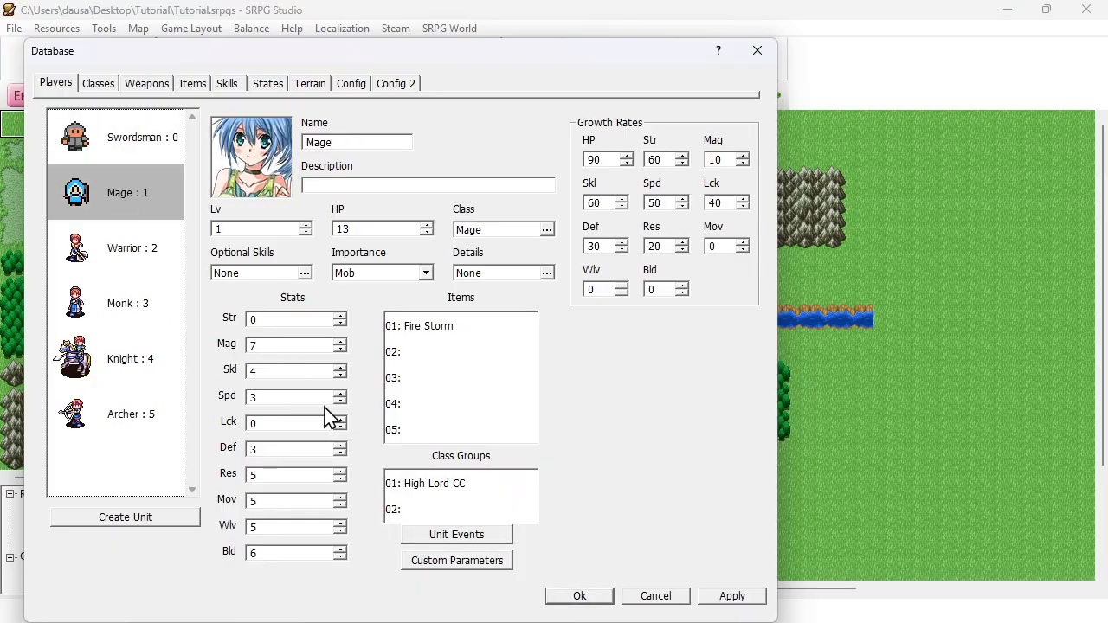
click(442, 537)
drag(218, 106, 208, 13)
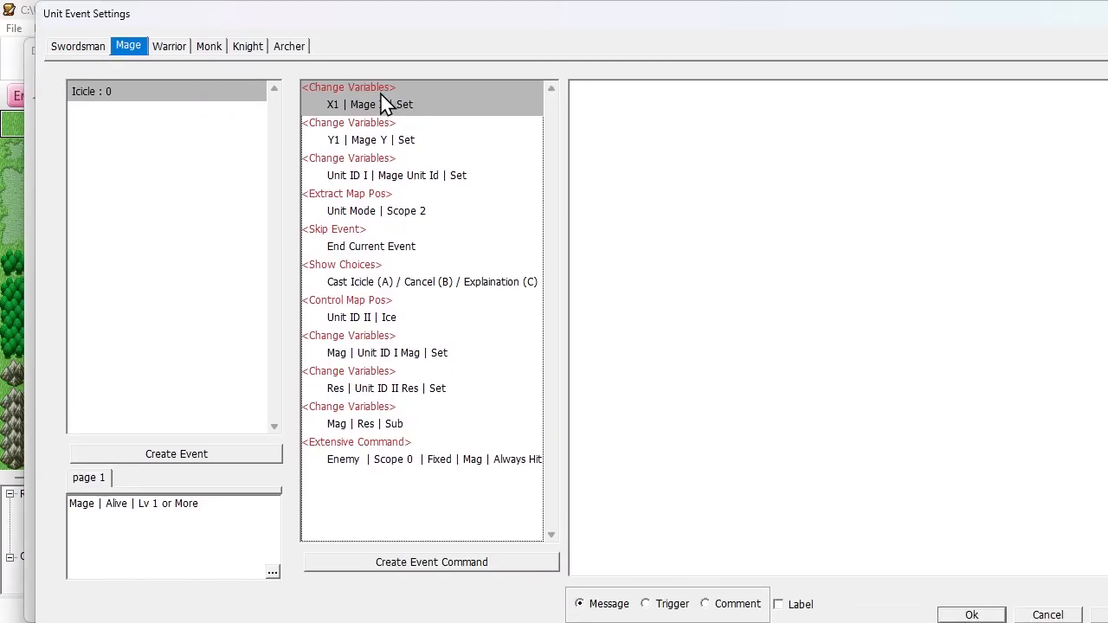
Delete the Skip Event command that follows Extract Map Pos in the Mage's Icicle event.
click(388, 175)
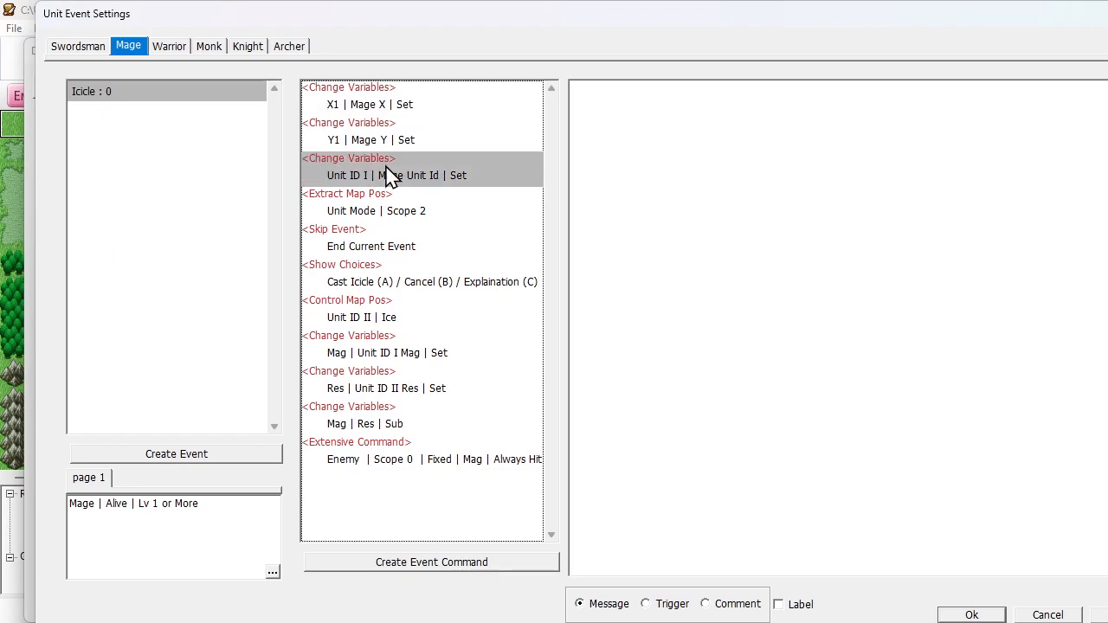
click(384, 214)
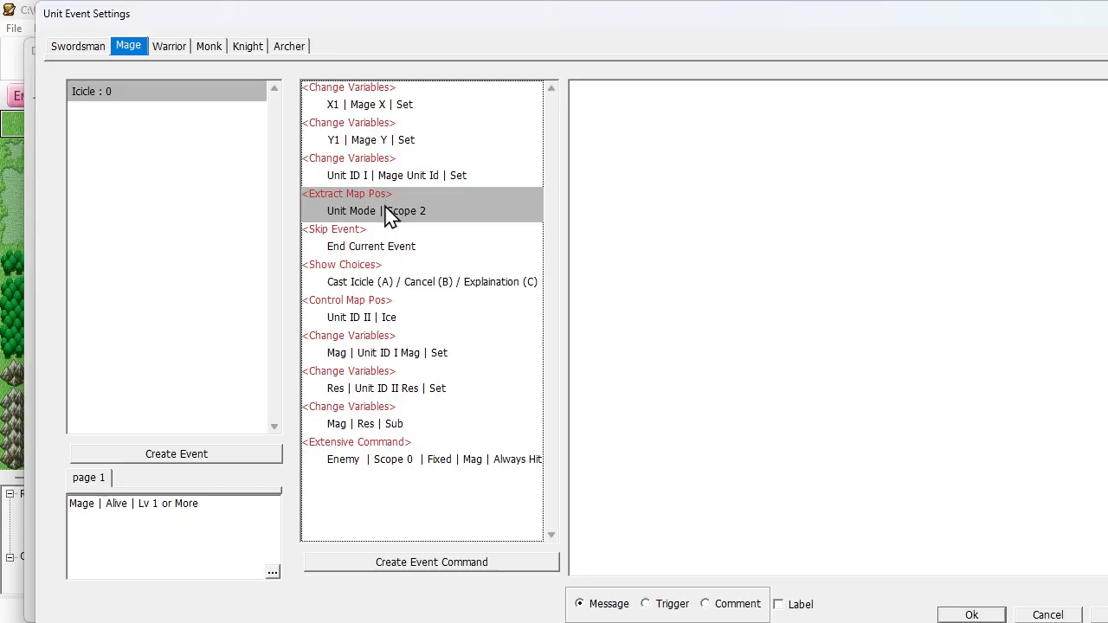
click(367, 249)
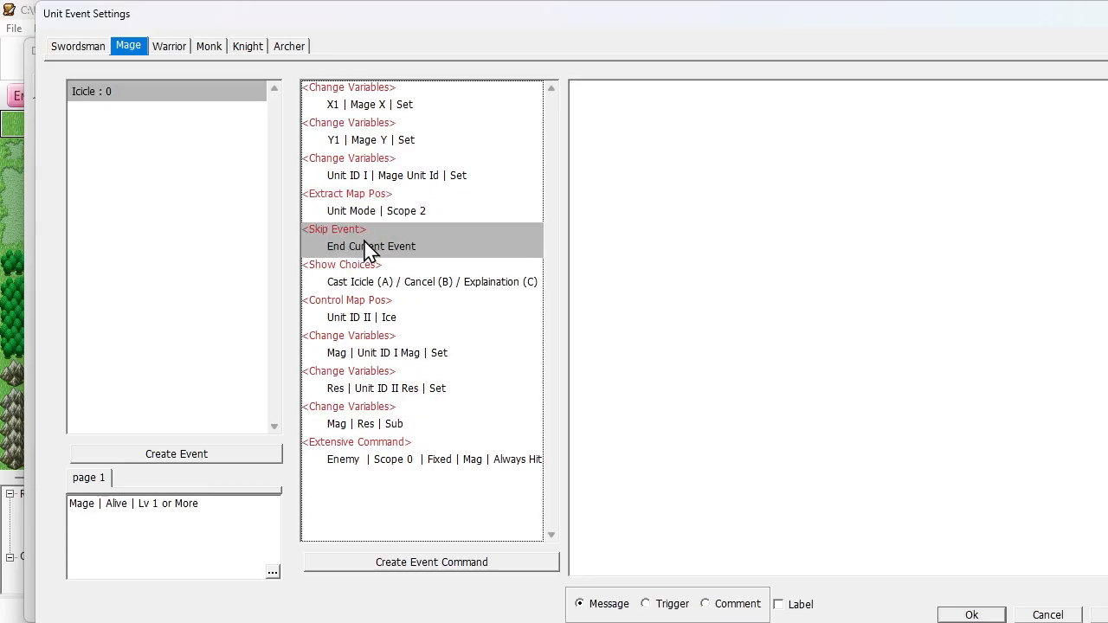
key(Delete)
Review the Icicle event's commands from Show Choices to the Extensive Command, and examine the Extract Map Pos settings, including its cancel action.
click(379, 249)
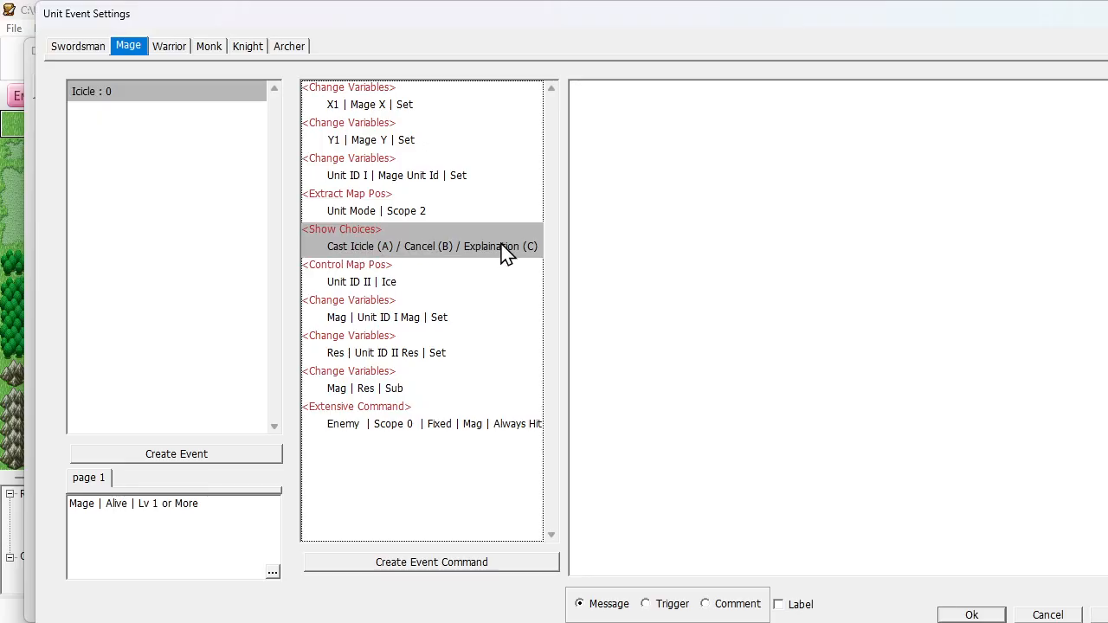
click(367, 278)
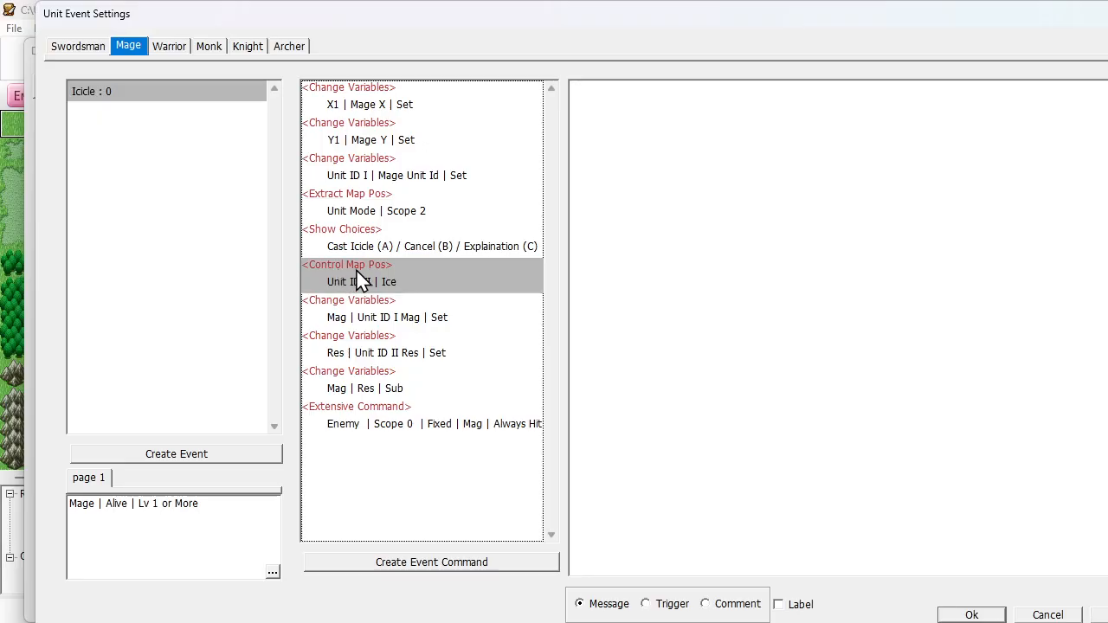
click(388, 319)
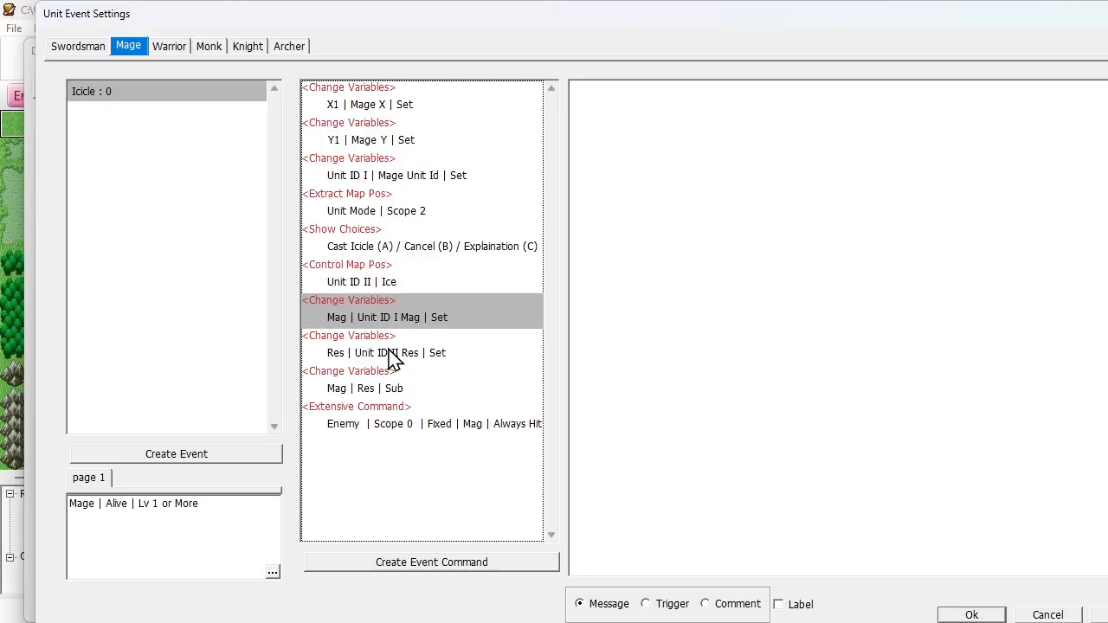
click(389, 355)
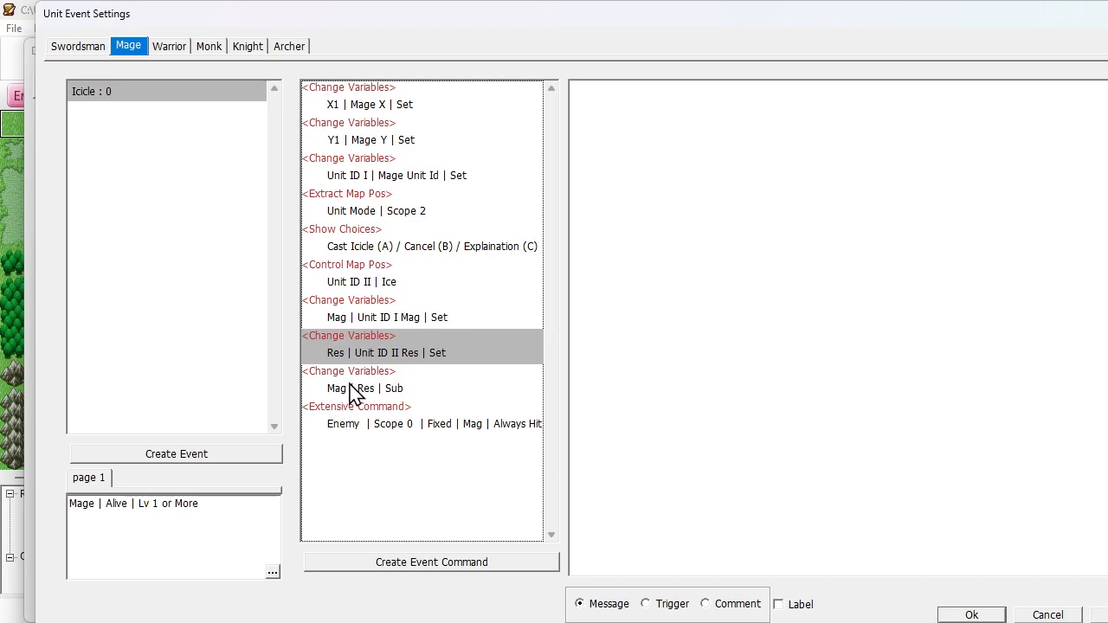
click(350, 386)
click(404, 427)
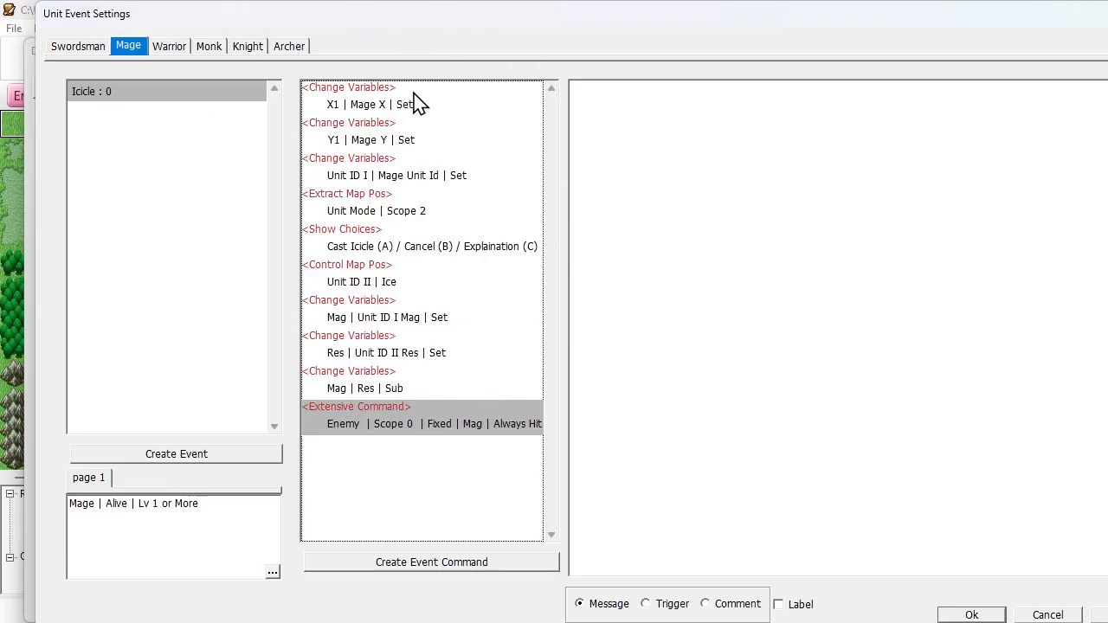
click(368, 208)
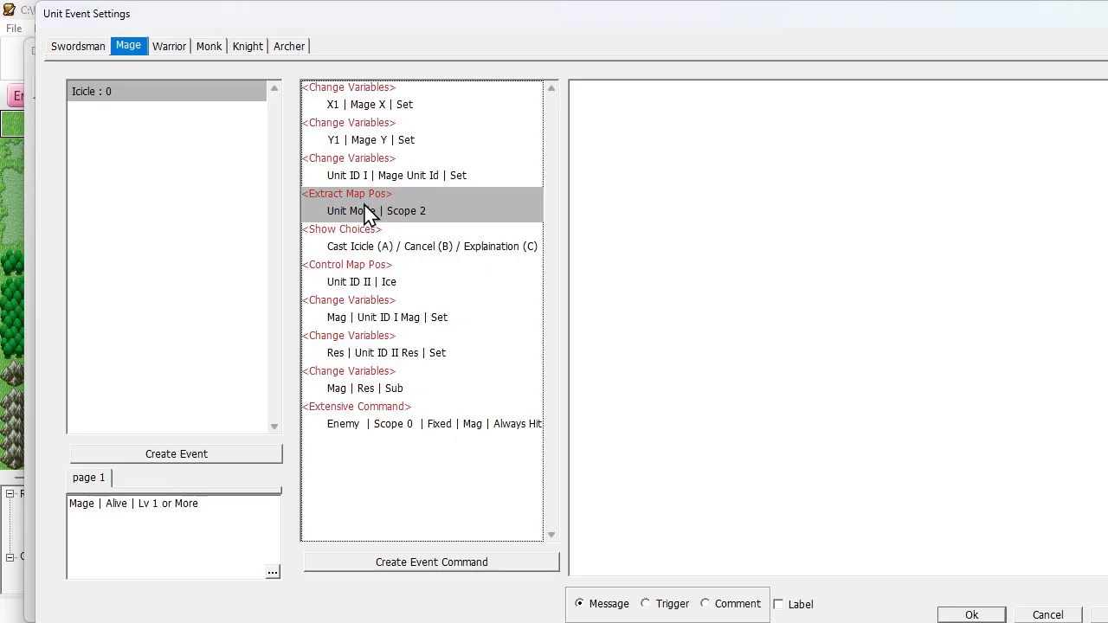
double_click(368, 211)
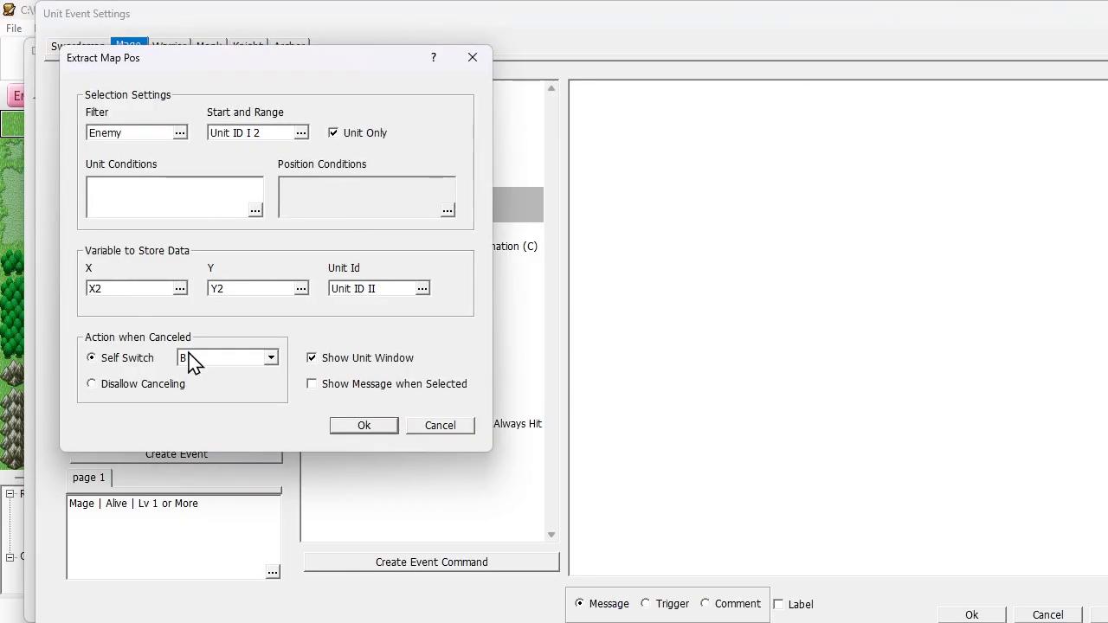
click(342, 427)
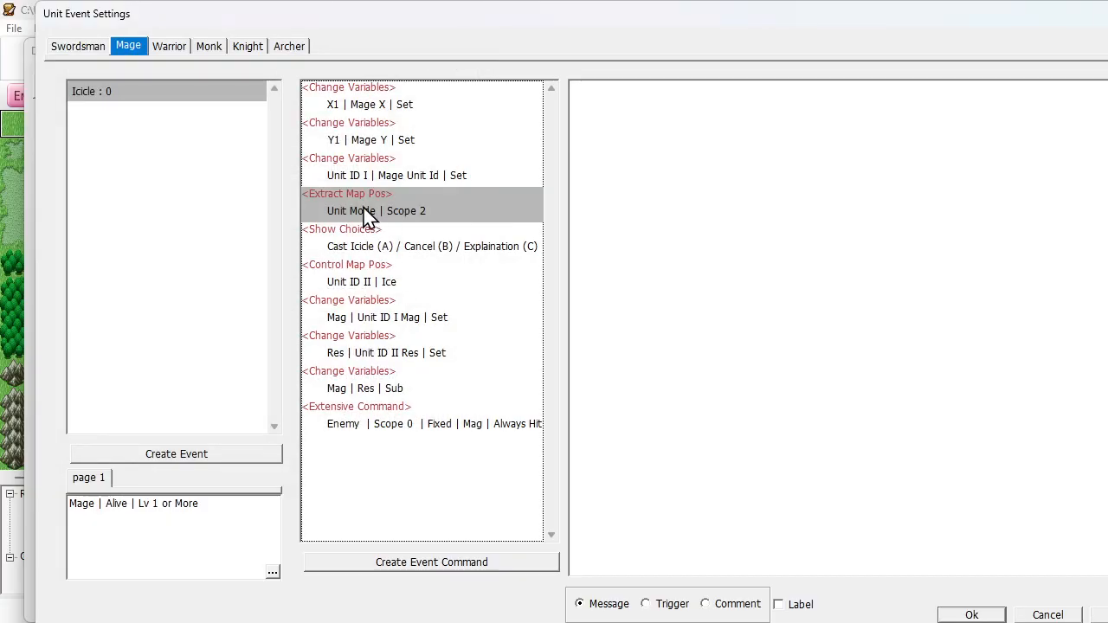
Insert a Skip Event command of type End Current Event directly after Extract Map Pos.
right_click(364, 212)
click(407, 242)
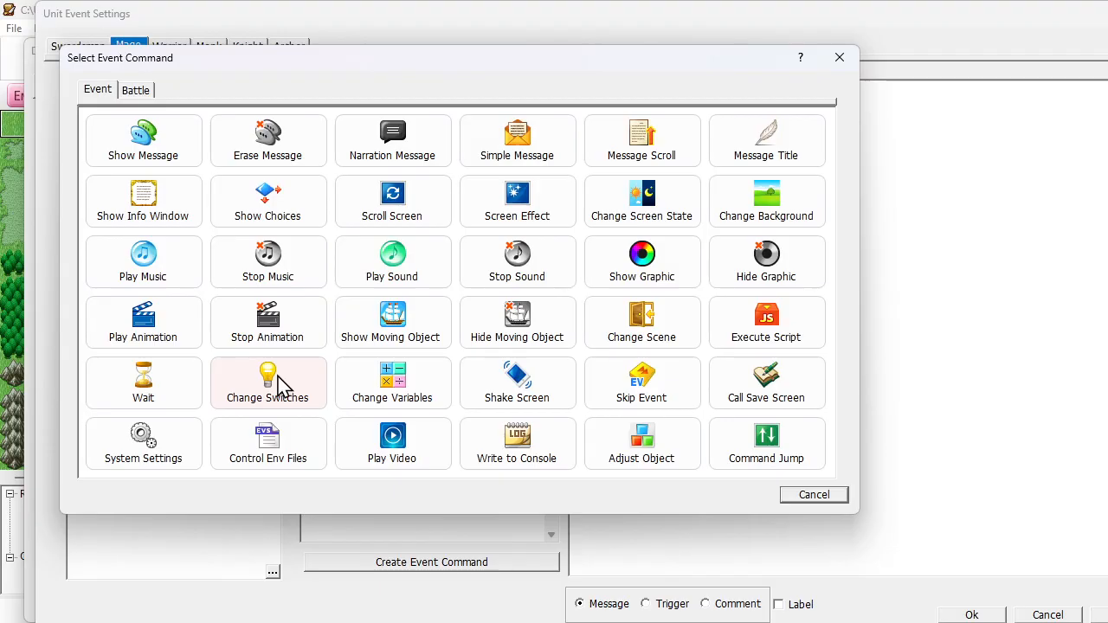
click(657, 381)
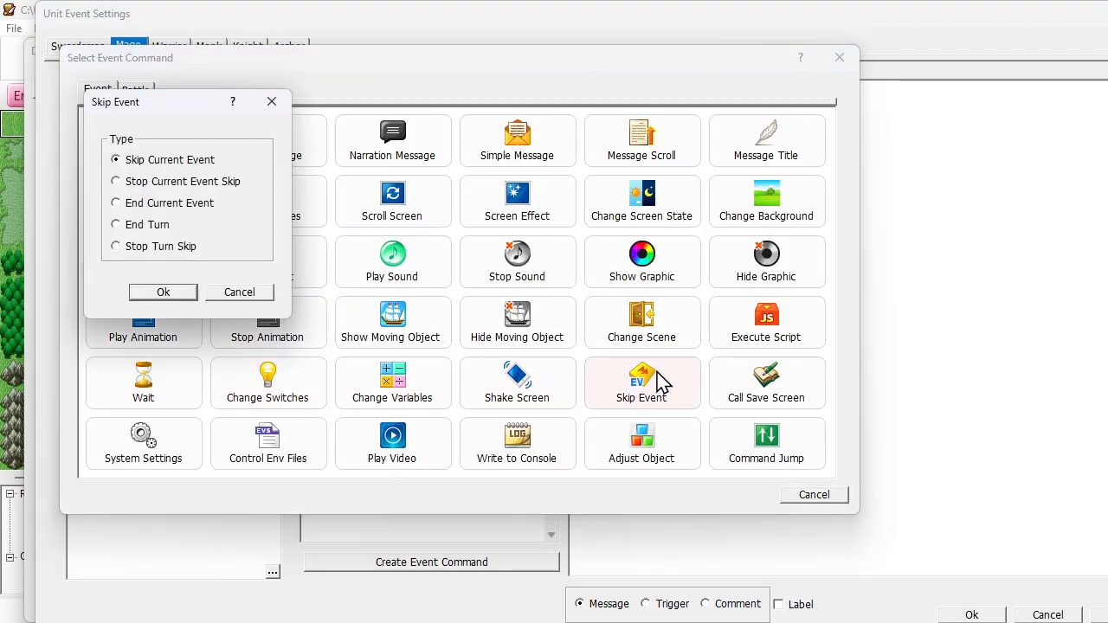
click(116, 204)
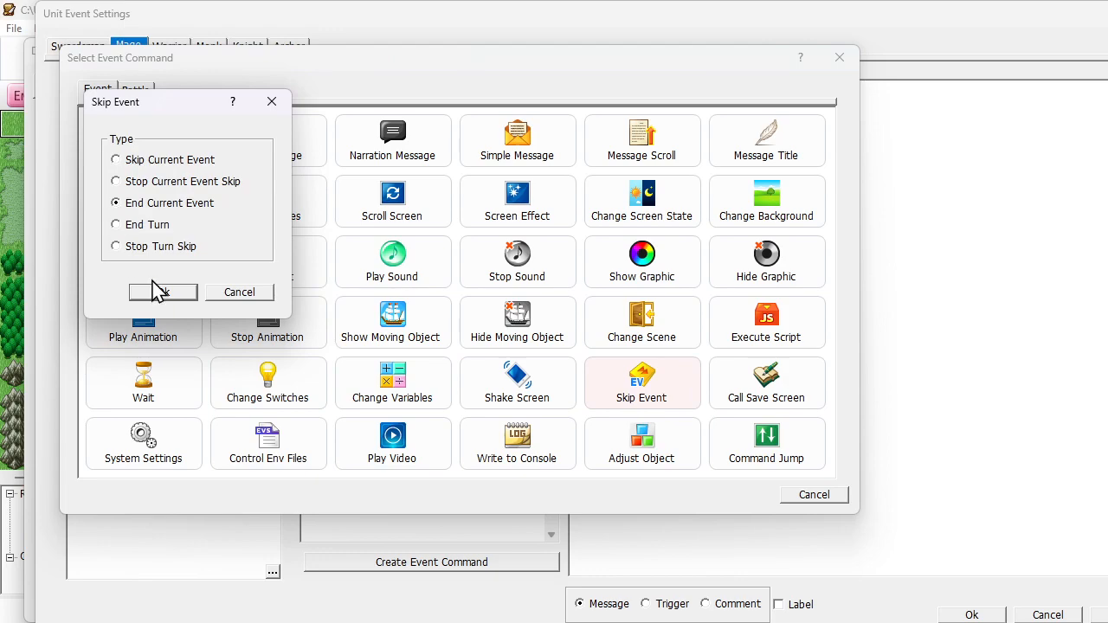
click(161, 294)
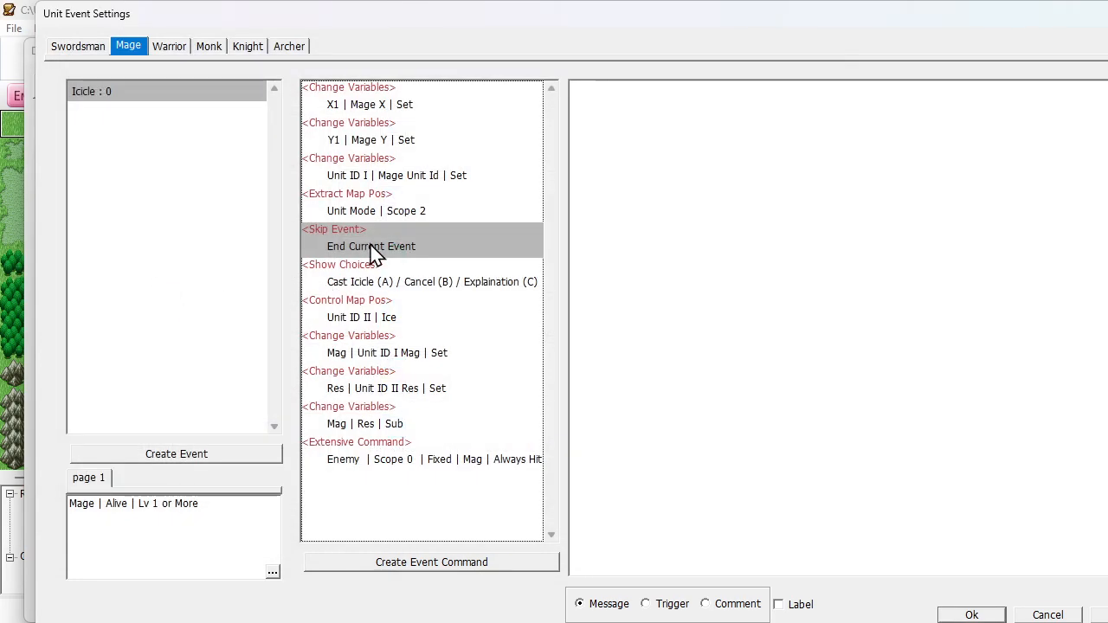
Add a trigger condition to the Skip Event command, enabling self switch B.
click(648, 603)
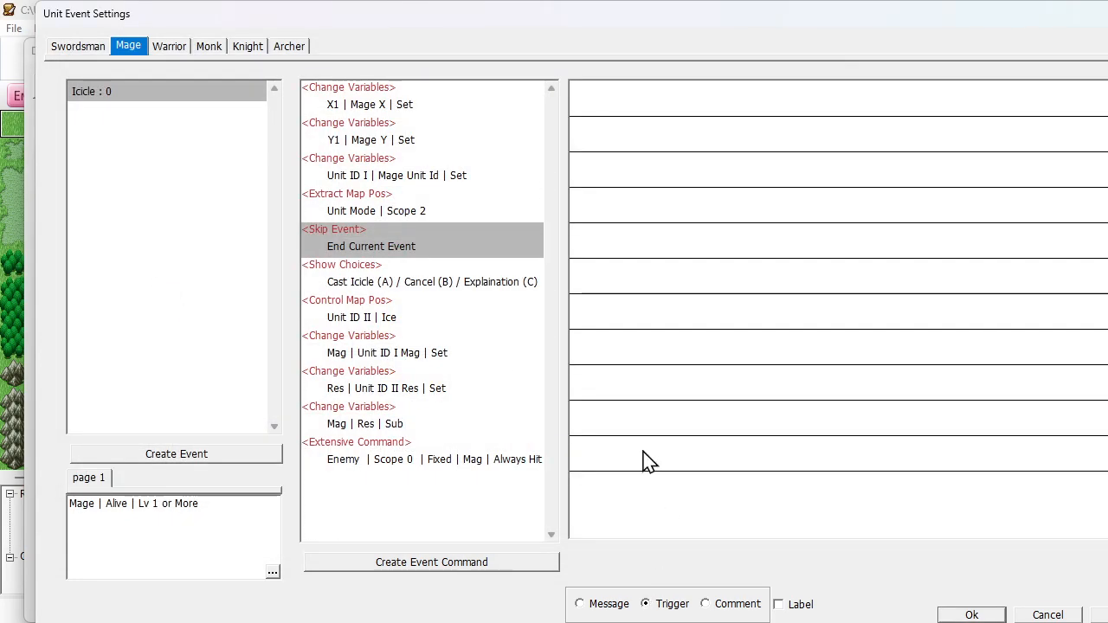
double_click(582, 253)
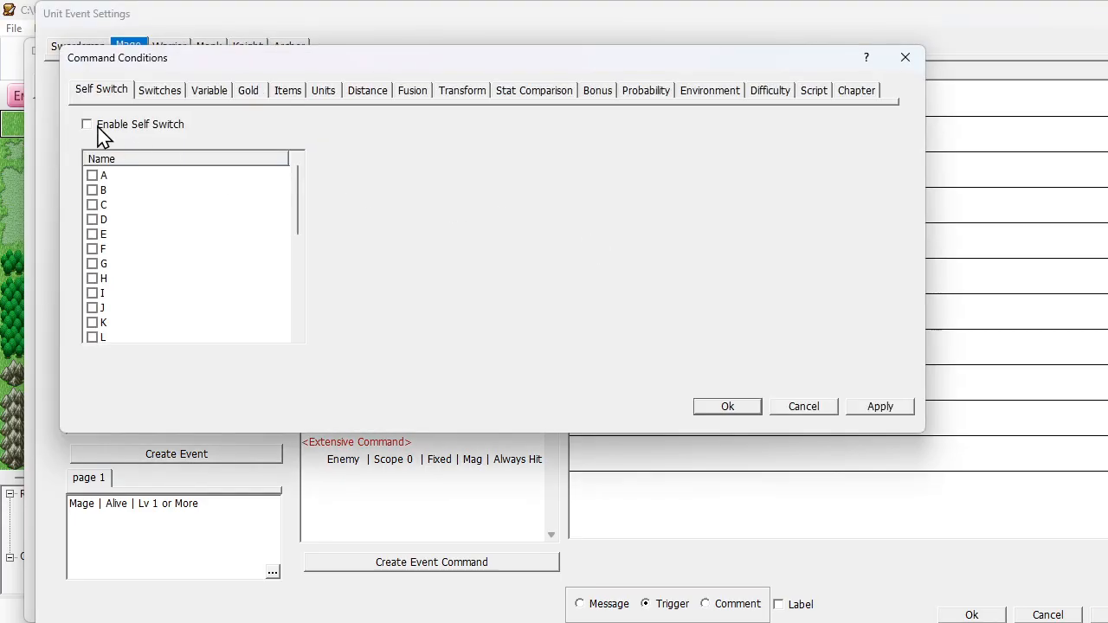
click(95, 124)
click(93, 190)
click(758, 407)
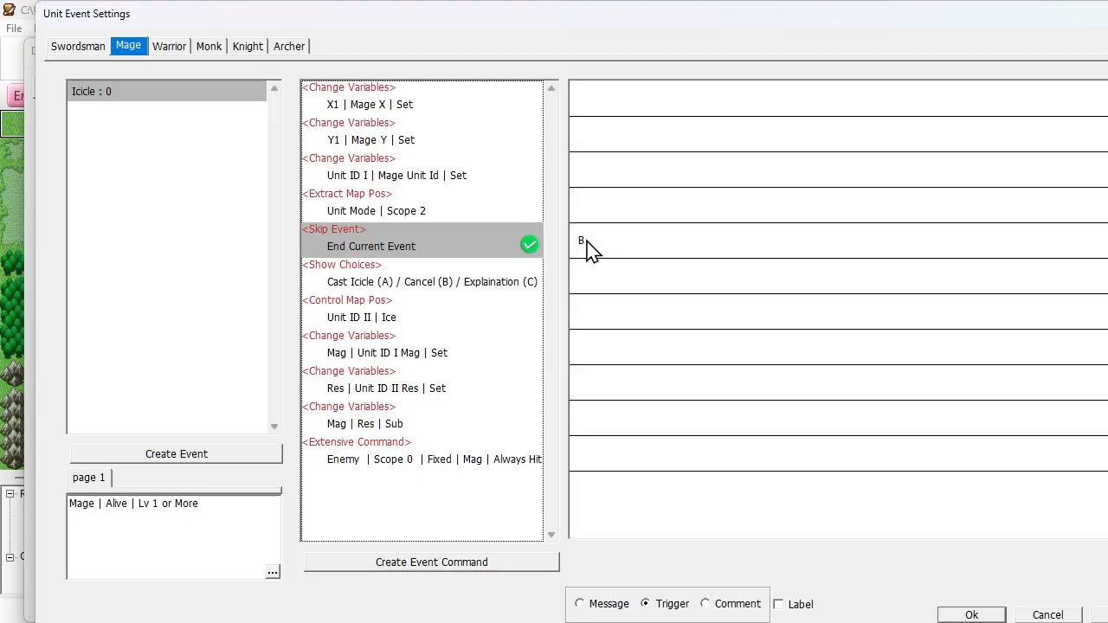
Check the options in Show Choices and paste a copy of the conditional Skip Event command directly after it.
click(416, 213)
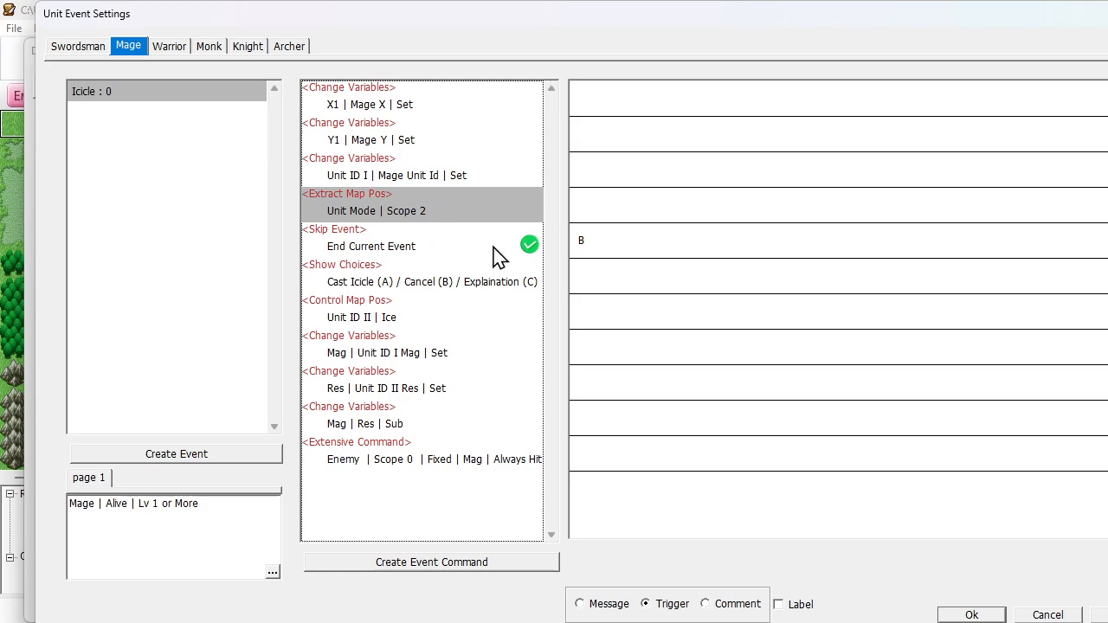
click(416, 257)
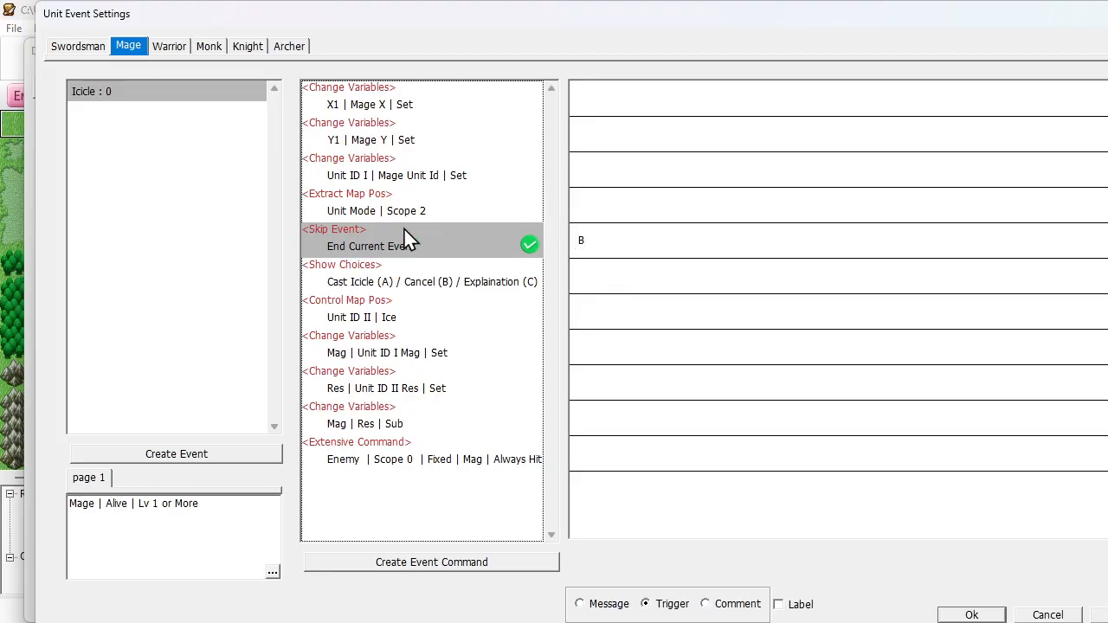
double_click(411, 283)
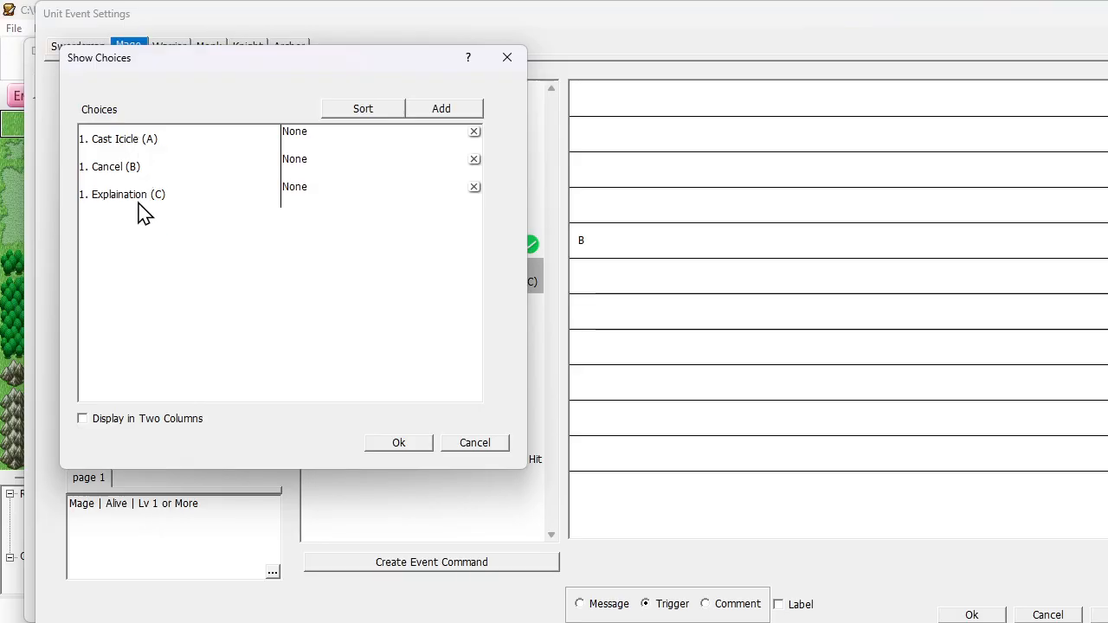
click(396, 443)
click(351, 247)
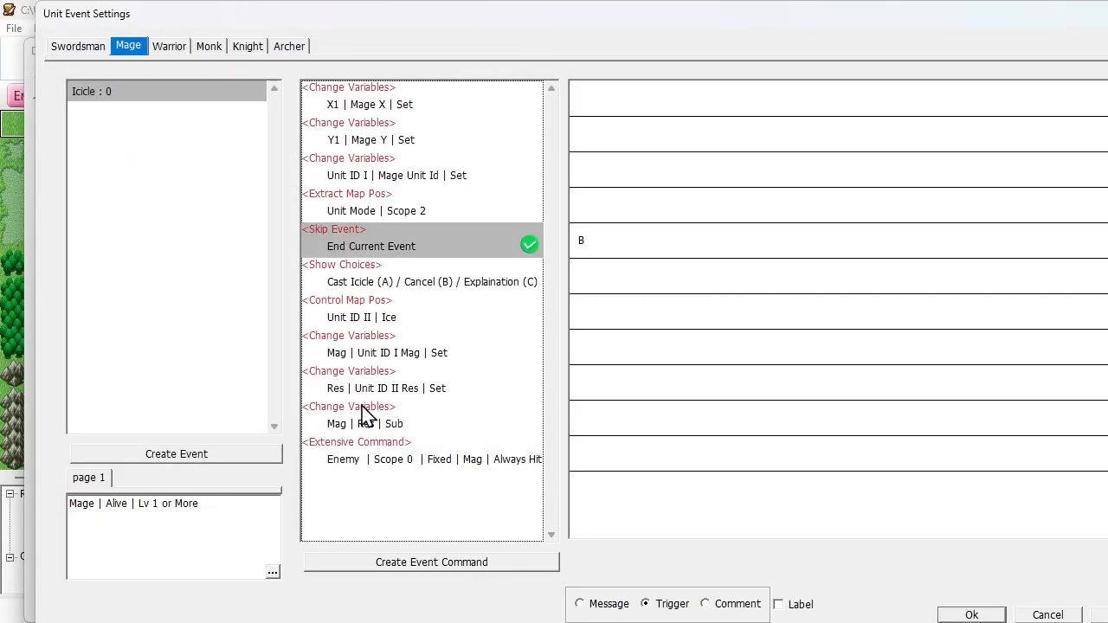
click(357, 284)
key(ctrl+v)
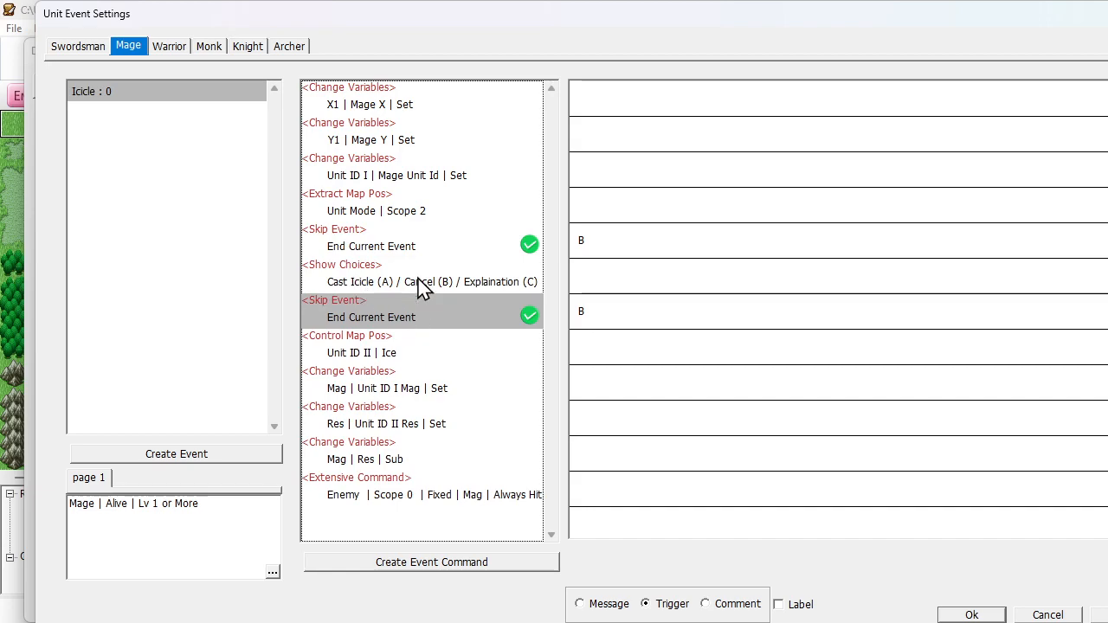
Start a new Show Message command directly after the Skip Event that follows Show Choices, and set its unit to Mage.
click(407, 286)
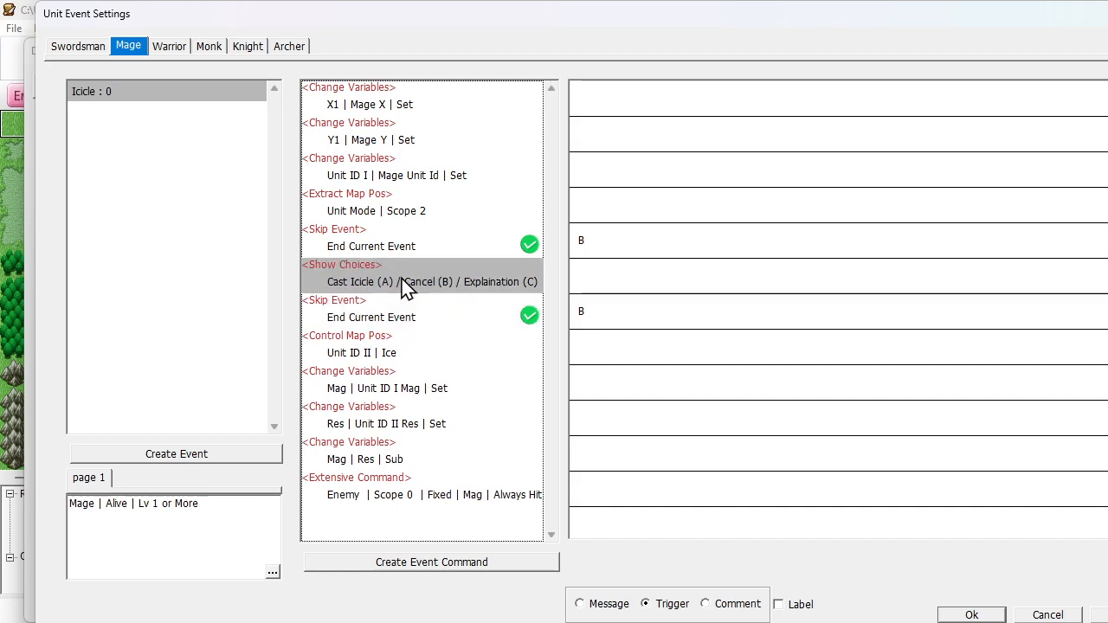
click(425, 321)
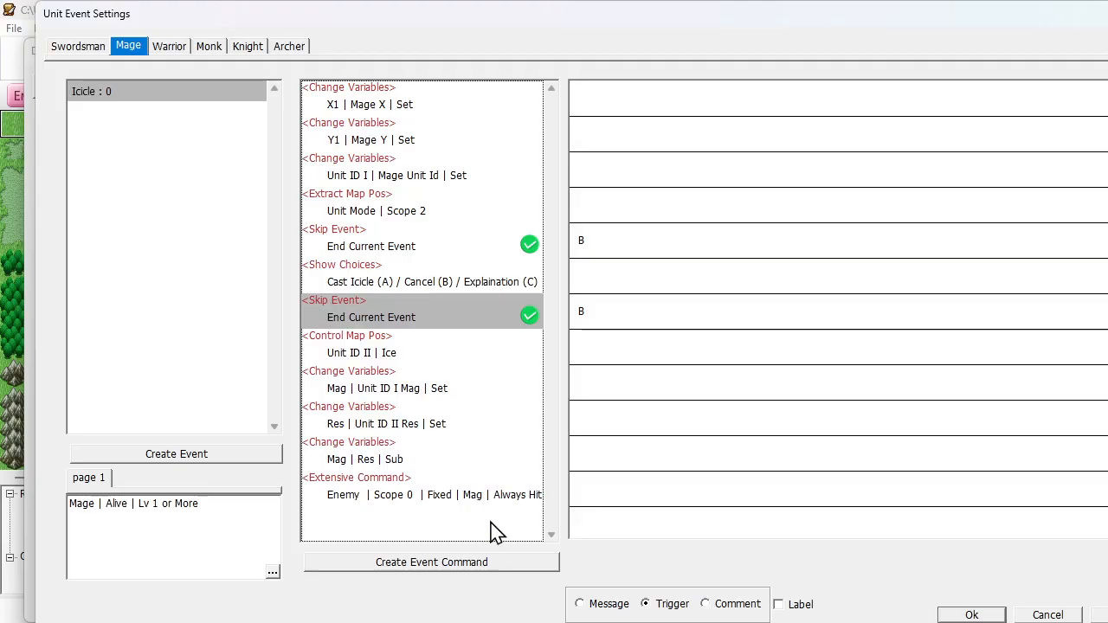
click(445, 288)
click(425, 319)
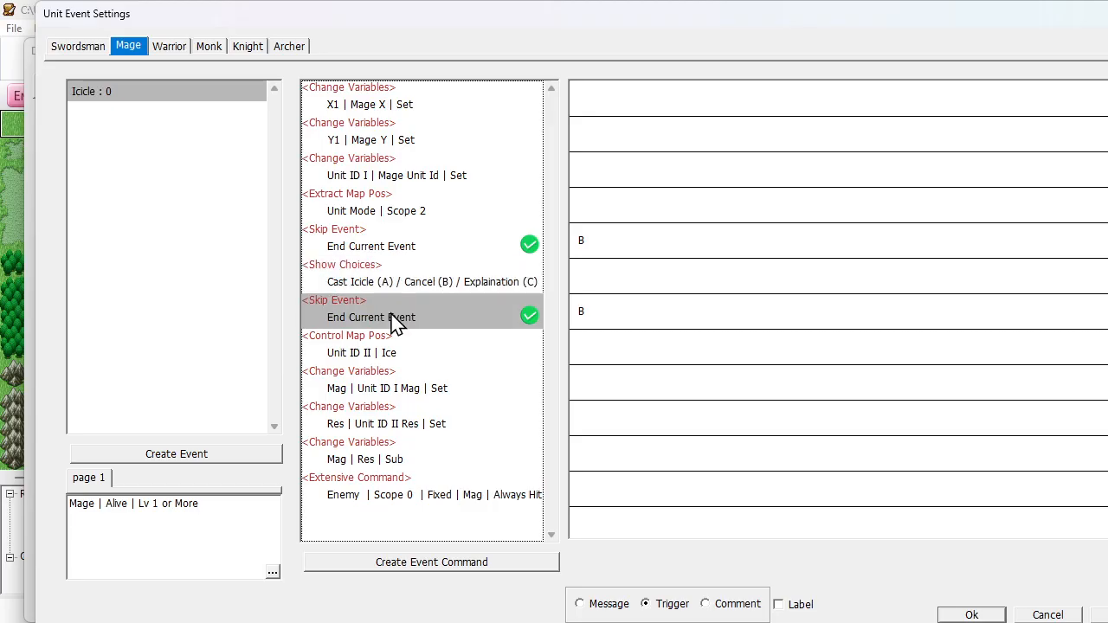
right_click(393, 322)
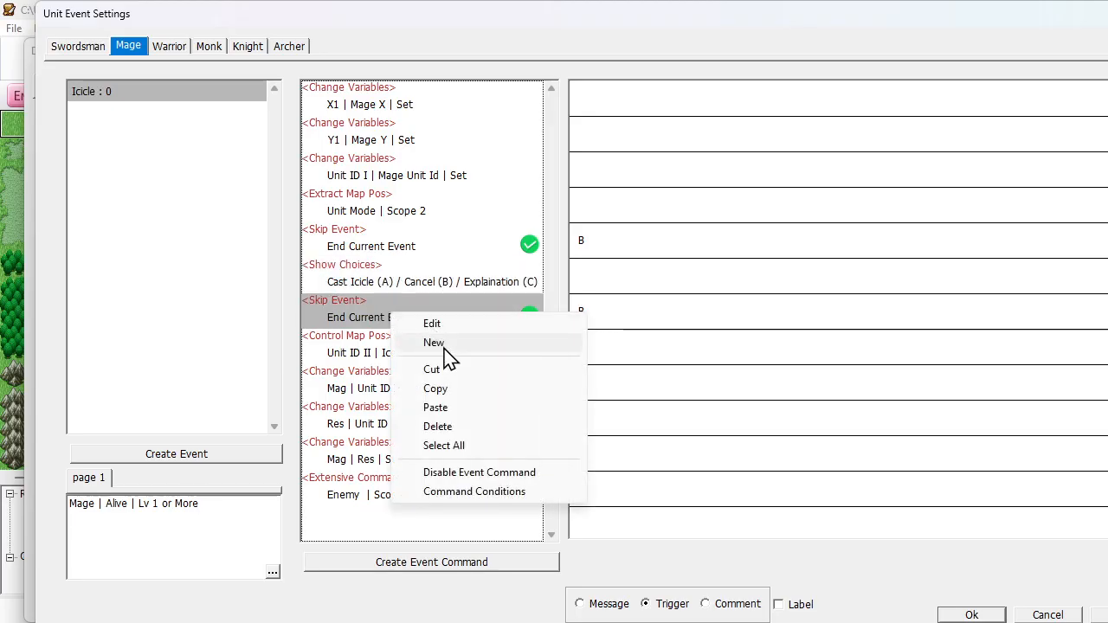
click(434, 343)
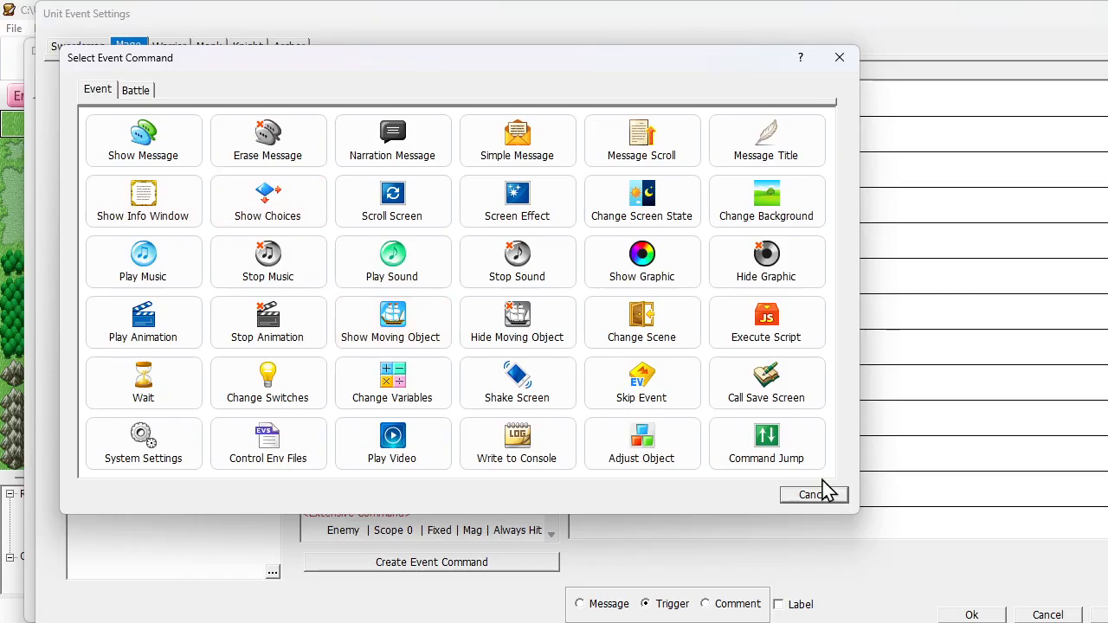
click(143, 140)
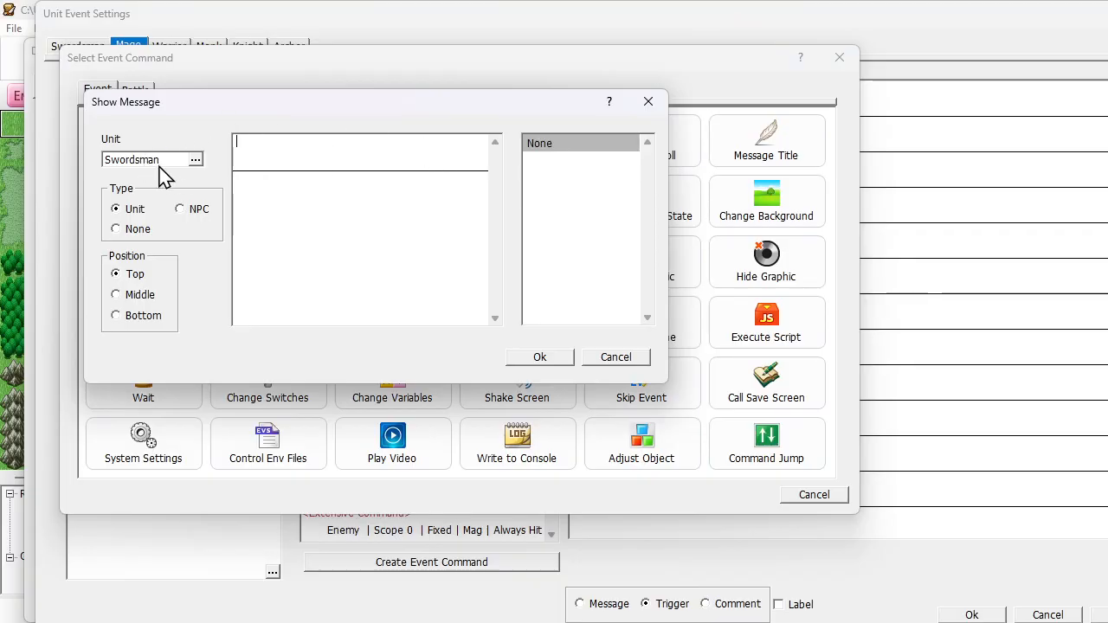
click(615, 358)
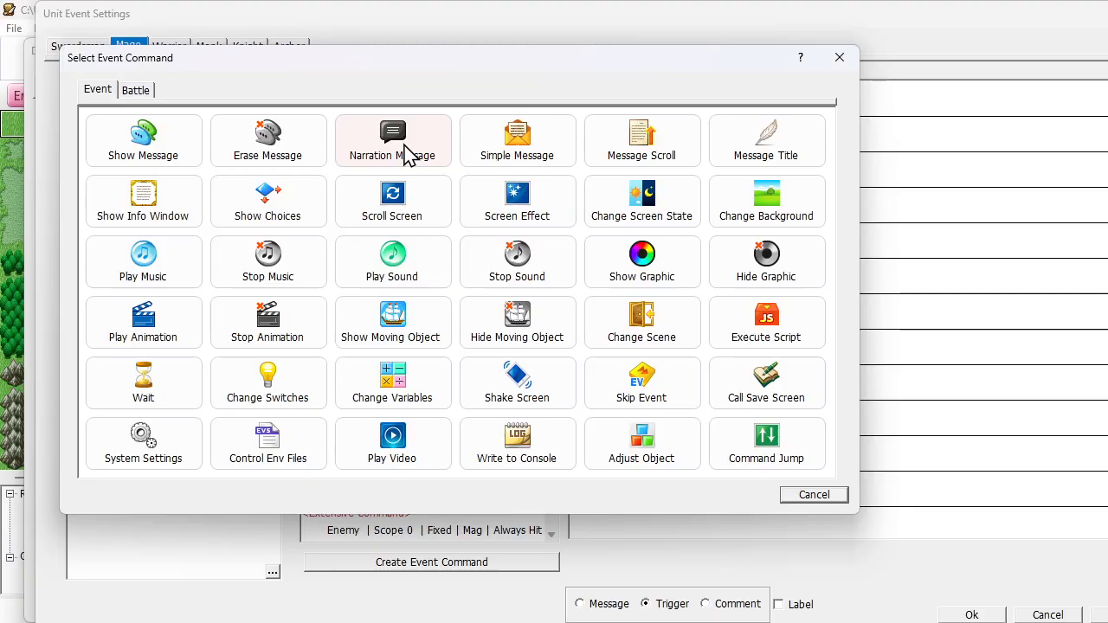
click(165, 143)
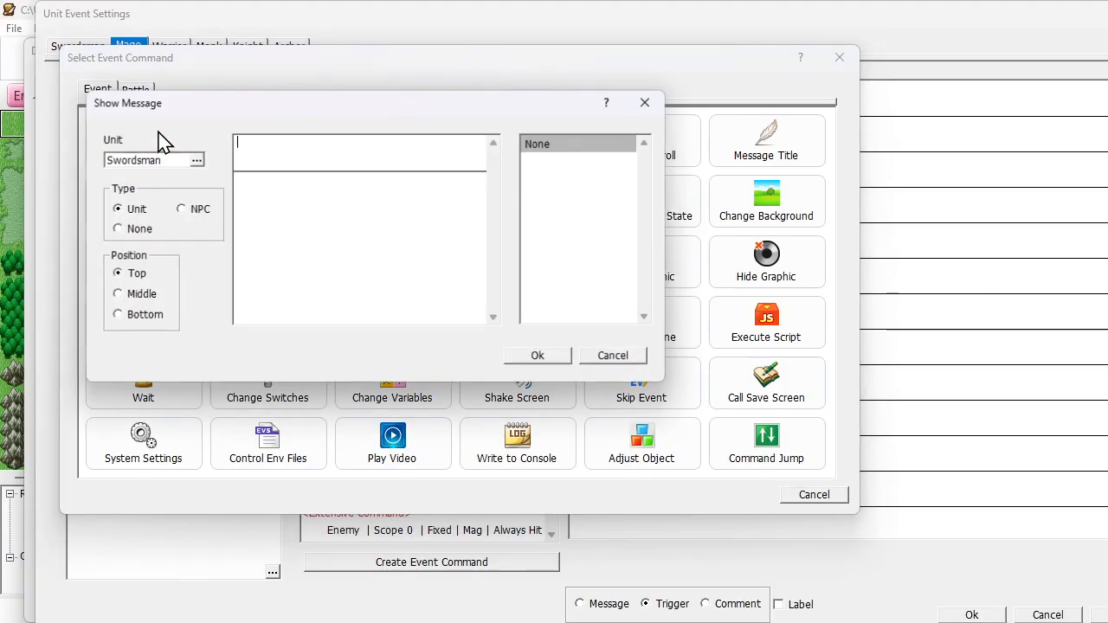
double_click(160, 161)
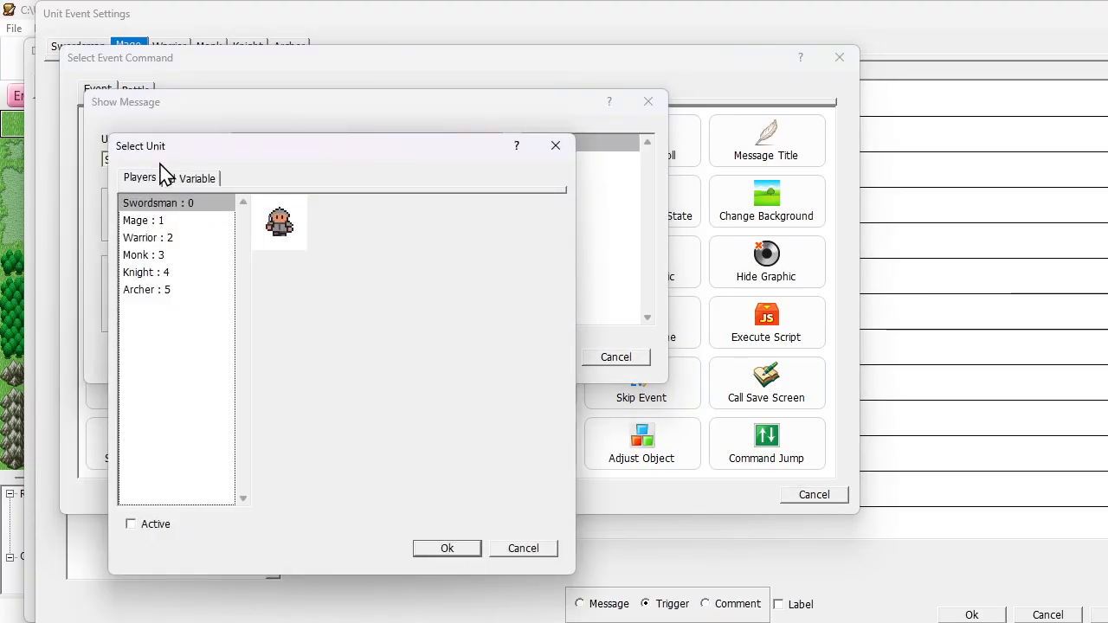
click(154, 223)
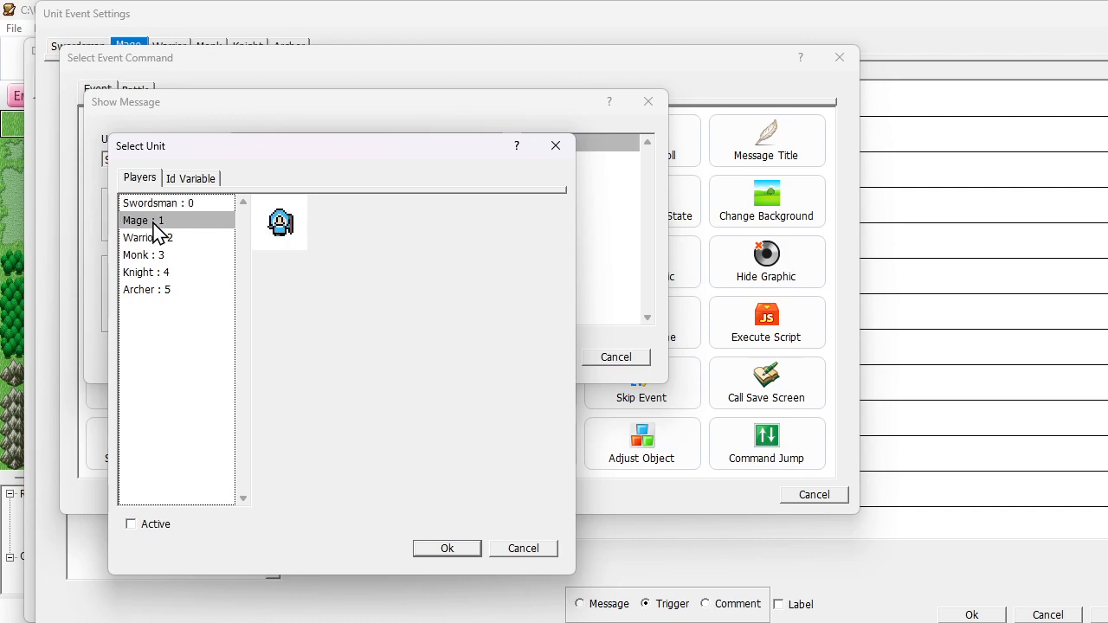
click(451, 554)
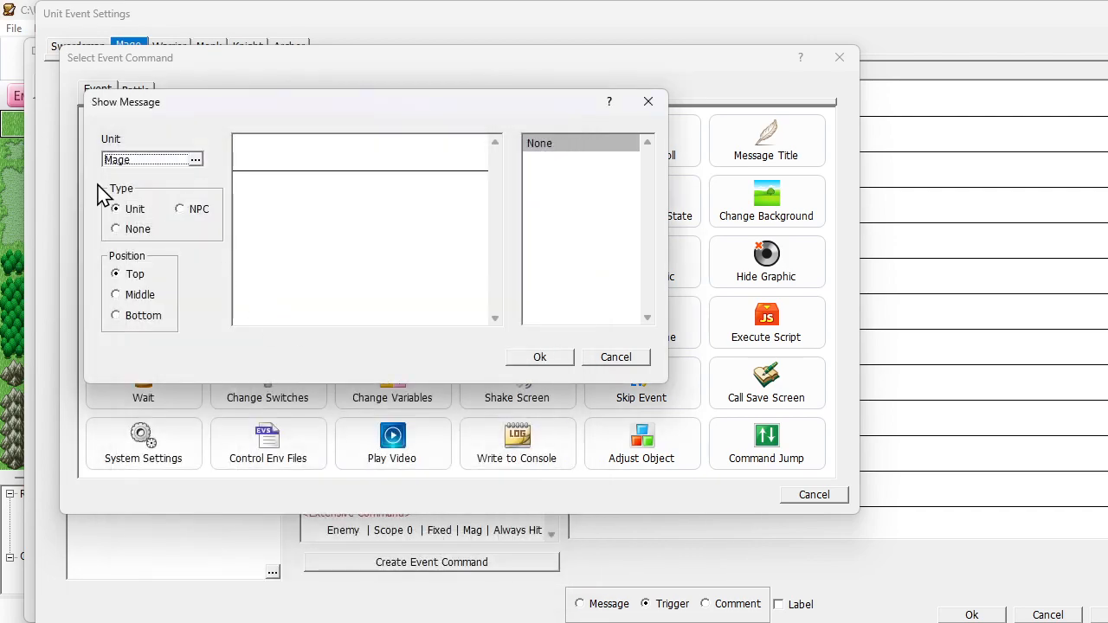
Enter "I bombard the enemy with sharp icicles." as the message and give the Show Message command a trigger condition enabling self switch C.
click(300, 153)
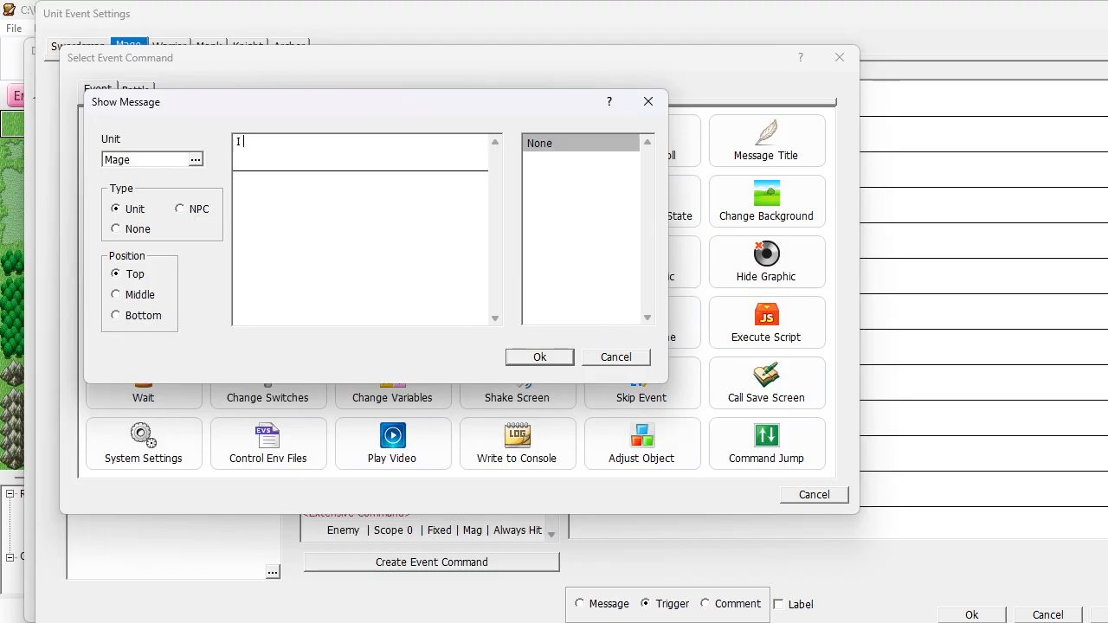
text(I bombard the enemy with sharp icicles.)
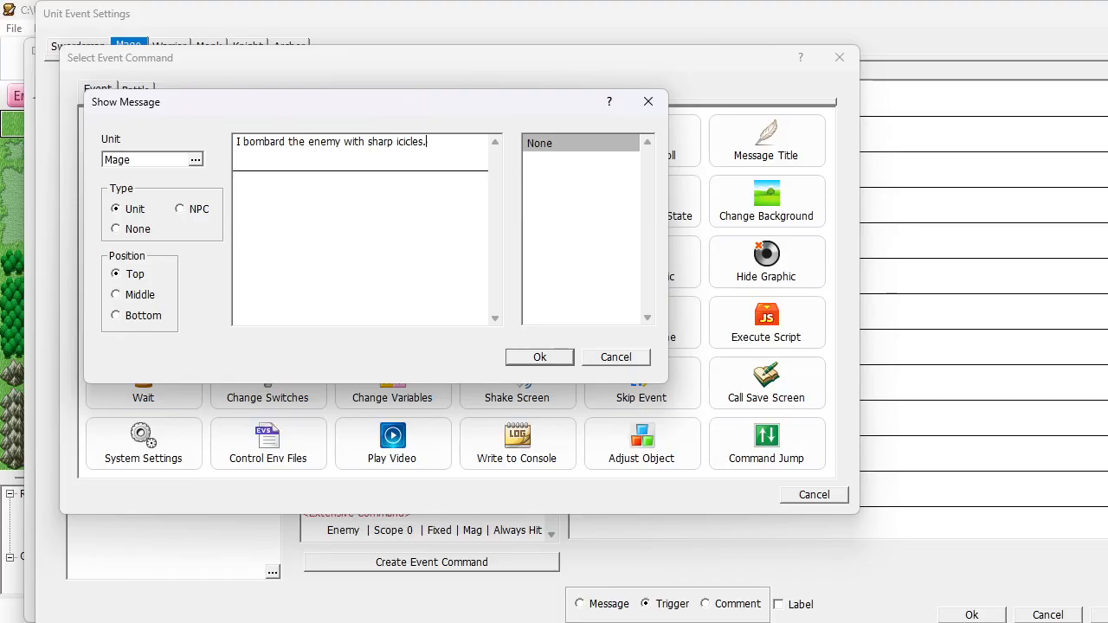
click(538, 358)
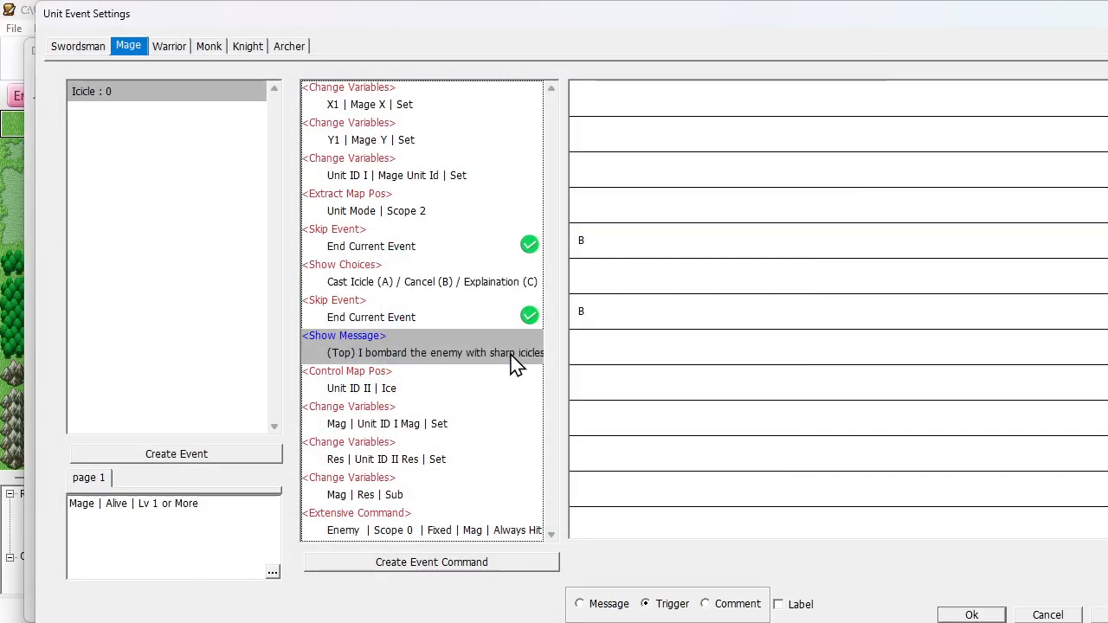
double_click(594, 354)
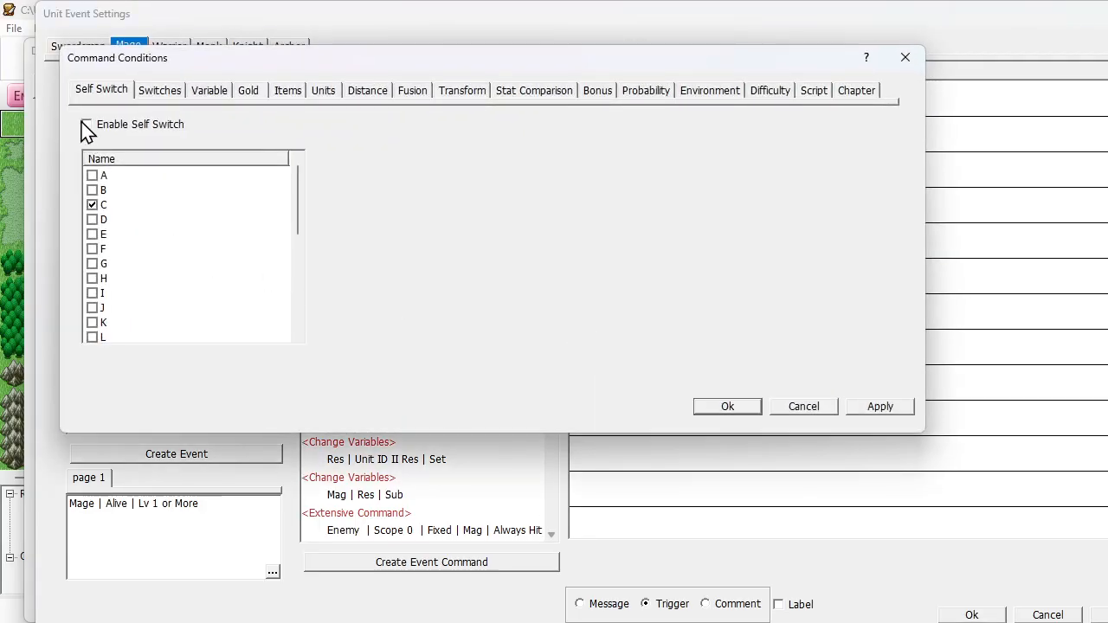
click(727, 410)
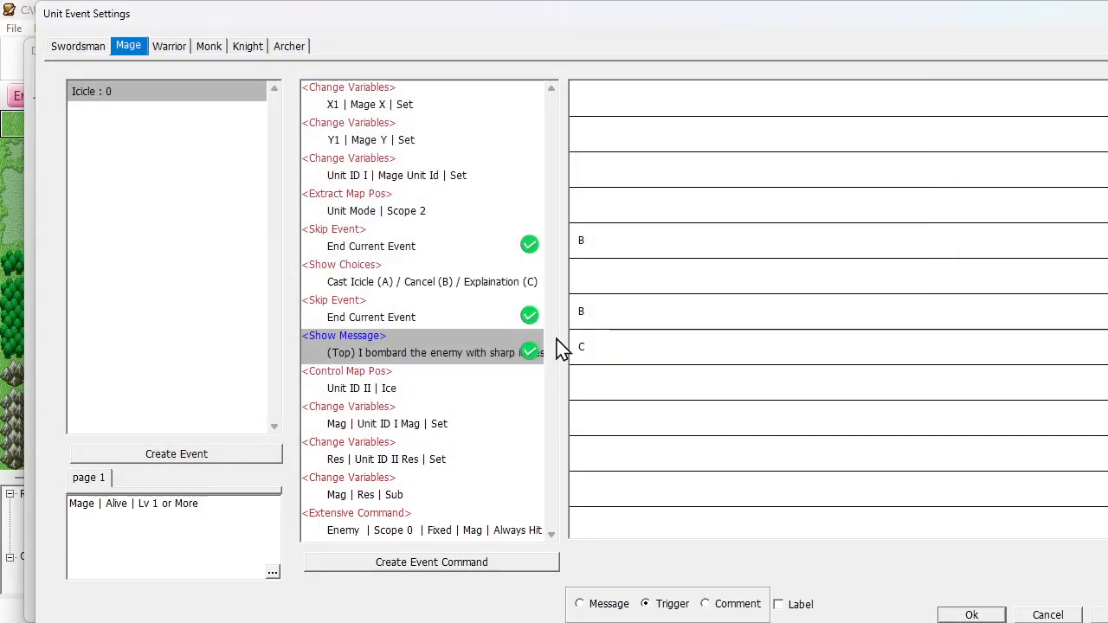
Insert a Command Jump of 3 steps backward directly after the Show Message command.
click(465, 356)
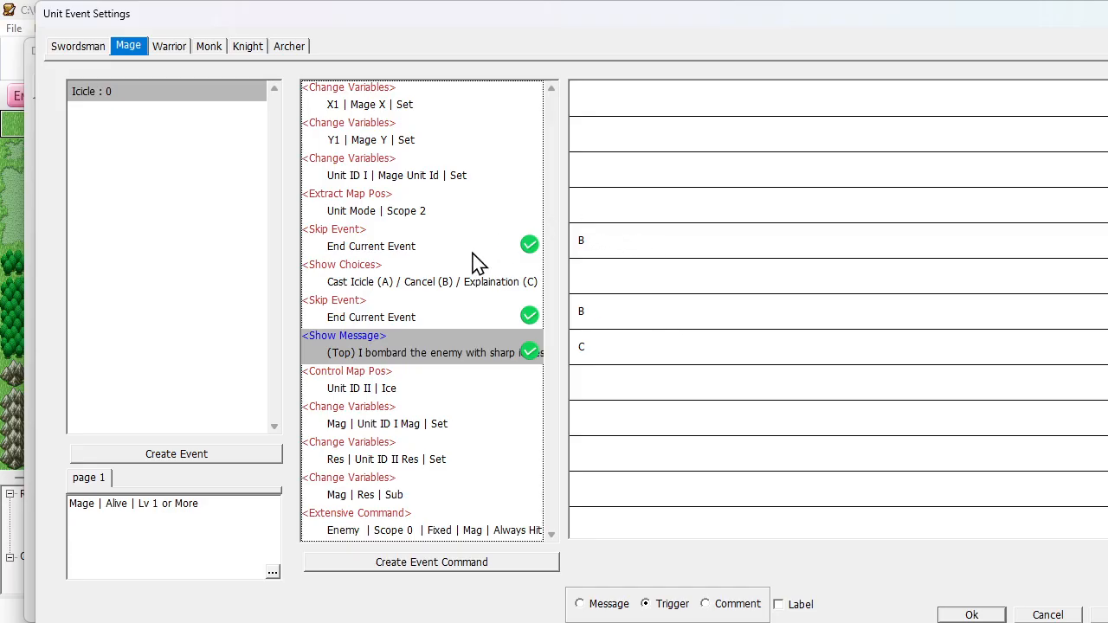
right_click(450, 359)
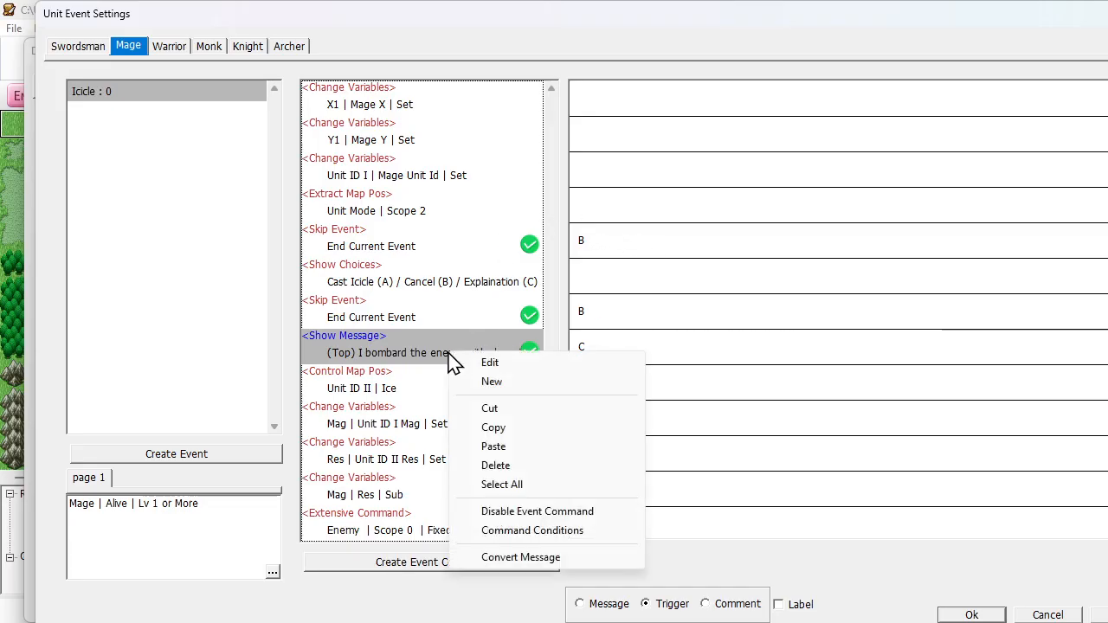
click(494, 384)
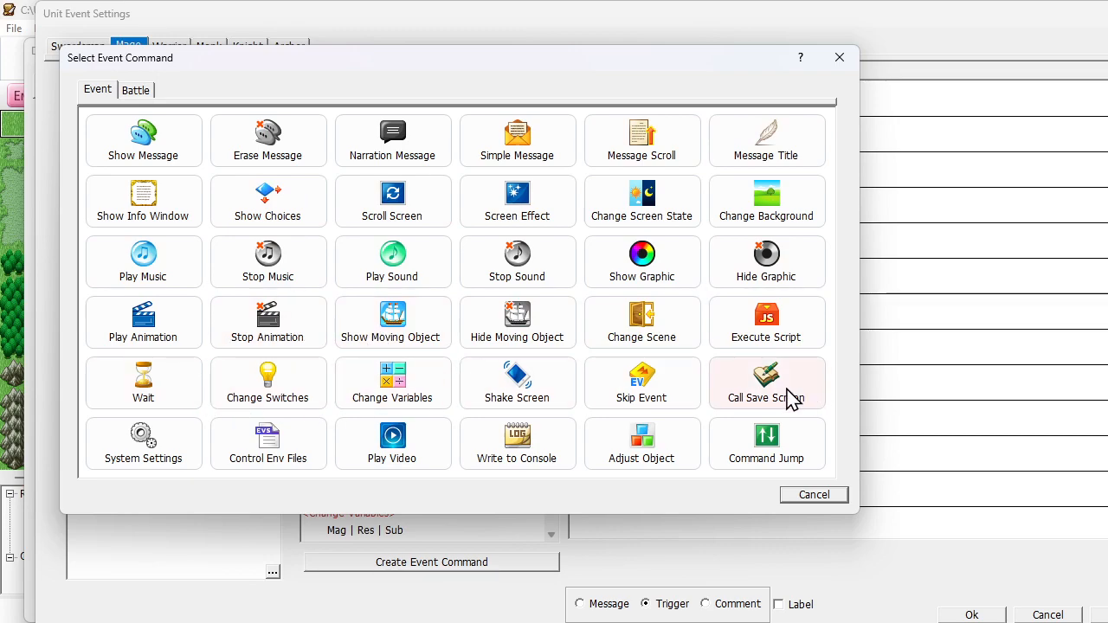
click(781, 447)
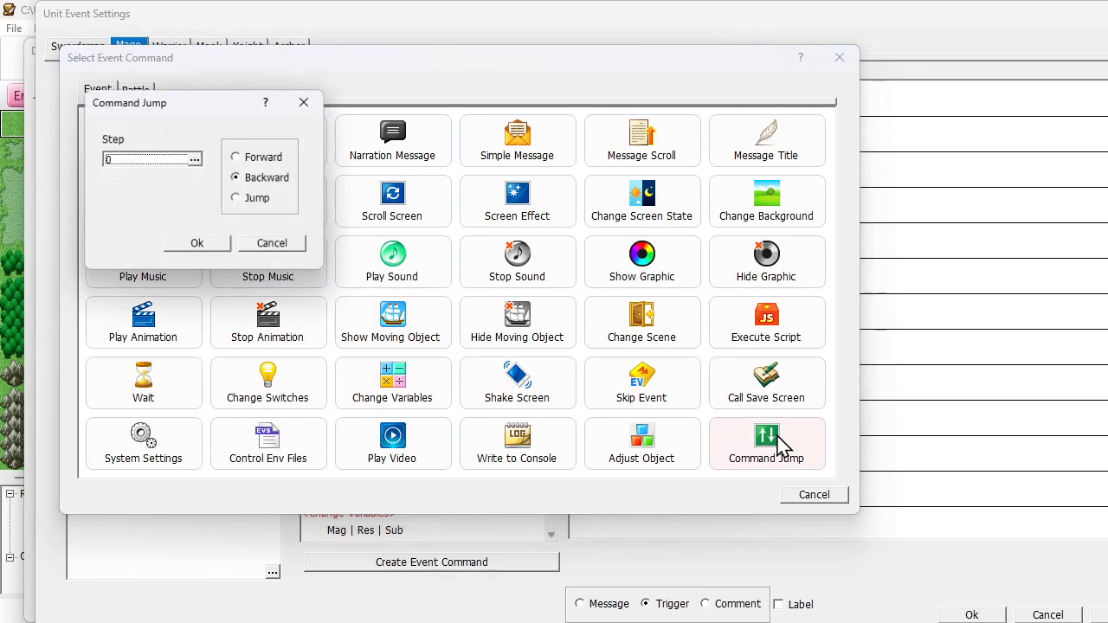
click(176, 159)
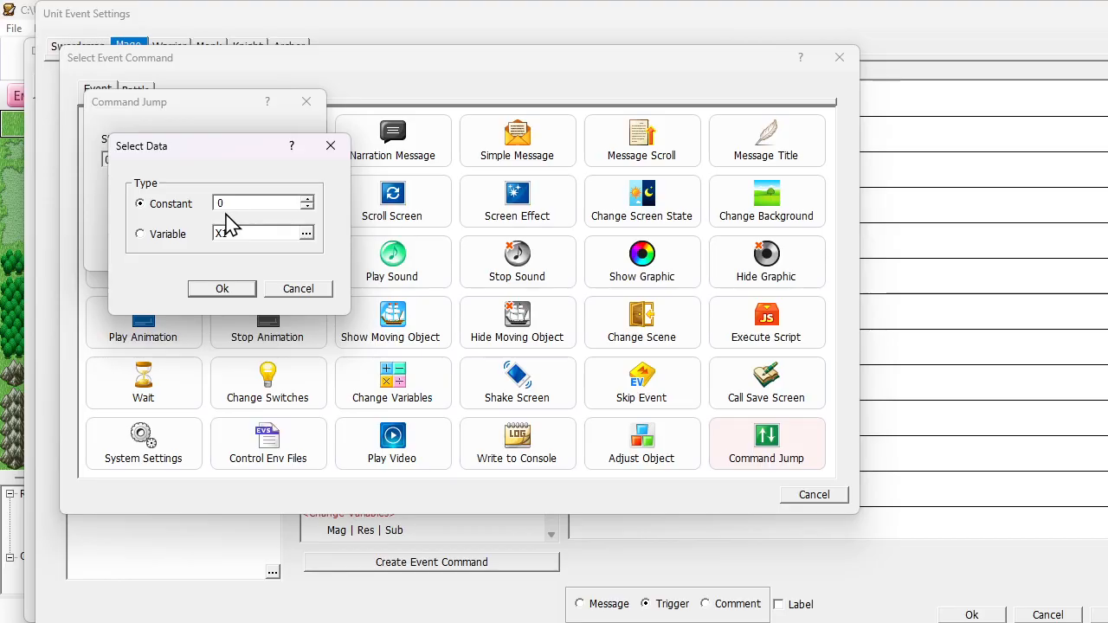
click(222, 288)
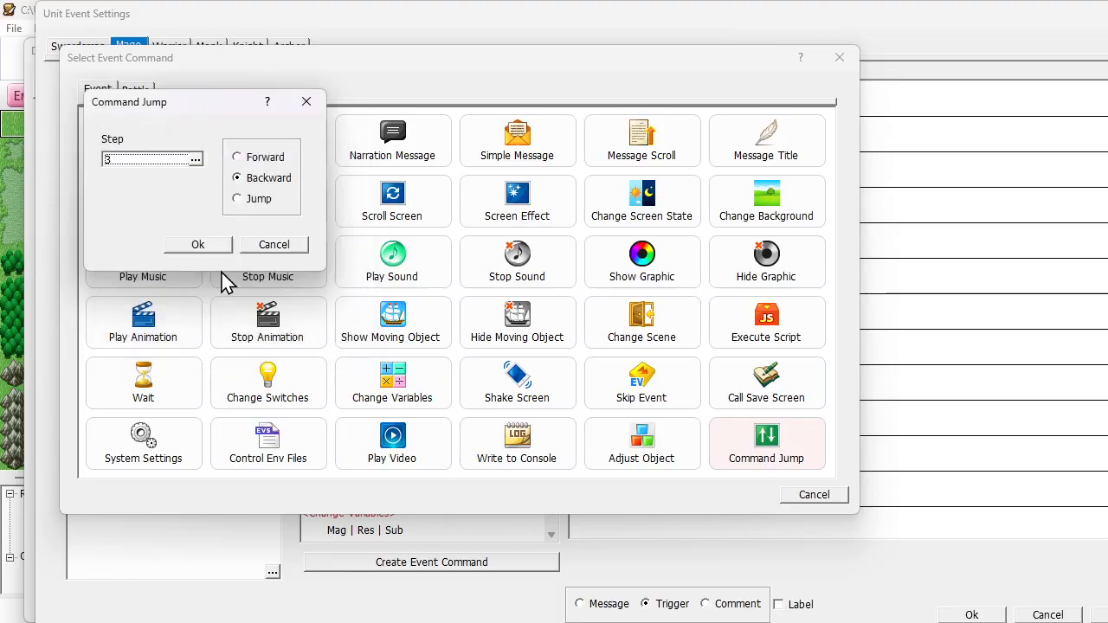
click(220, 241)
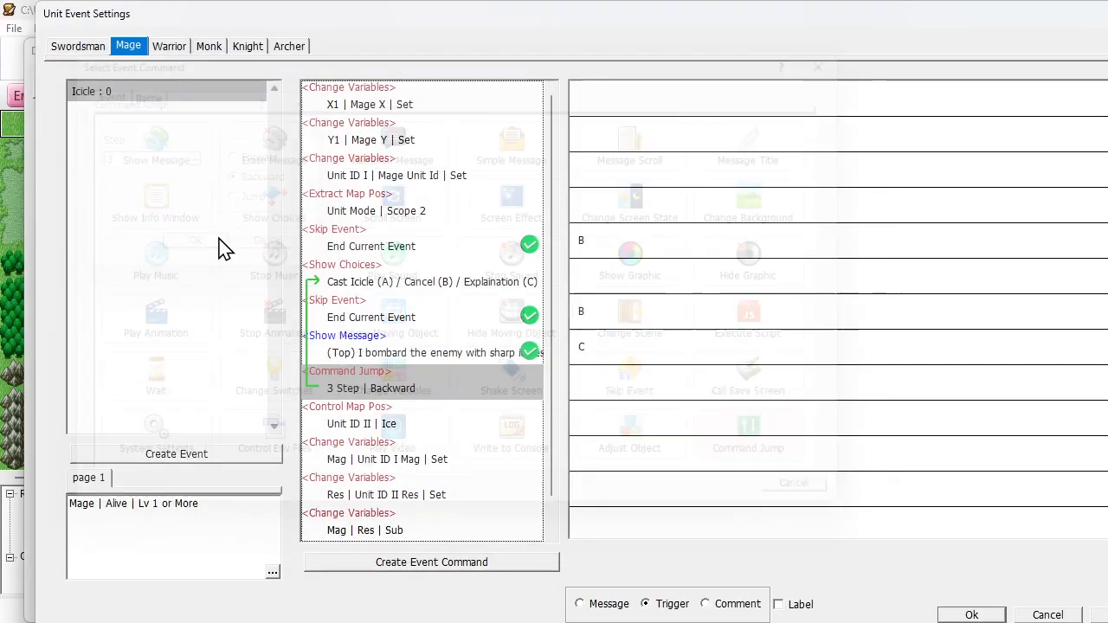
Add a trigger condition to the Command Jump command, enabling self switch C.
click(356, 287)
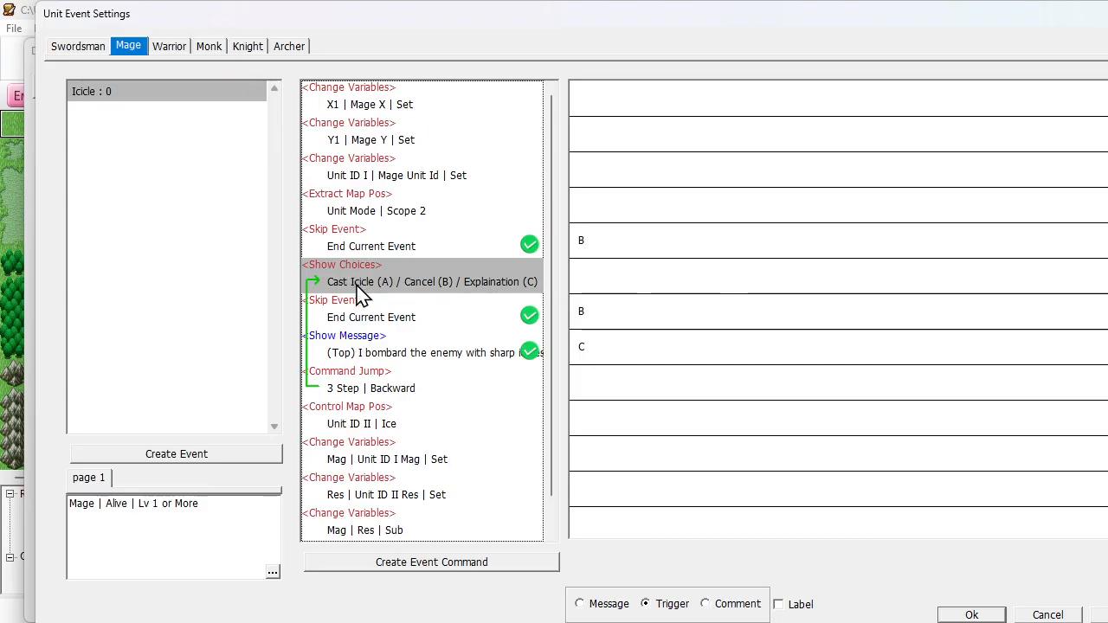
click(379, 357)
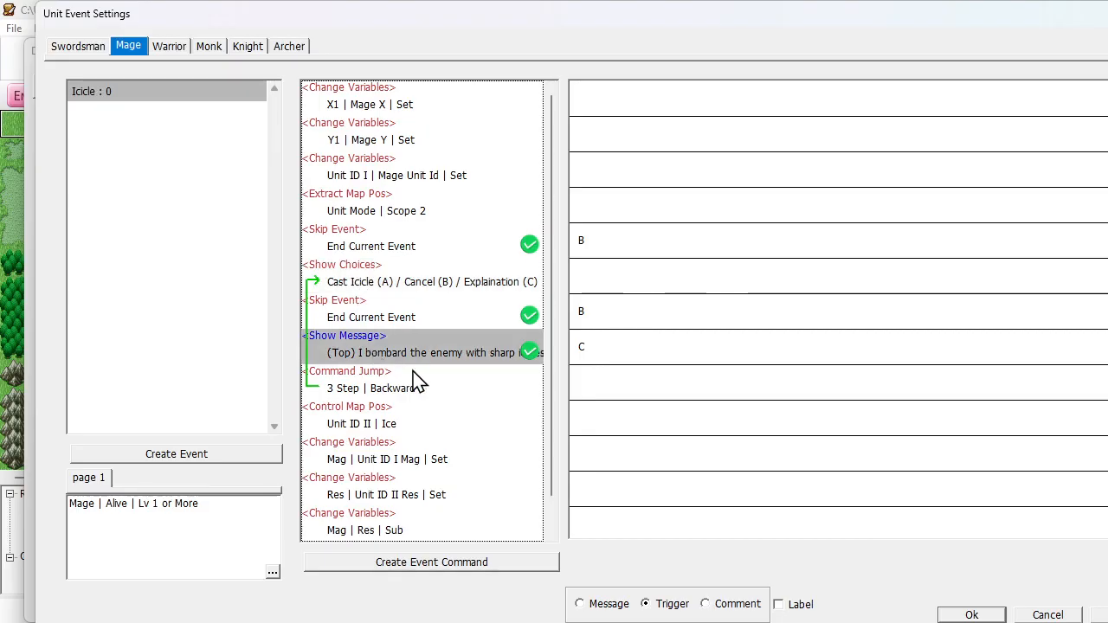
click(487, 396)
double_click(593, 391)
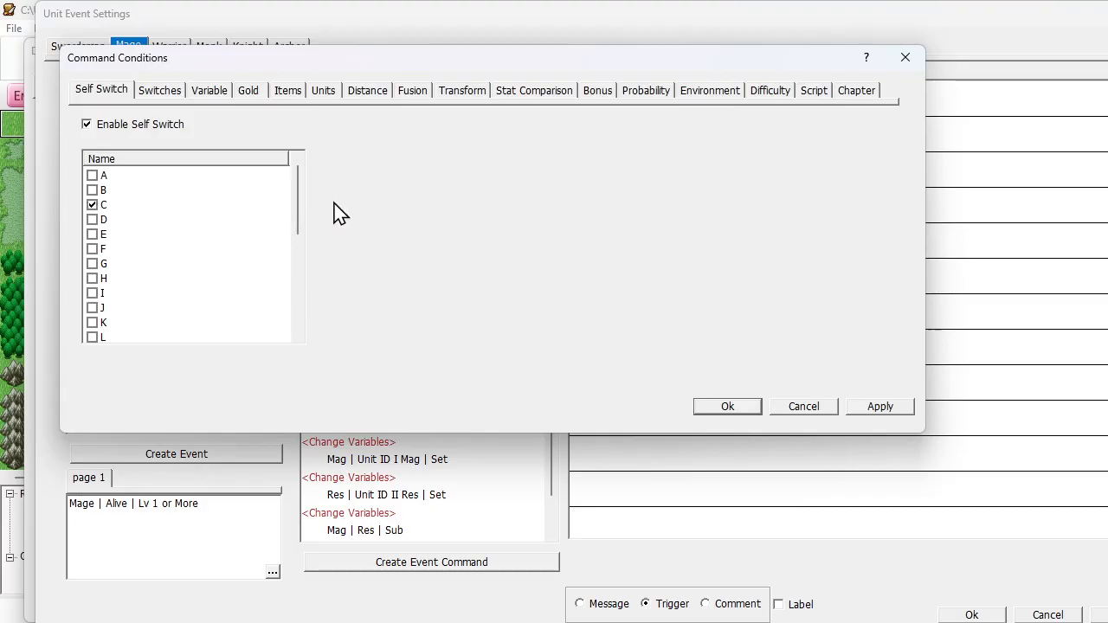
click(752, 407)
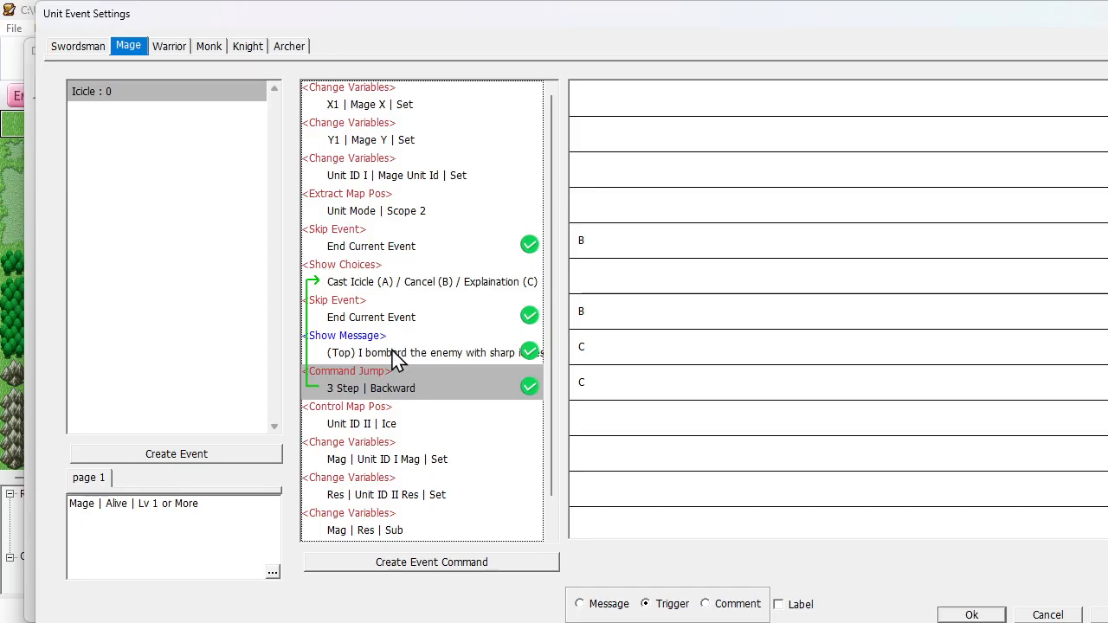
Accept the Mage's Icicle event settings, return to the map editor and launch a test play of the game.
scroll(394, 357, down, 1)
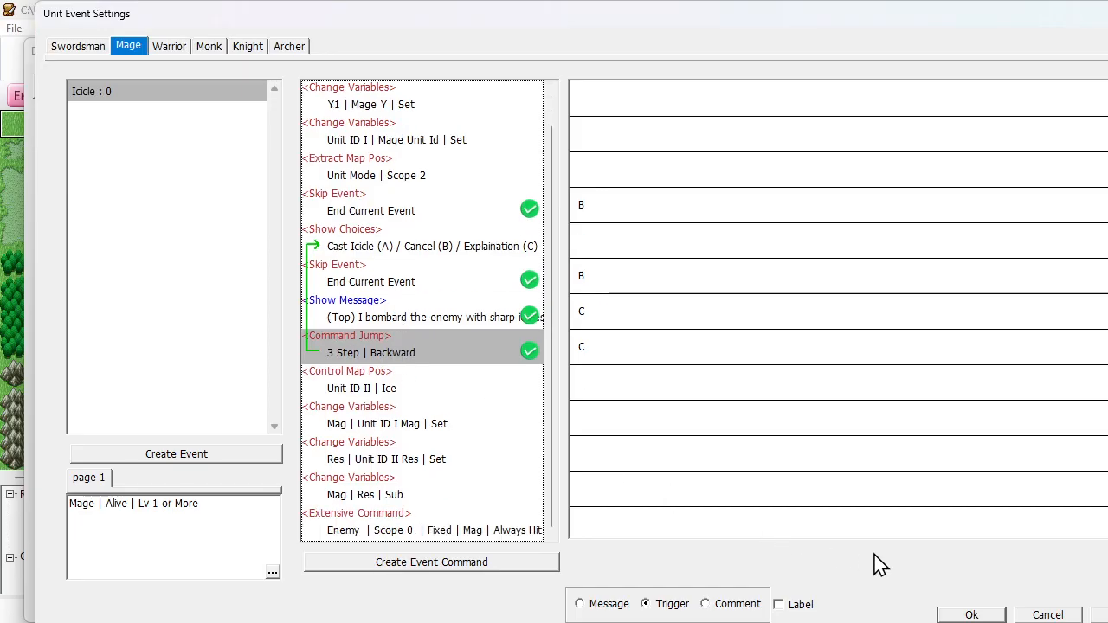
click(957, 615)
click(579, 597)
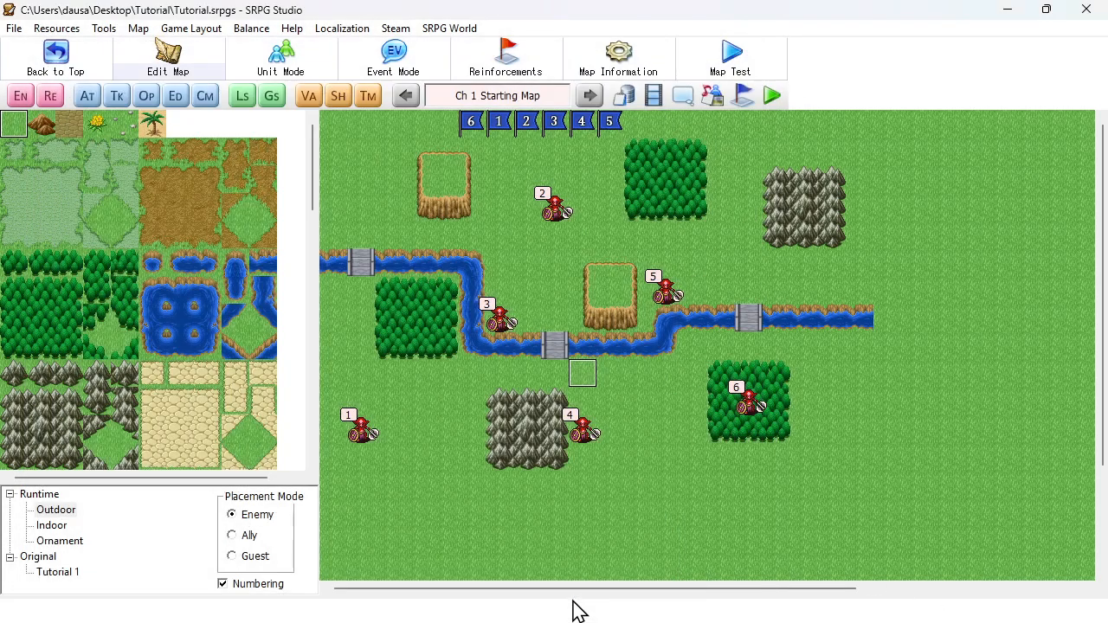
click(771, 97)
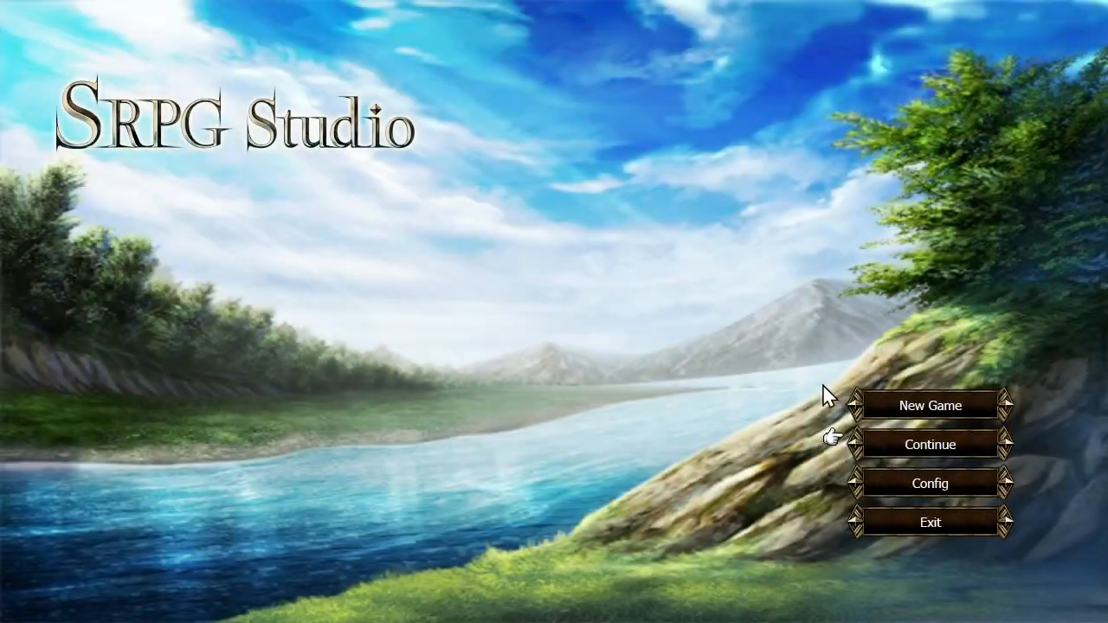
Start a new game from the title screen and begin the chapter.
click(870, 442)
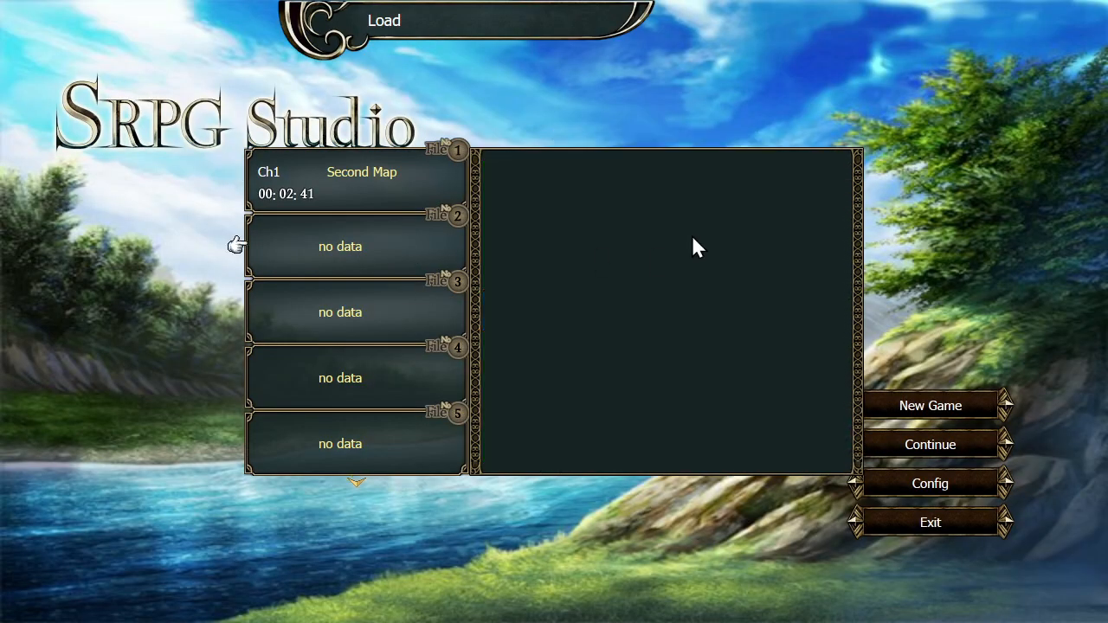
right_click(692, 235)
click(904, 409)
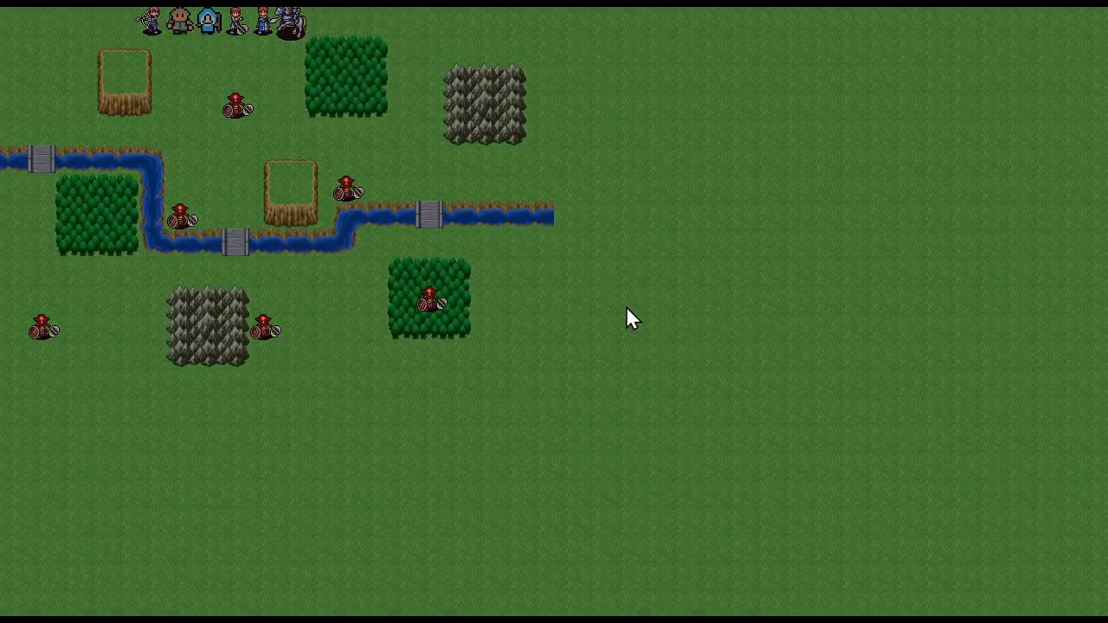
click(240, 158)
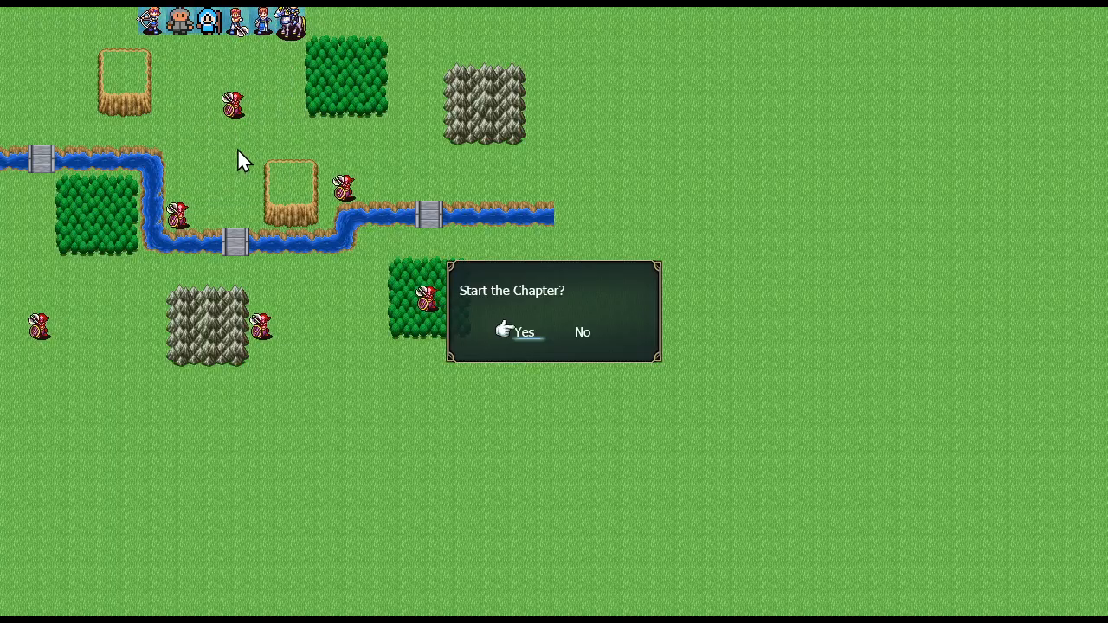
click(520, 331)
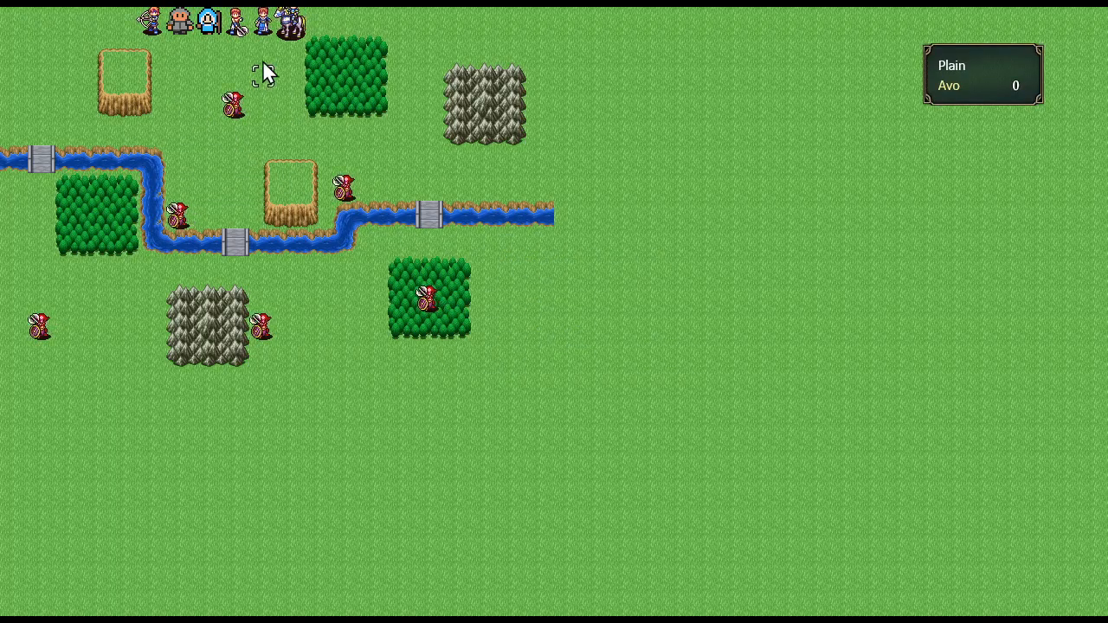
Test the Cancel choice by moving the Mage beside the nearest enemy and targeting that enemy with Icicle.
click(207, 23)
click(204, 73)
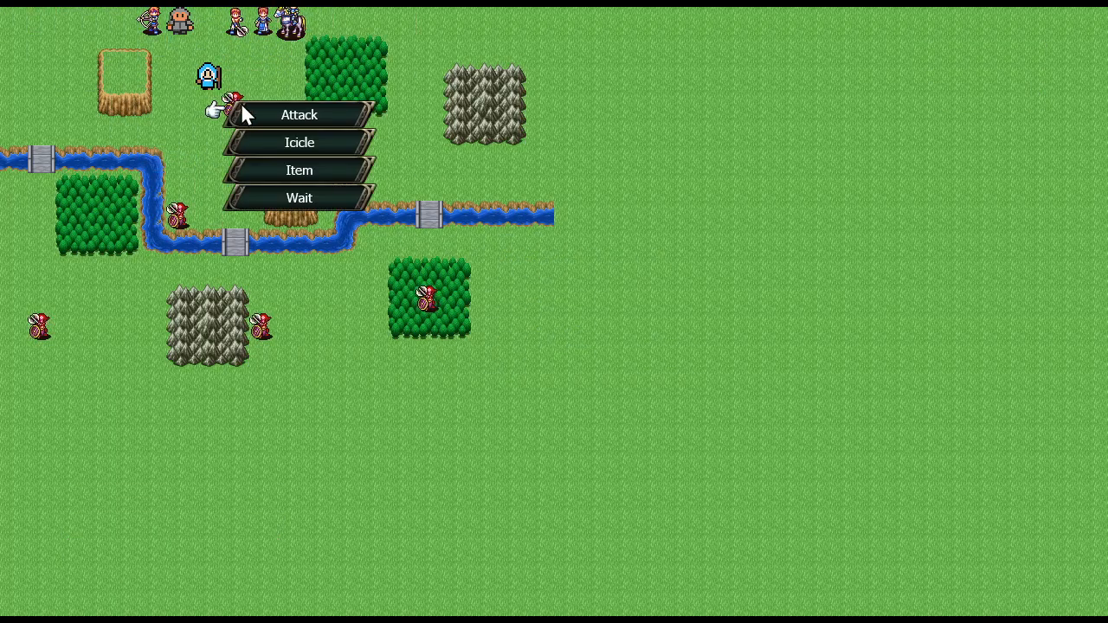
click(278, 142)
click(242, 105)
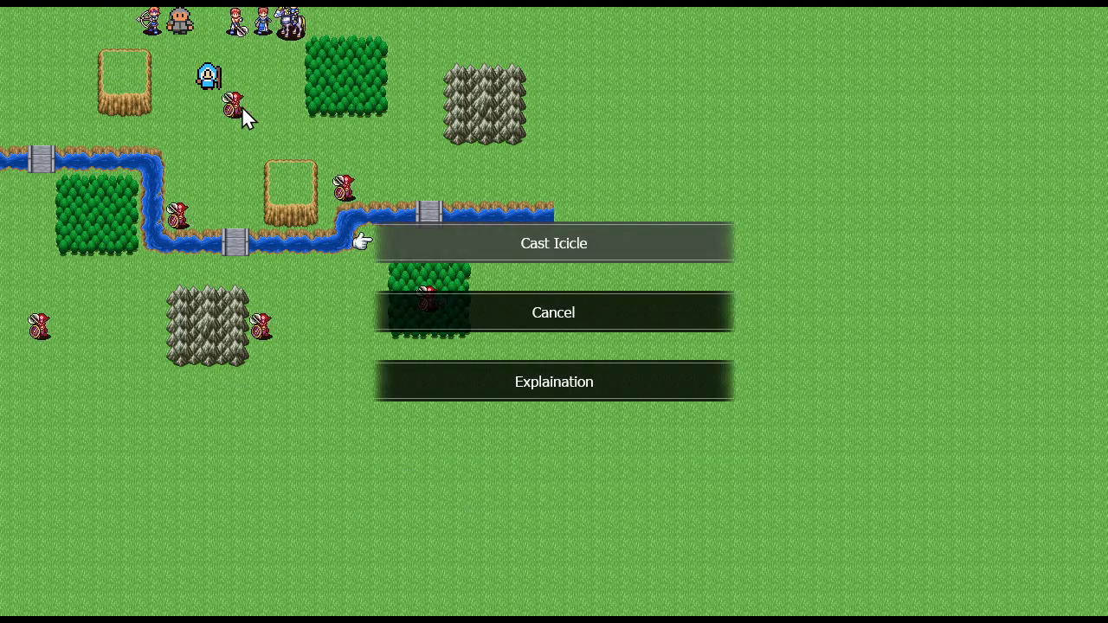
click(552, 320)
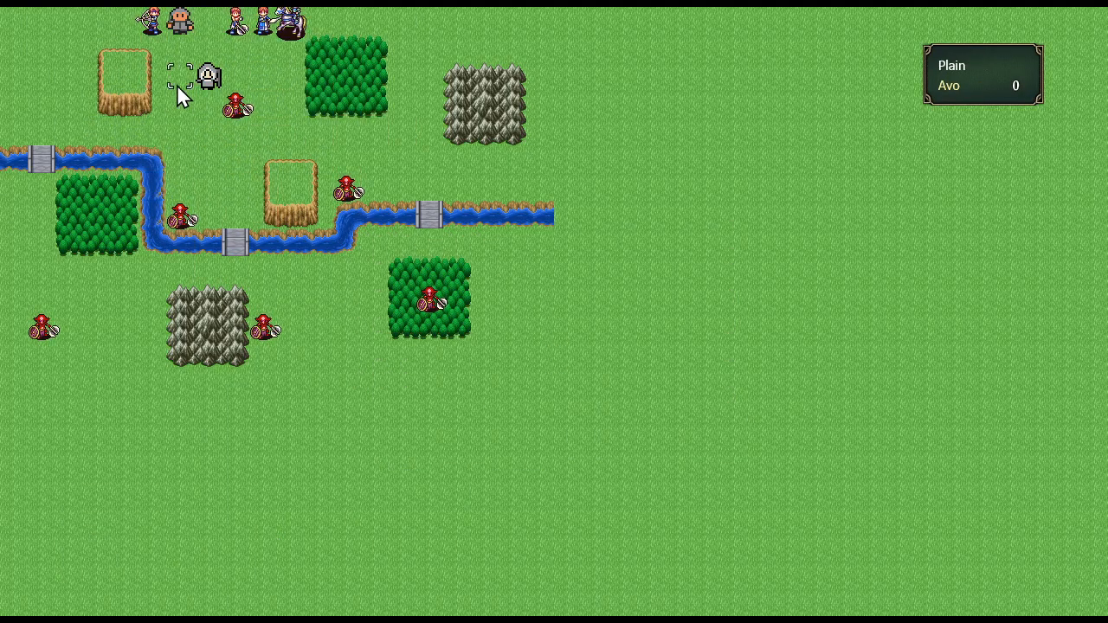
End the player turn from the map so the enemies take their moves.
mouse_move(207, 74)
click(234, 76)
click(257, 156)
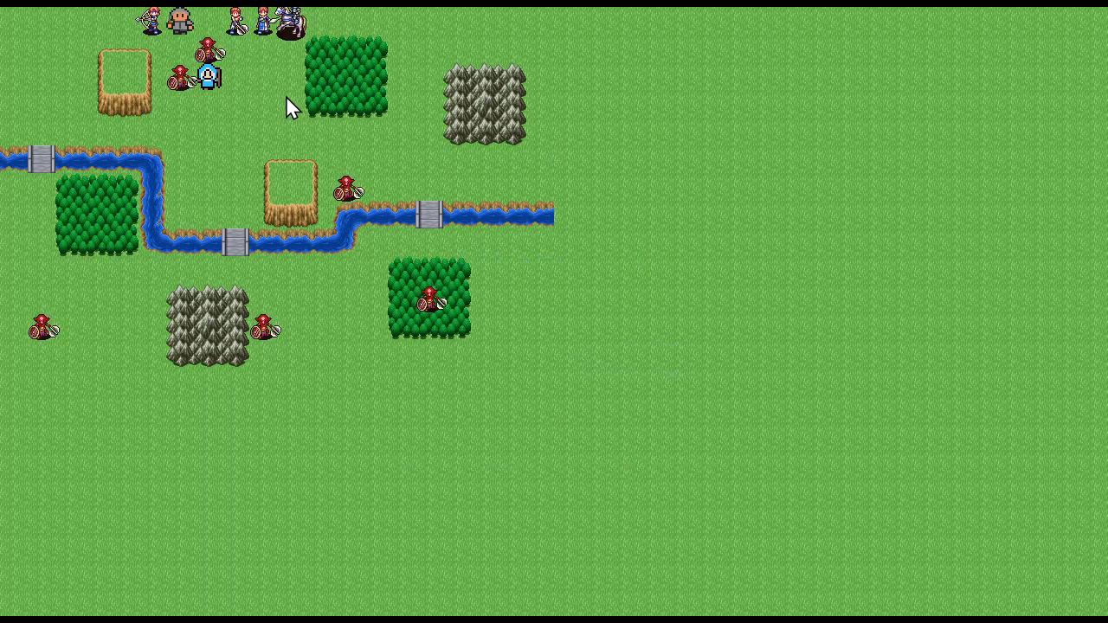
Move the Mage one tile right, target an enemy with Icicle, and test Explaination followed by Cast Icicle.
click(213, 76)
click(230, 78)
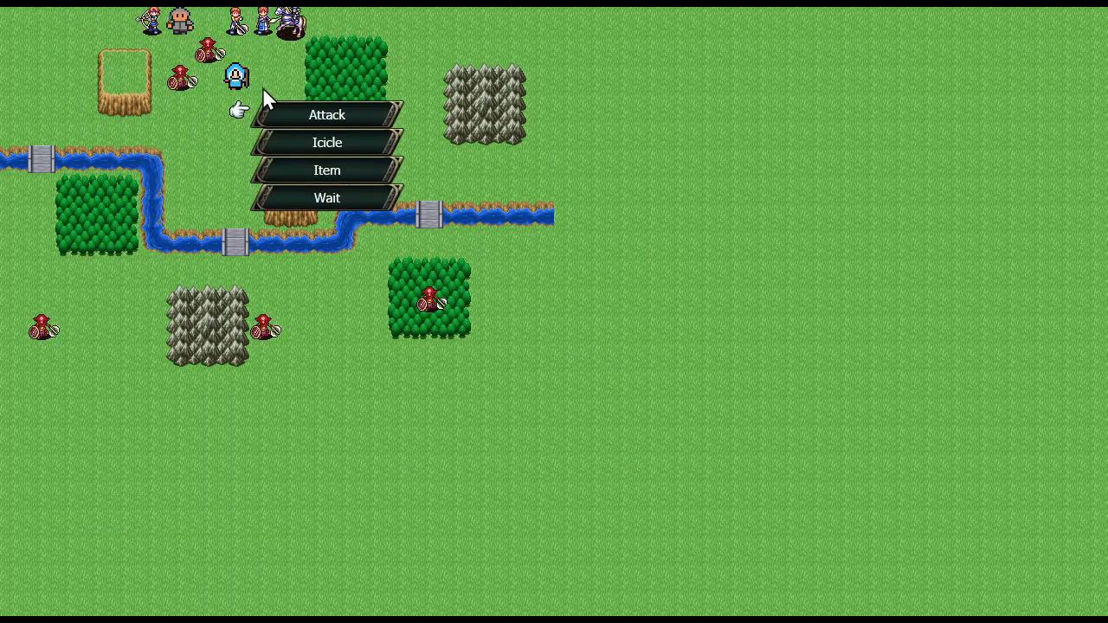
click(321, 145)
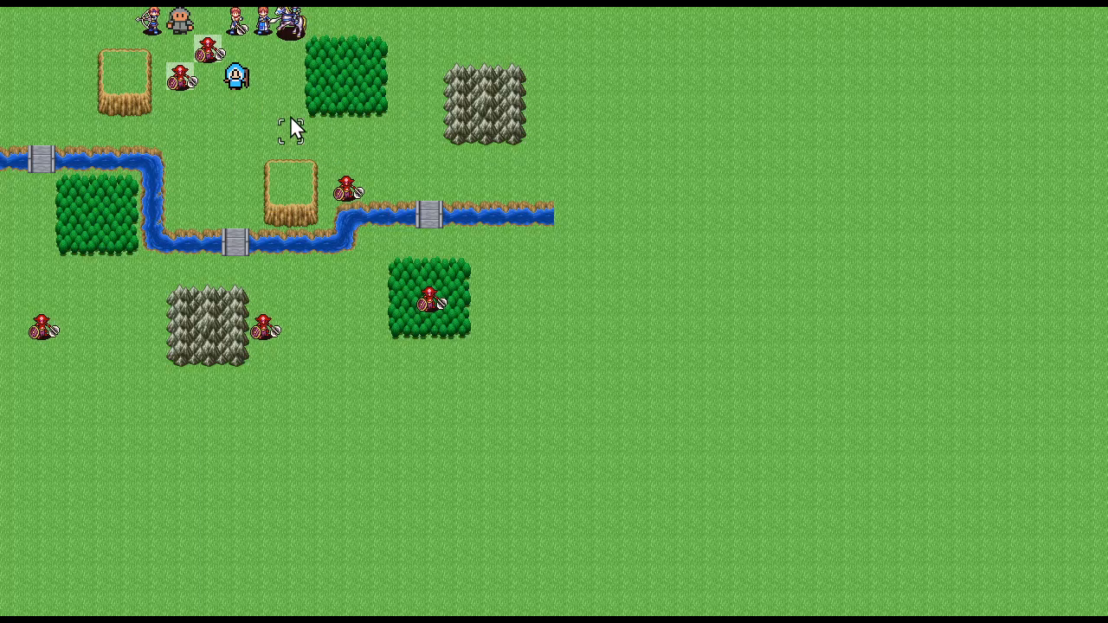
click(214, 63)
click(487, 381)
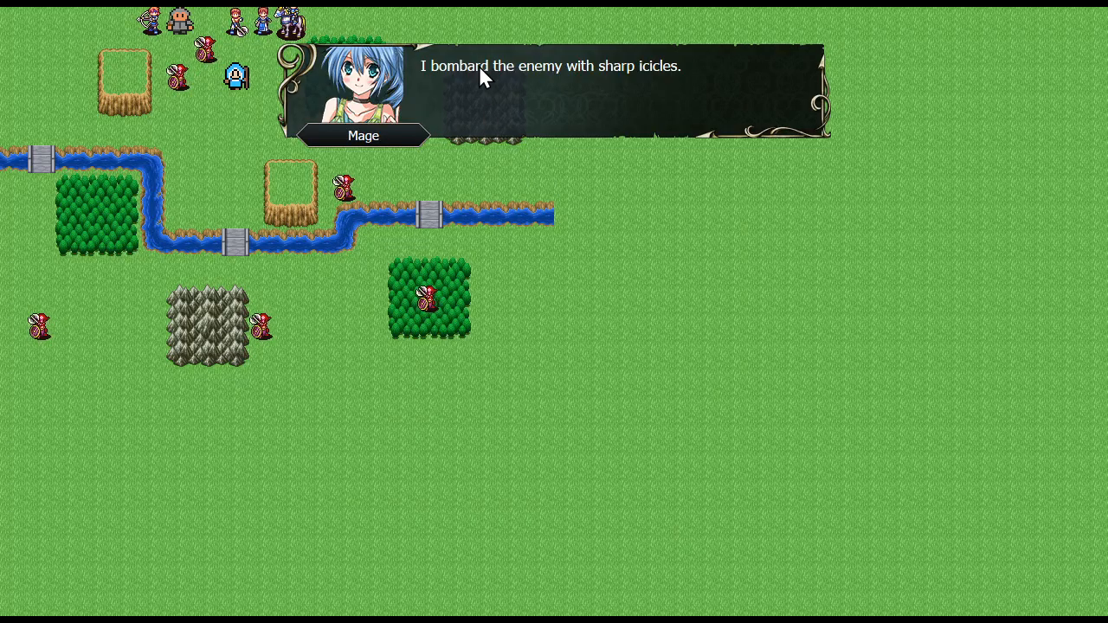
click(572, 191)
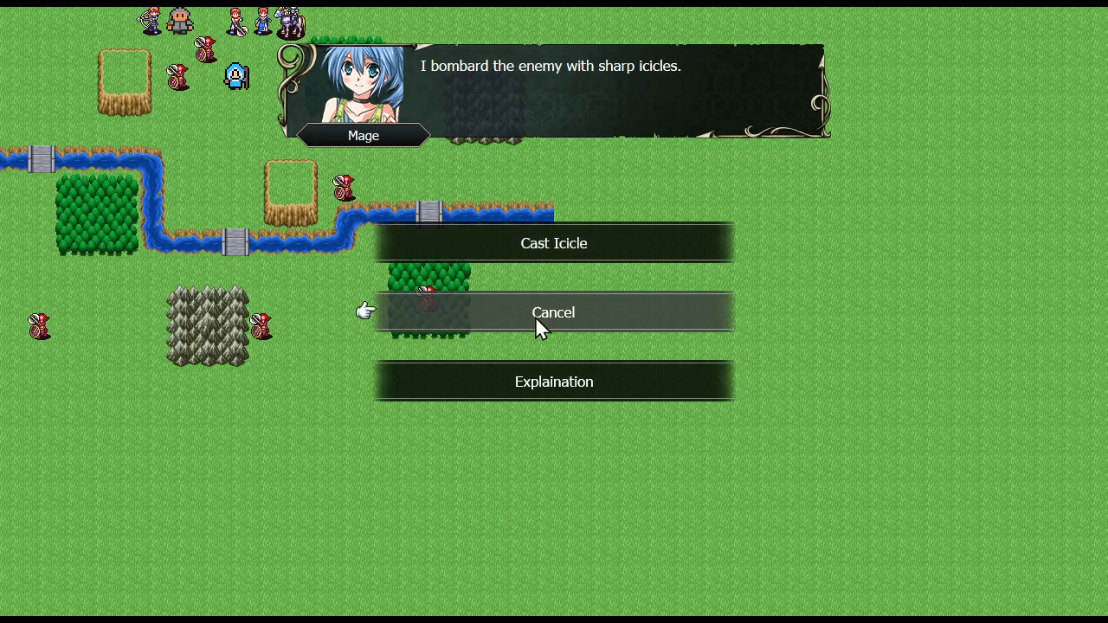
click(555, 243)
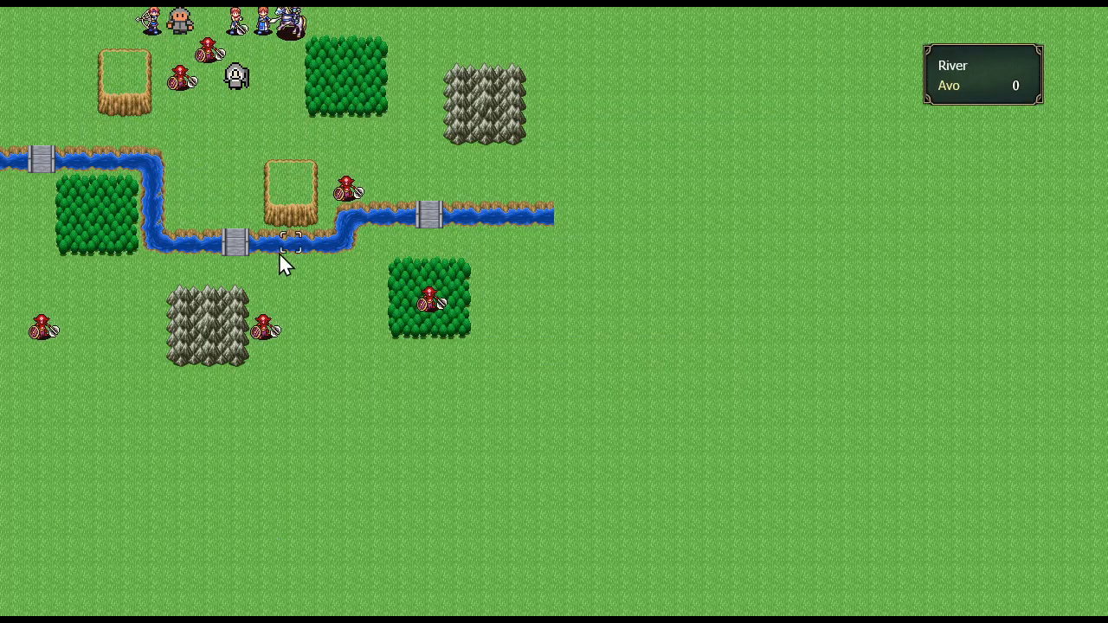
Quit the test play and close the map's event settings window.
key(Escape)
key(Left)
key(Return)
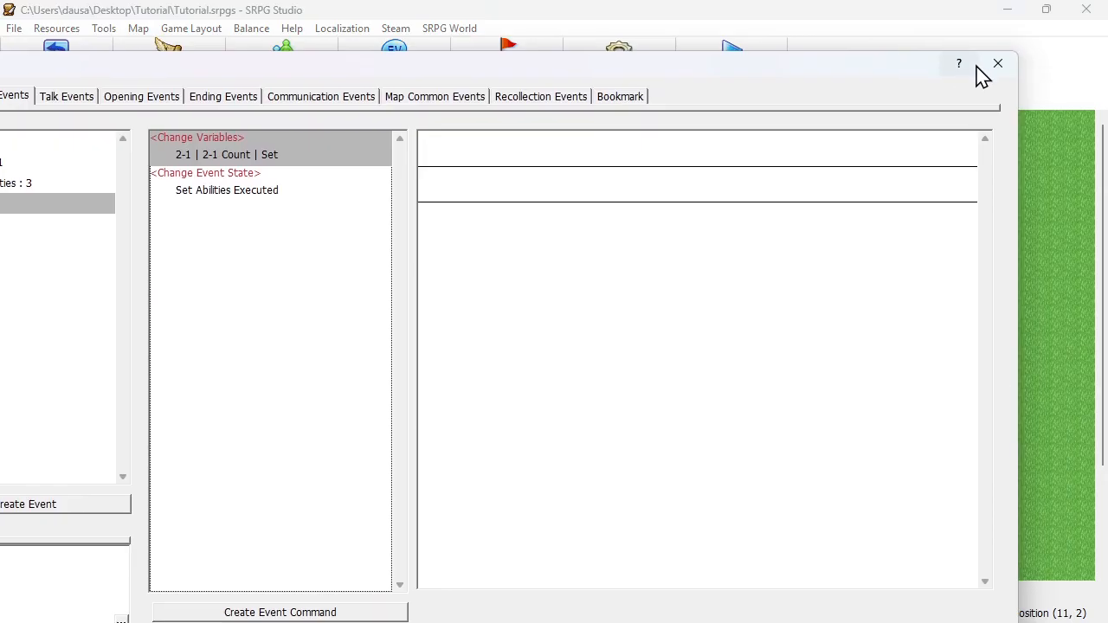
click(998, 62)
Set both Skip Event commands in the Mage's Icicle unit event to Skip Current Event and accept the database changes.
click(624, 97)
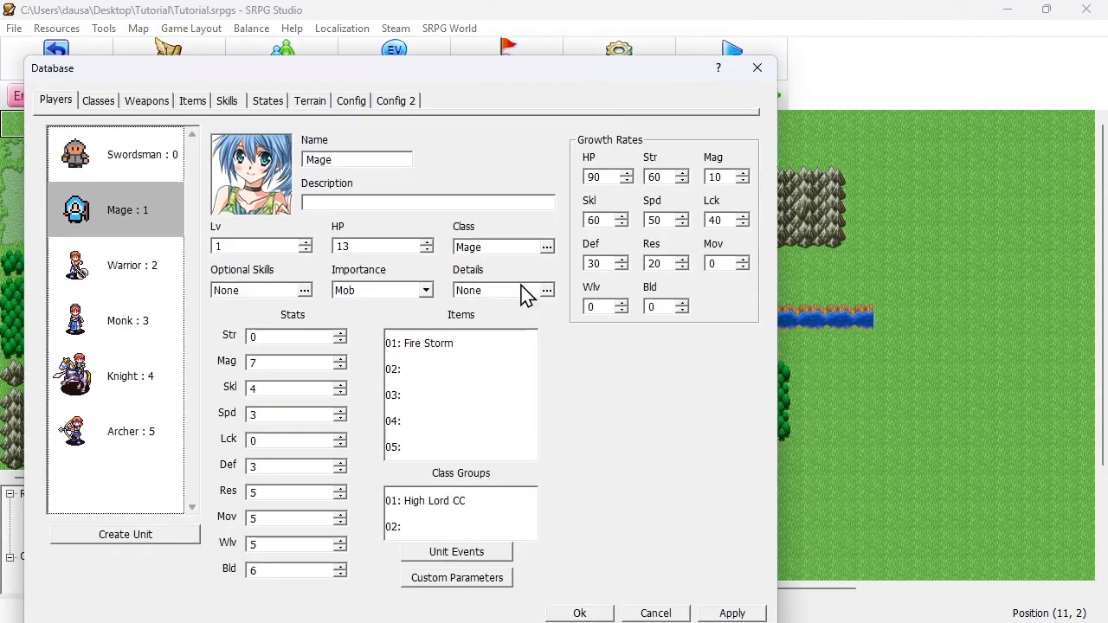
click(457, 551)
scroll(450, 216, down, 1)
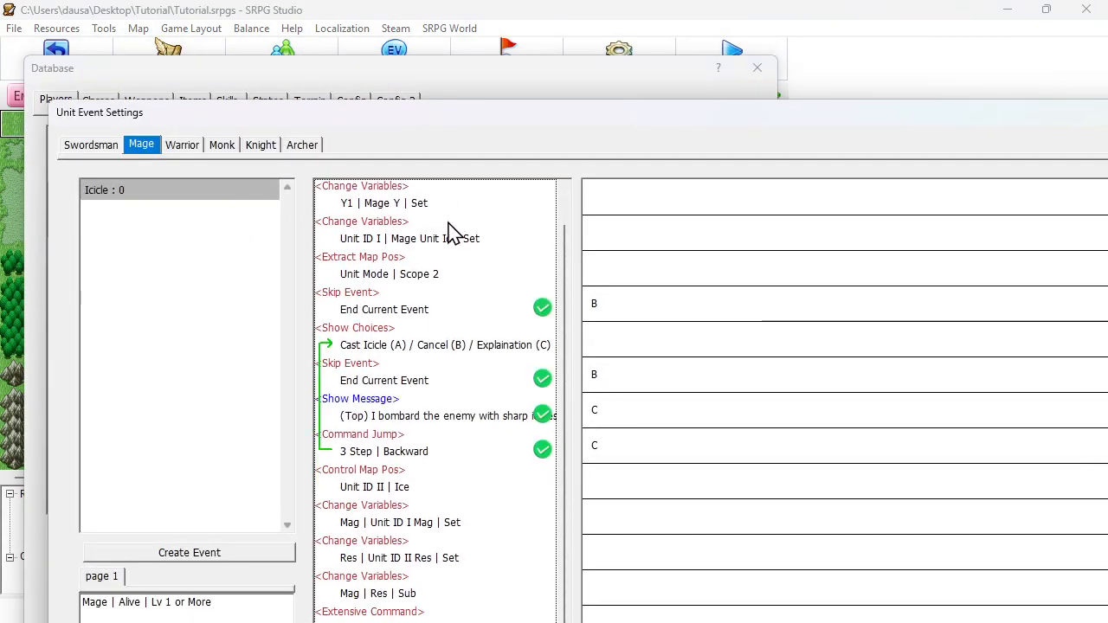
double_click(419, 309)
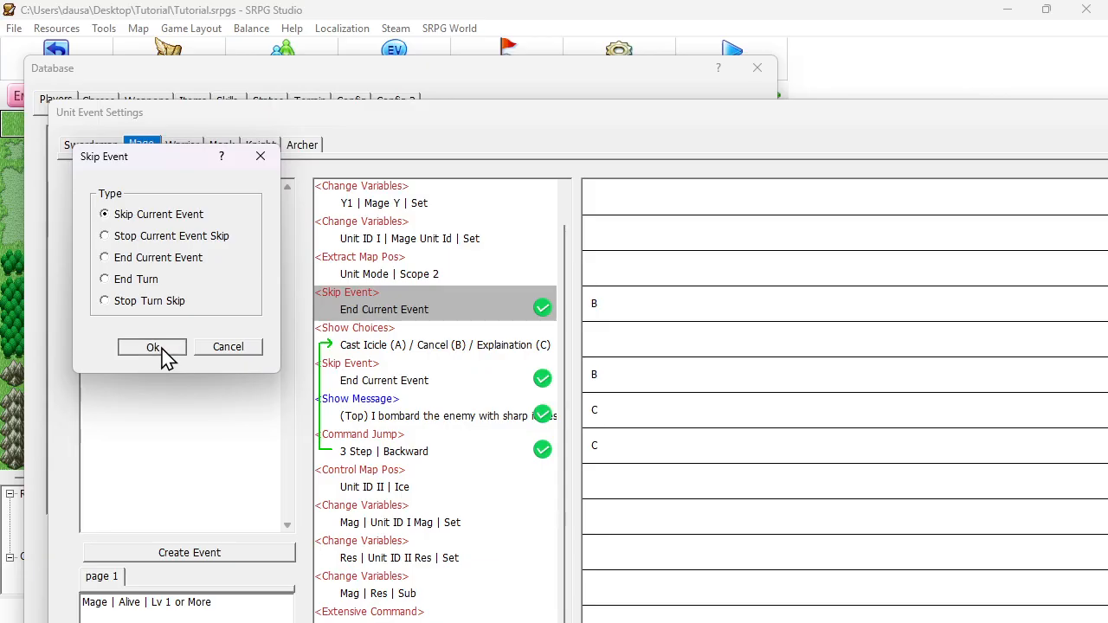
click(153, 348)
double_click(393, 372)
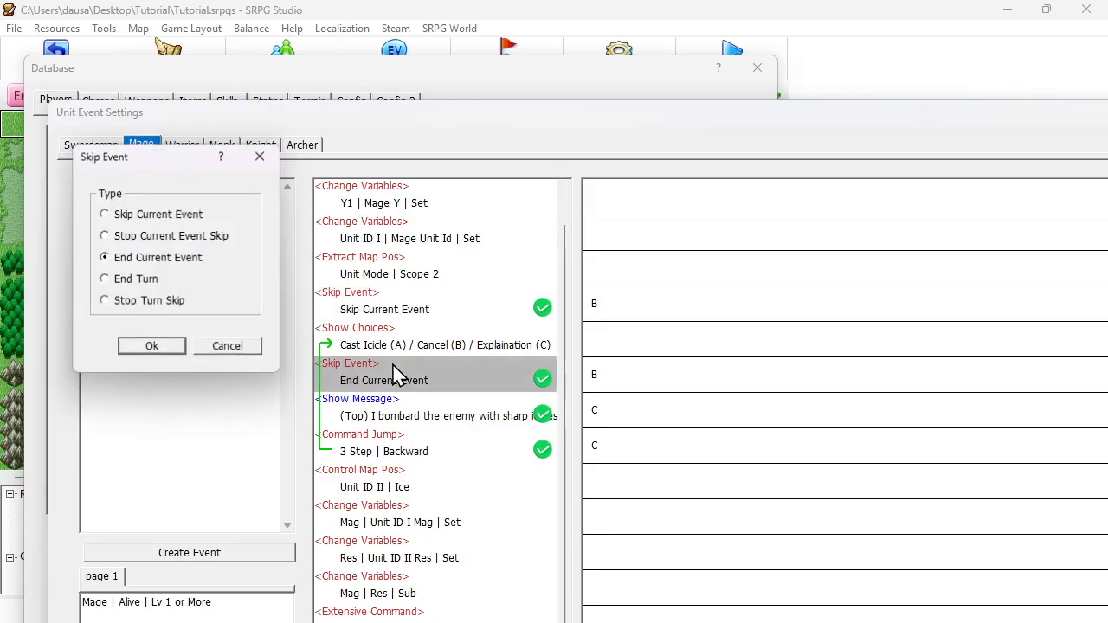
click(152, 347)
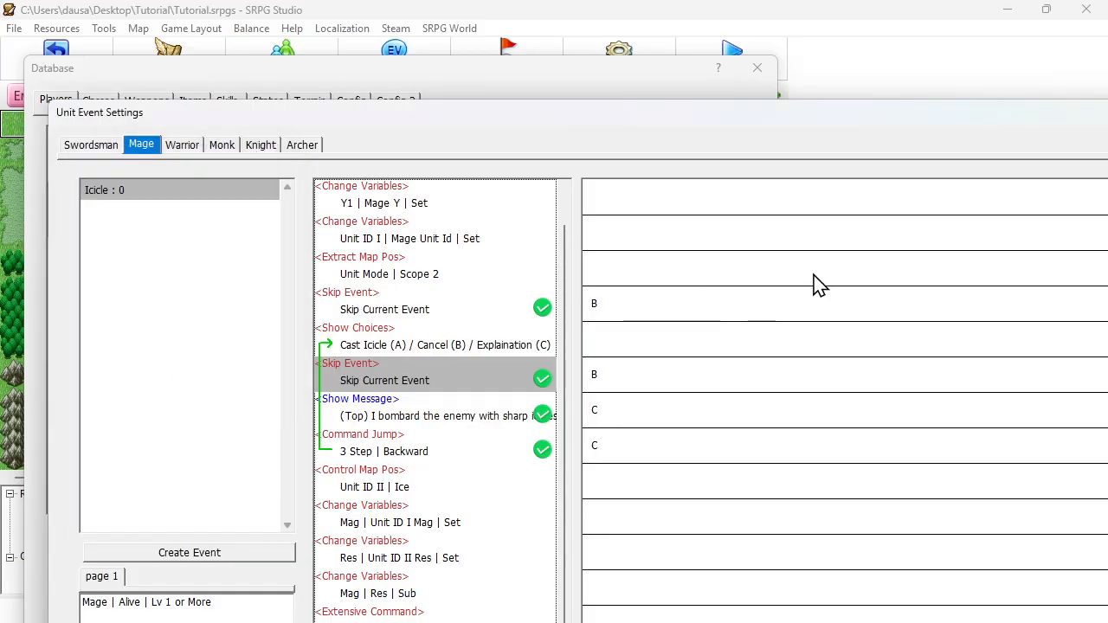
key(Escape)
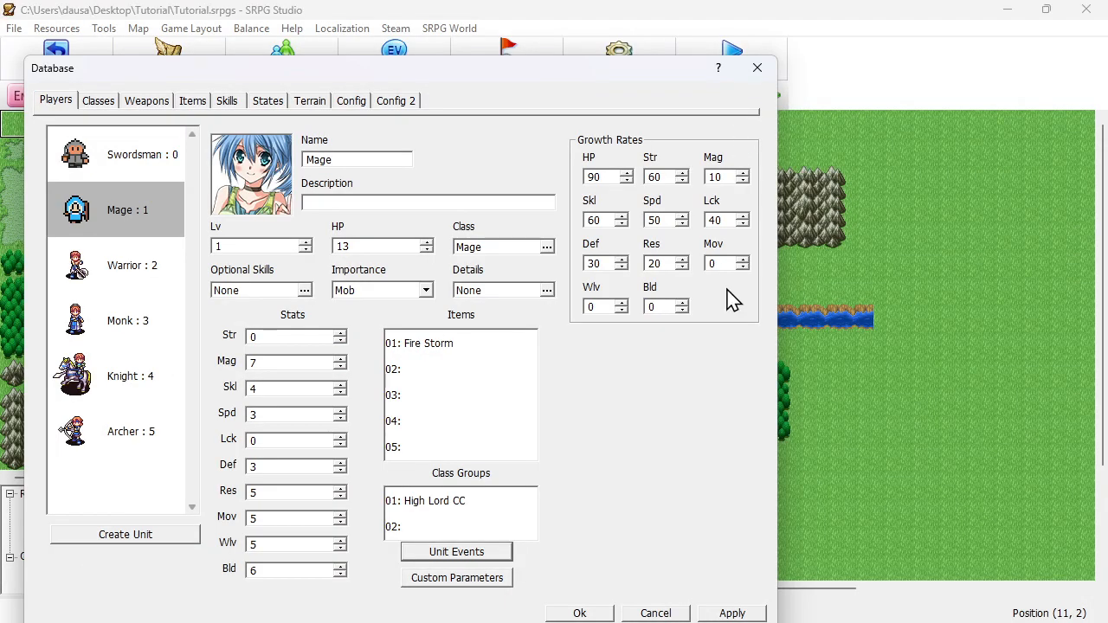
click(611, 609)
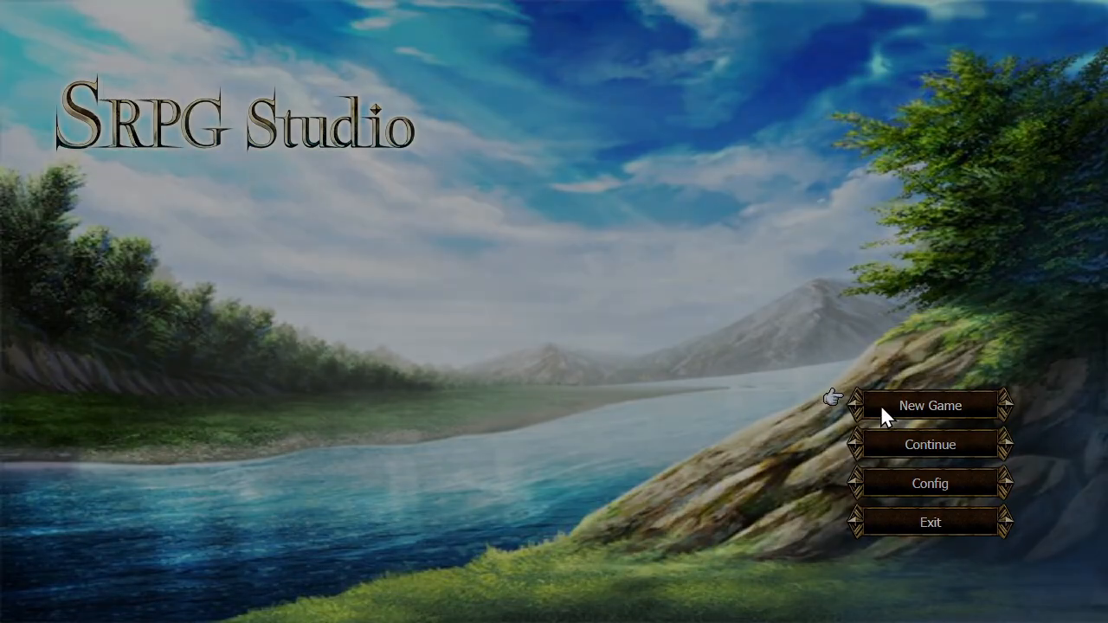
Start a new game in a fresh test play and begin the chapter with Fight.
click(881, 409)
click(618, 385)
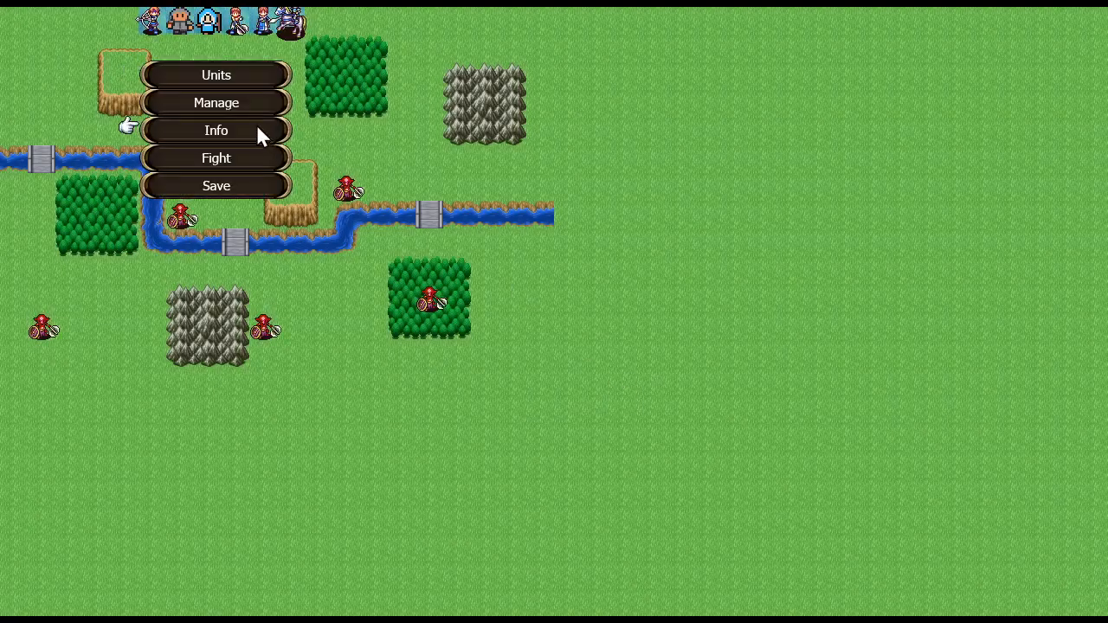
click(225, 159)
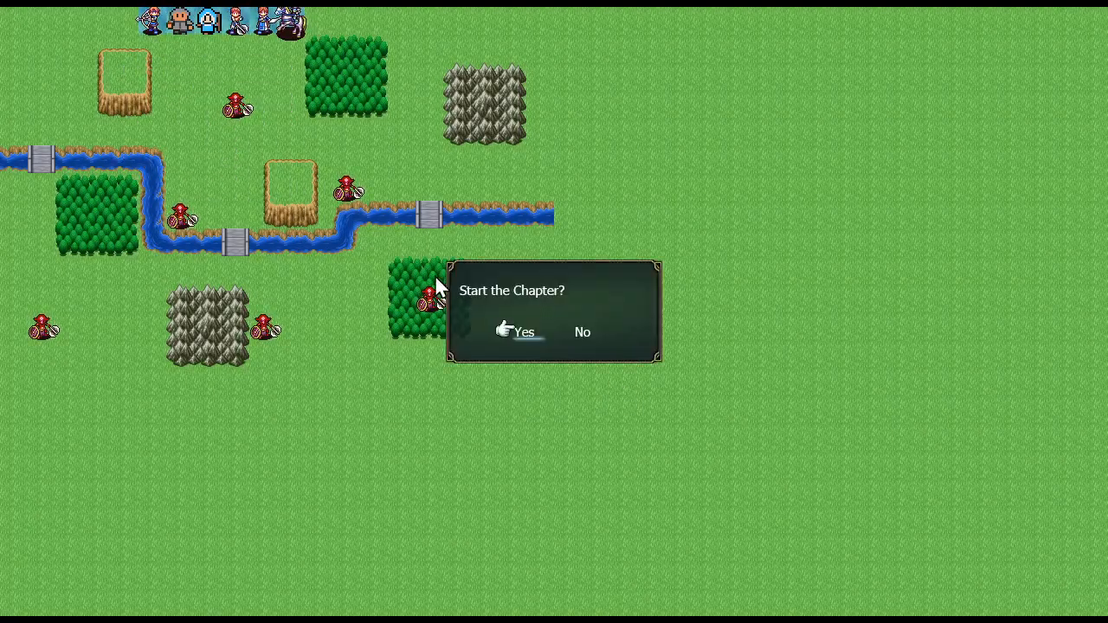
click(525, 333)
Retest the Cancel choice by moving the Mage below and beside the nearest enemy and targeting it with Icicle.
click(207, 32)
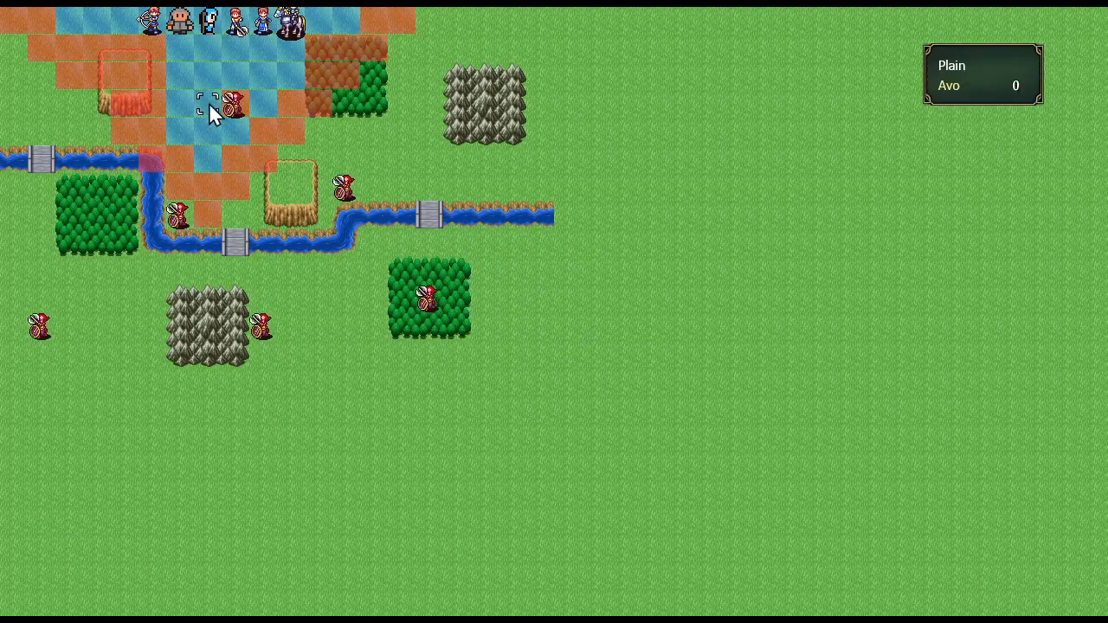
click(208, 130)
click(277, 194)
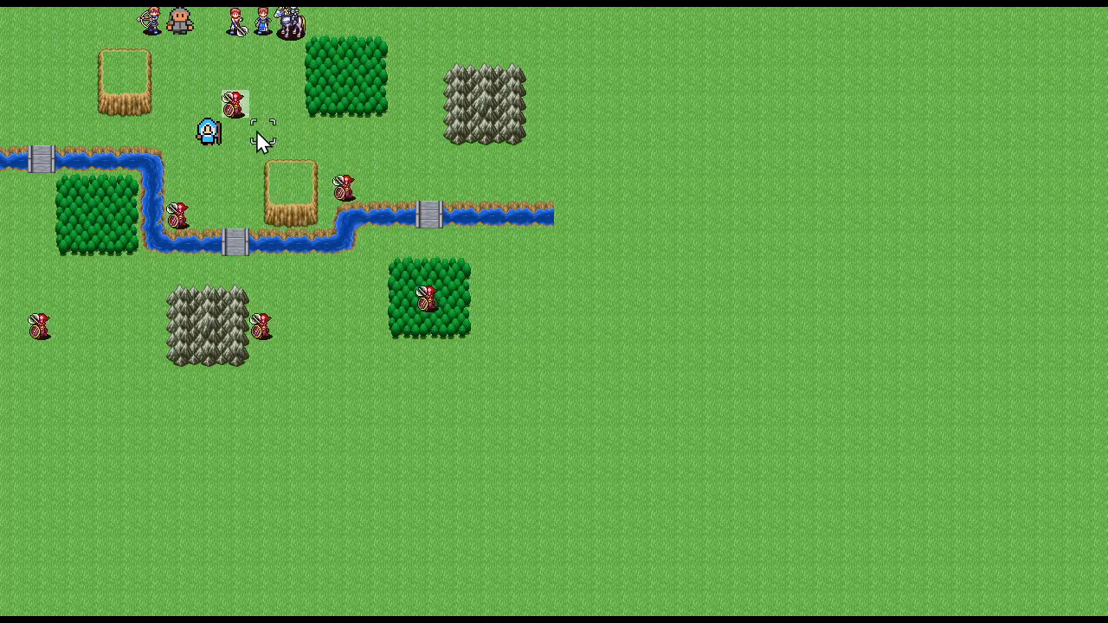
click(245, 110)
click(448, 311)
click(448, 308)
right_click(448, 308)
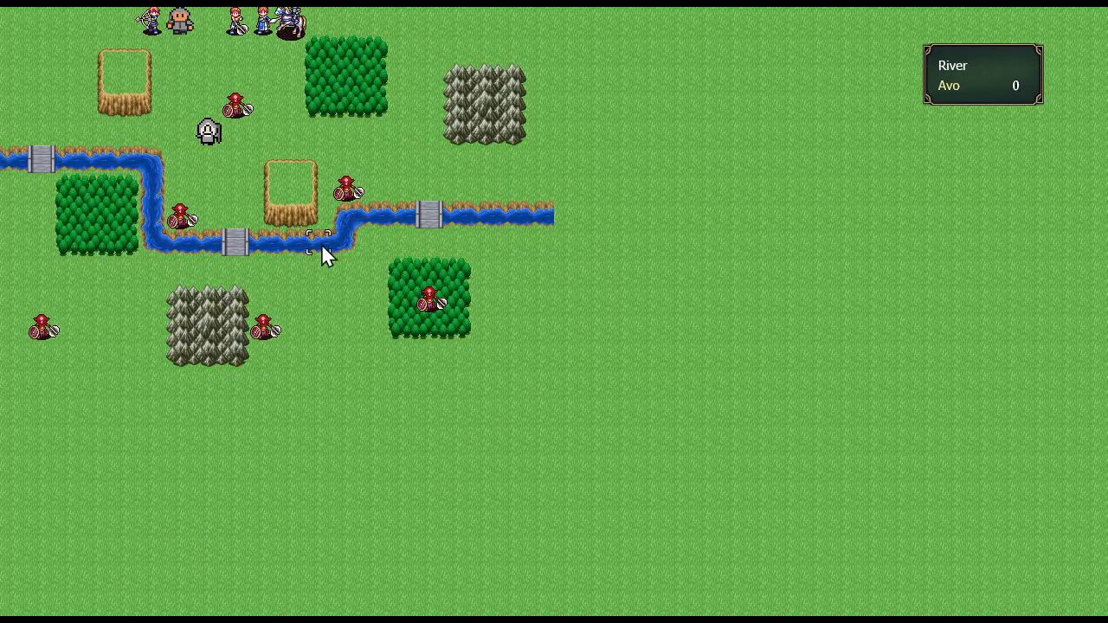
Quit the running test play and return to the map editor.
key(Escape)
key(Left)
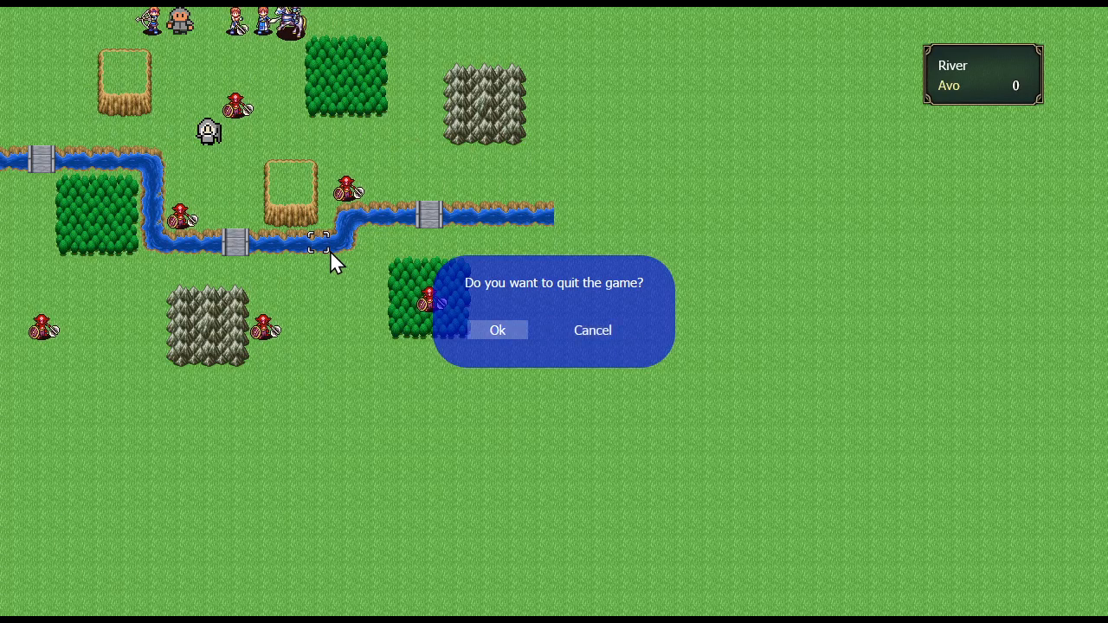
key(Return)
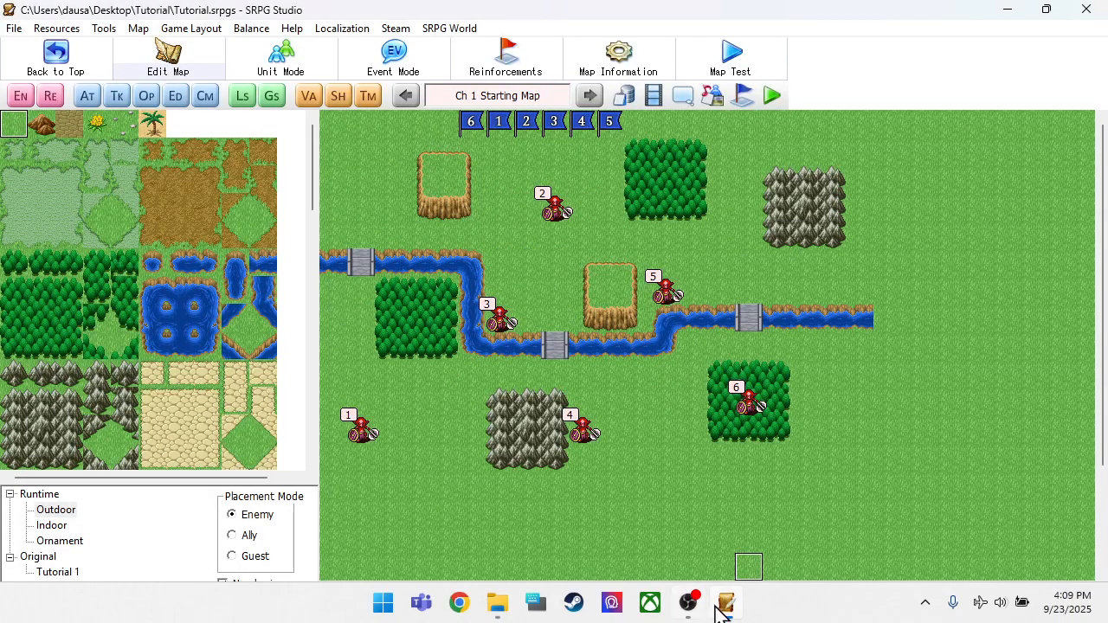
Open the Archbrigade project from the recent files in File Explorer.
mouse_move(724, 608)
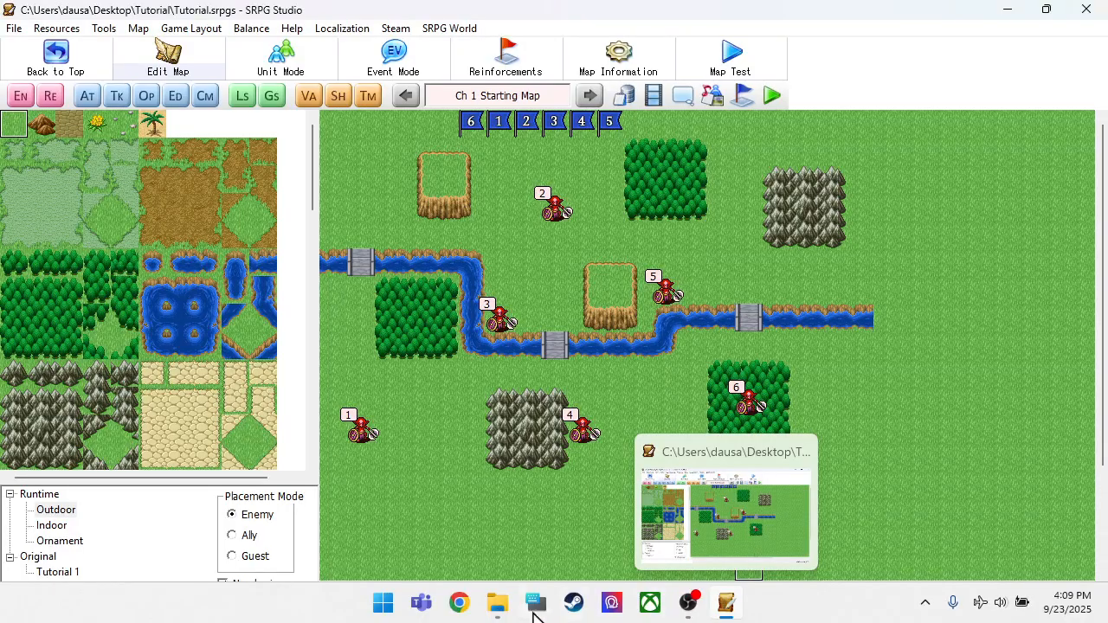
click(490, 604)
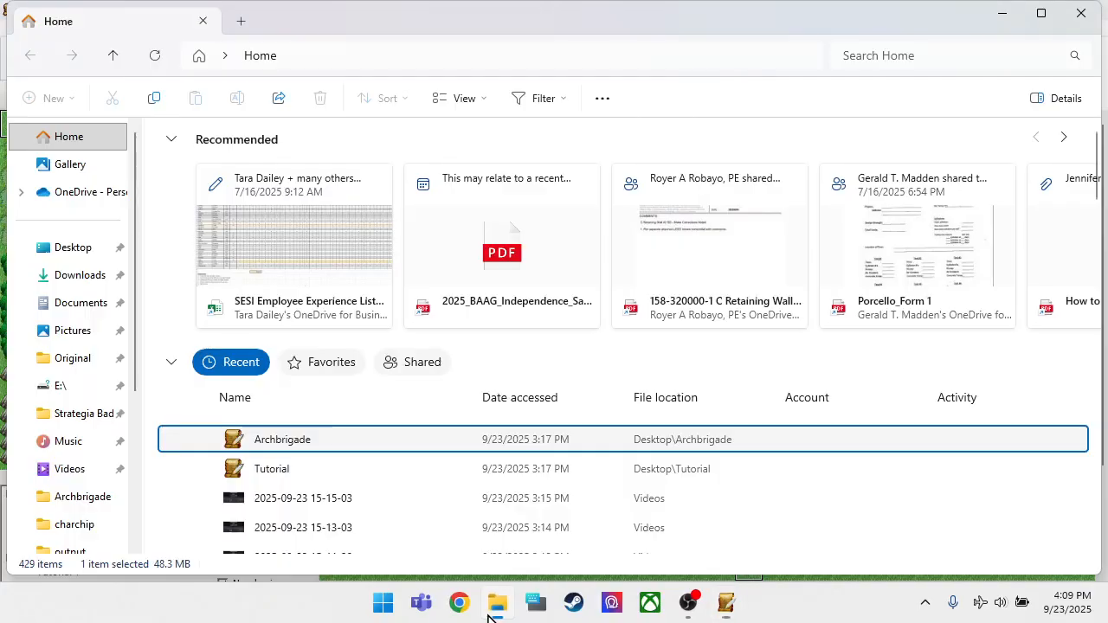
double_click(372, 448)
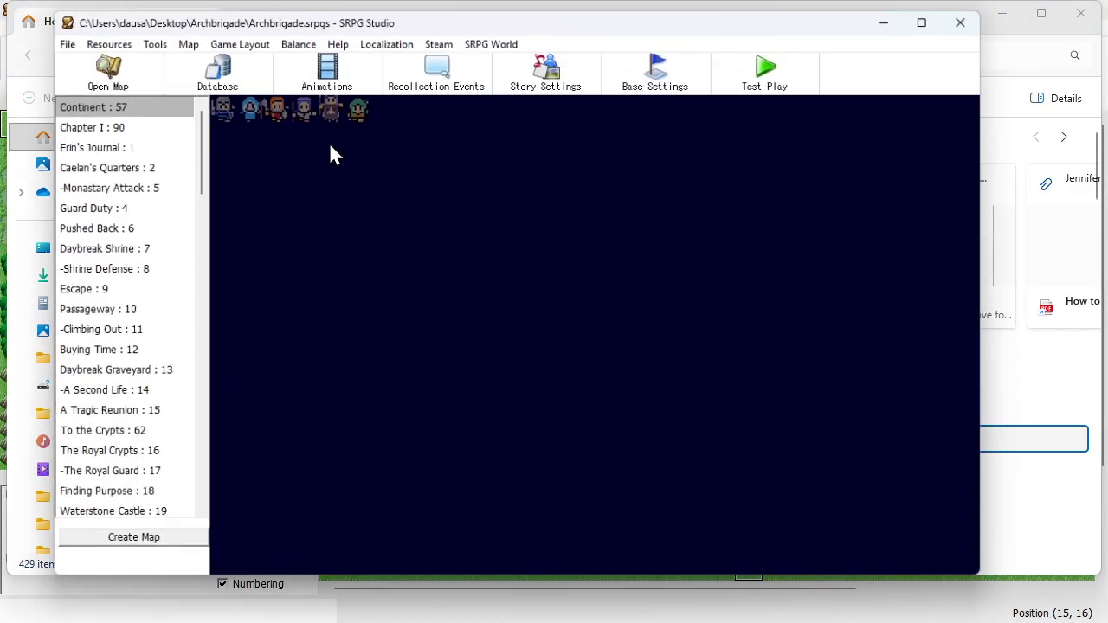
Open the unit event settings in the Archbrigade database and show Marin's events.
click(214, 71)
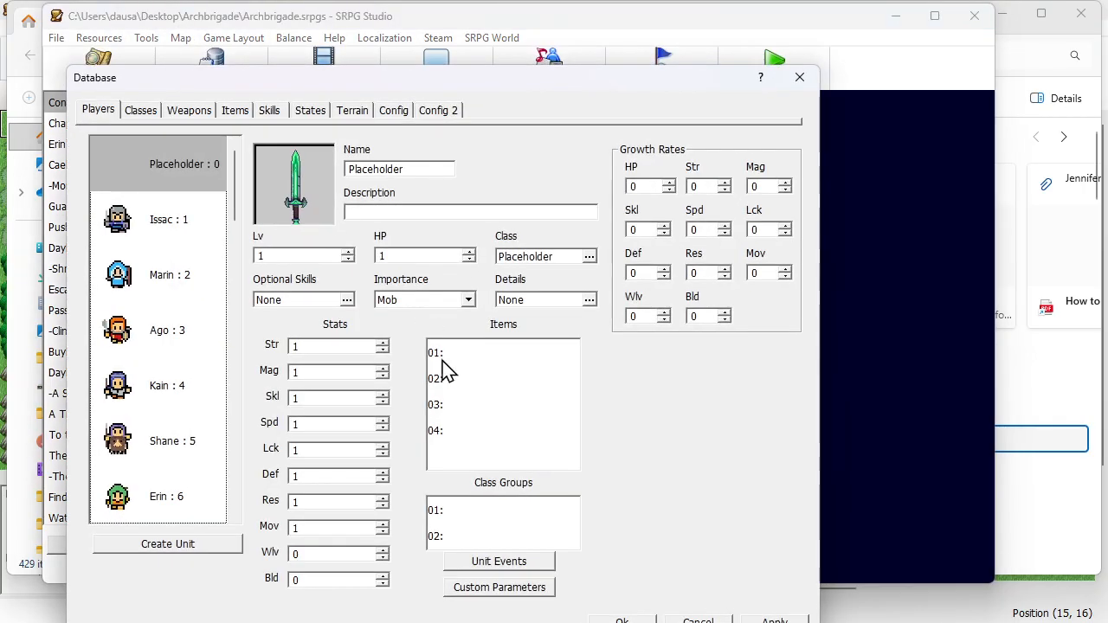
click(506, 565)
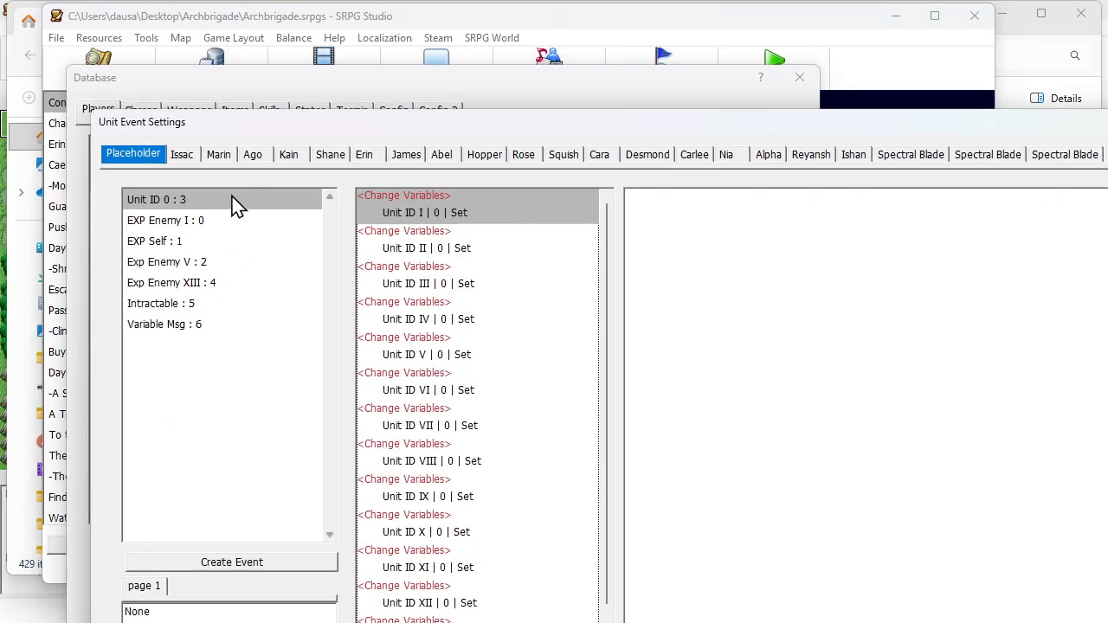
click(218, 155)
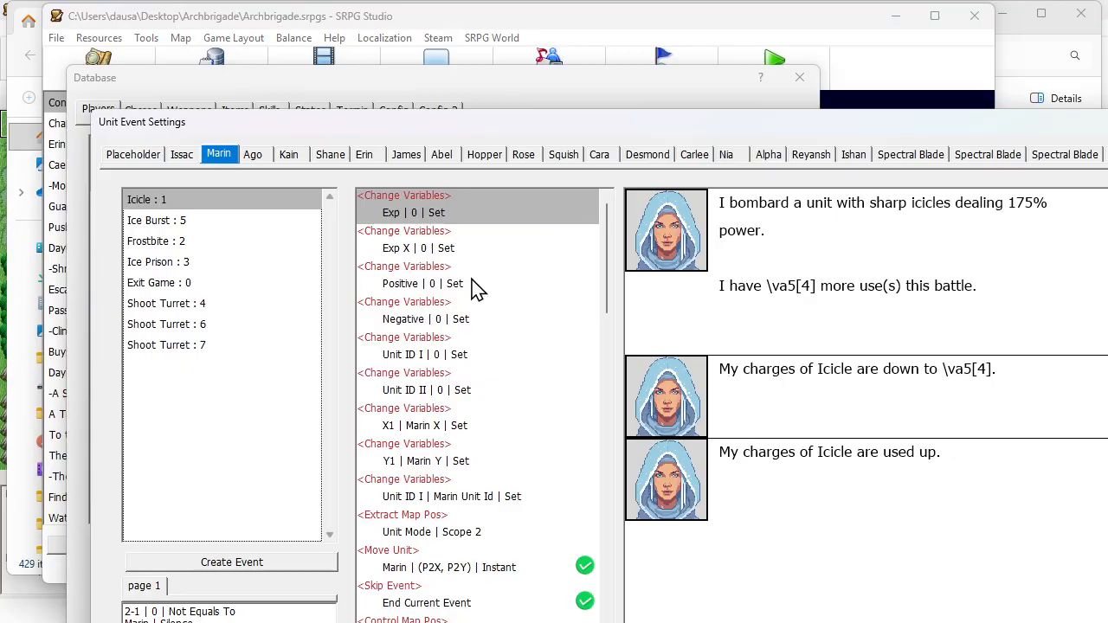
Examine the Skip Event type in Marin's Icicle event and display the triggers of its commands.
click(459, 528)
scroll(463, 451, down, 5)
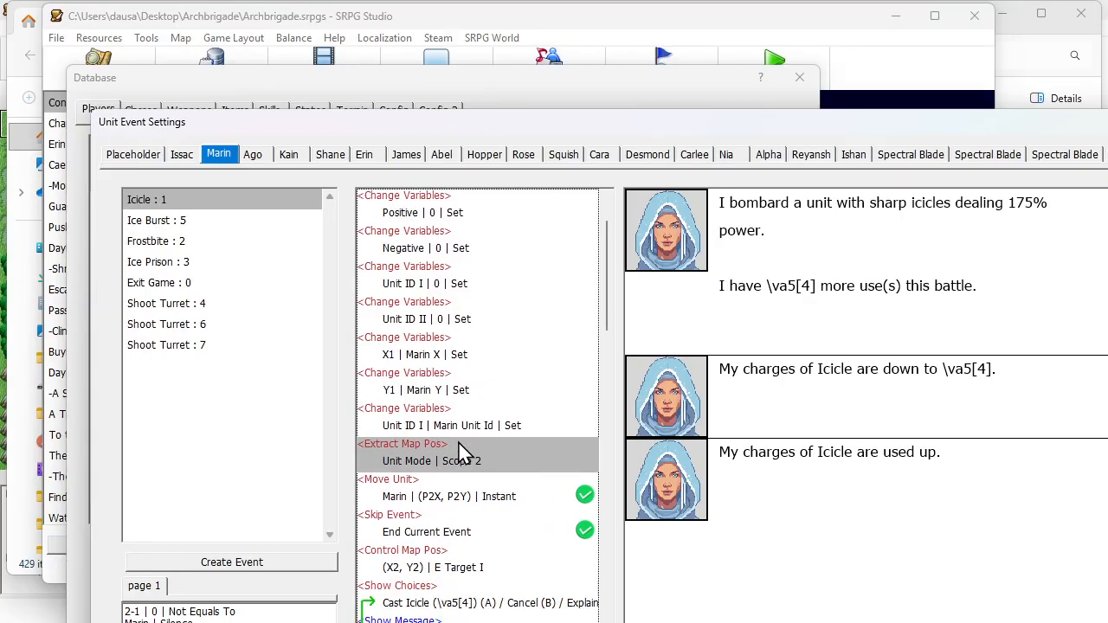
click(460, 390)
double_click(460, 426)
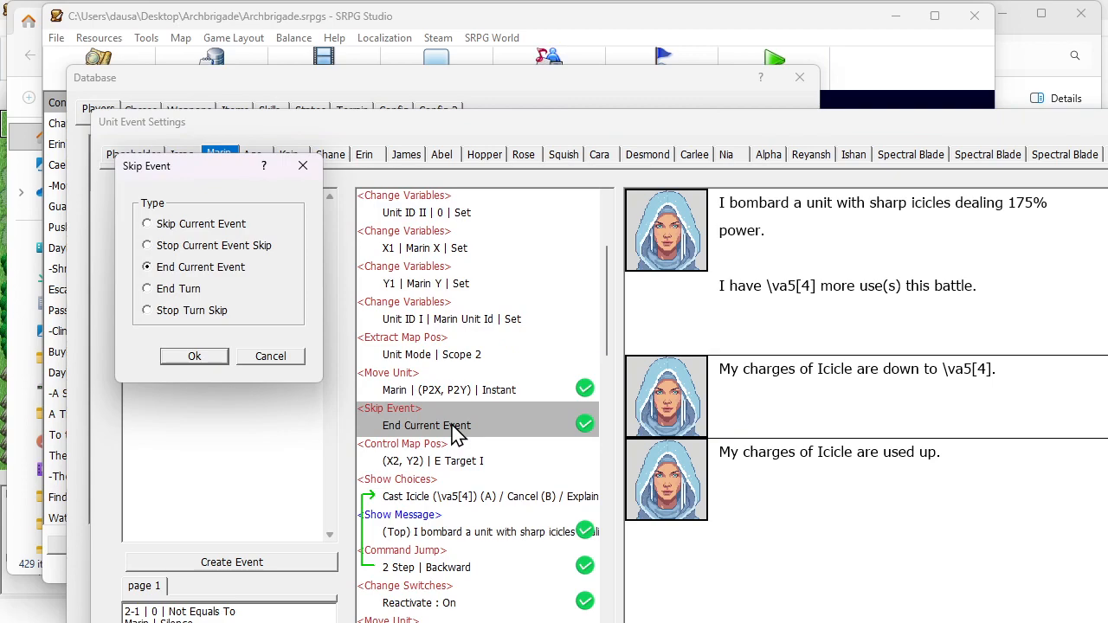
click(274, 356)
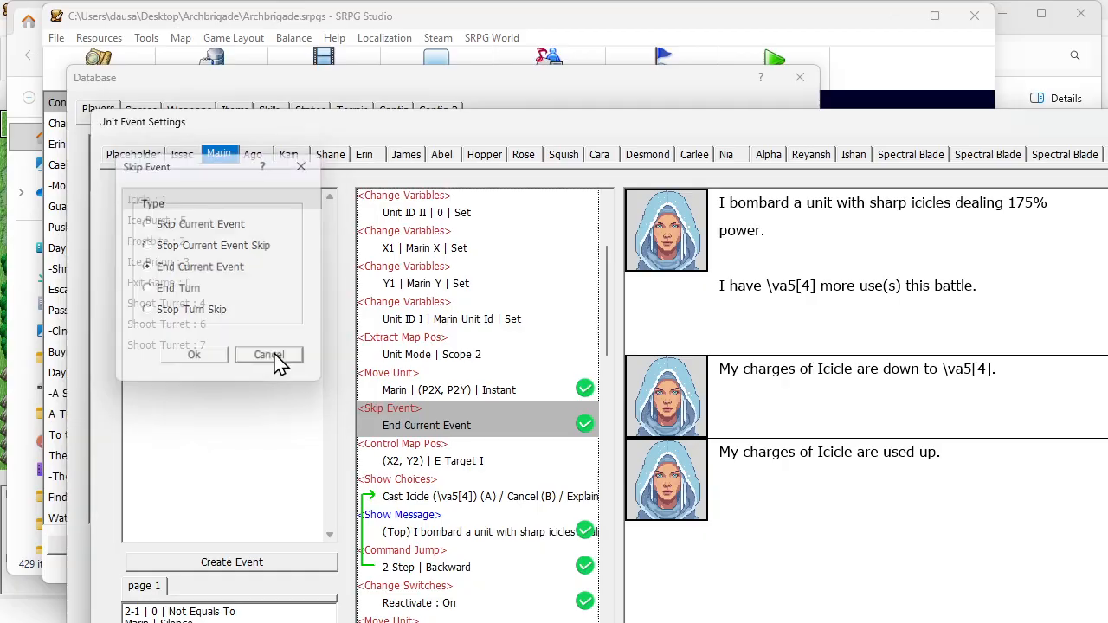
drag(471, 132, 403, 3)
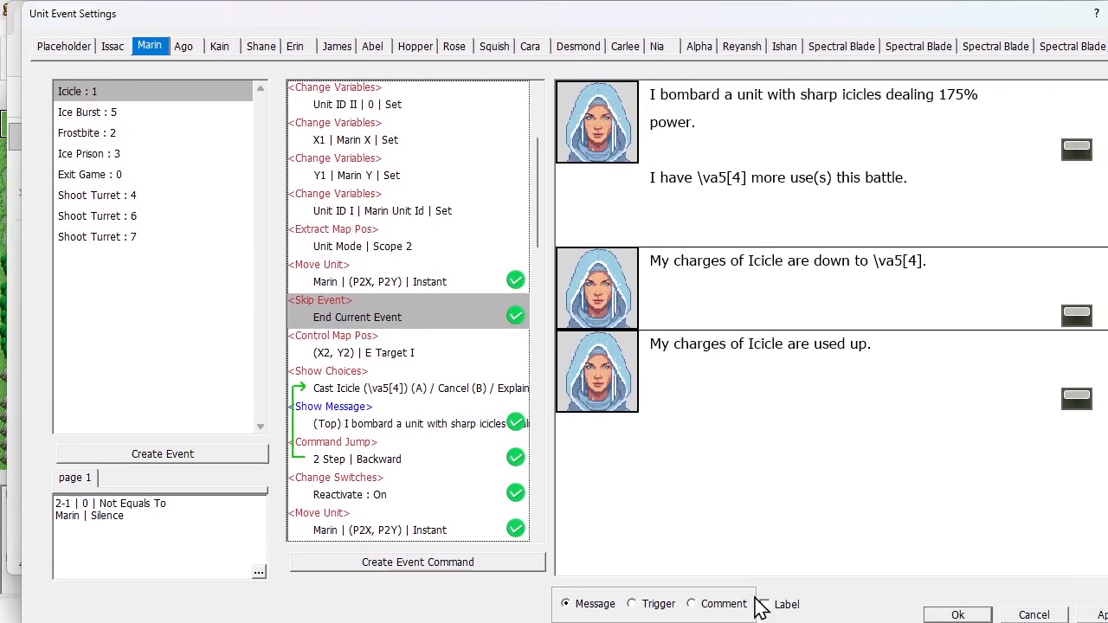
click(671, 605)
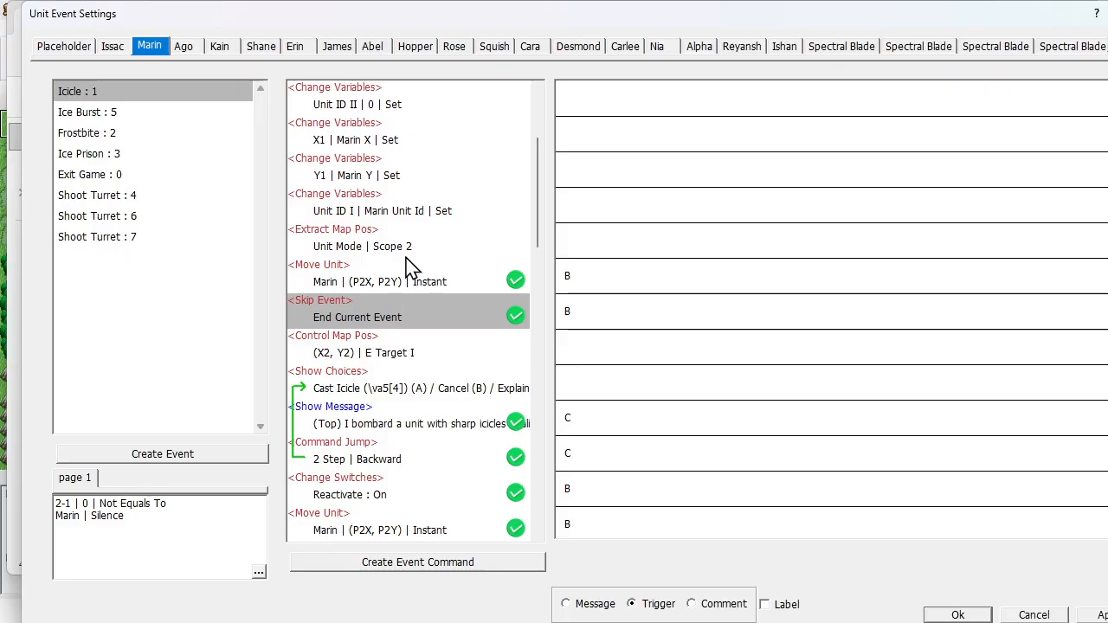
Examine the Show Choices, Show Message, Change Switches and Move Unit commands in Marin's Icicle event.
scroll(405, 258, down, 1)
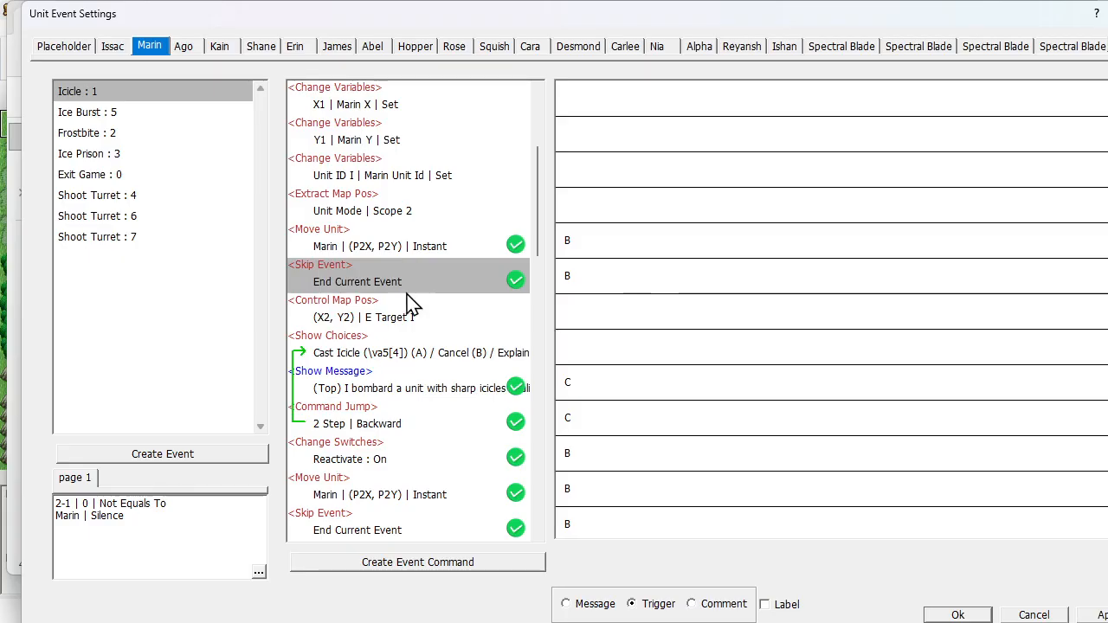
click(403, 355)
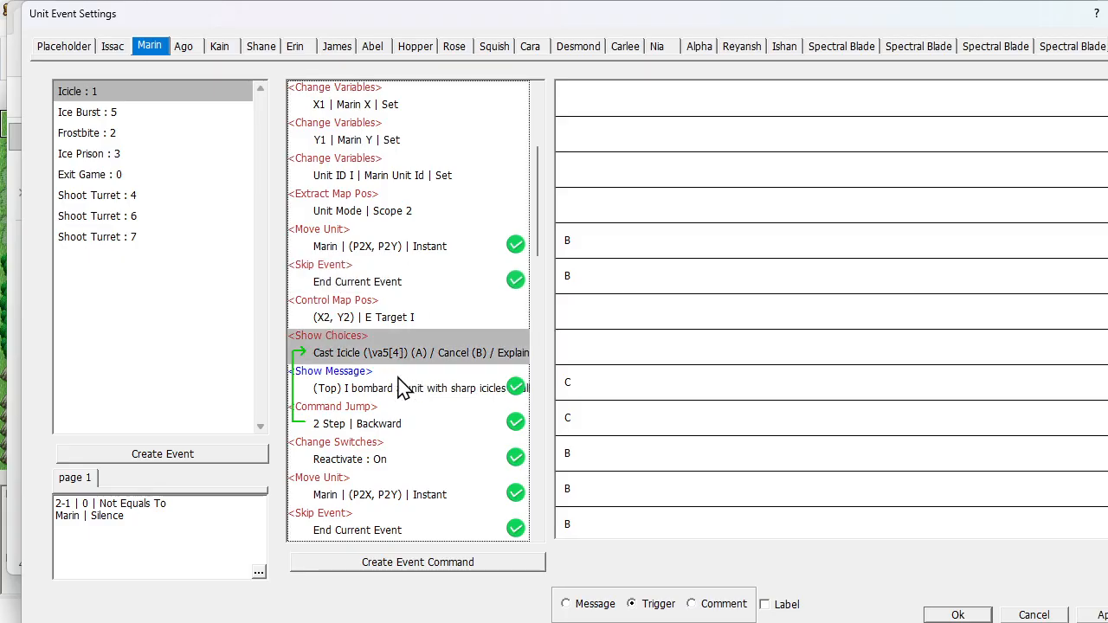
click(404, 388)
click(371, 459)
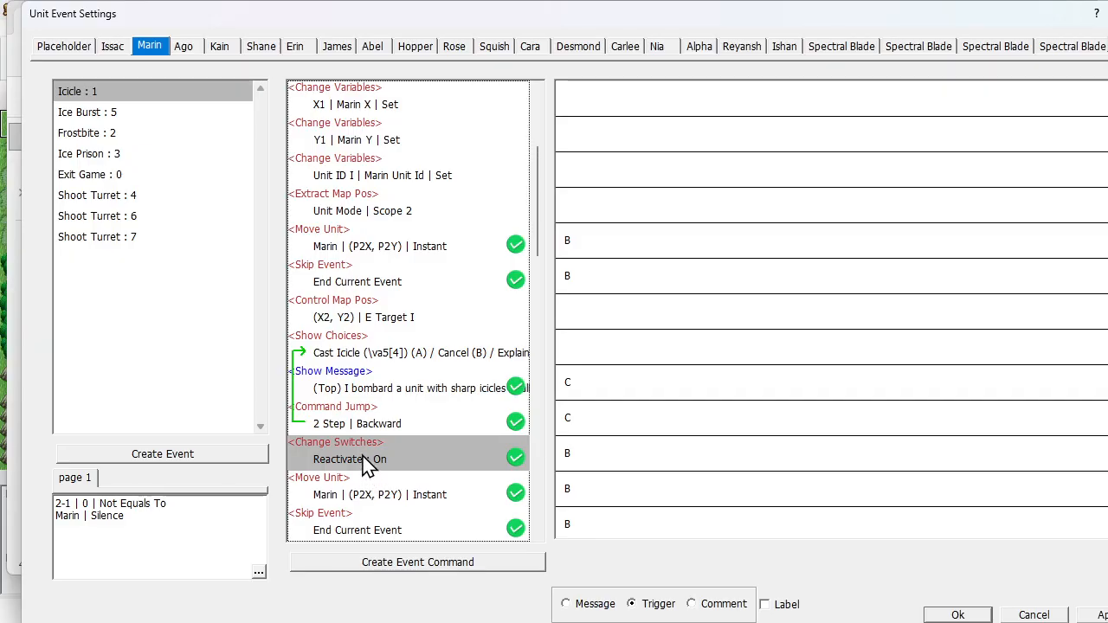
scroll(421, 385, down, 1)
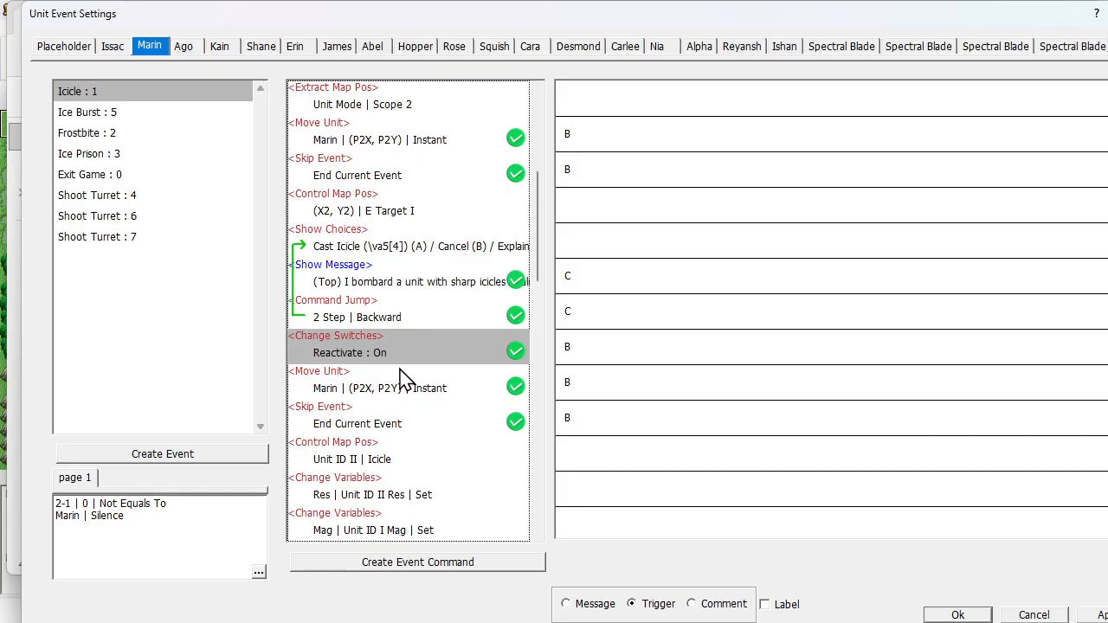
click(395, 400)
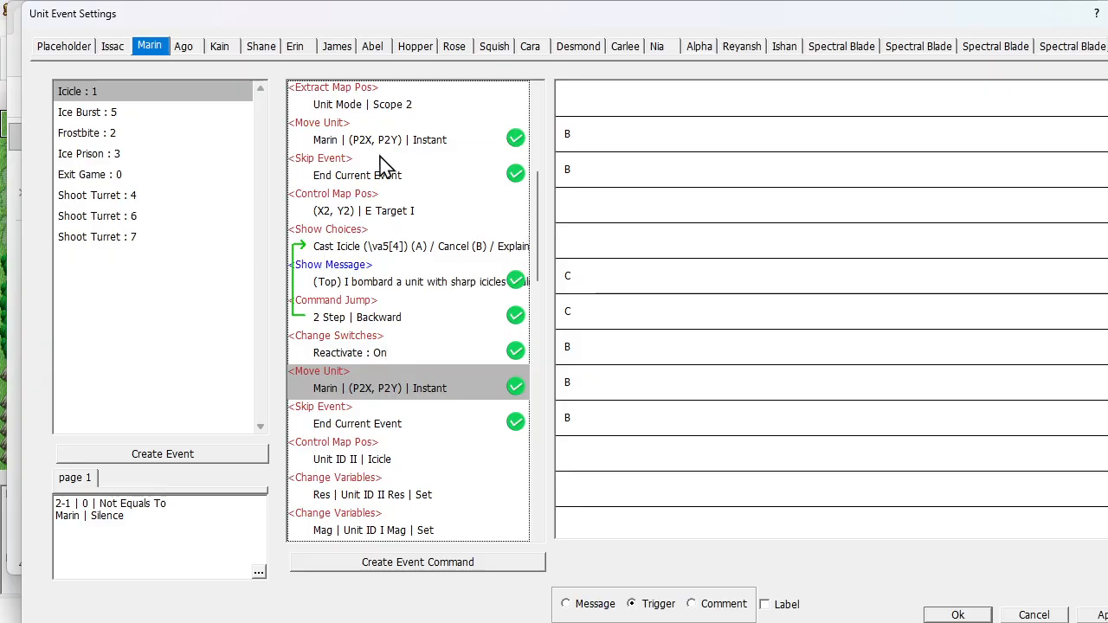
Close the unit event settings, database and Archbrigade project without changes and return to the Tutorial project.
click(975, 618)
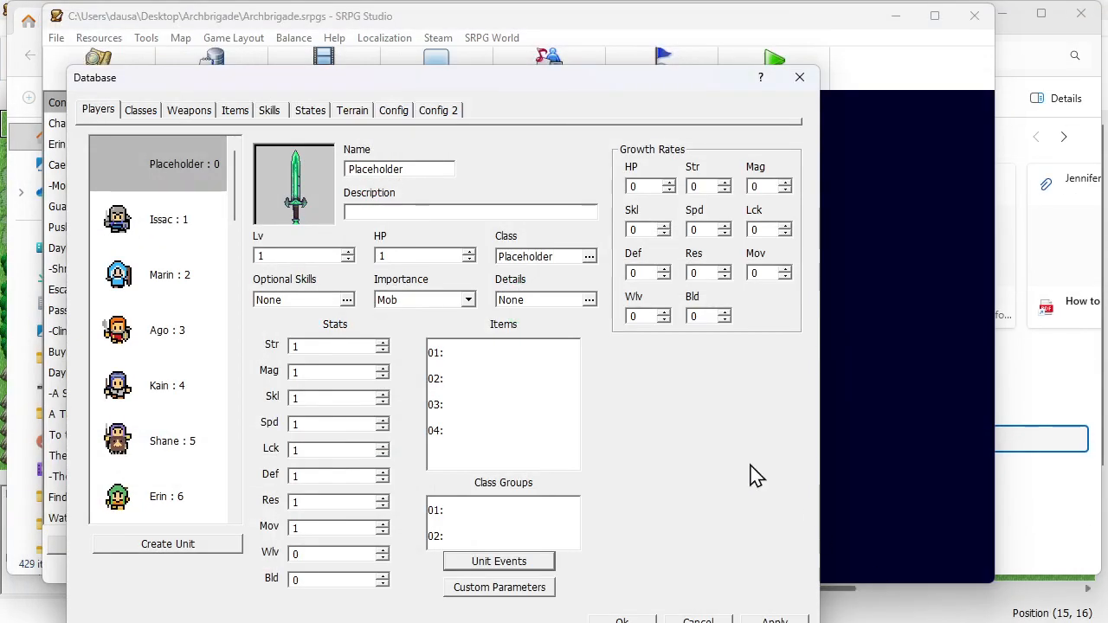
click(800, 78)
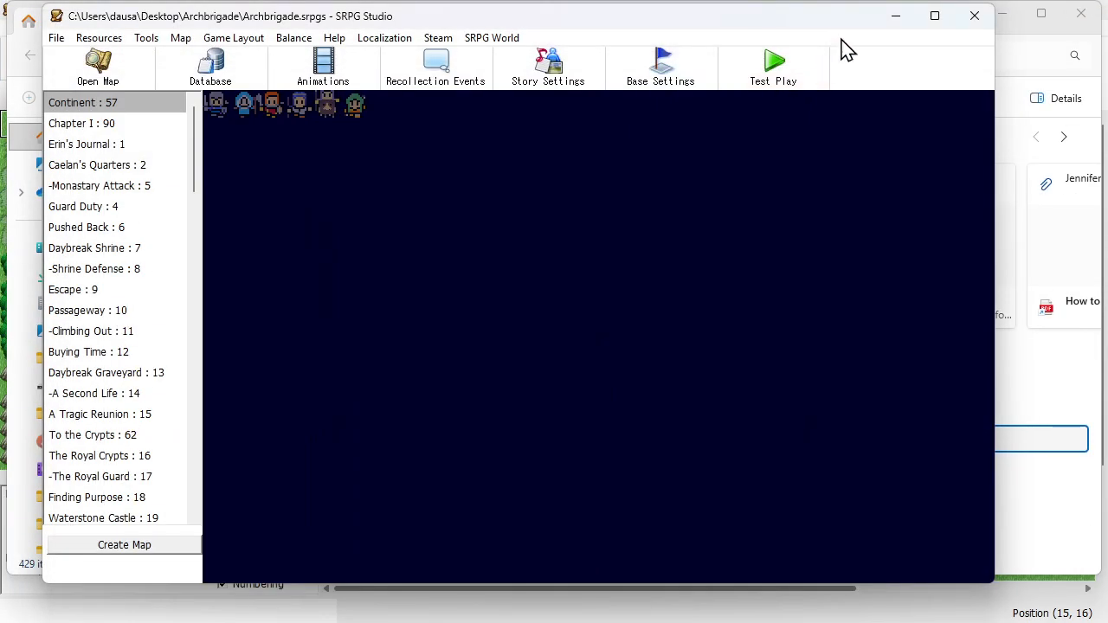
click(974, 17)
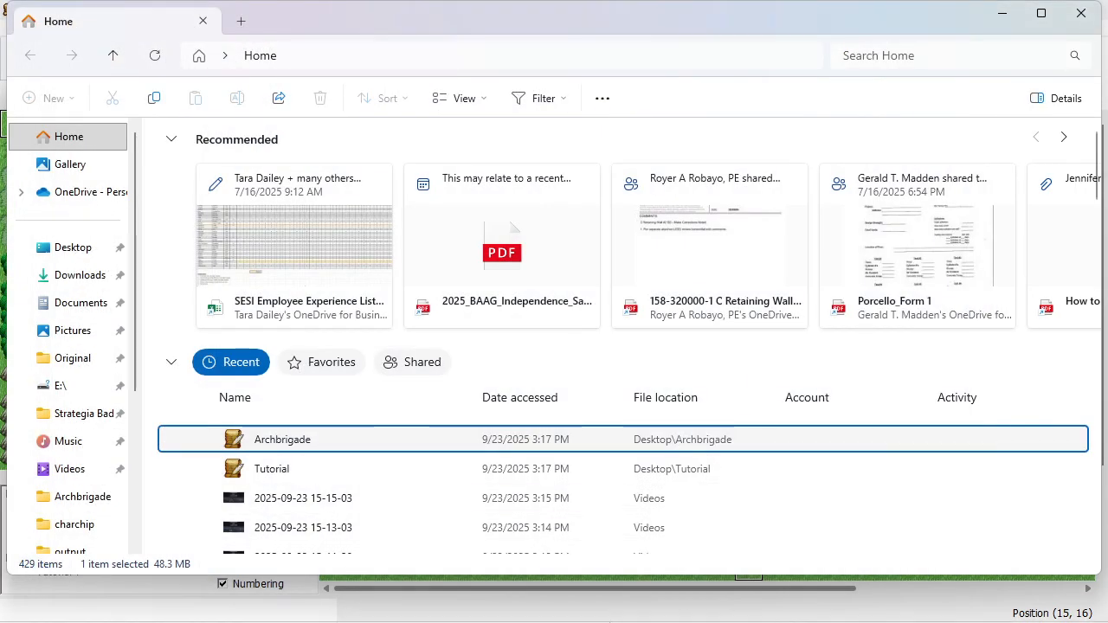
mouse_move(536, 621)
click(725, 603)
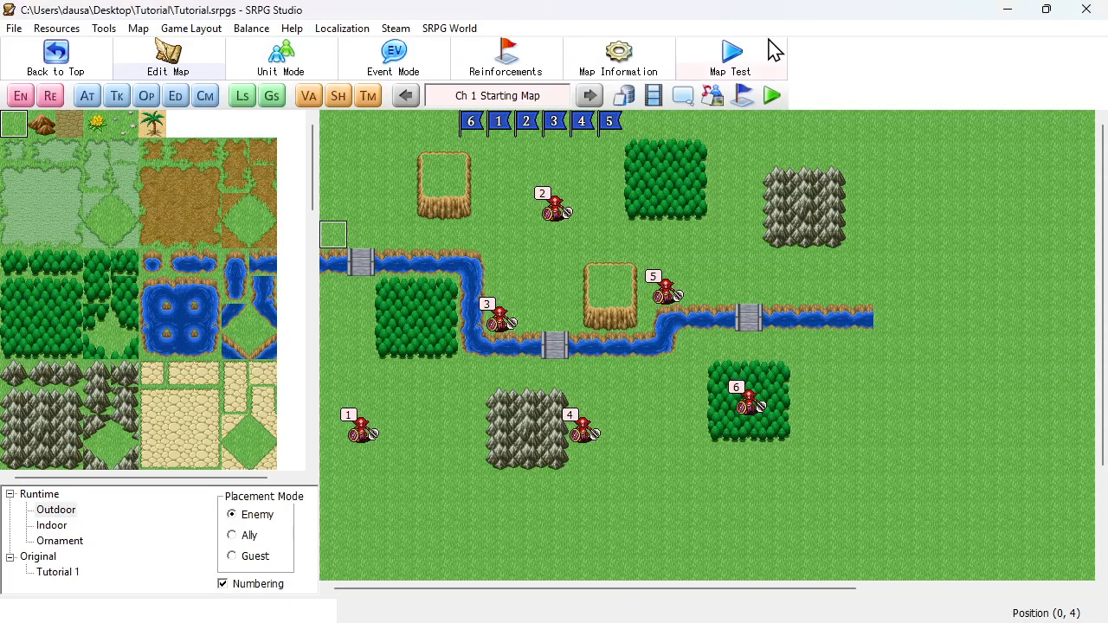
Start a test play of the Tutorial project with a new game and begin the fight.
click(772, 95)
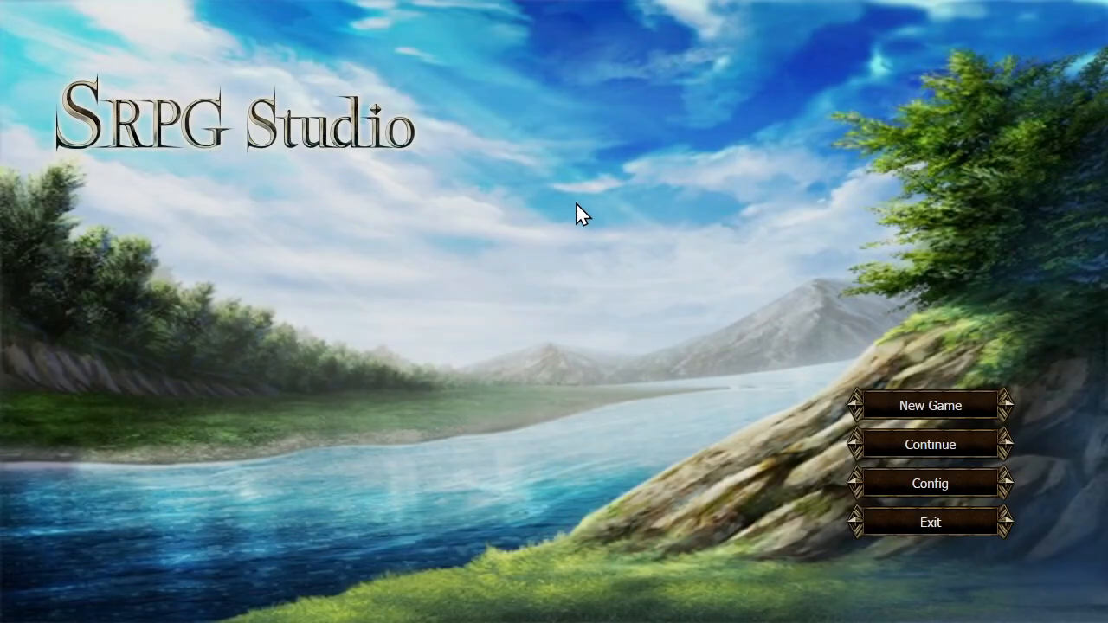
click(892, 445)
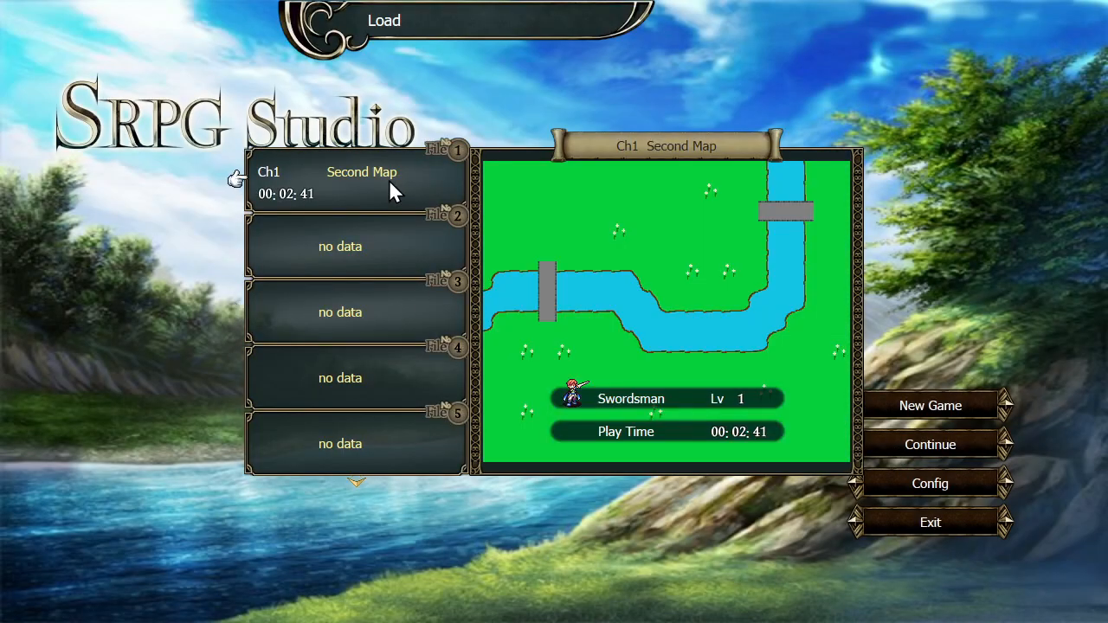
right_click(437, 107)
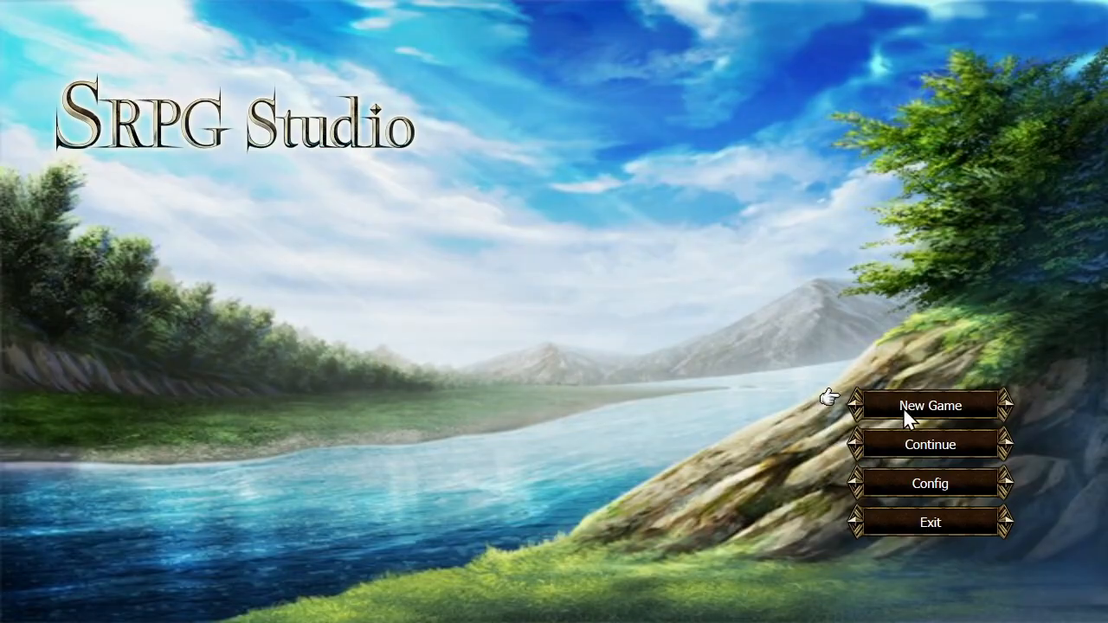
click(903, 407)
click(508, 248)
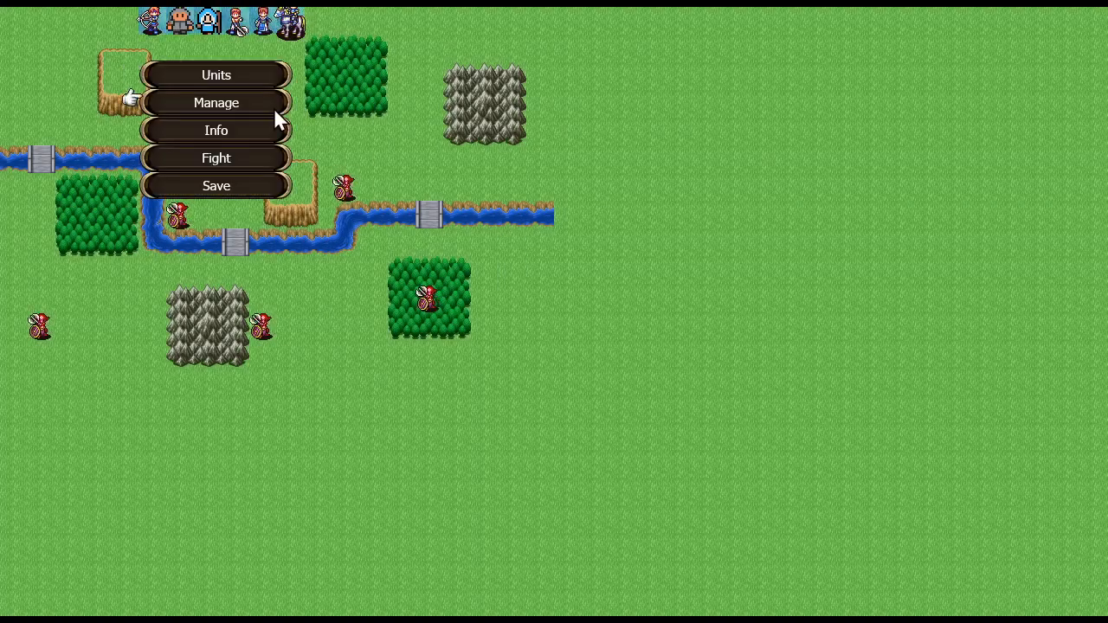
click(254, 158)
click(531, 338)
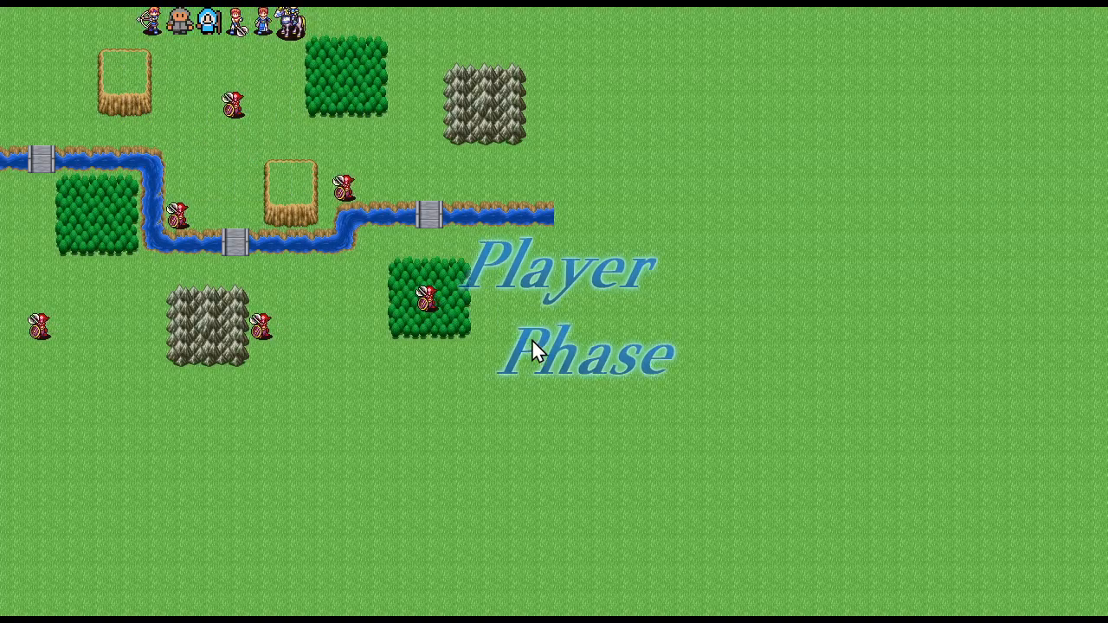
Test the Cancel choice of Icicle after moving the Mage two tiles down, beside the nearest enemy.
click(208, 29)
click(205, 79)
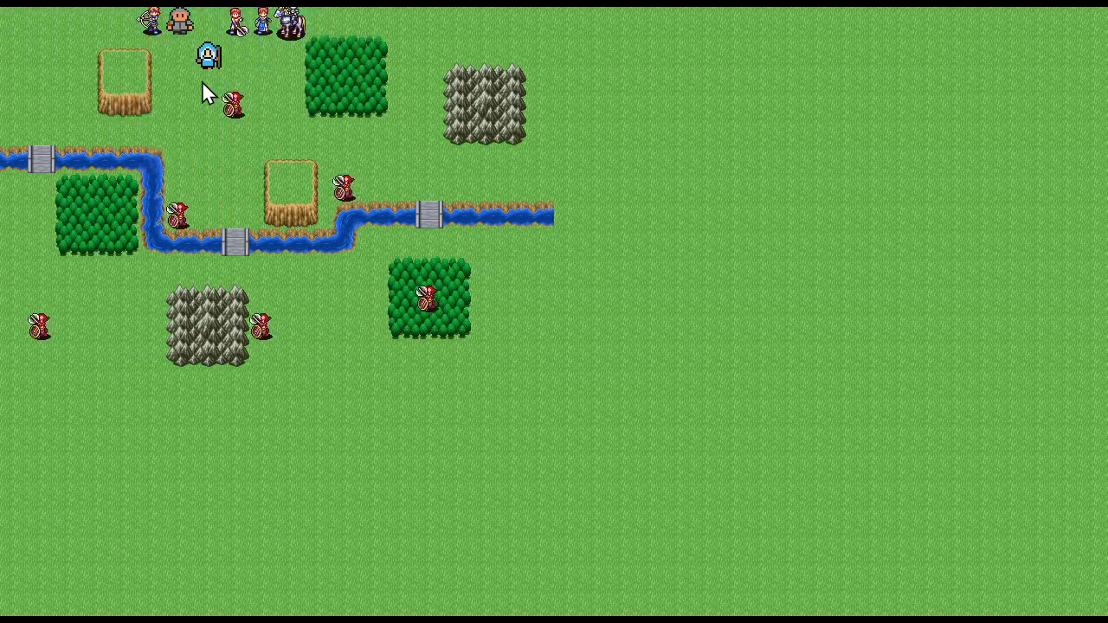
click(235, 116)
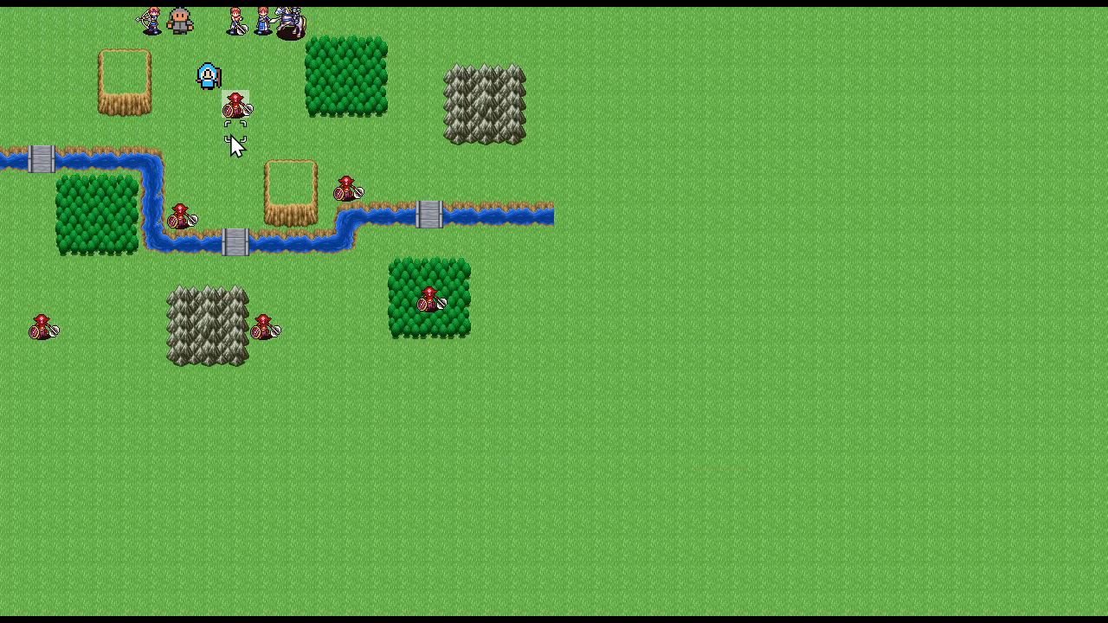
click(231, 135)
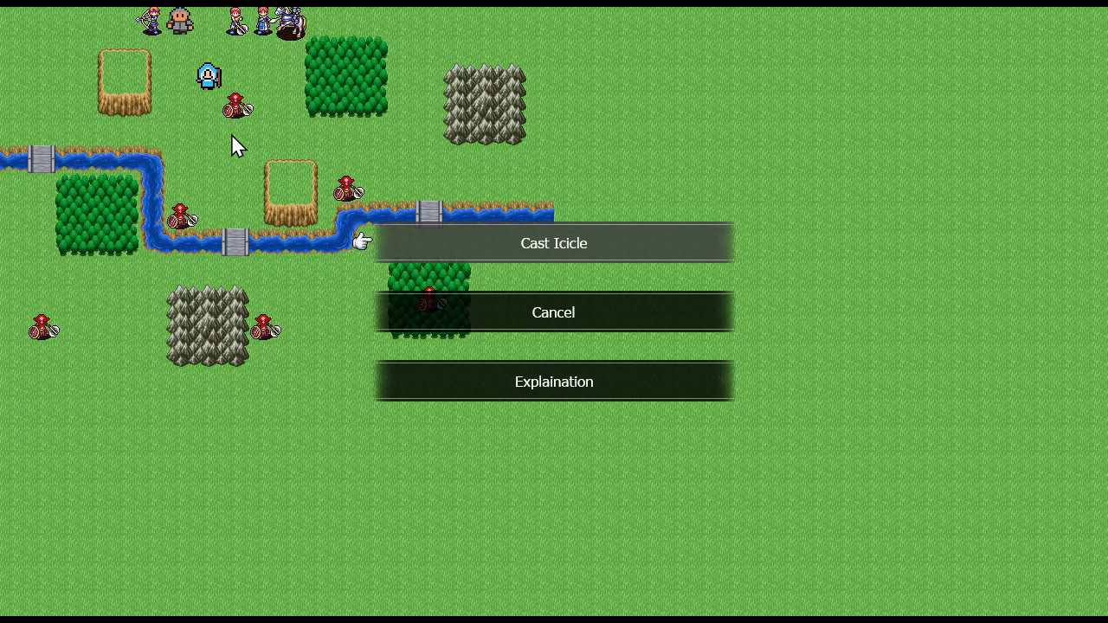
click(447, 317)
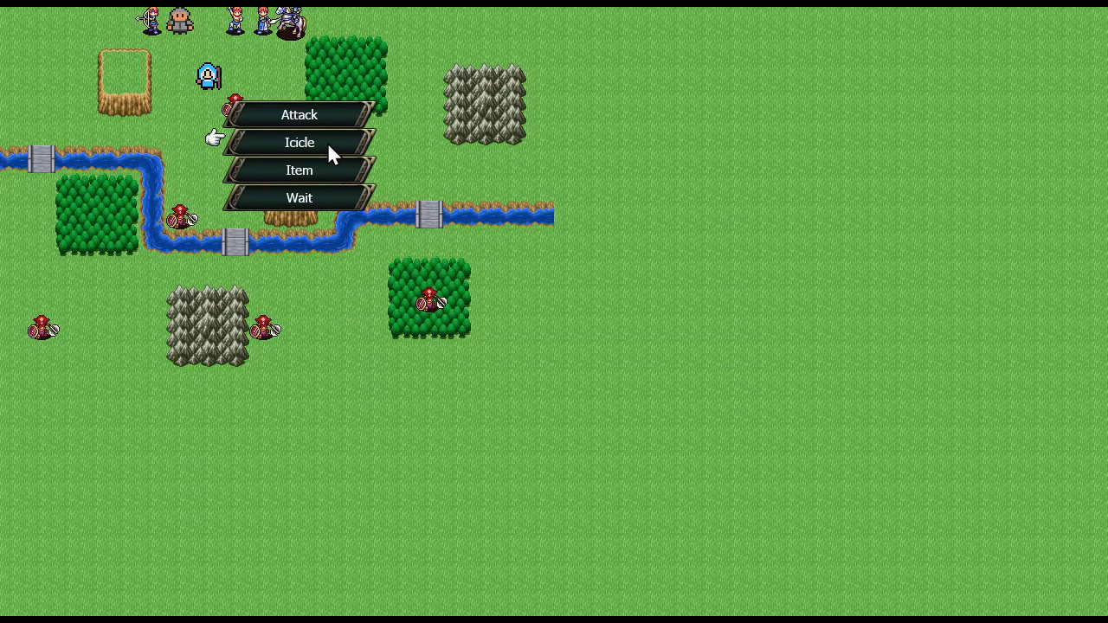
Take back the Mage's move, repeat it and test Icicle's Cancel choice once more.
key(Escape)
key(Escape)
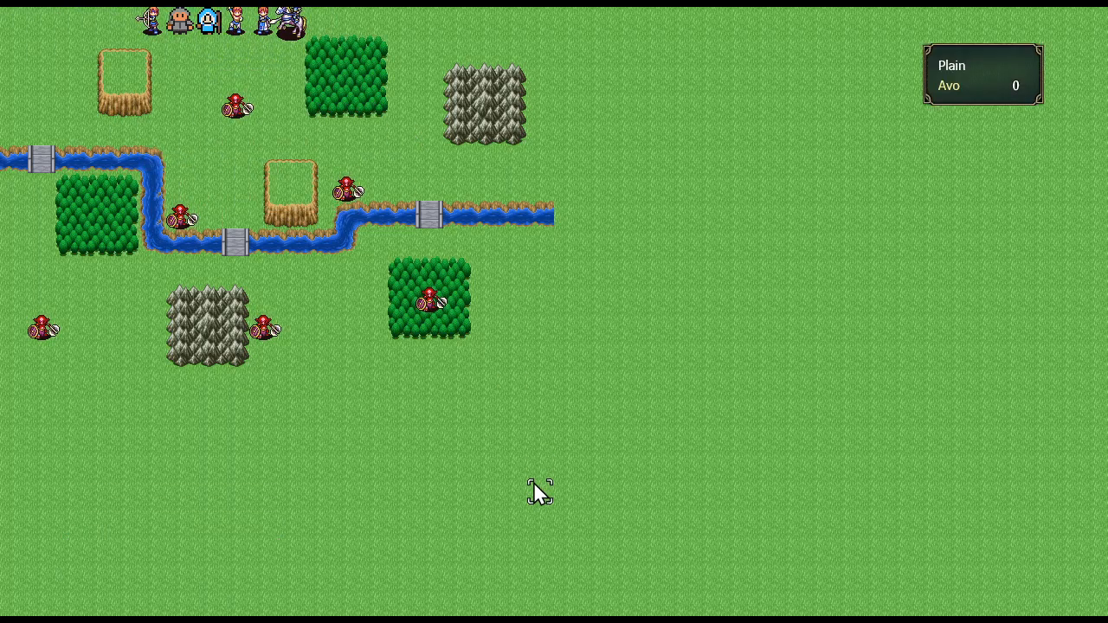
click(214, 34)
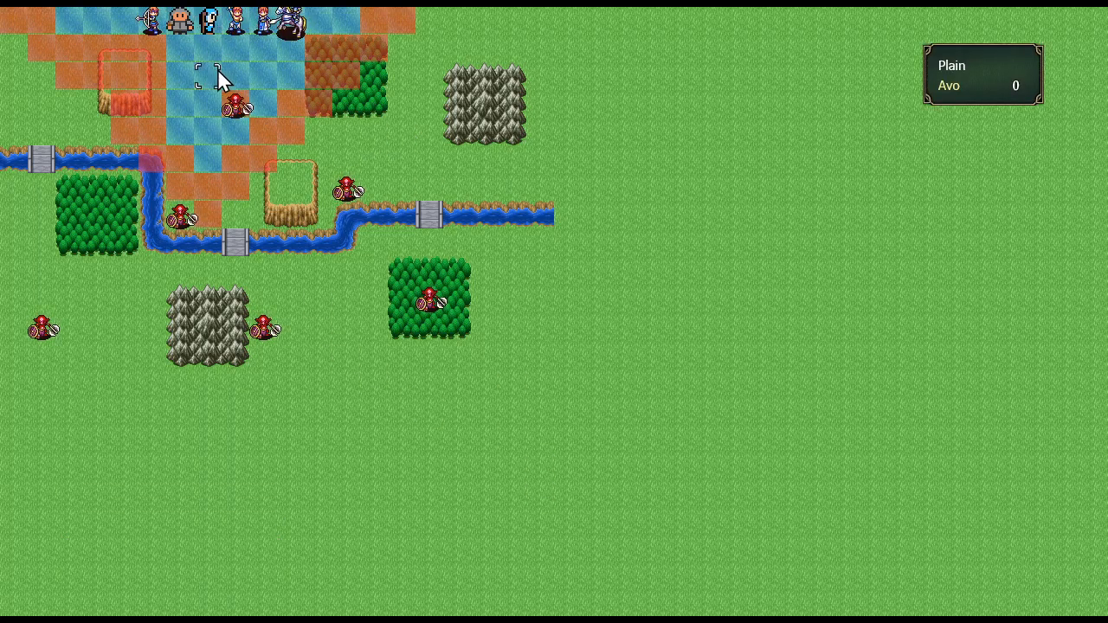
click(217, 73)
click(279, 139)
key(Return)
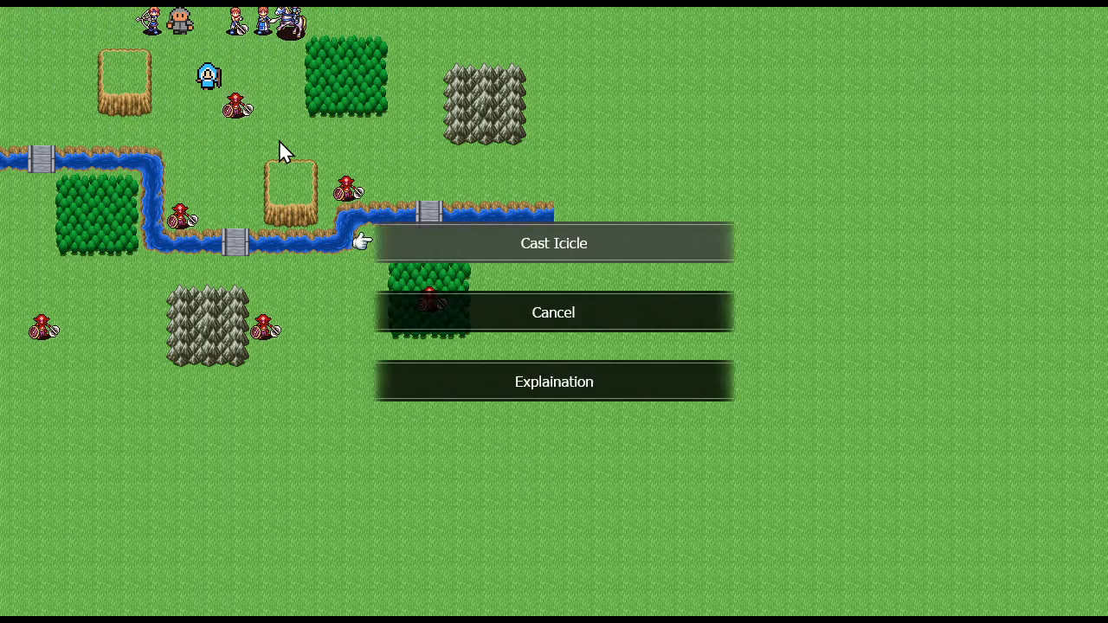
click(444, 299)
Quit the test play and confirm leaving the game.
key(Escape)
key(Left)
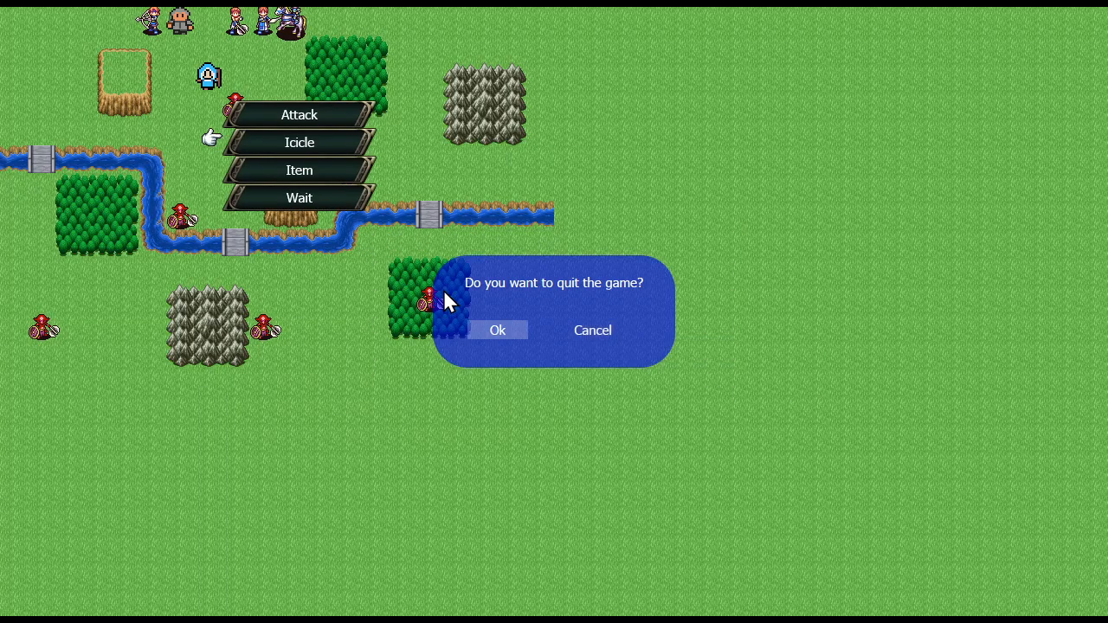
key(Return)
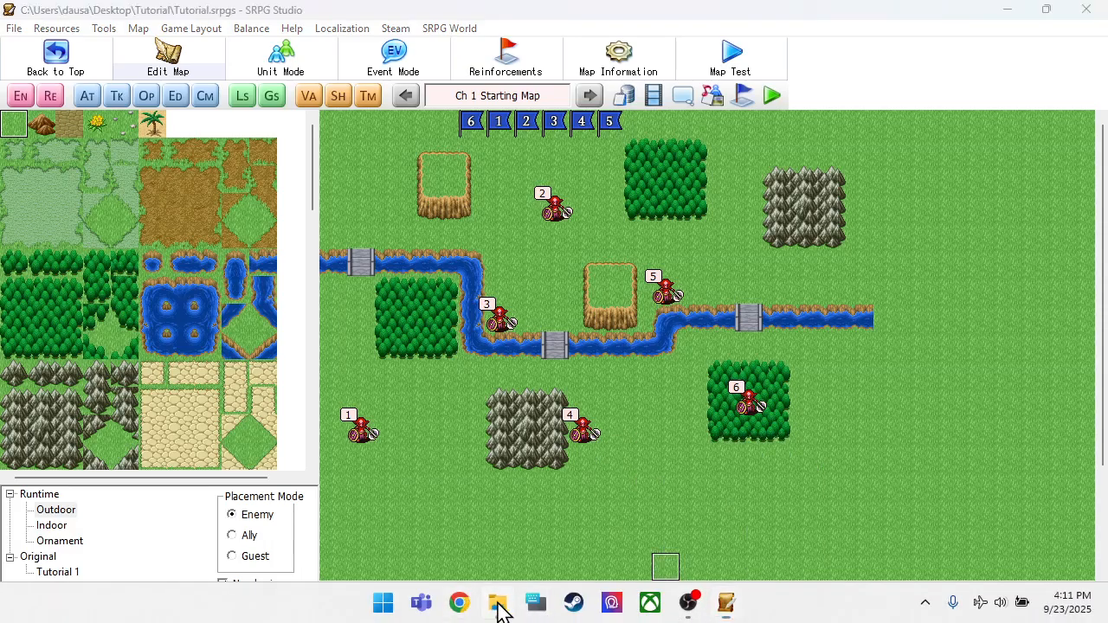
Reopen the Archbrigade project and display the command triggers of Marin's Icicle unit event.
click(498, 606)
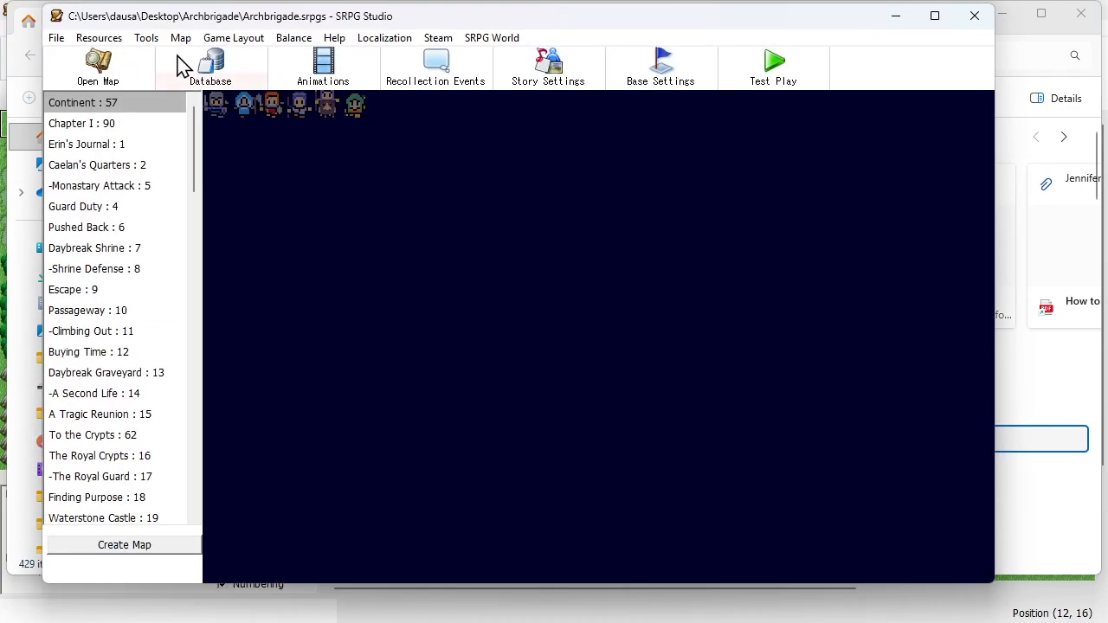
click(211, 65)
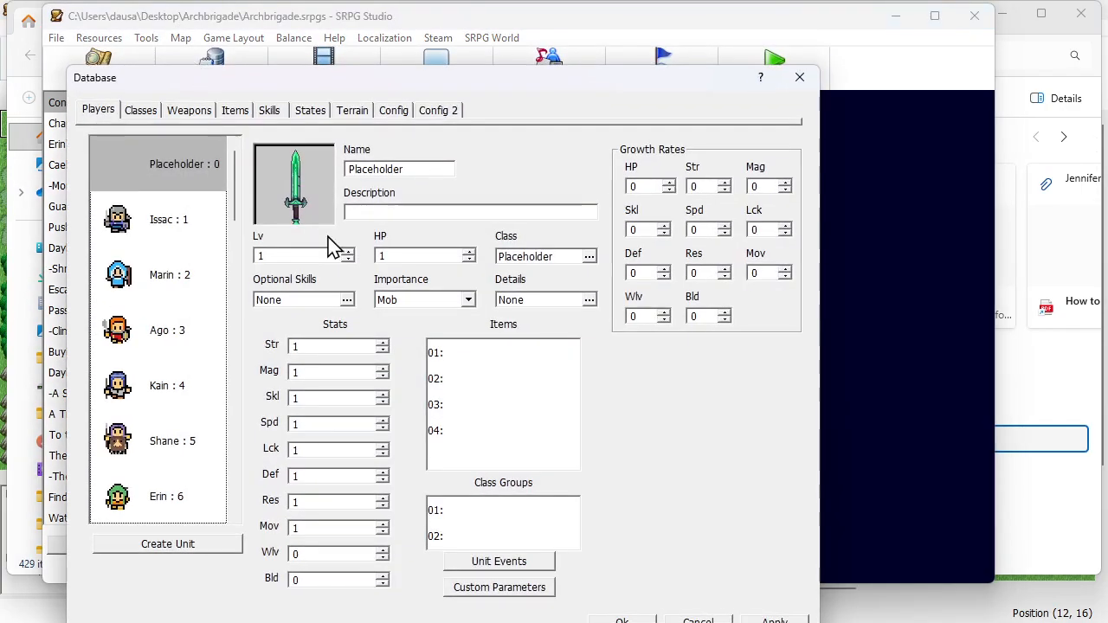
click(502, 562)
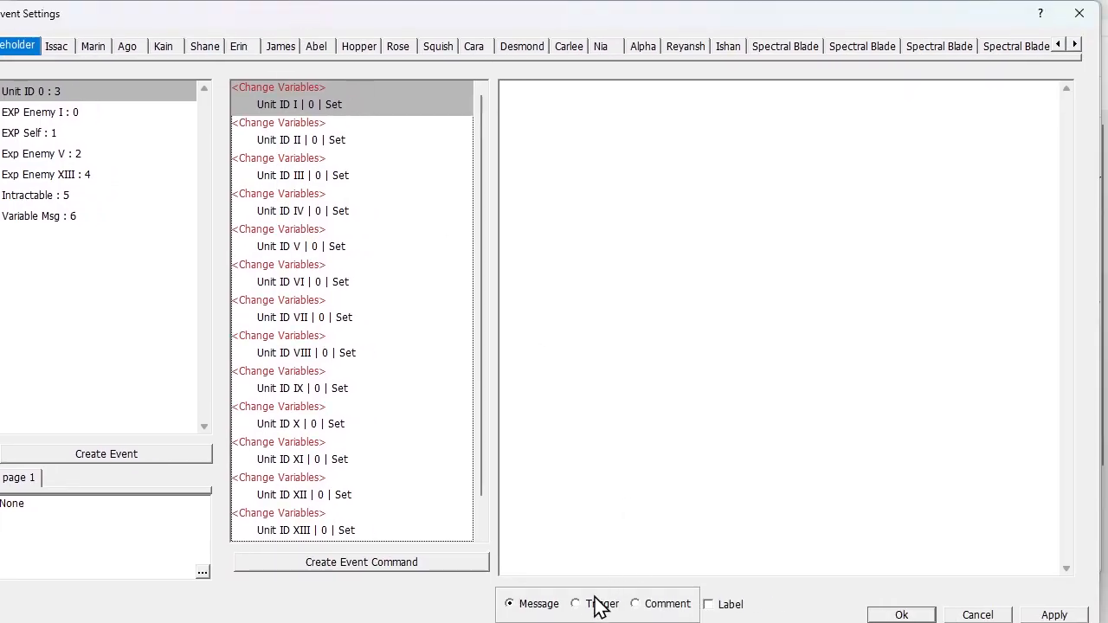
click(597, 605)
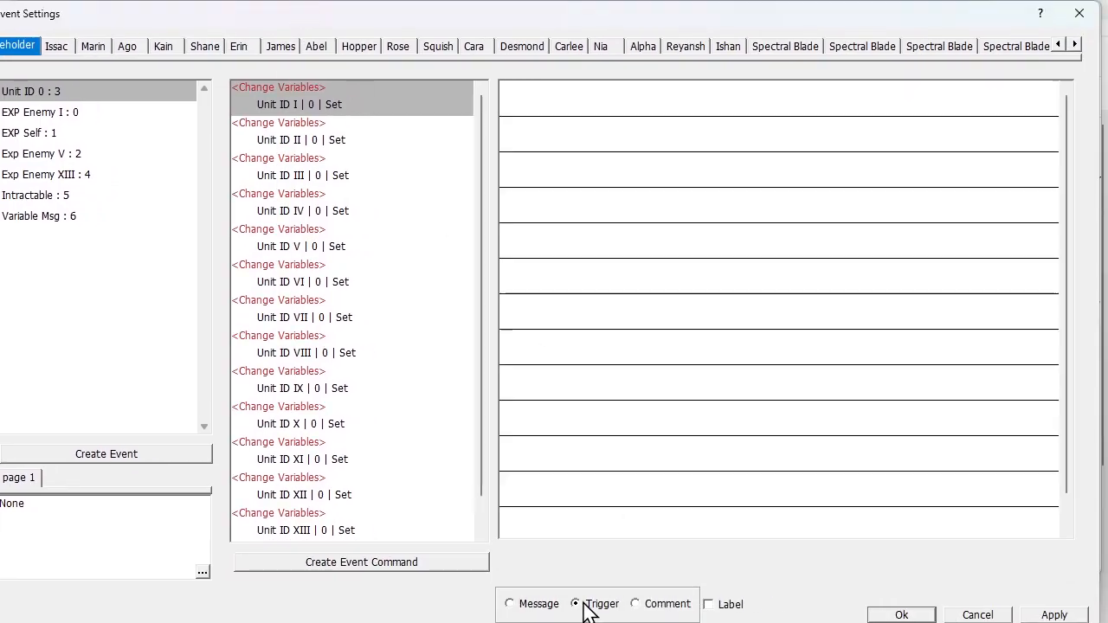
click(95, 48)
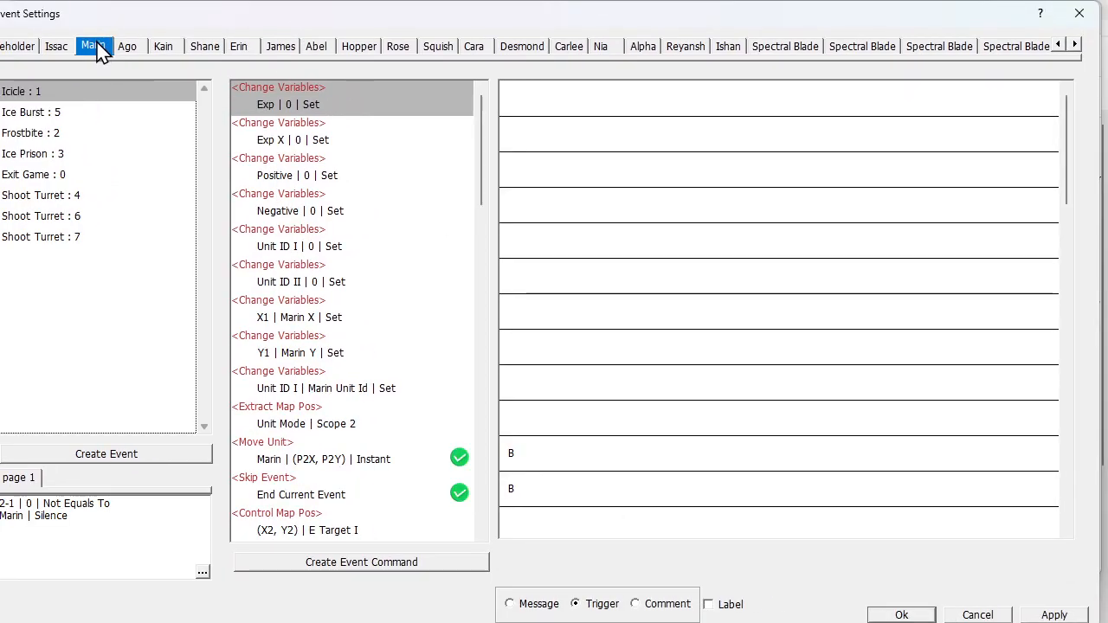
Examine the Extract Map Pos, Move Unit and Skip Event commands at the start of Marin's Icicle event.
click(318, 389)
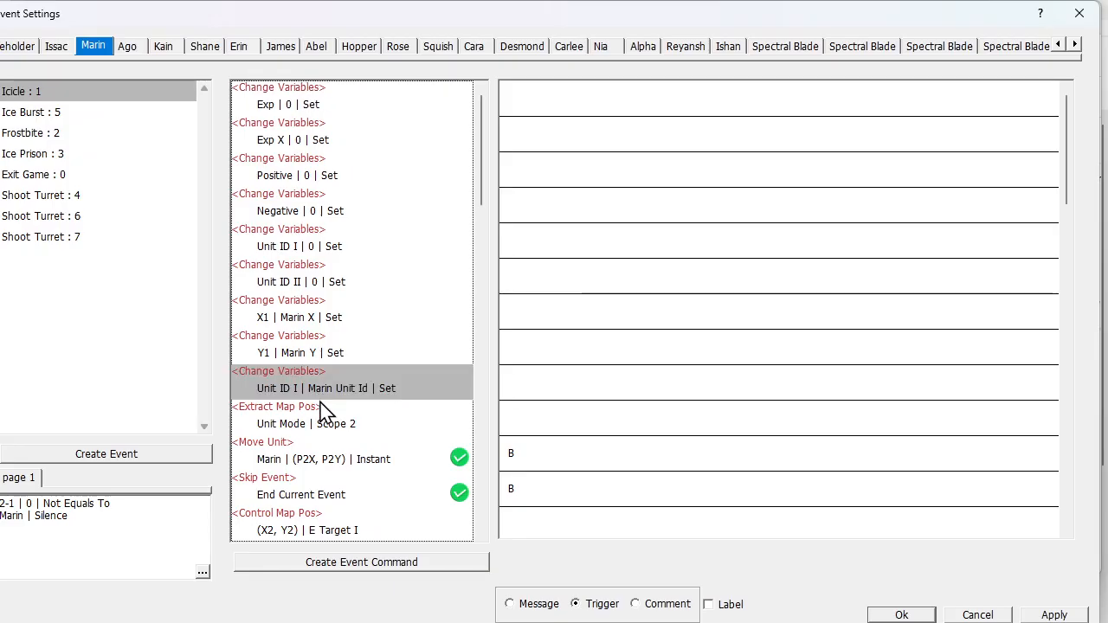
click(323, 425)
scroll(416, 309, down, 3)
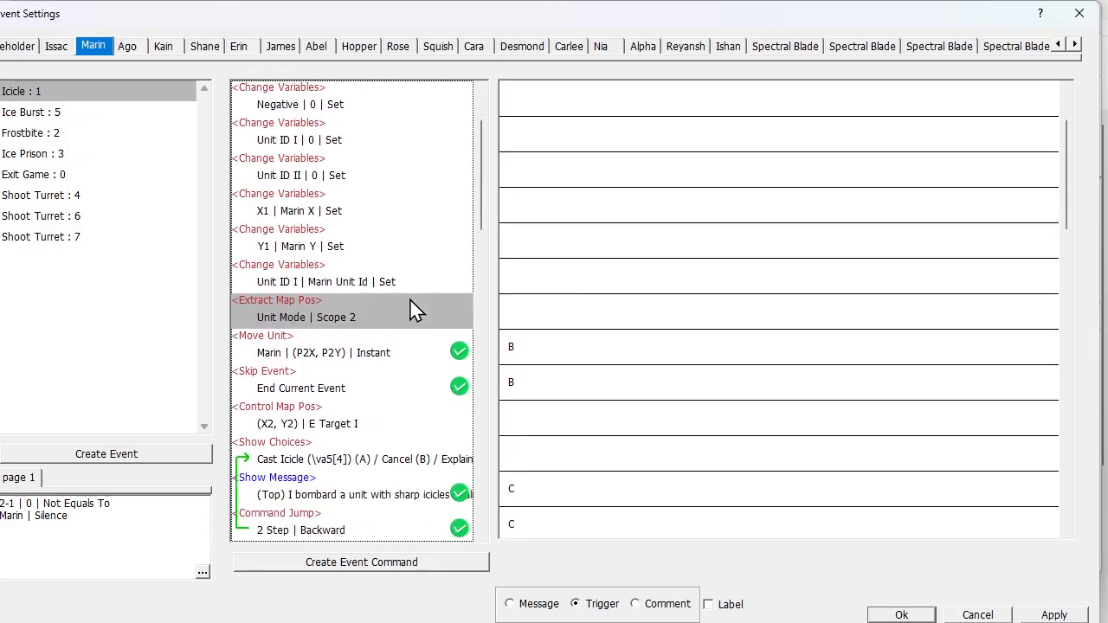
click(377, 355)
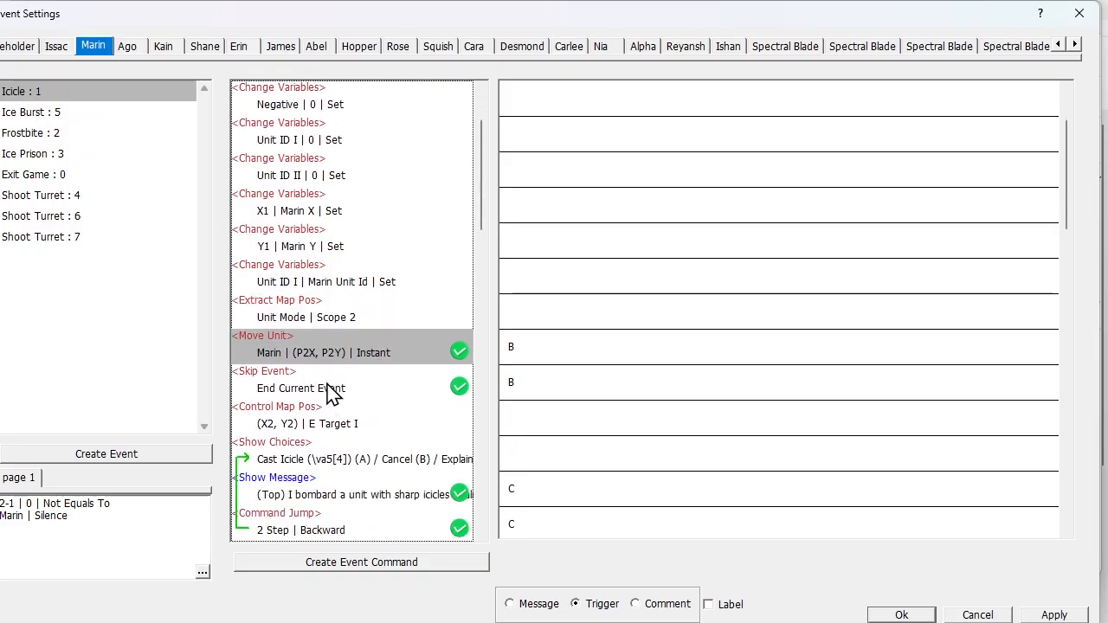
click(333, 391)
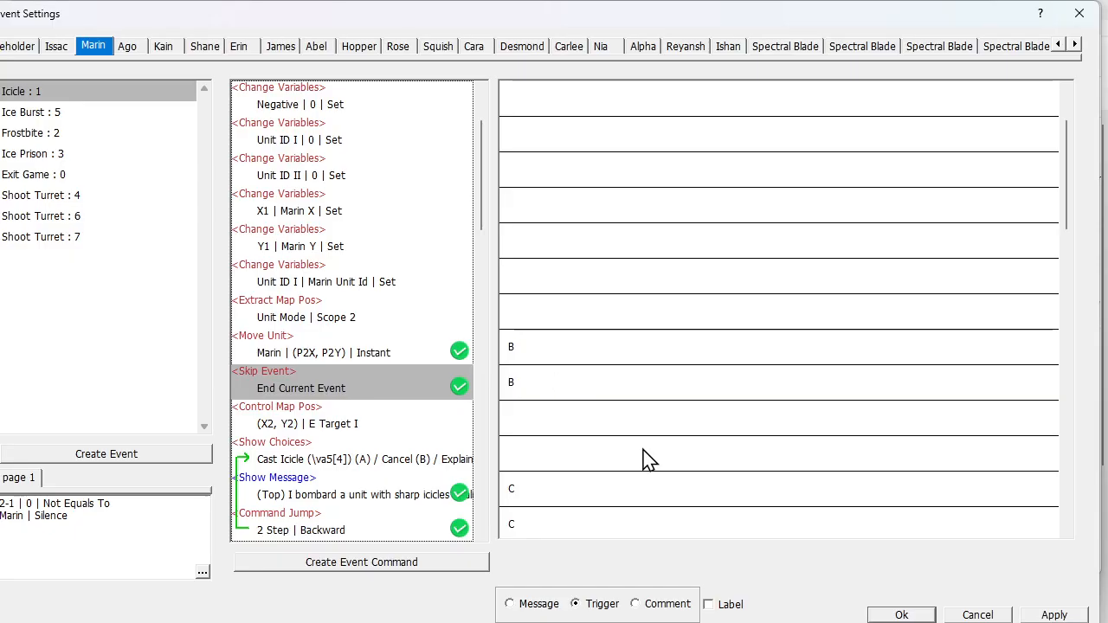
Close Archbrigade's unit event settings and database without changes and switch to the Tutorial project.
click(980, 614)
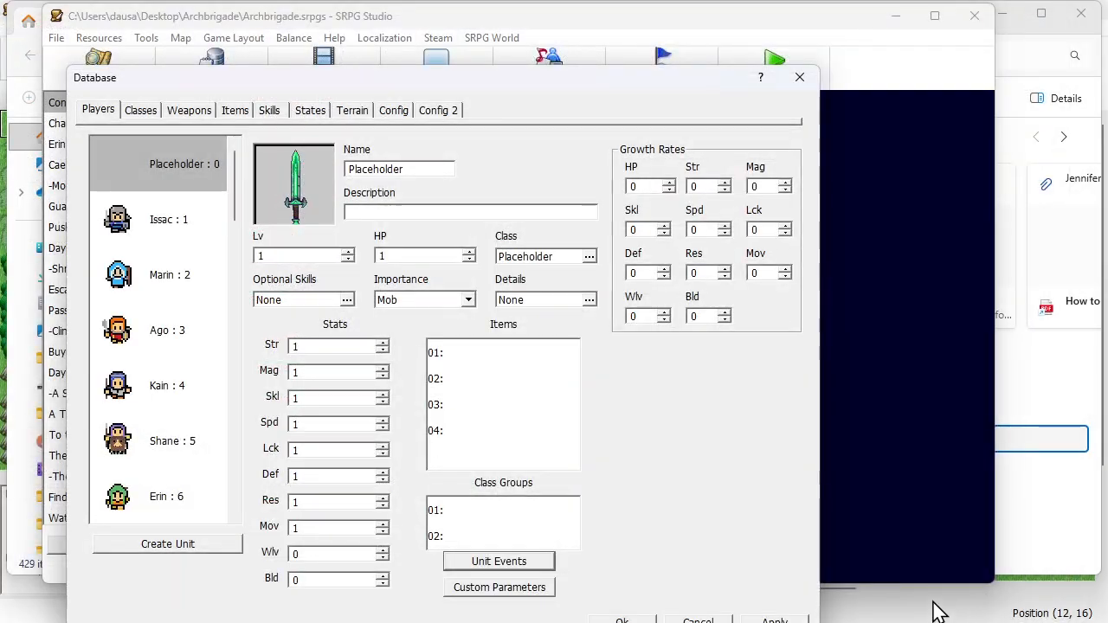
click(715, 616)
key(alt+Tab)
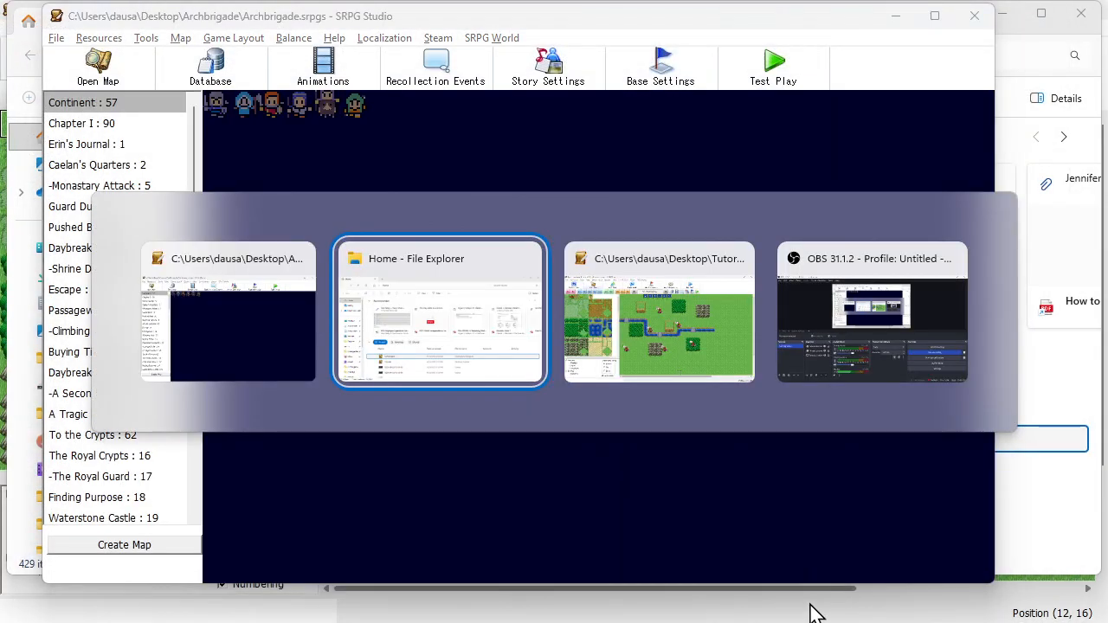
key(alt+Tab)
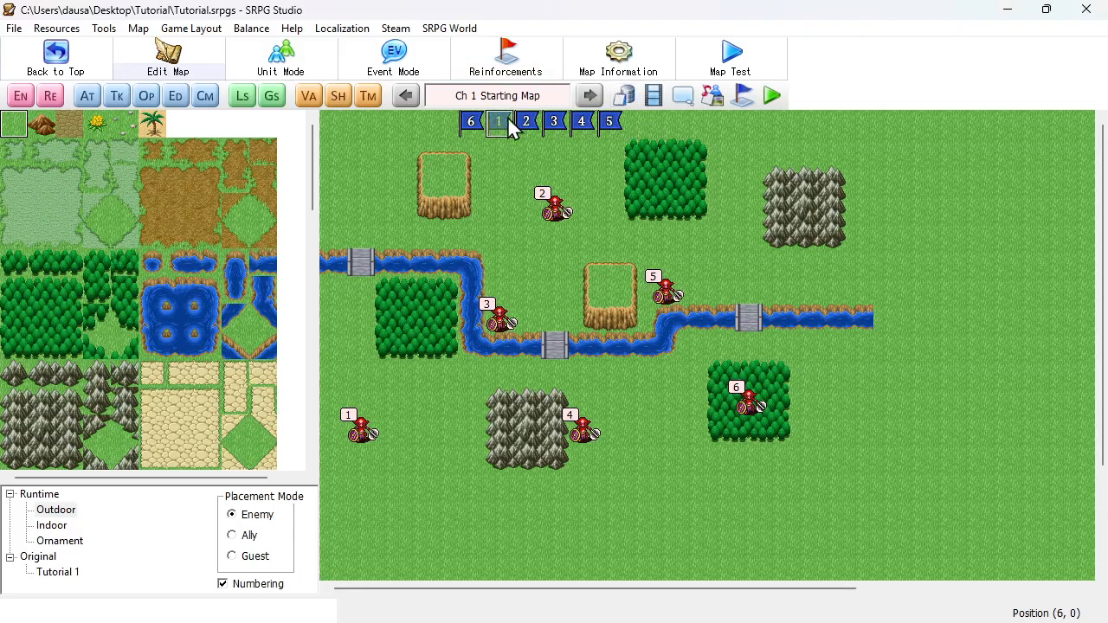
Change the first Skip Event in the Mage's Icicle event to End Current Event and save the event and database settings.
click(625, 96)
click(479, 555)
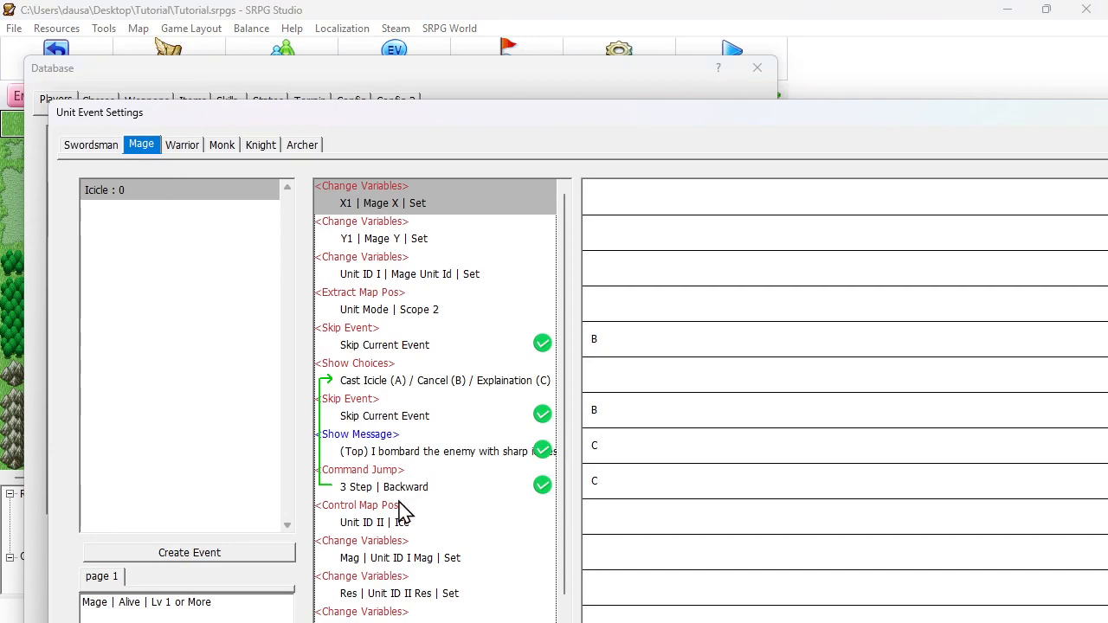
click(409, 344)
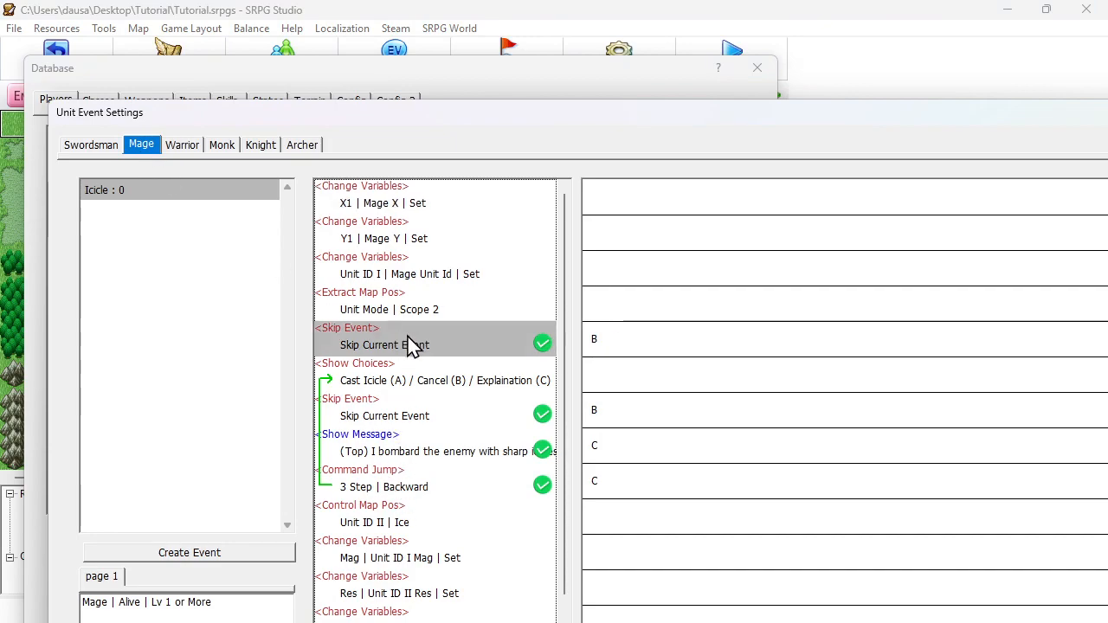
double_click(409, 345)
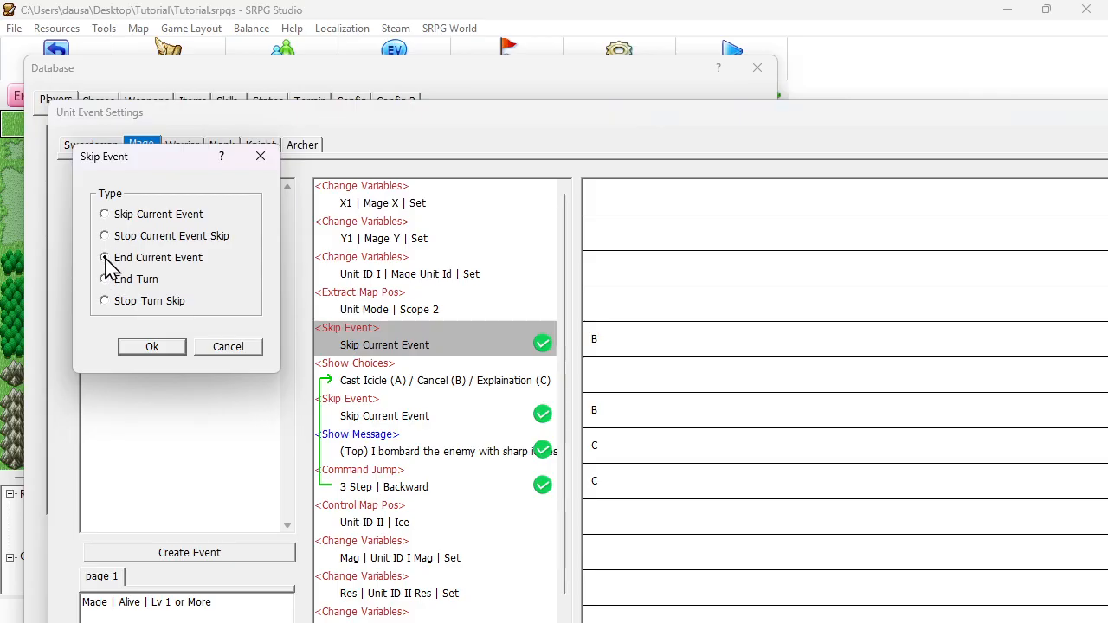
click(152, 347)
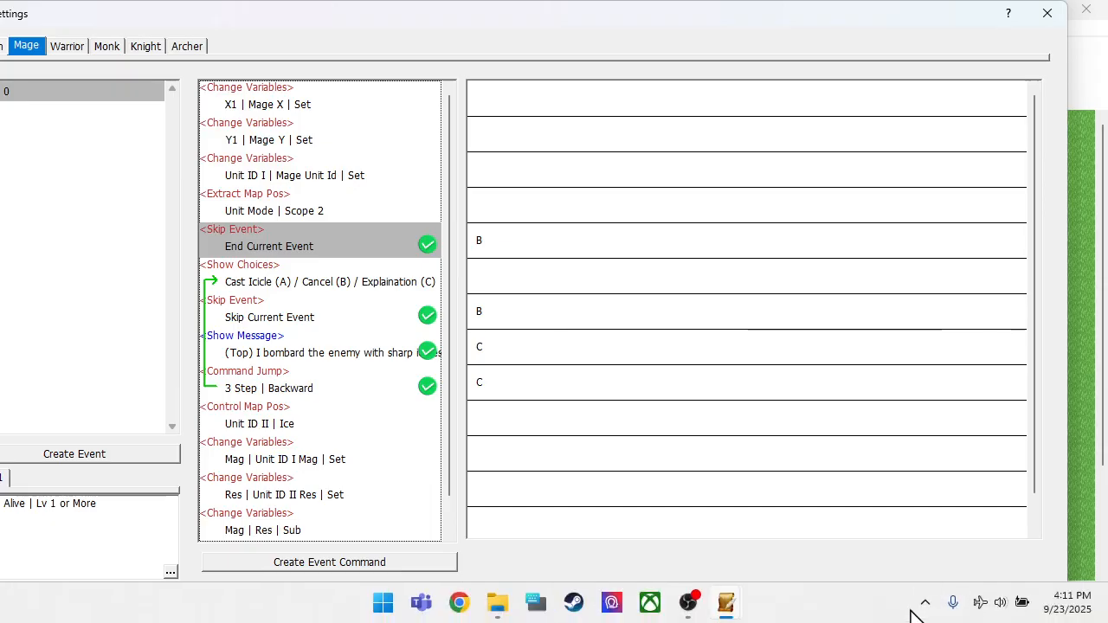
click(866, 613)
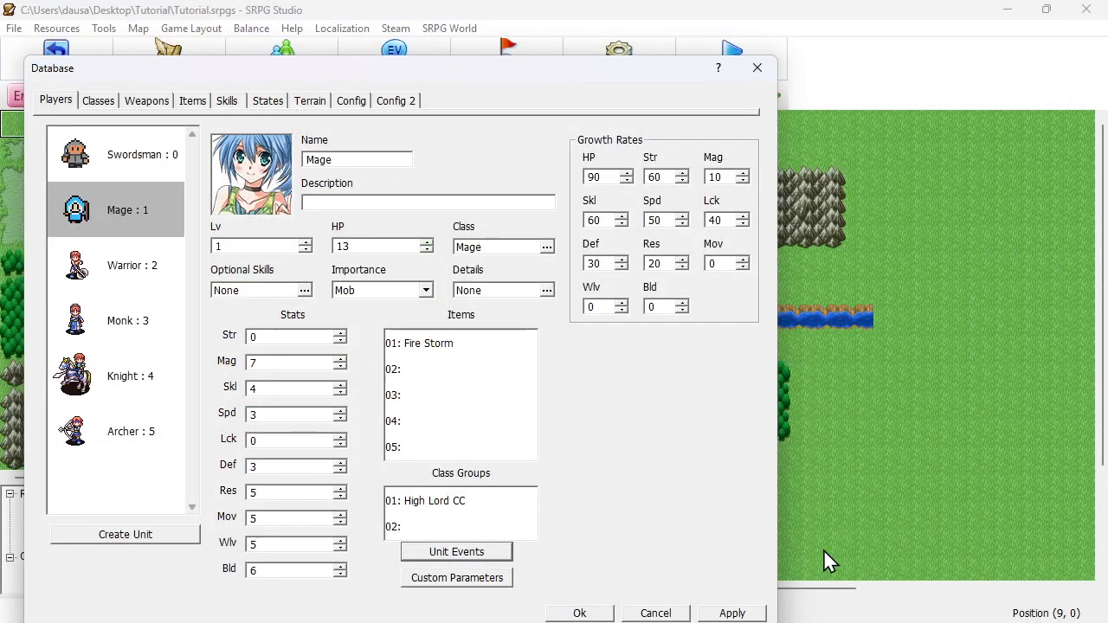
click(608, 613)
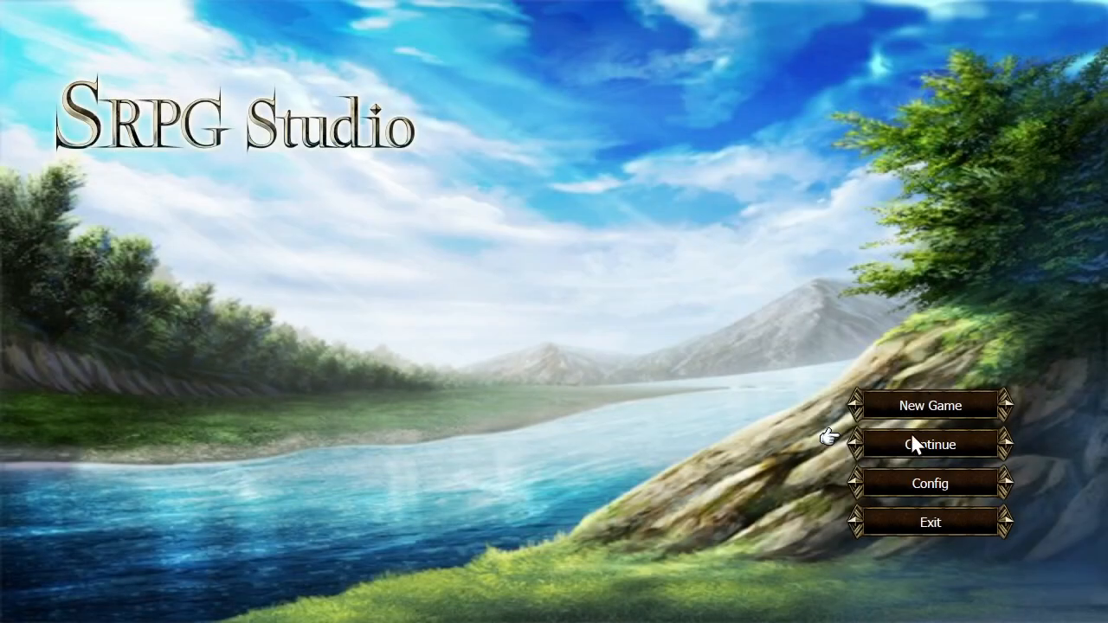
Start a new game in the test play and begin the first chapter's fight.
click(910, 441)
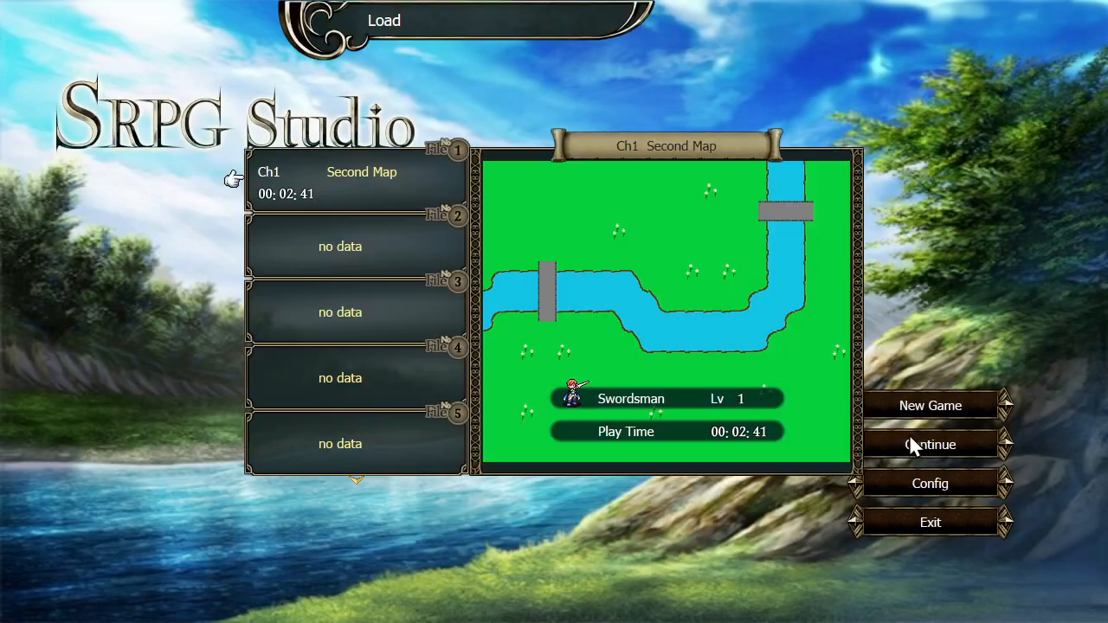
right_click(528, 112)
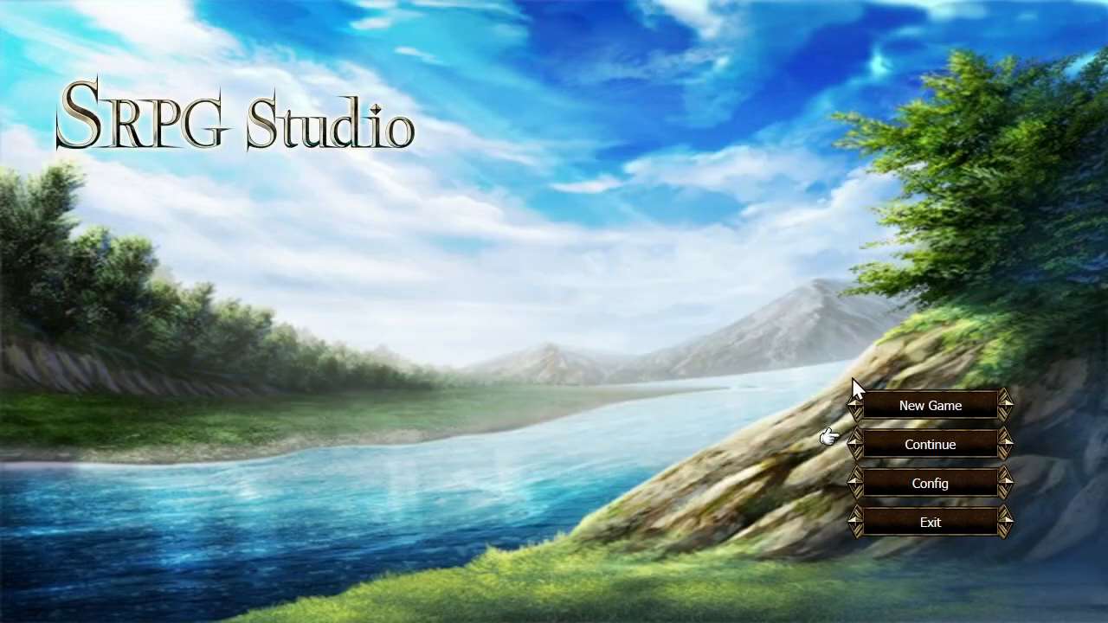
click(876, 402)
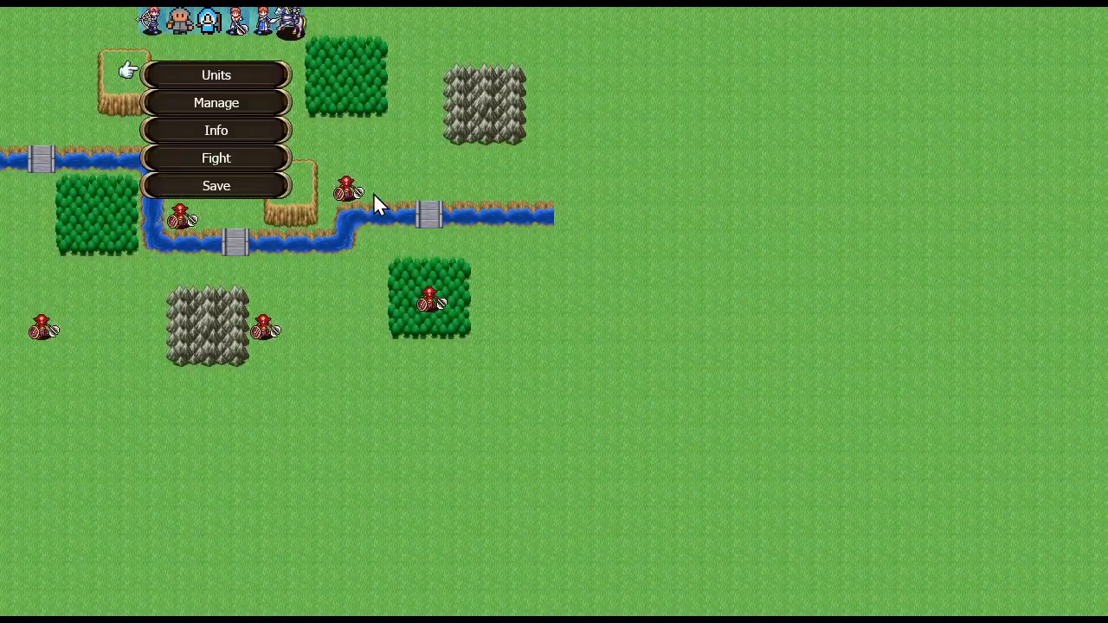
click(212, 164)
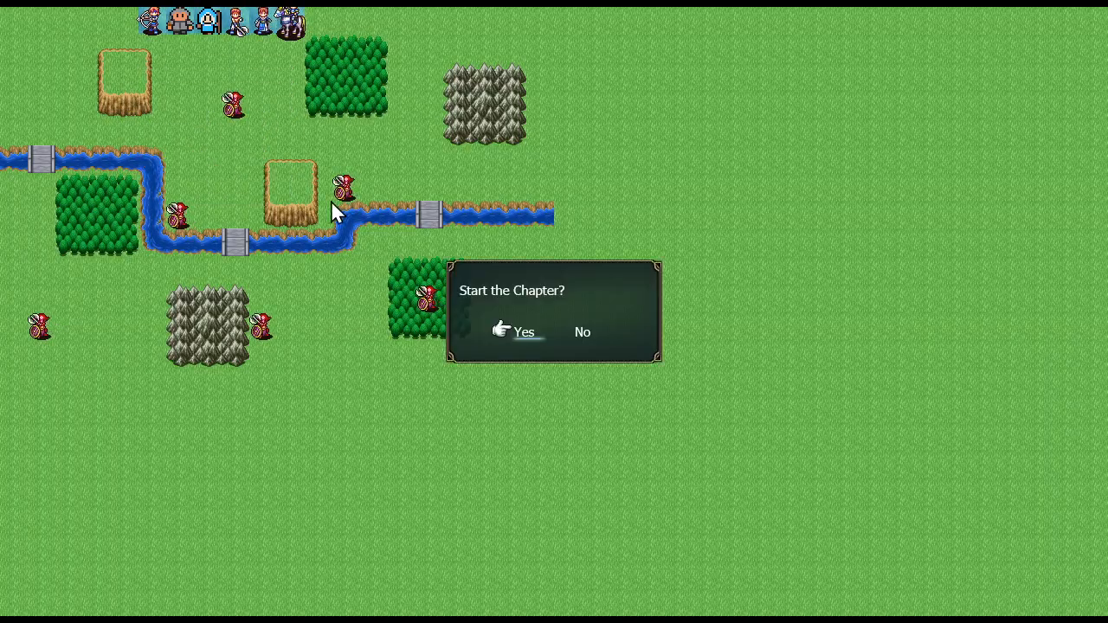
click(514, 331)
Move the Mage beside the nearest goblin, choose Icicle and cancel the target selection.
click(208, 24)
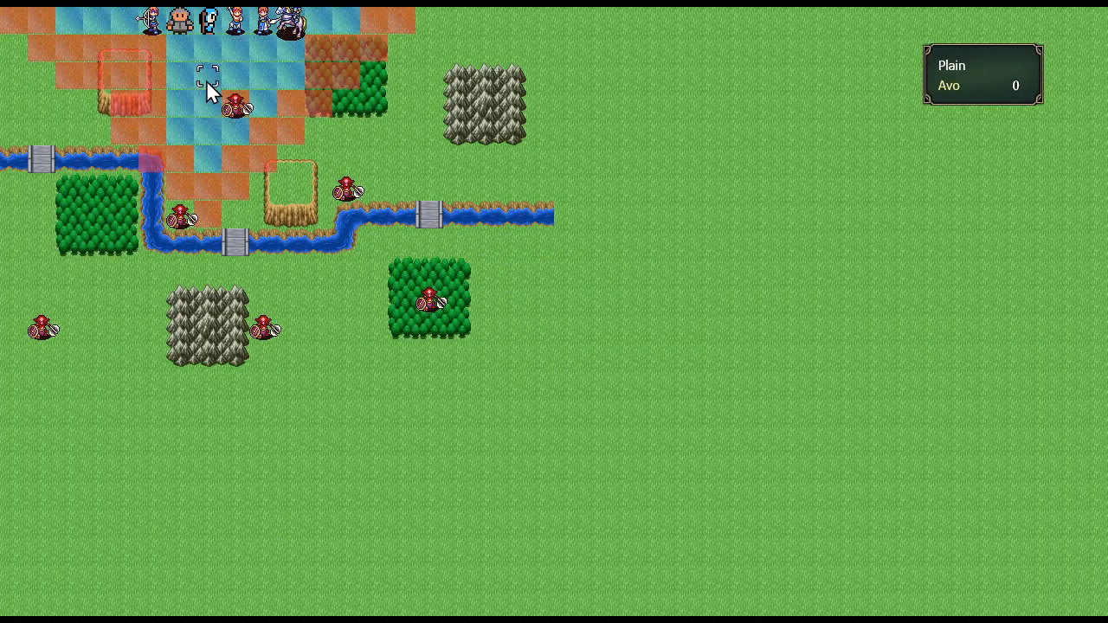
click(207, 80)
click(260, 117)
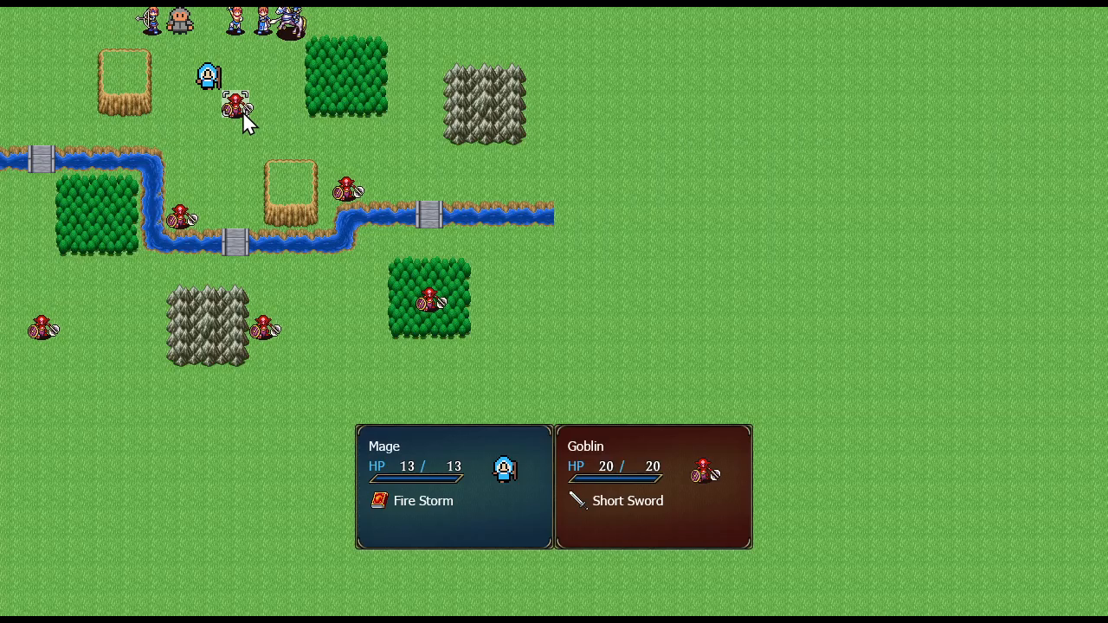
right_click(267, 119)
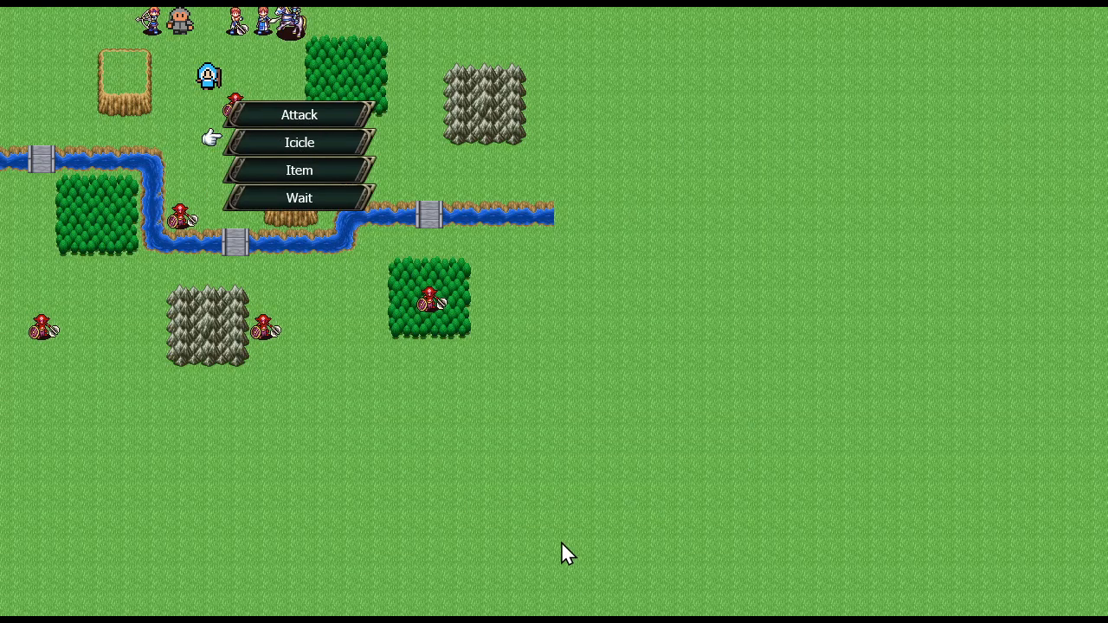
Take back the Mage's move and quit the test play, confirming that the game closes.
key(Escape)
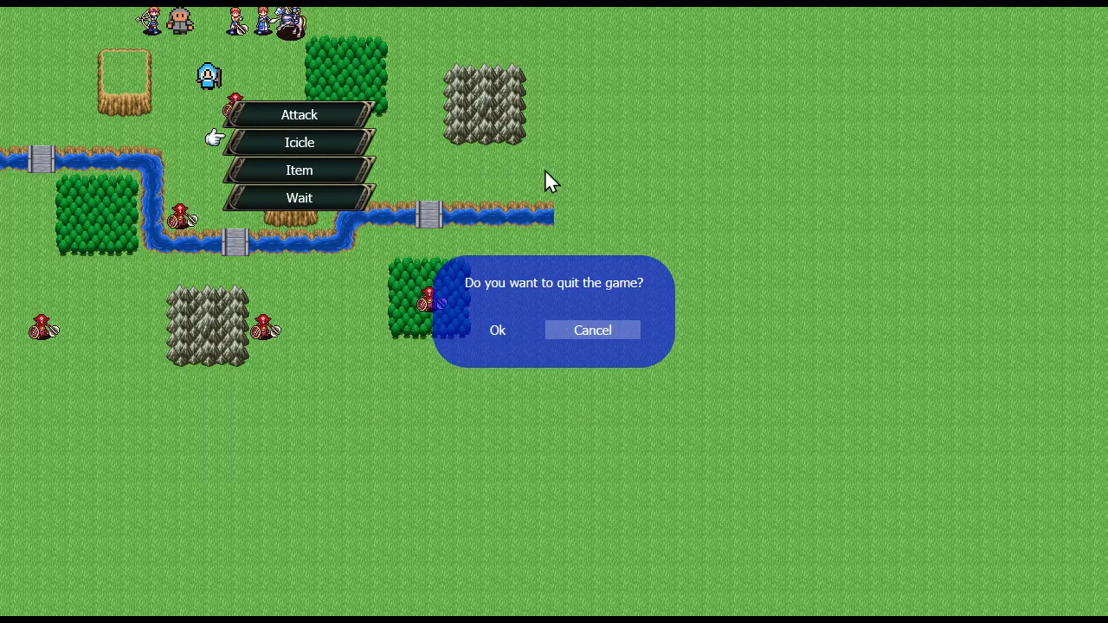
right_click(430, 151)
right_click(430, 151)
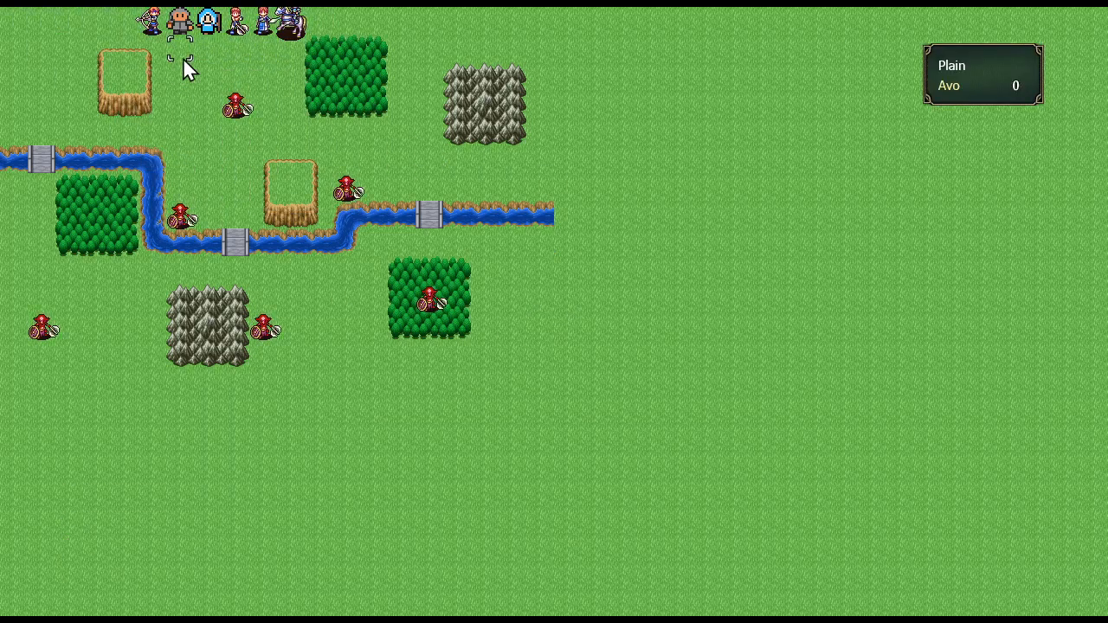
mouse_move(237, 106)
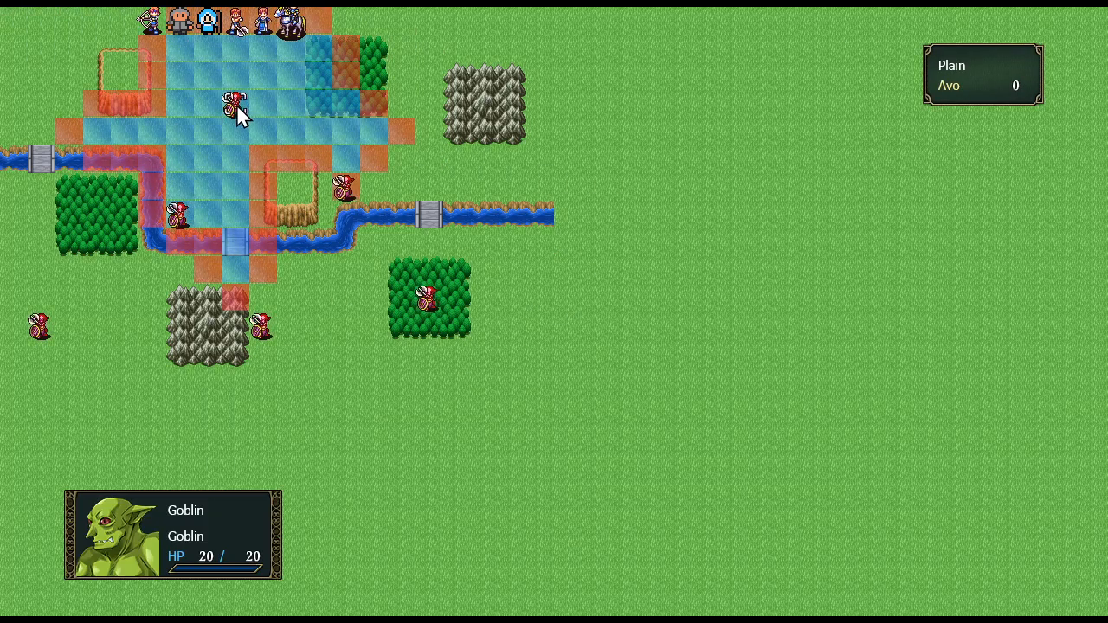
click(525, 252)
click(248, 189)
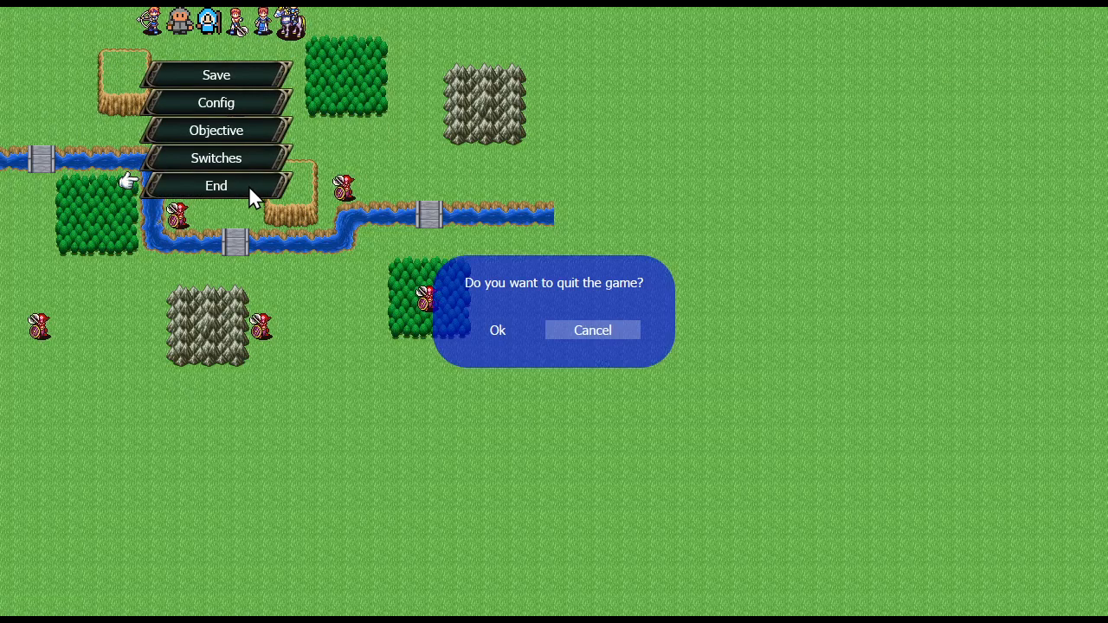
key(Left)
key(Return)
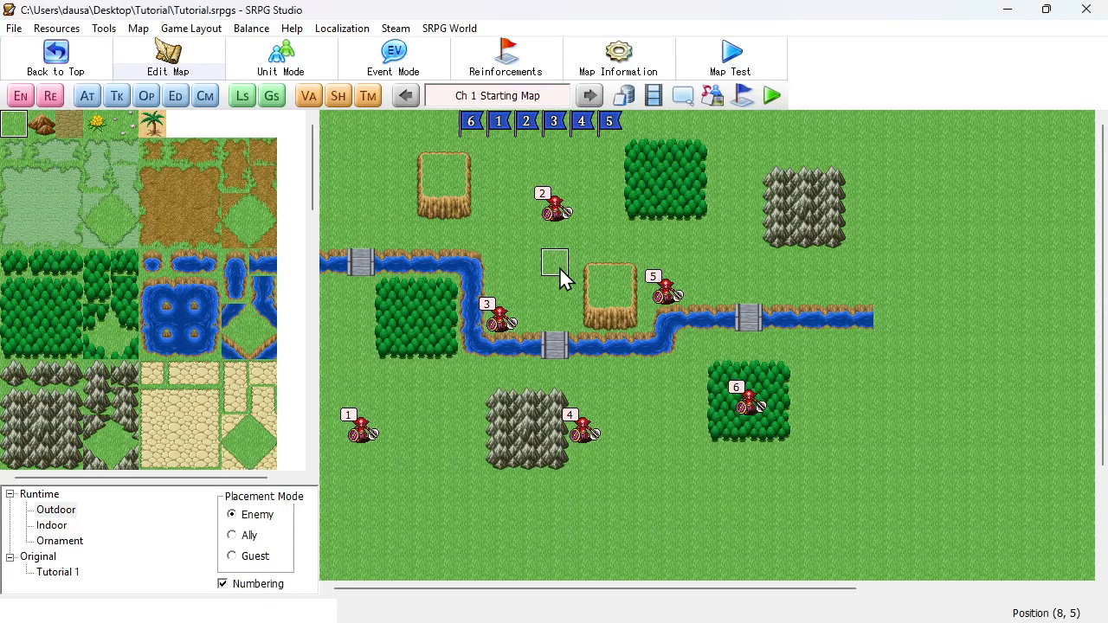
Switch to the Archbrigade project, maximize it and display Marin's Icicle event in the unit event settings.
mouse_move(704, 620)
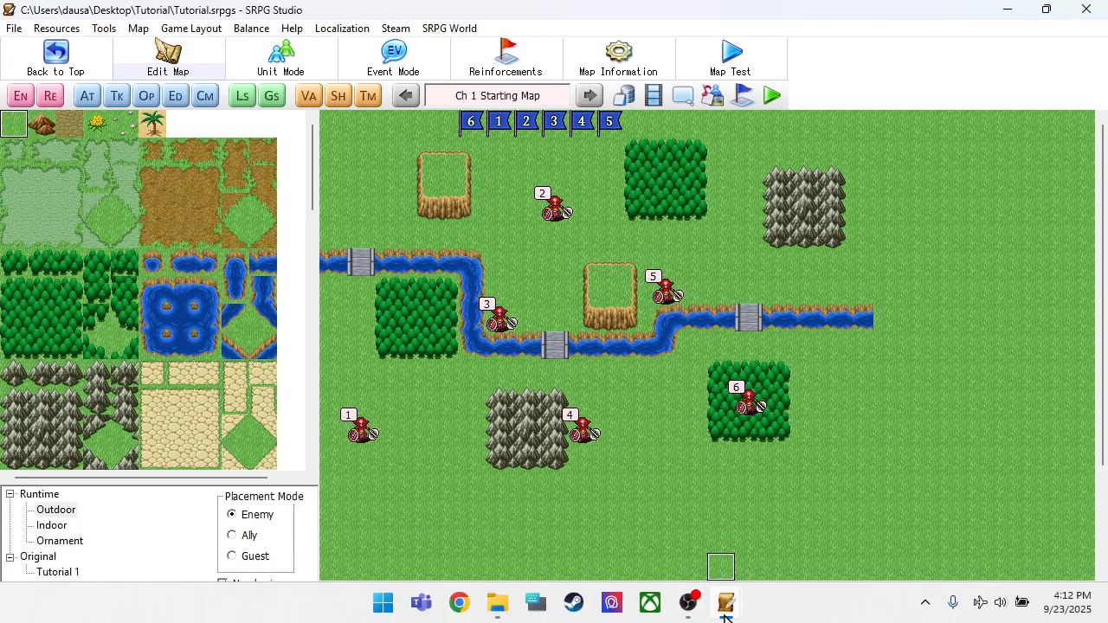
click(805, 498)
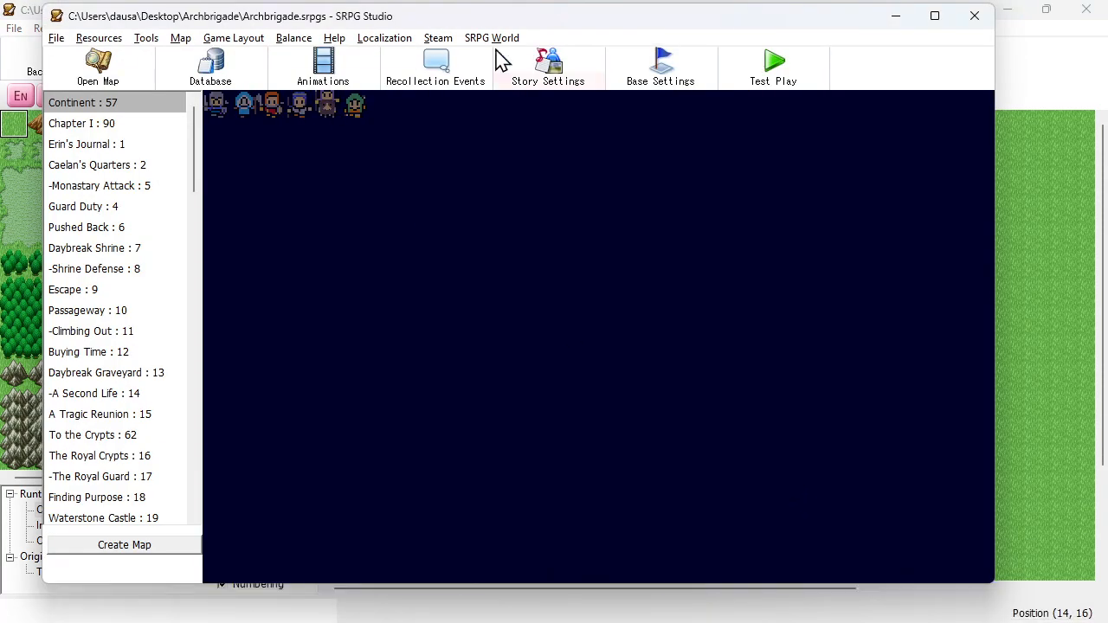
click(936, 17)
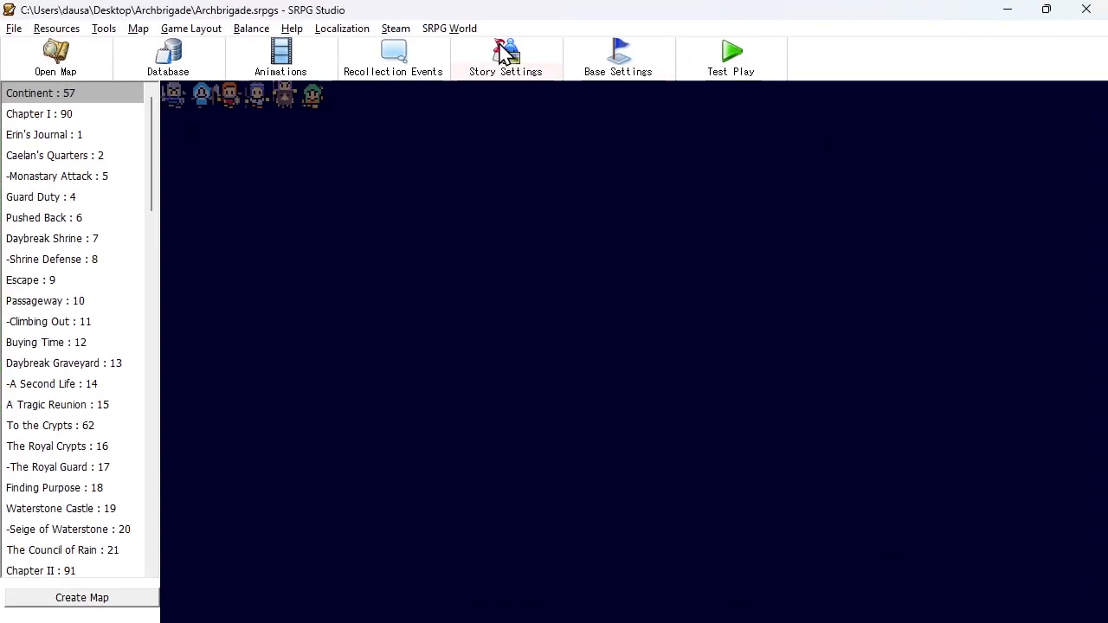
click(169, 59)
click(433, 552)
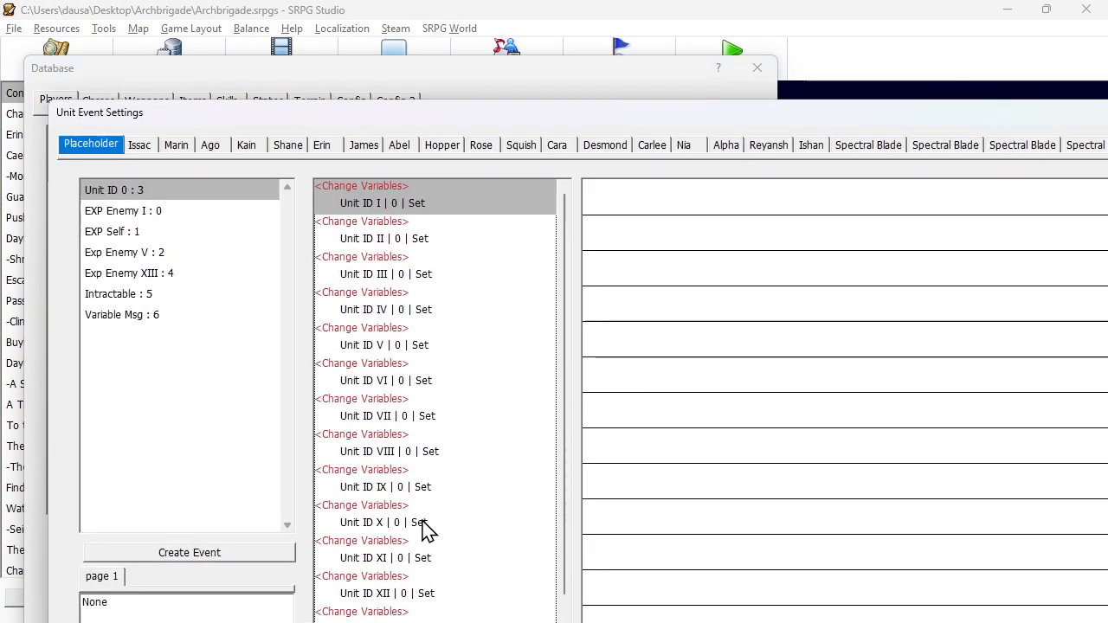
drag(351, 117, 303, 13)
click(135, 49)
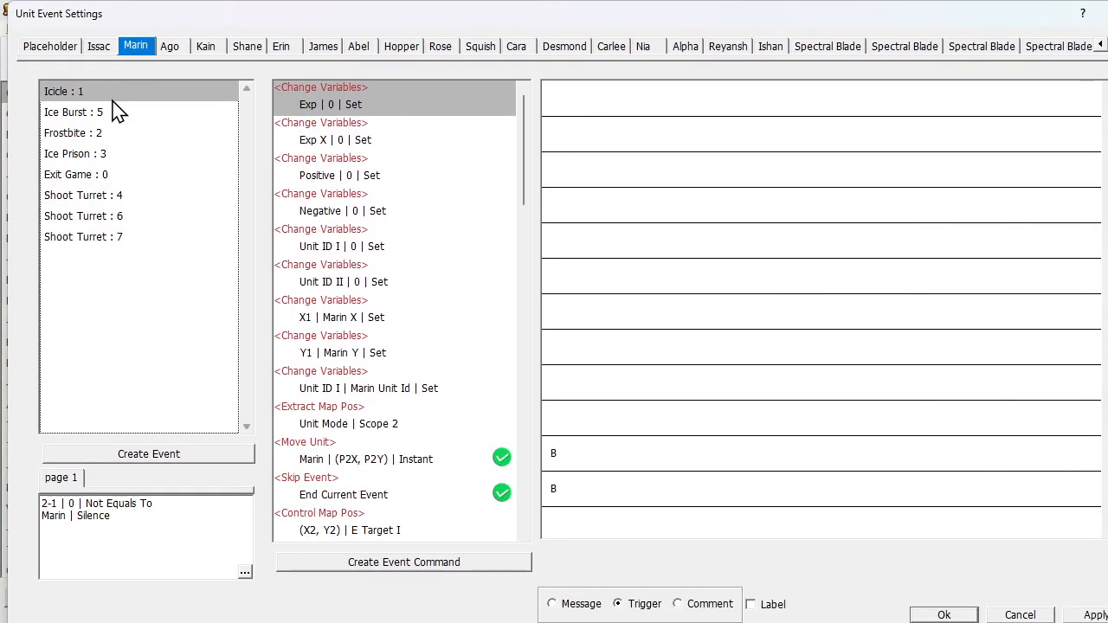
Examine the commands with trigger B around the Show Choices command in Marin's Icicle event.
click(364, 489)
scroll(390, 477, down, 3)
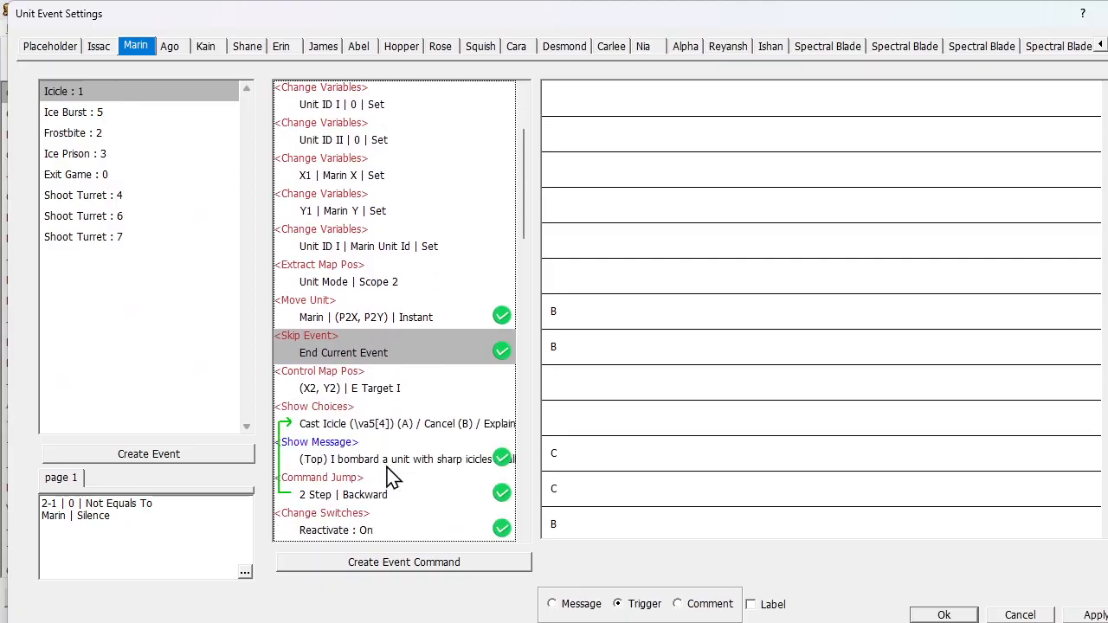
scroll(394, 445, down, 1)
click(433, 494)
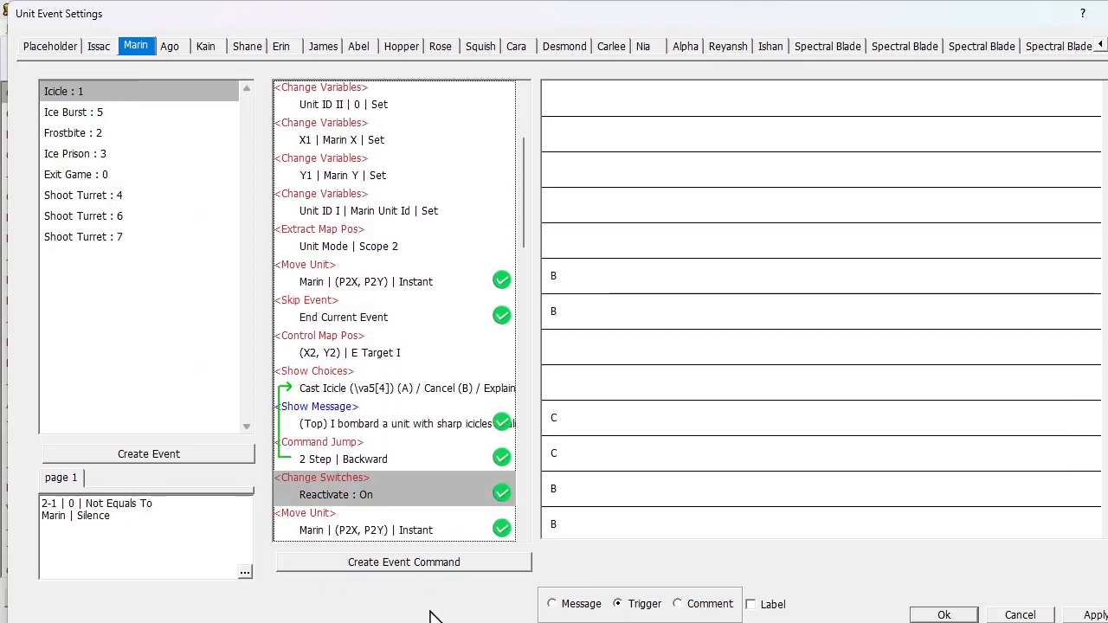
scroll(415, 394, down, 2)
scroll(412, 390, down, 1)
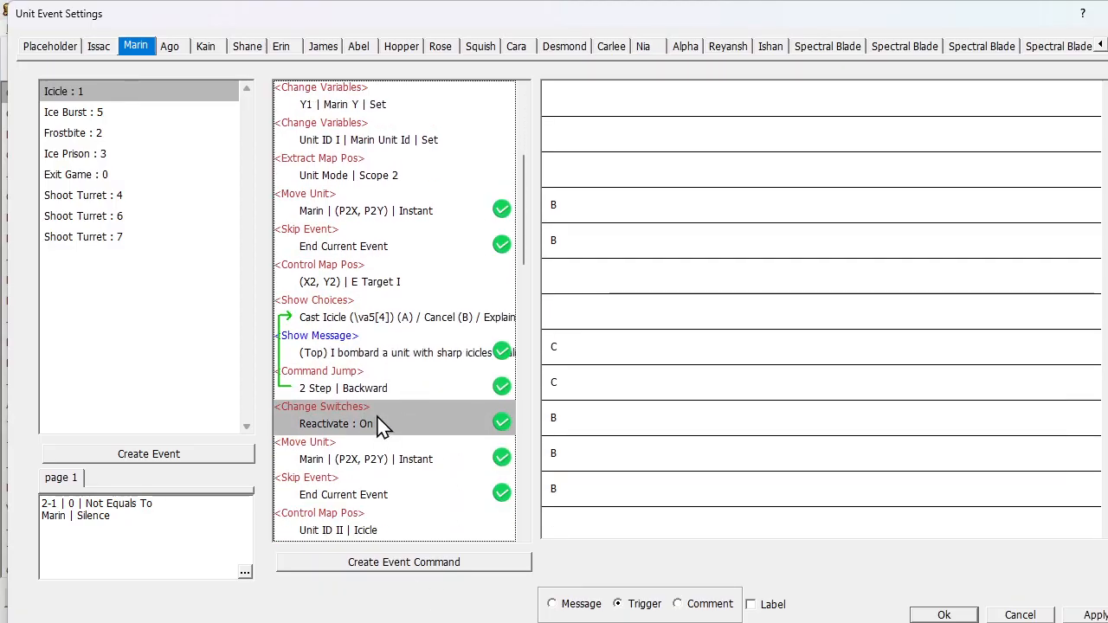
Inspect the Reactivate switch in Marin's Change Switches command, then close the command, unit event settings and database without changes.
double_click(381, 424)
drag(299, 124, 301, 207)
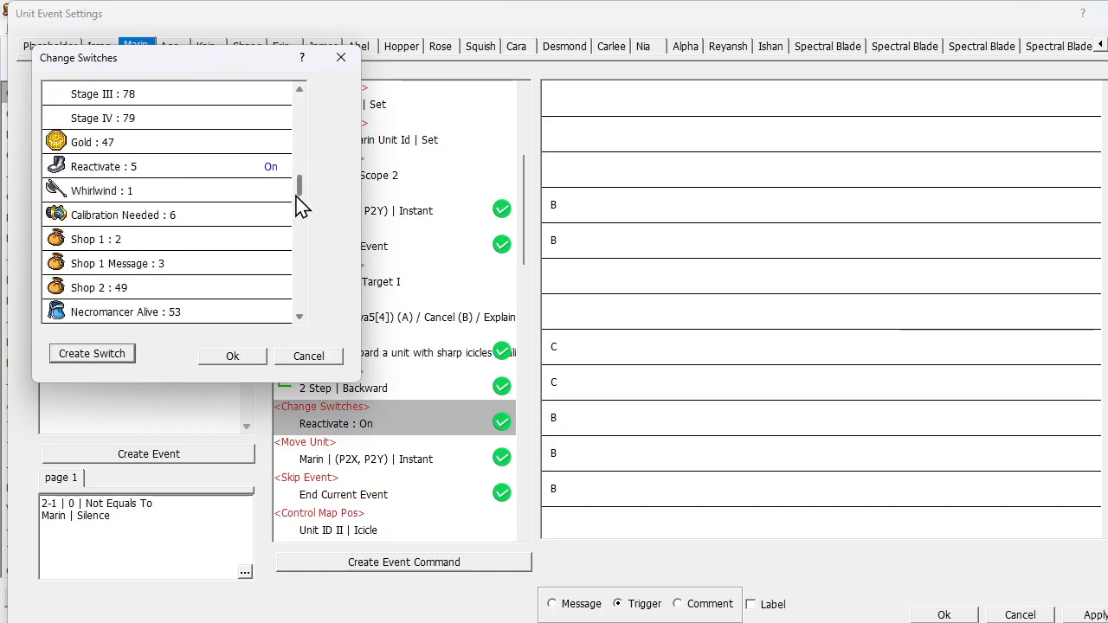
click(310, 357)
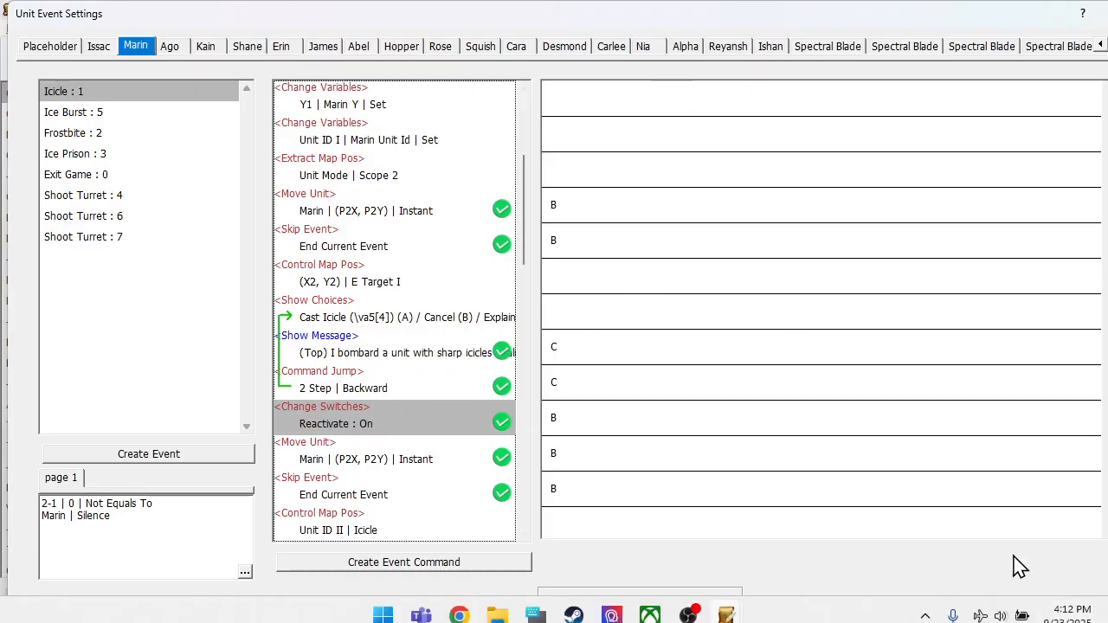
click(1007, 614)
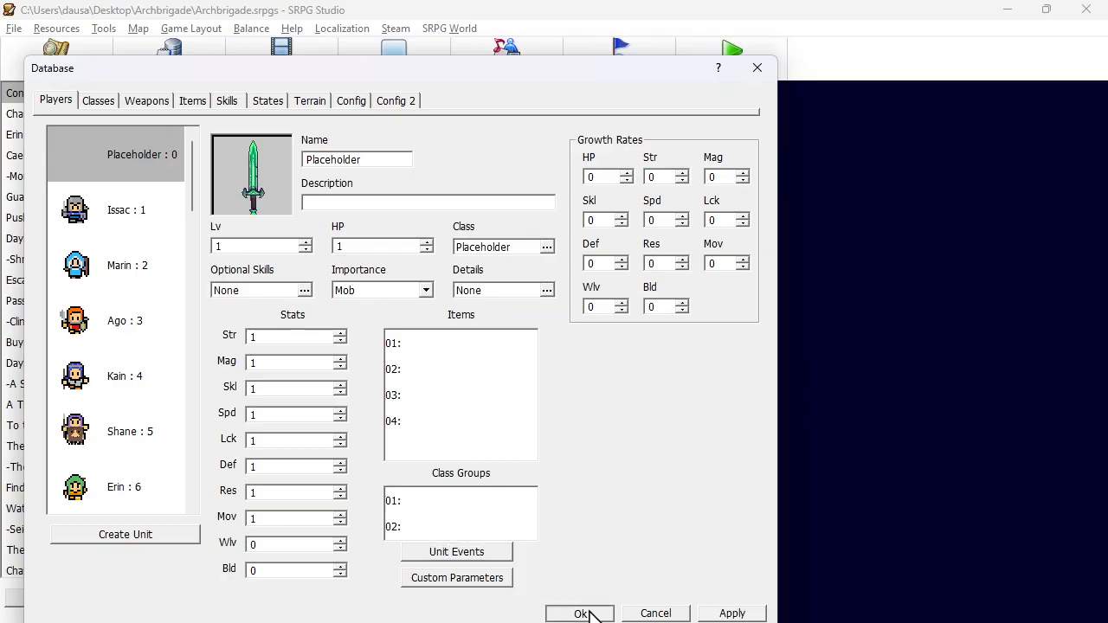
key(Escape)
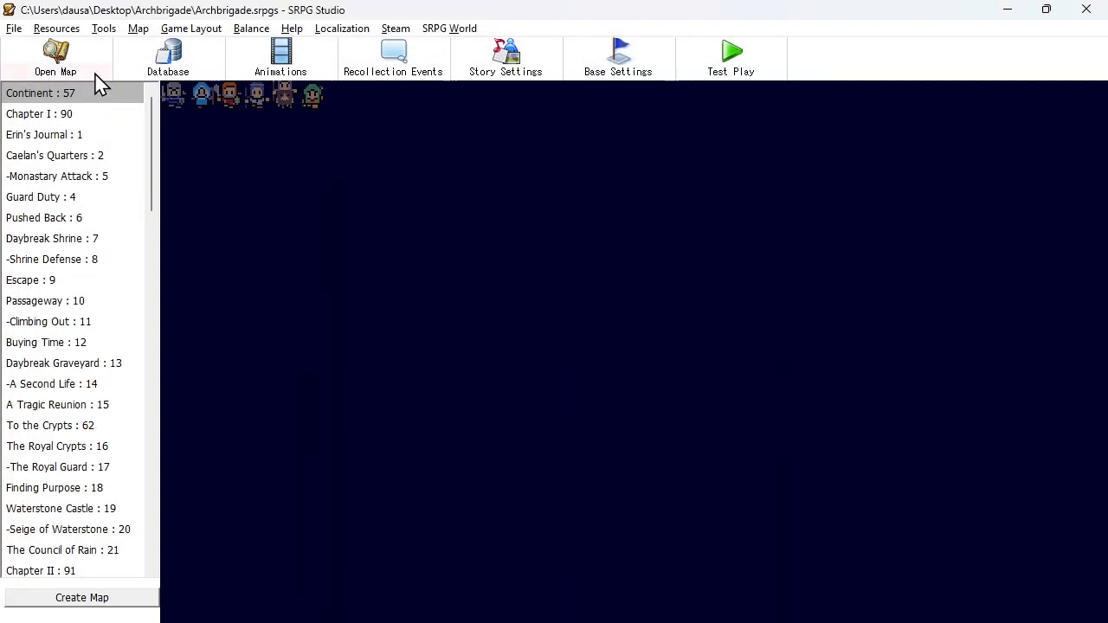
Open the Continent map and display its Map Common Events.
click(156, 55)
click(755, 70)
click(48, 72)
click(93, 101)
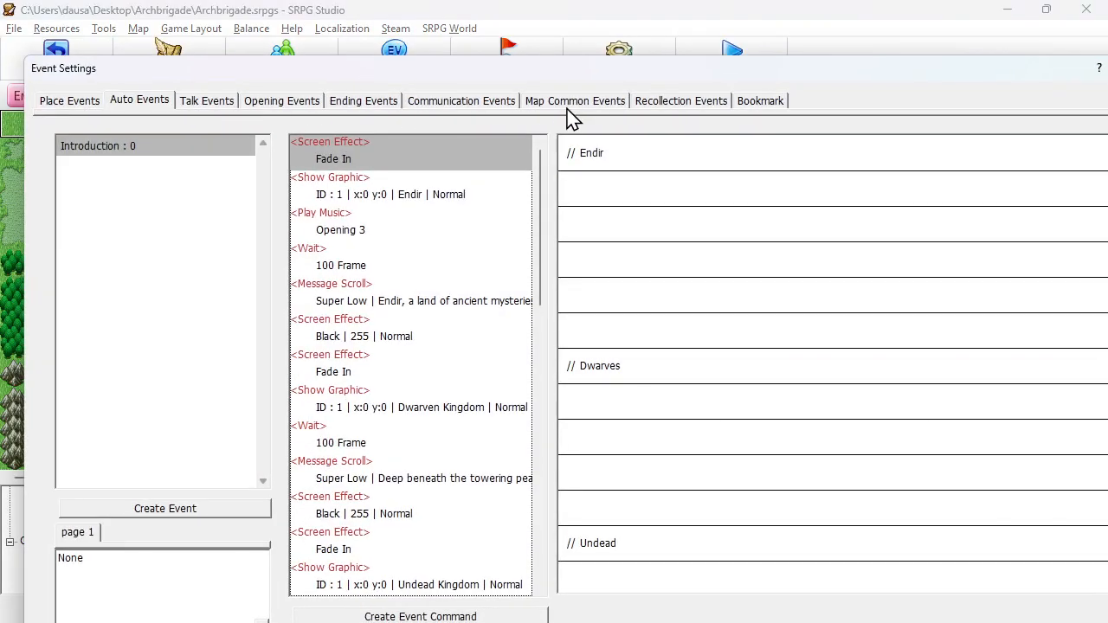
click(567, 104)
Find the Reactivate Unit common event and examine its page condition and Change Unit State command.
scroll(259, 234, up, 1)
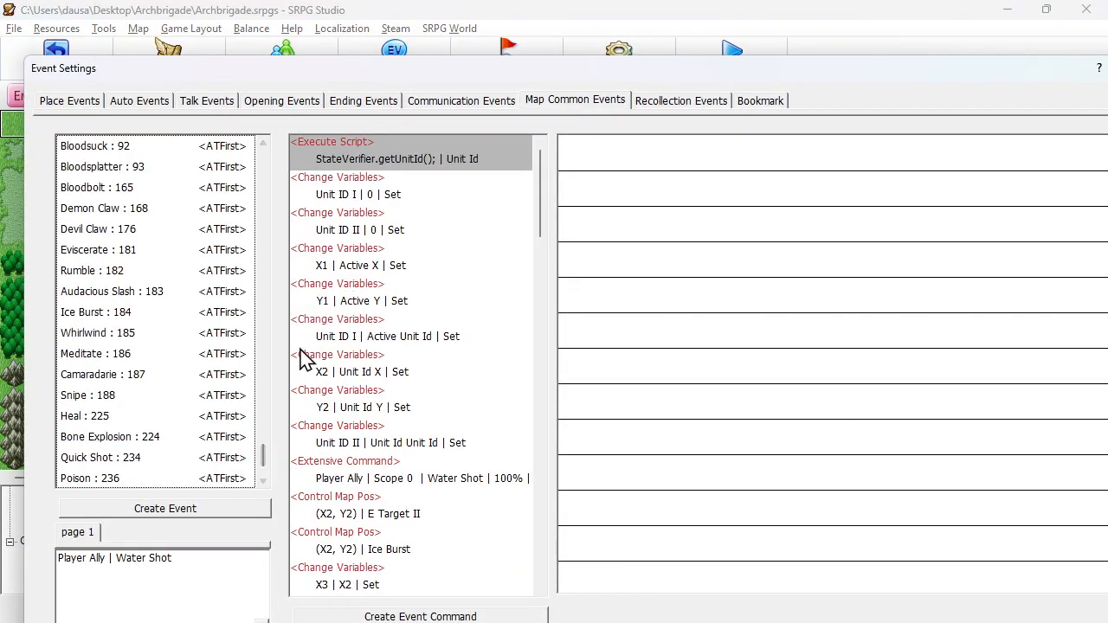
drag(264, 460, 270, 145)
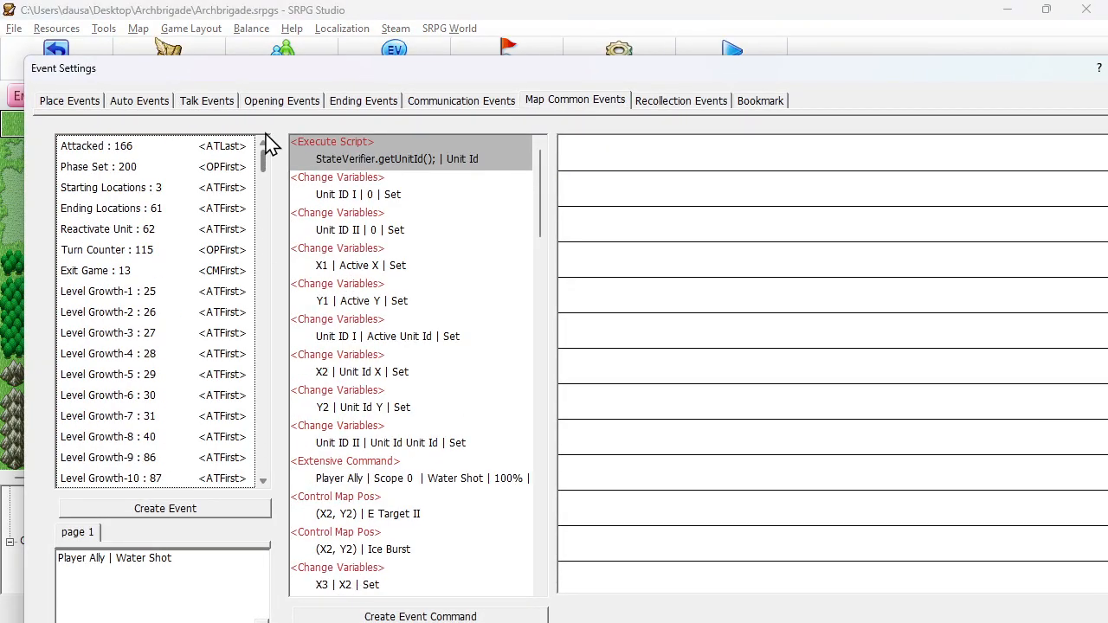
click(149, 230)
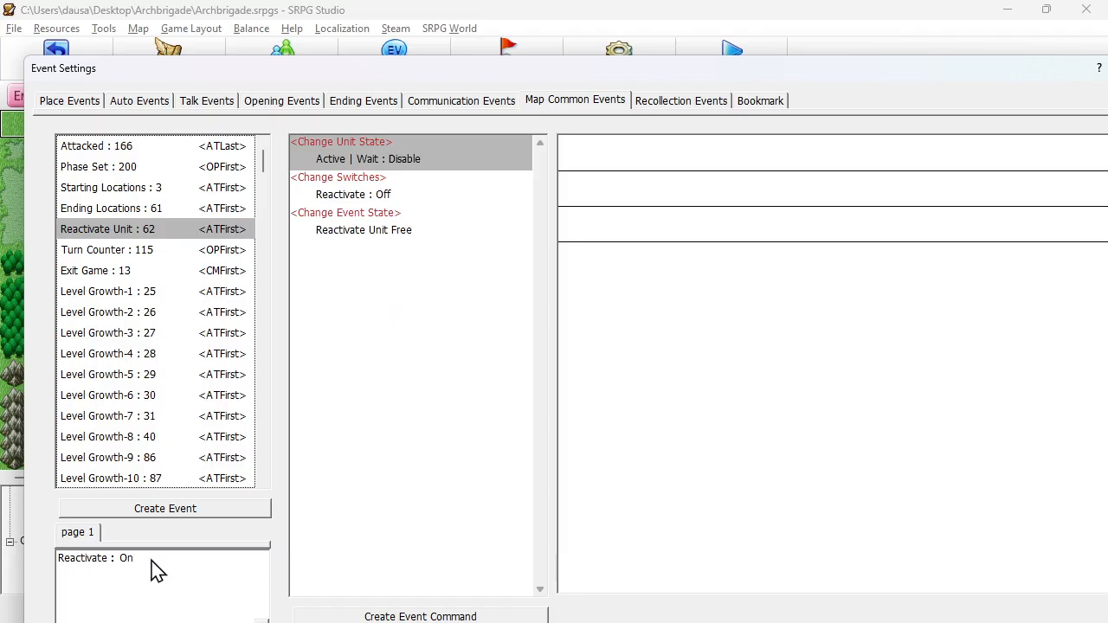
click(371, 146)
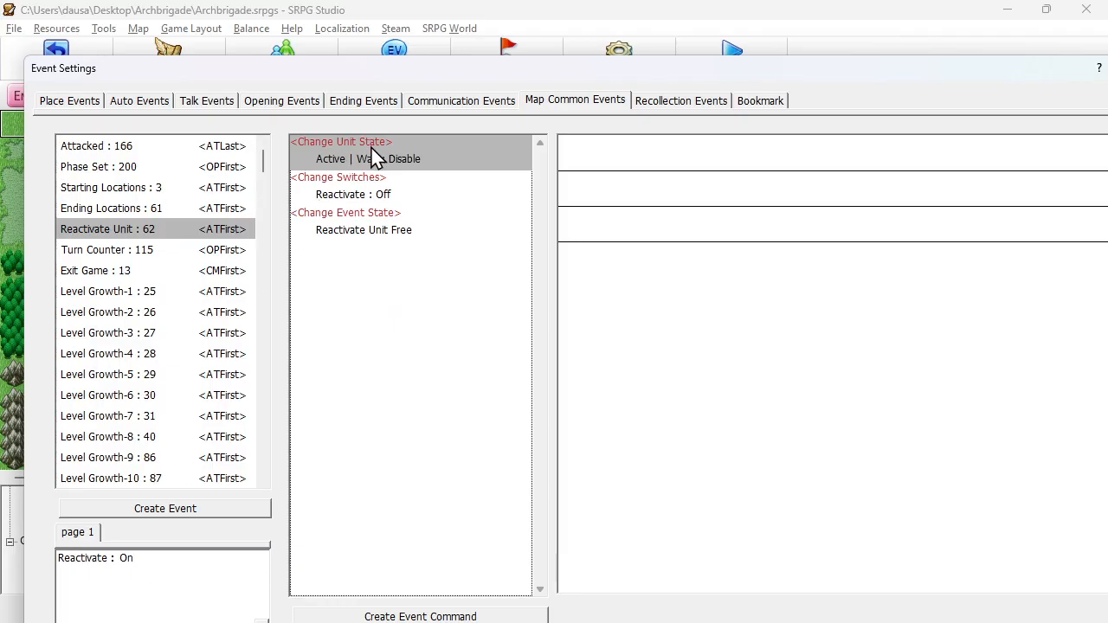
Inspect the Change Switches and Change Event State commands of the Reactivate Unit common event, then close the event settings.
click(358, 196)
click(364, 229)
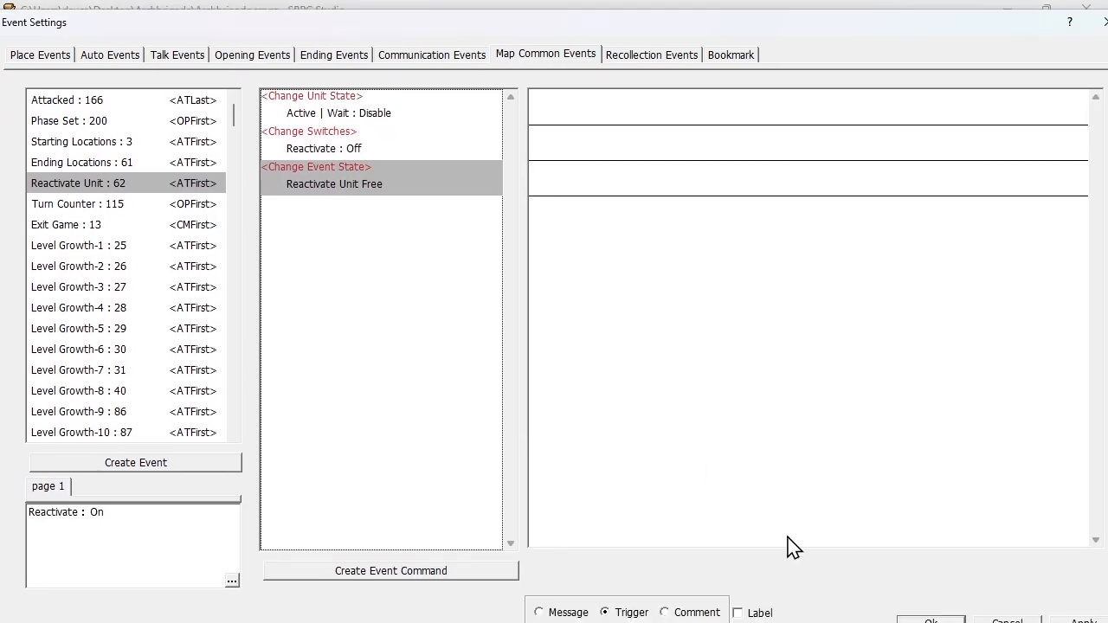
click(928, 611)
click(850, 300)
key(Escape)
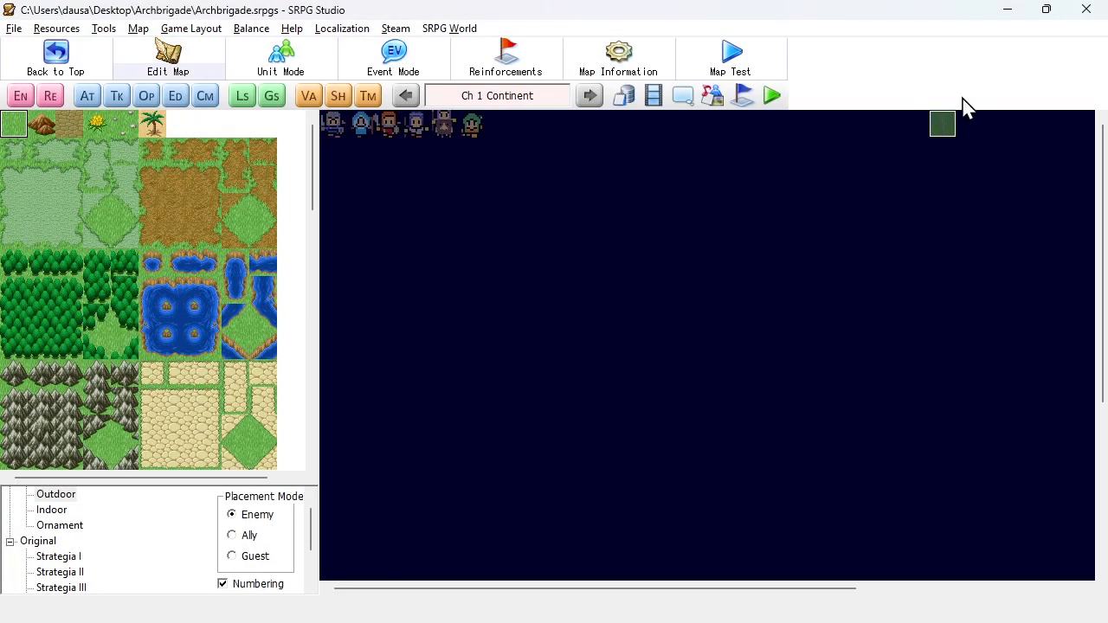
Switch to the Tutorial project and rename its global switch New Switch as Ractivate Unit.
key(alt+Tab)
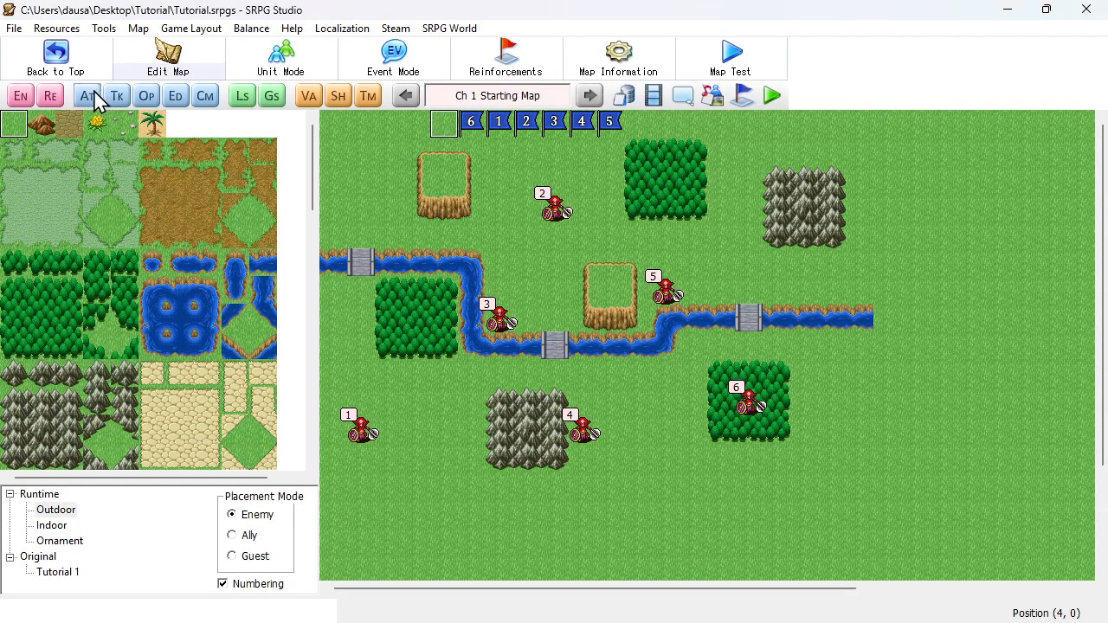
click(275, 98)
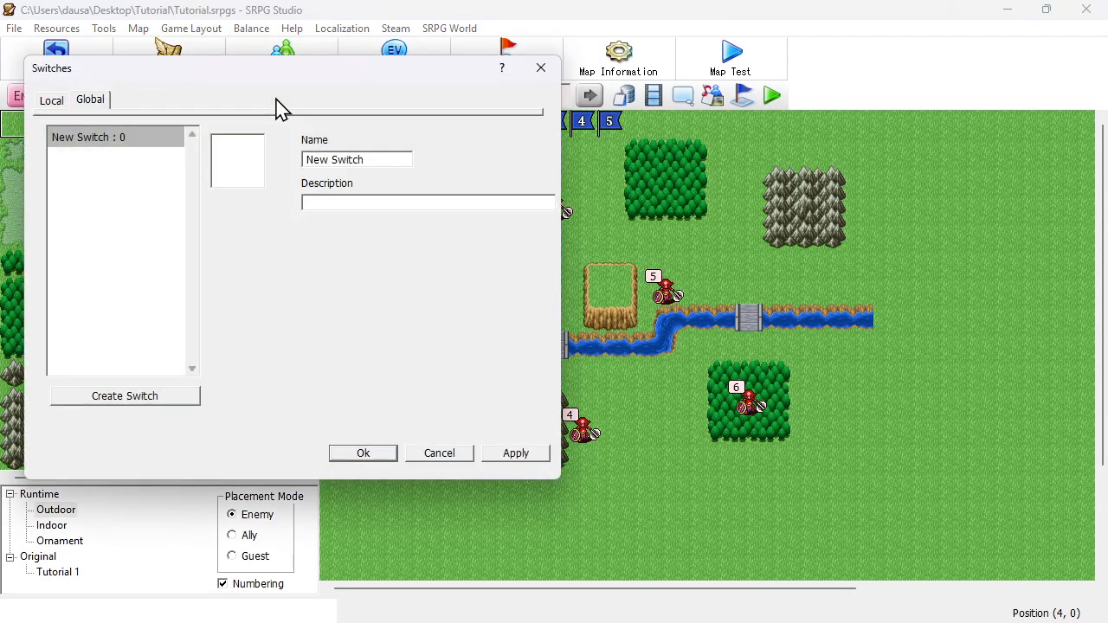
click(370, 161)
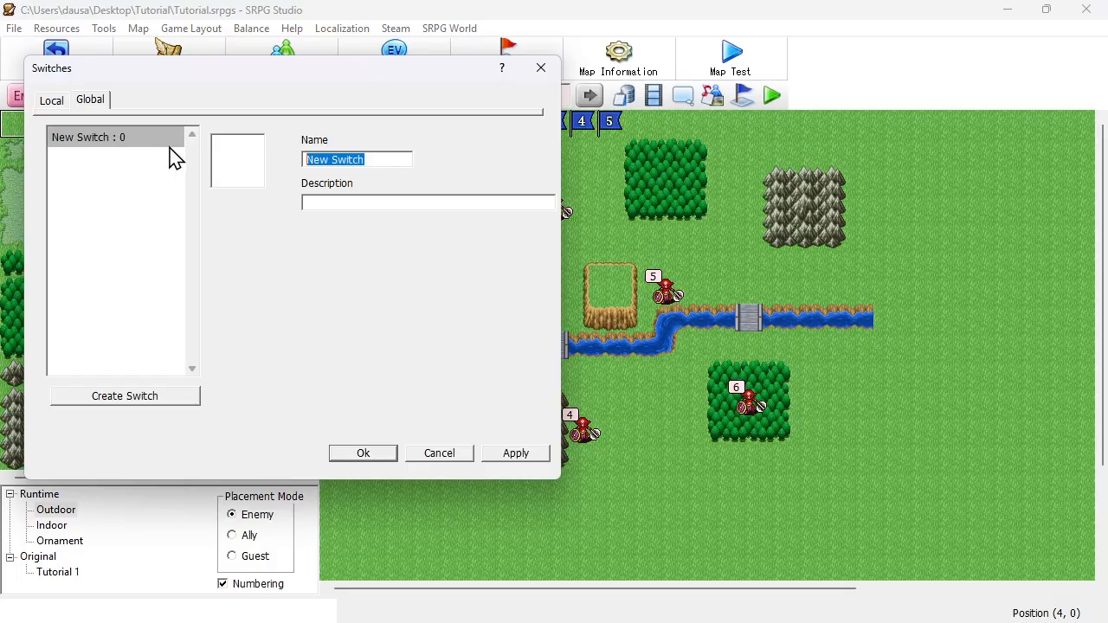
text(Ractive Unit)
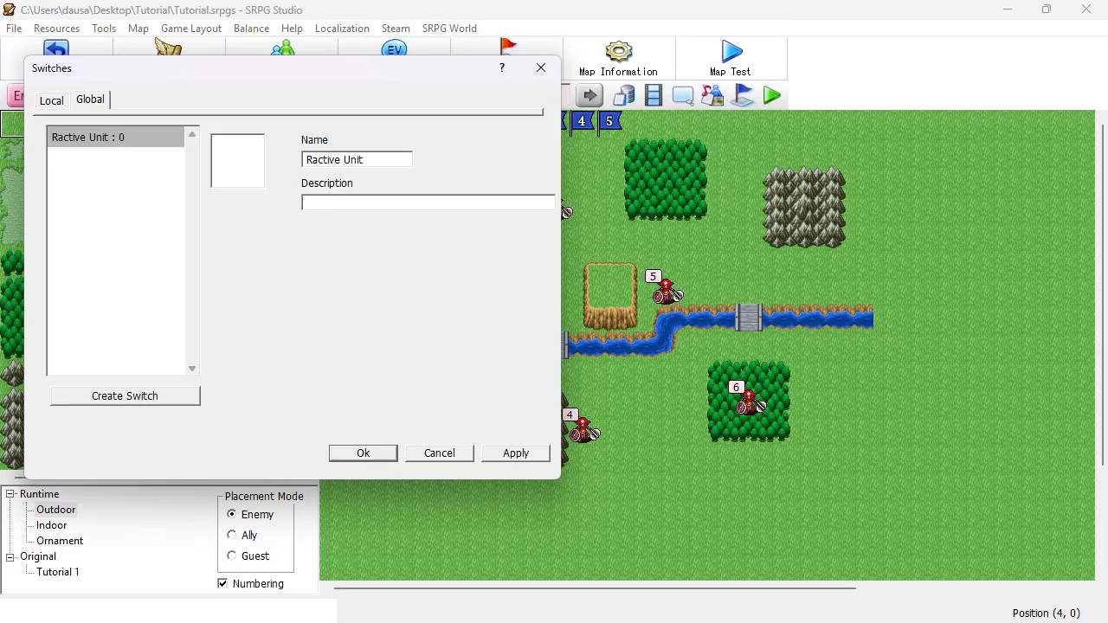
text(ate7+)
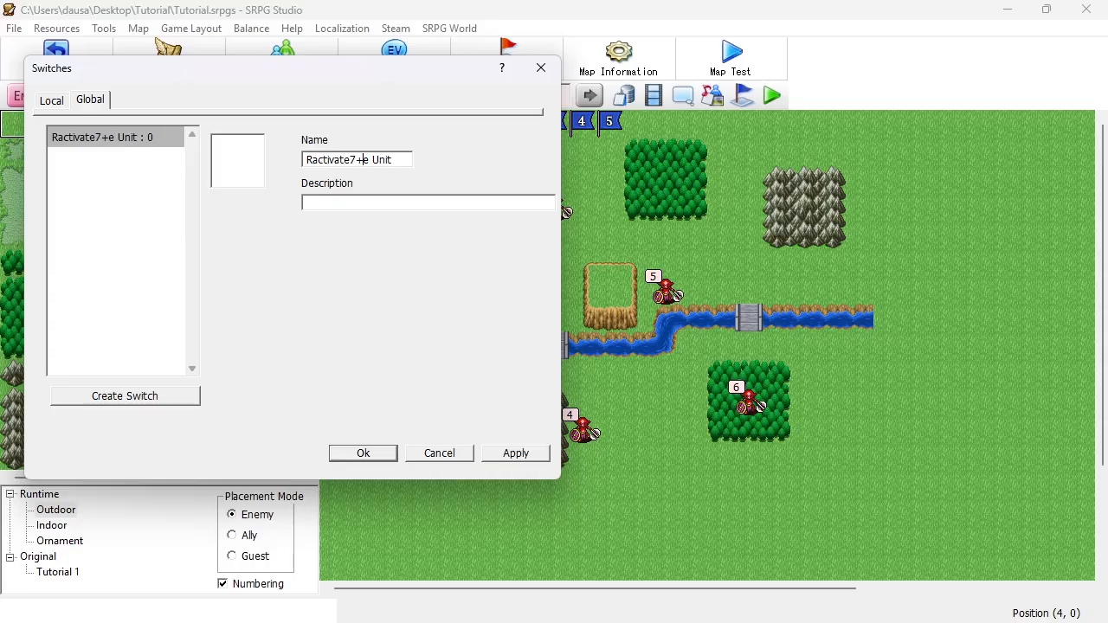
key(BackSpace)
key(BackSpace)
key(BackSpace)
click(363, 453)
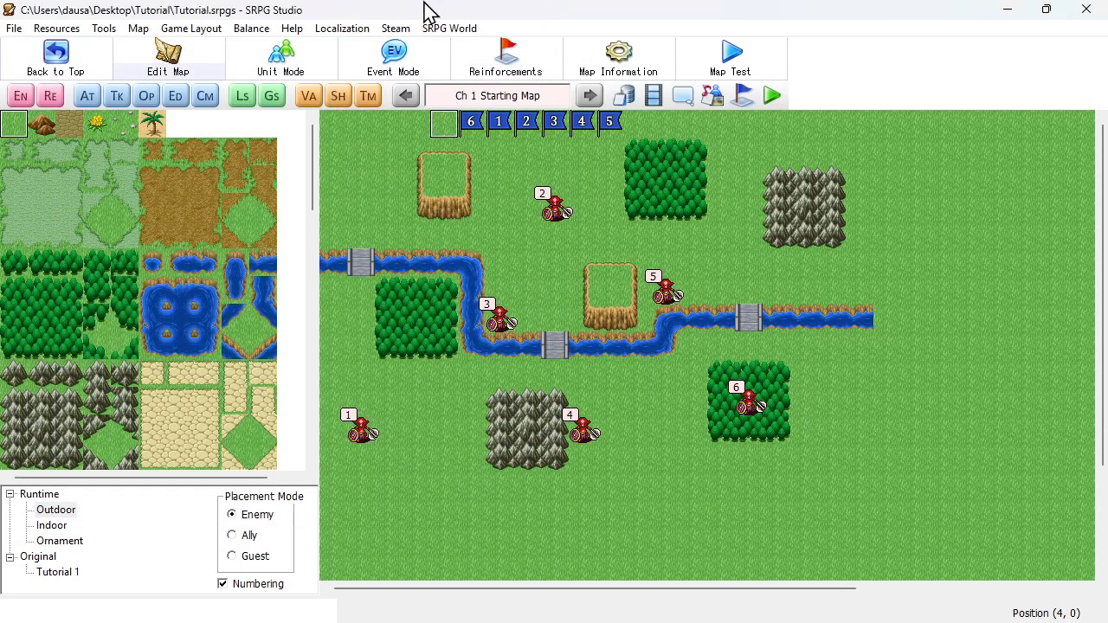
Create a map common event of type Auto Events with order First and rename it Reactivate Unit.
click(90, 101)
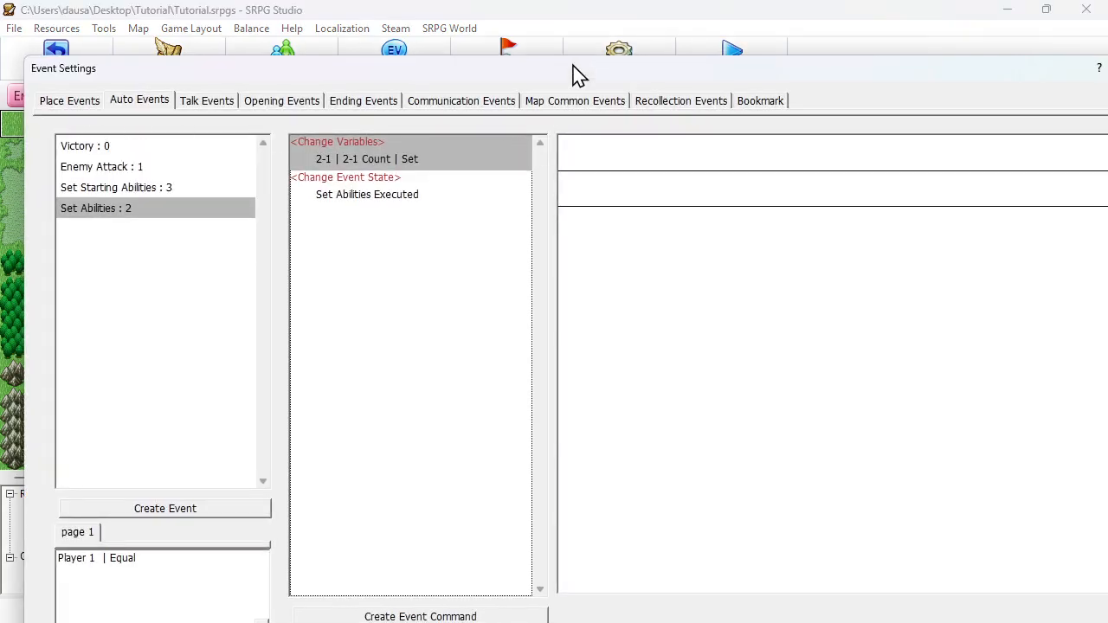
drag(577, 76, 572, 61)
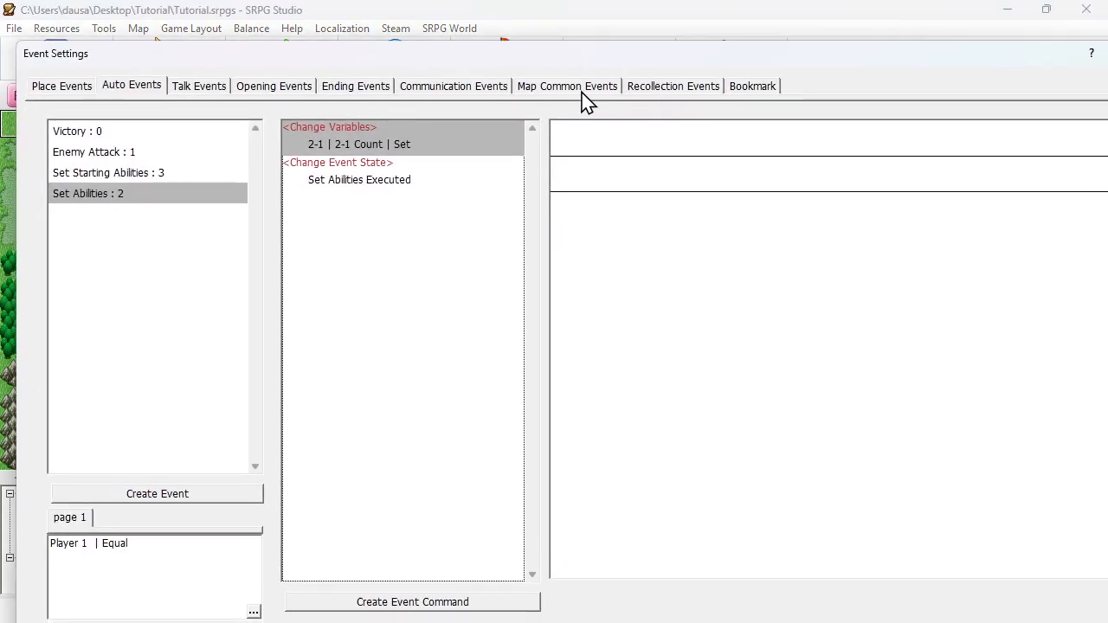
click(582, 88)
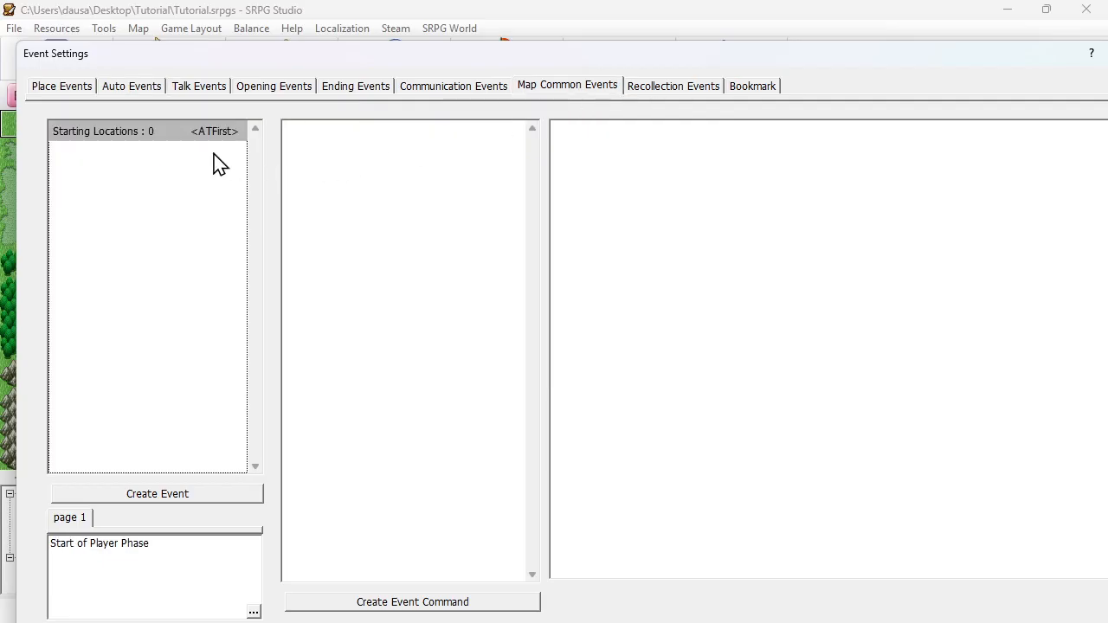
right_click(116, 152)
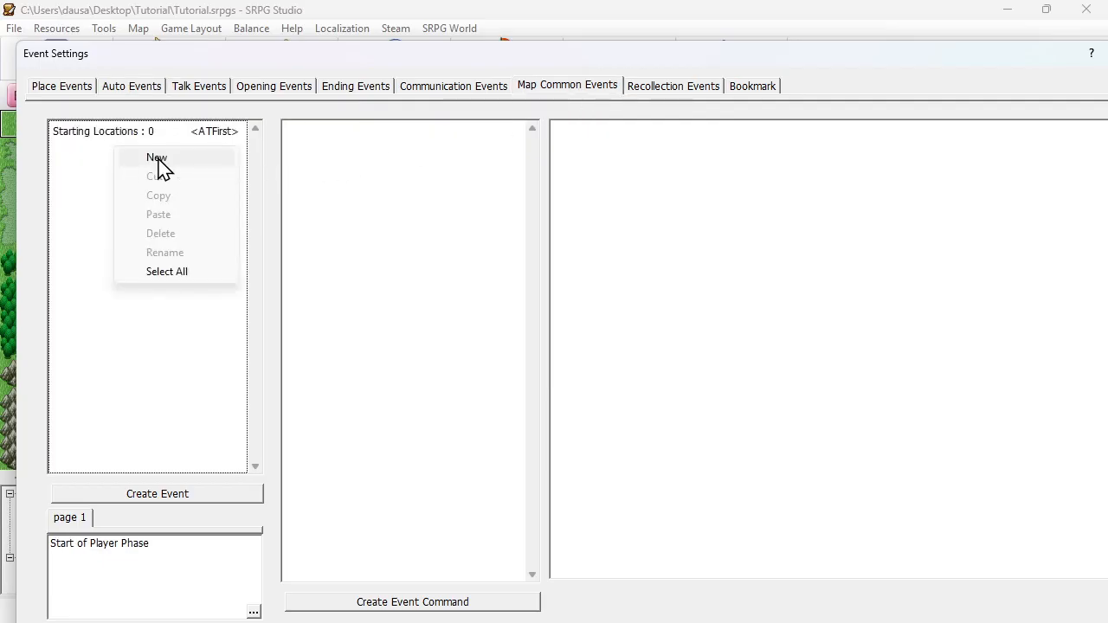
click(158, 158)
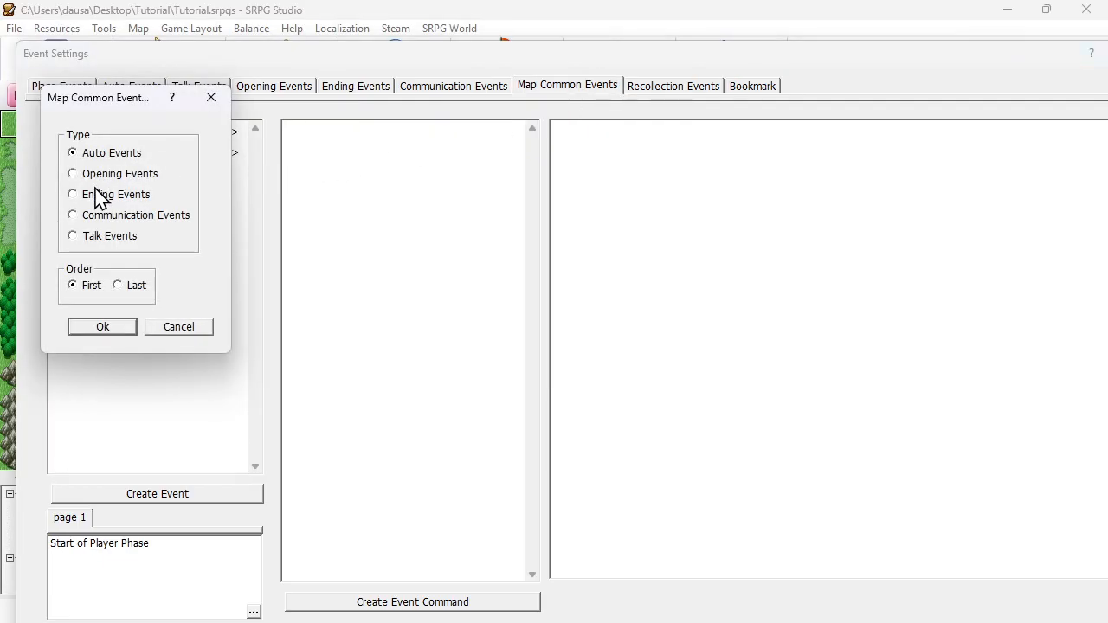
click(93, 334)
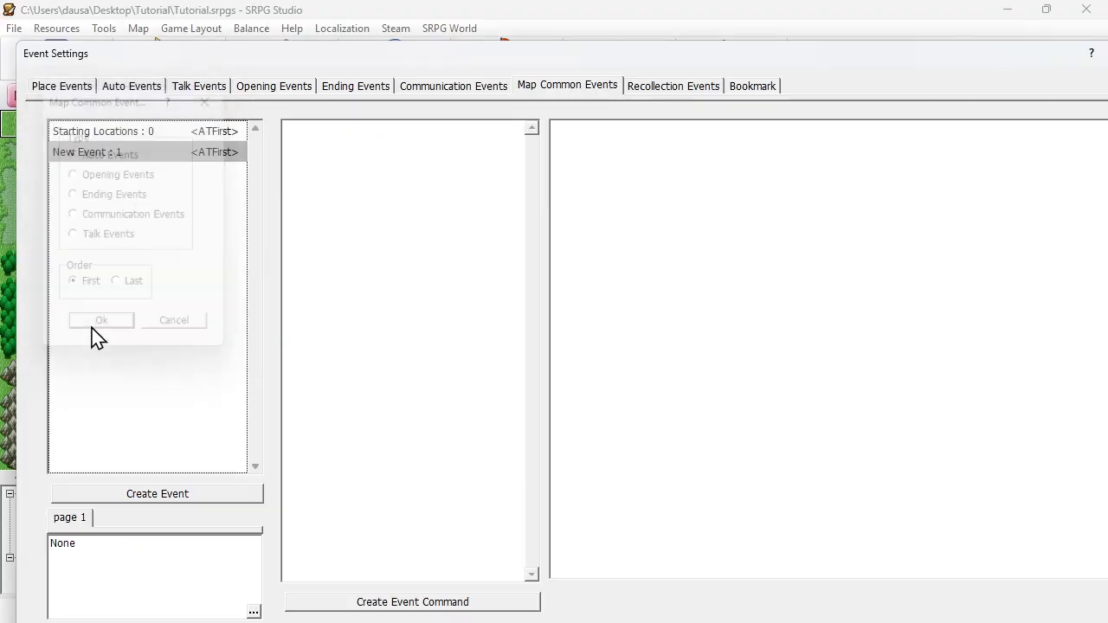
right_click(102, 154)
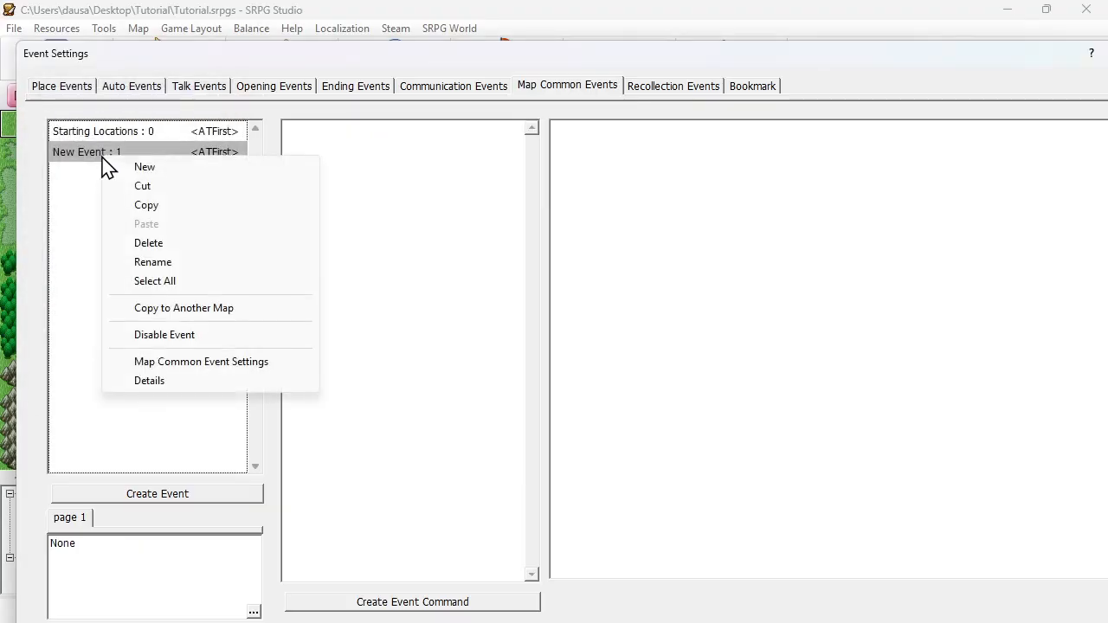
click(153, 261)
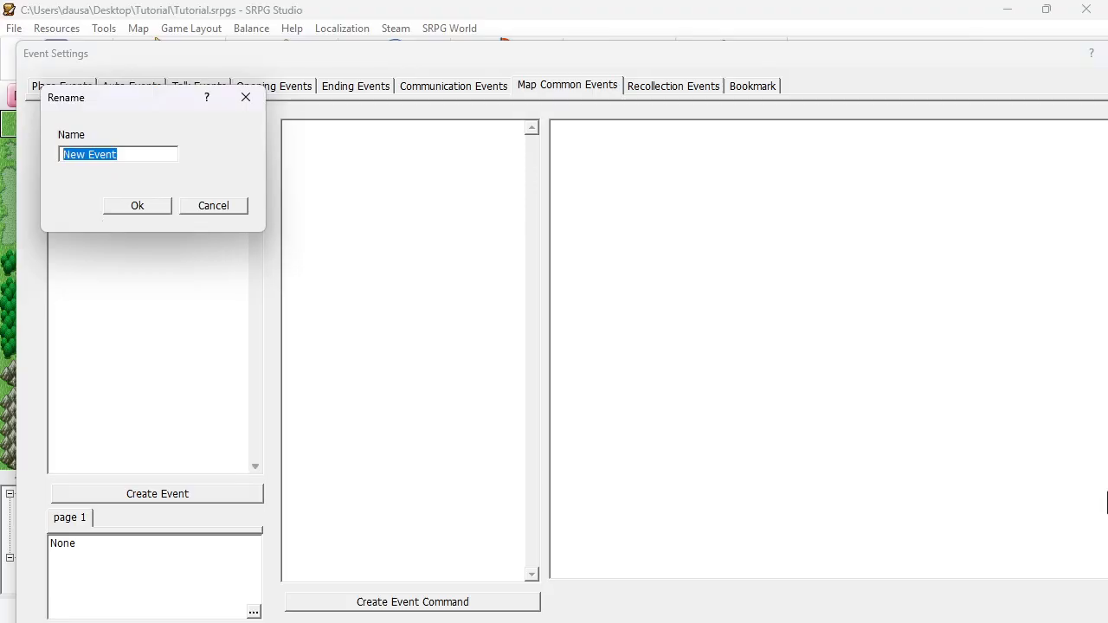
text(Reactivate Unit)
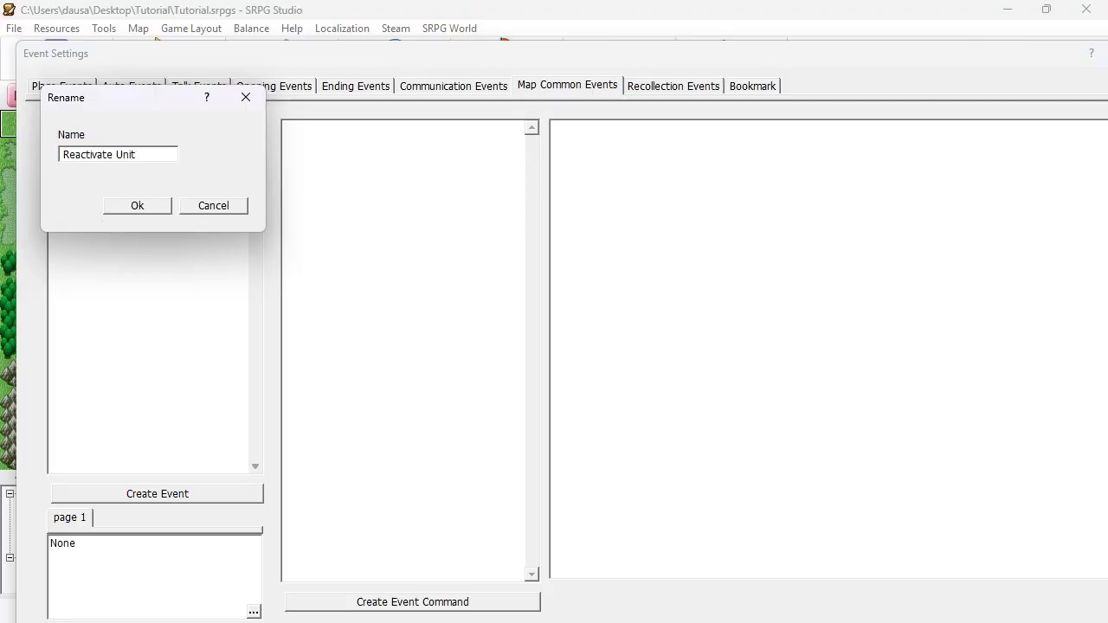
click(143, 205)
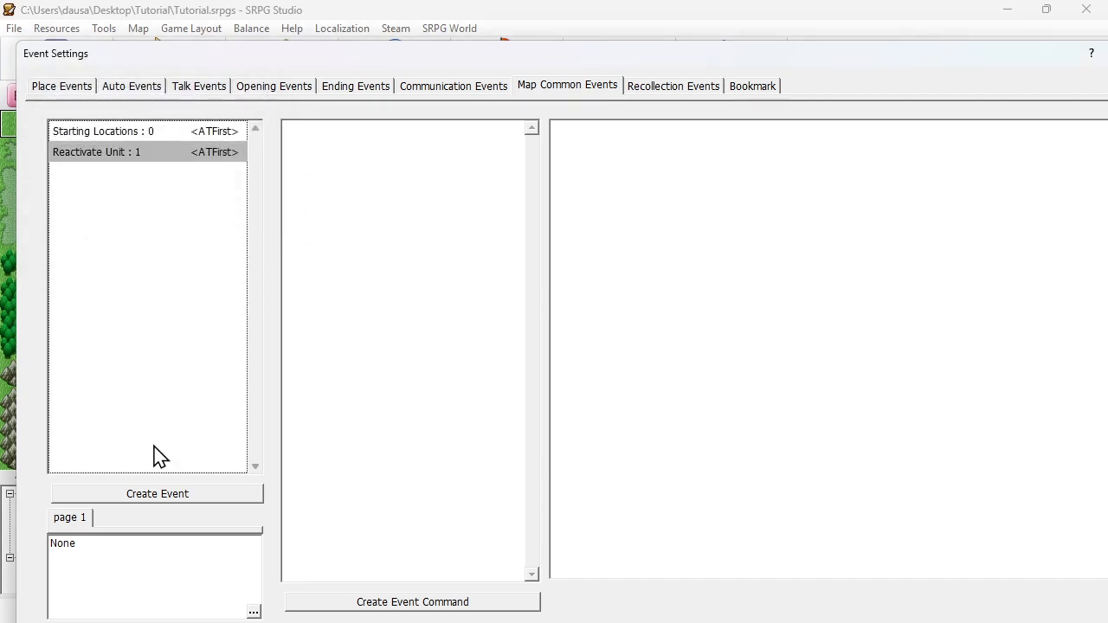
Set the Reactivate Unit event's page 1 condition to the Ractivate Unit switch being On.
double_click(134, 561)
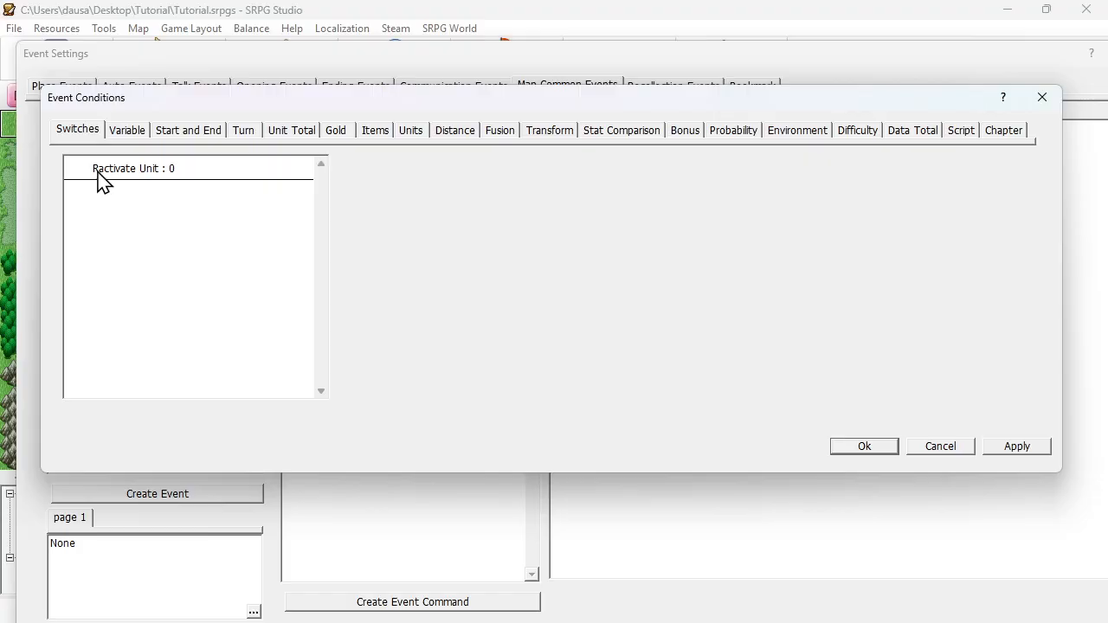
click(227, 173)
click(873, 448)
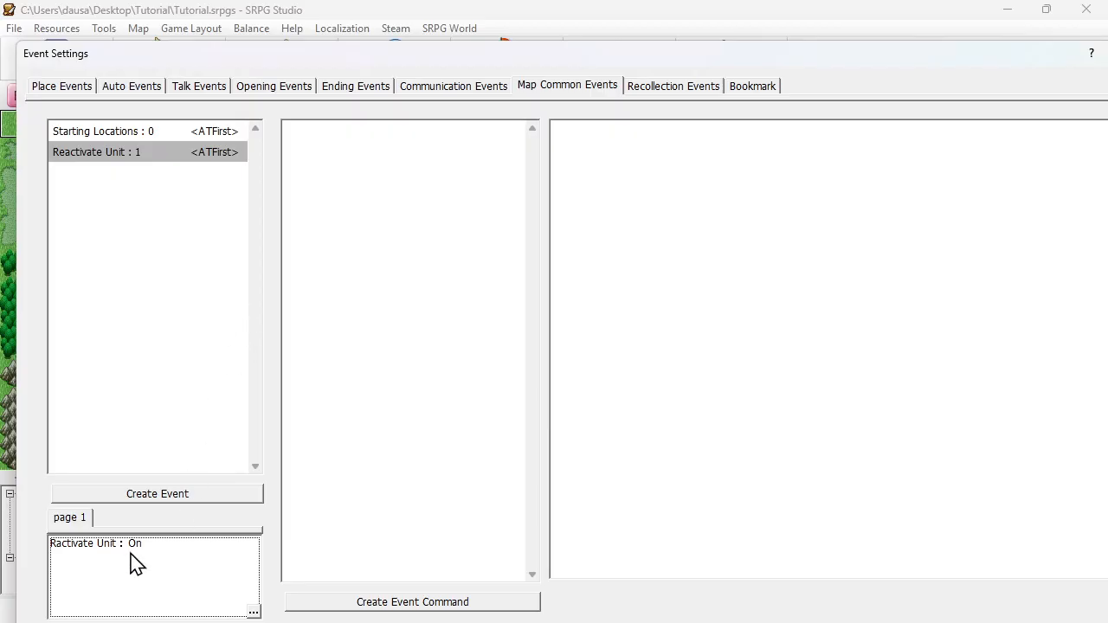
Add a Change Unit State command to the Reactivate Unit event that sets Wait to Disable for Unit ID I.
click(371, 179)
right_click(361, 159)
click(389, 164)
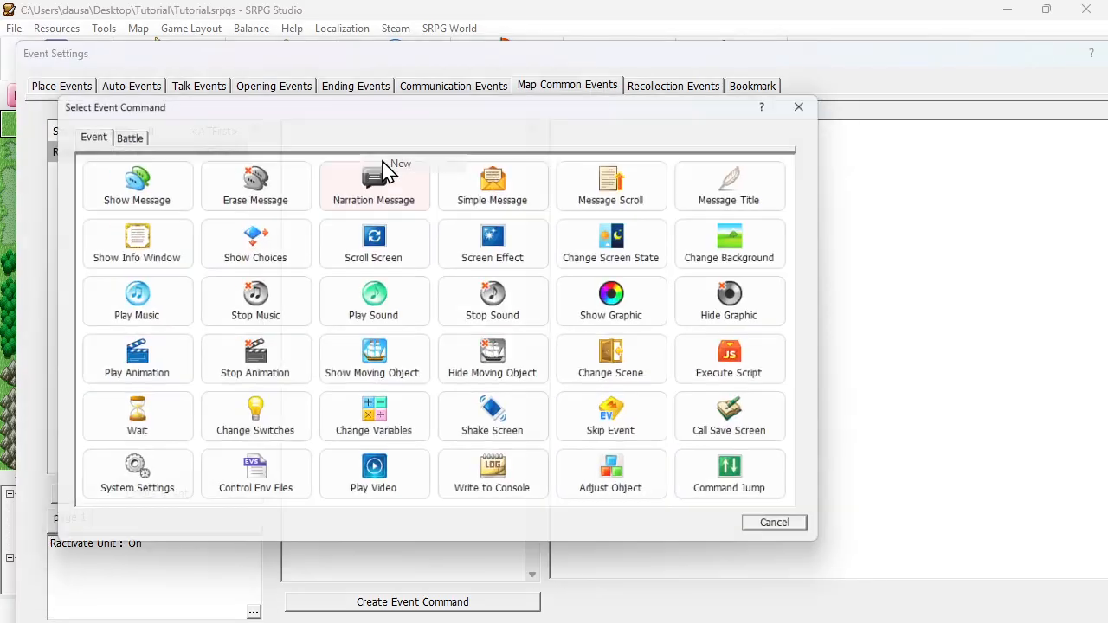
click(122, 135)
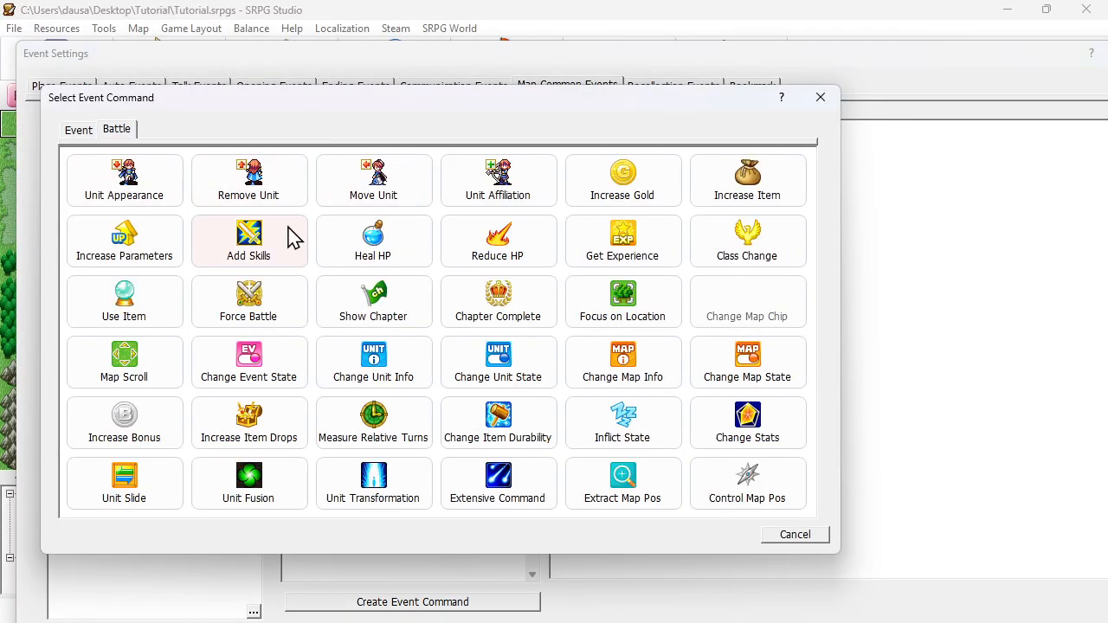
click(530, 378)
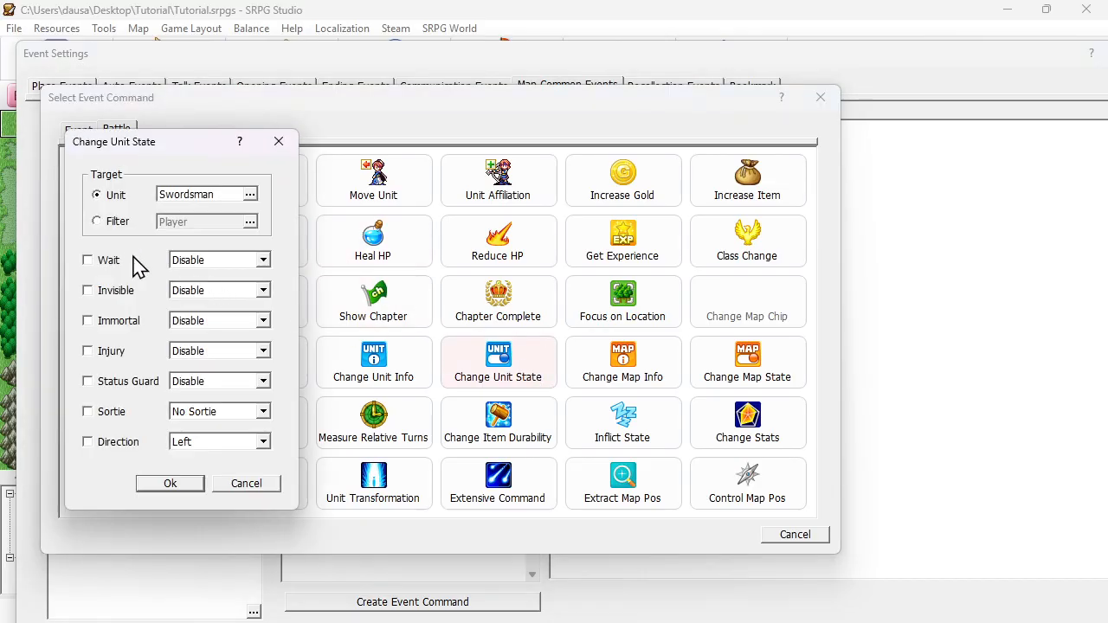
click(105, 259)
click(176, 201)
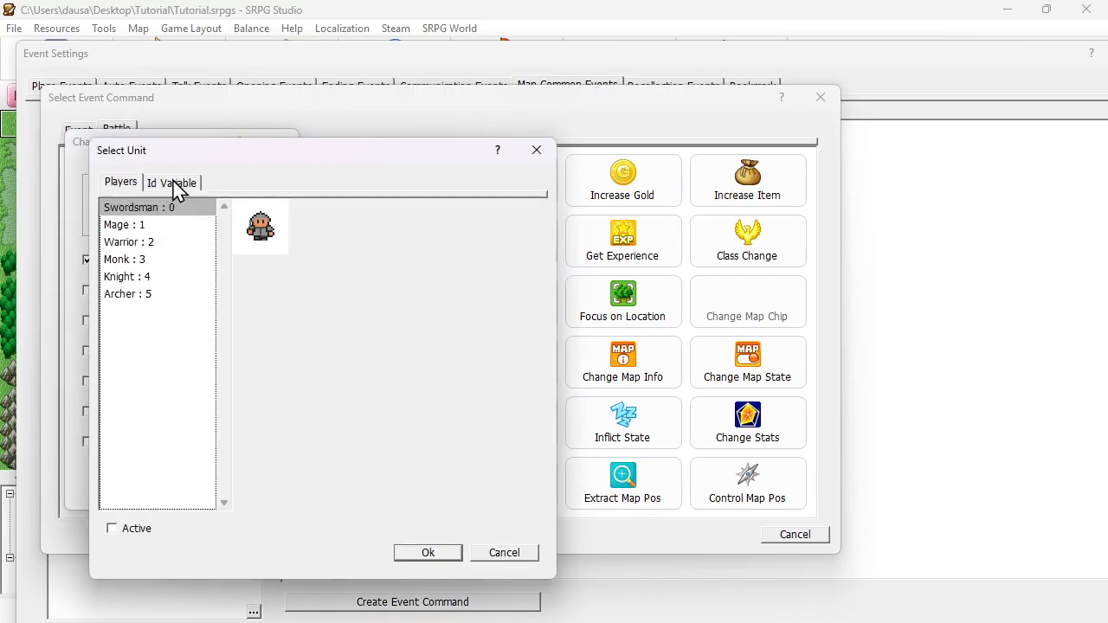
click(176, 184)
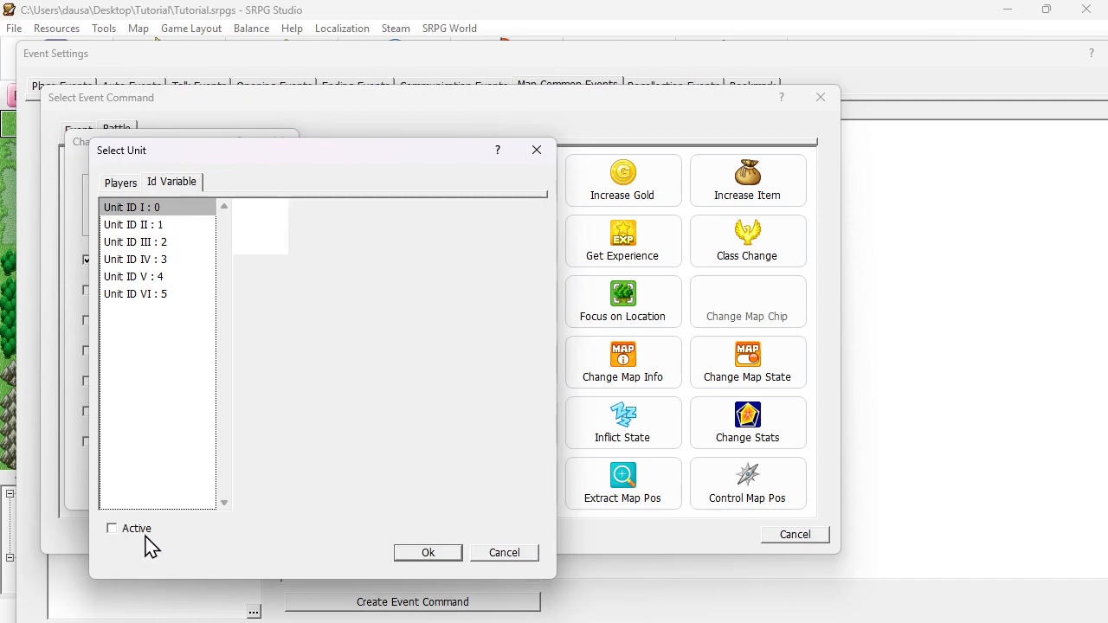
click(407, 554)
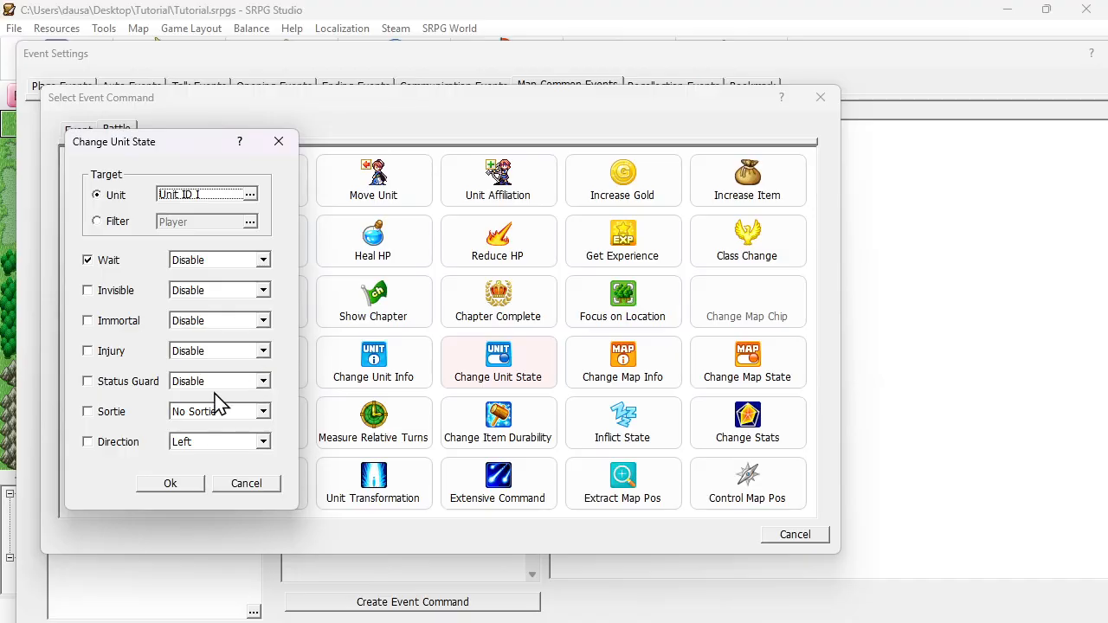
click(171, 485)
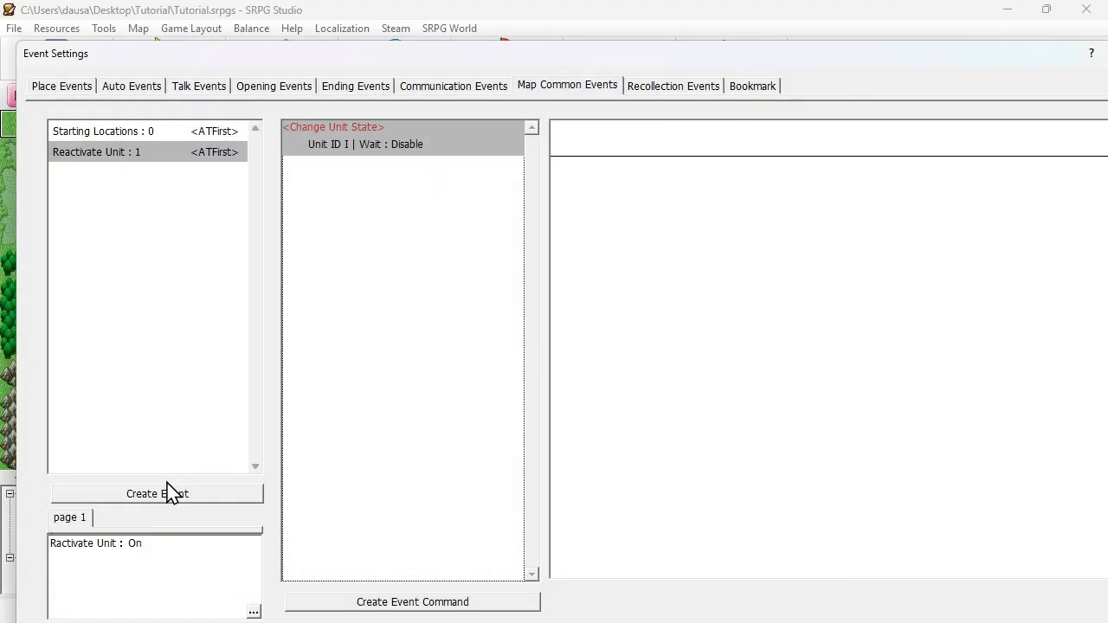
Add a Change Switches command to the Reactivate Unit event that turns the Ractivate Unit switch Off.
right_click(322, 170)
click(354, 180)
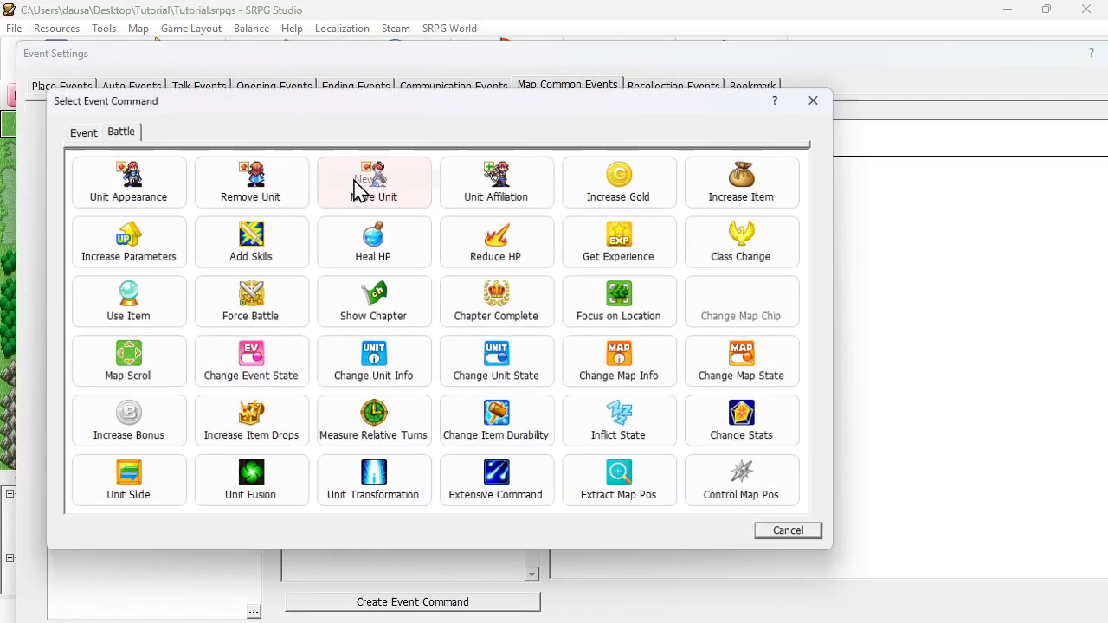
click(73, 134)
click(239, 422)
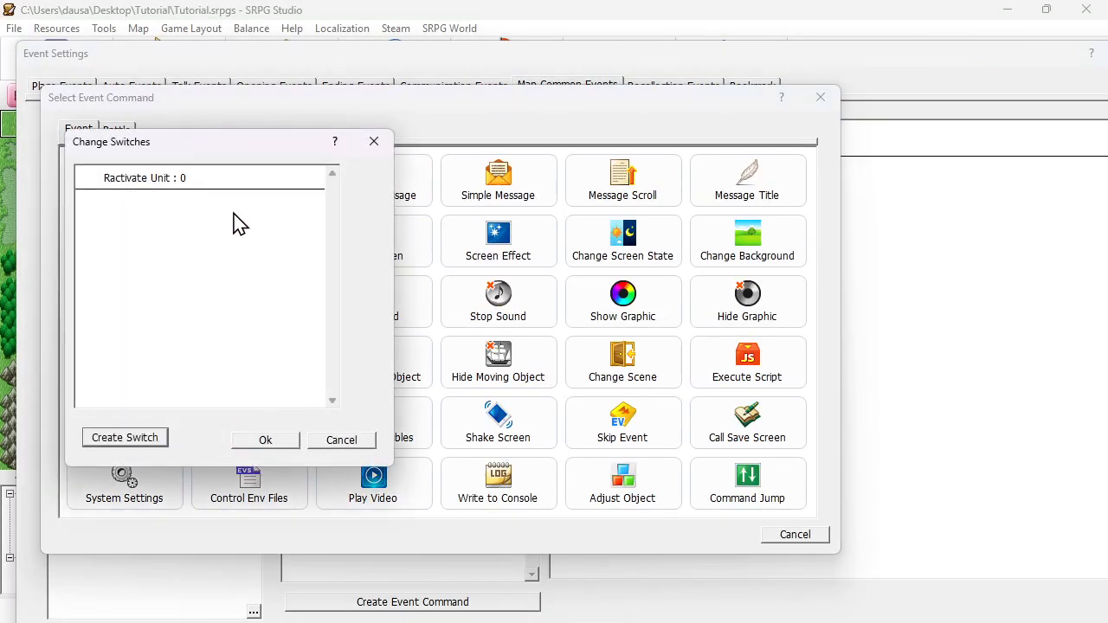
click(253, 185)
click(253, 185)
click(282, 443)
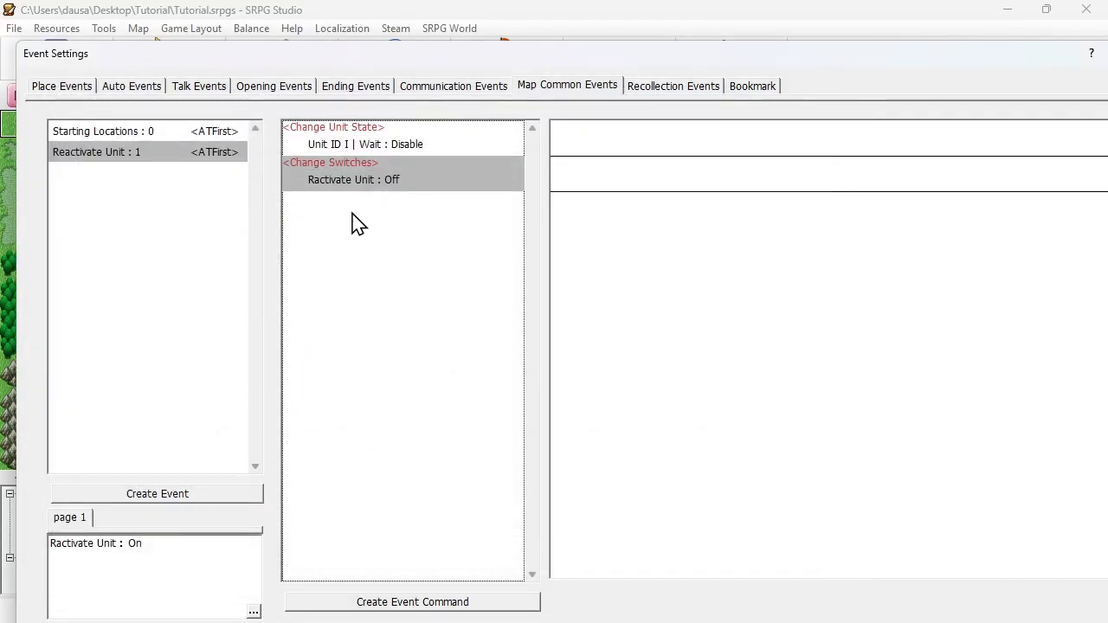
Add a Change Event State command that sets the Reactivate Unit event to Free, and save the event settings.
right_click(334, 208)
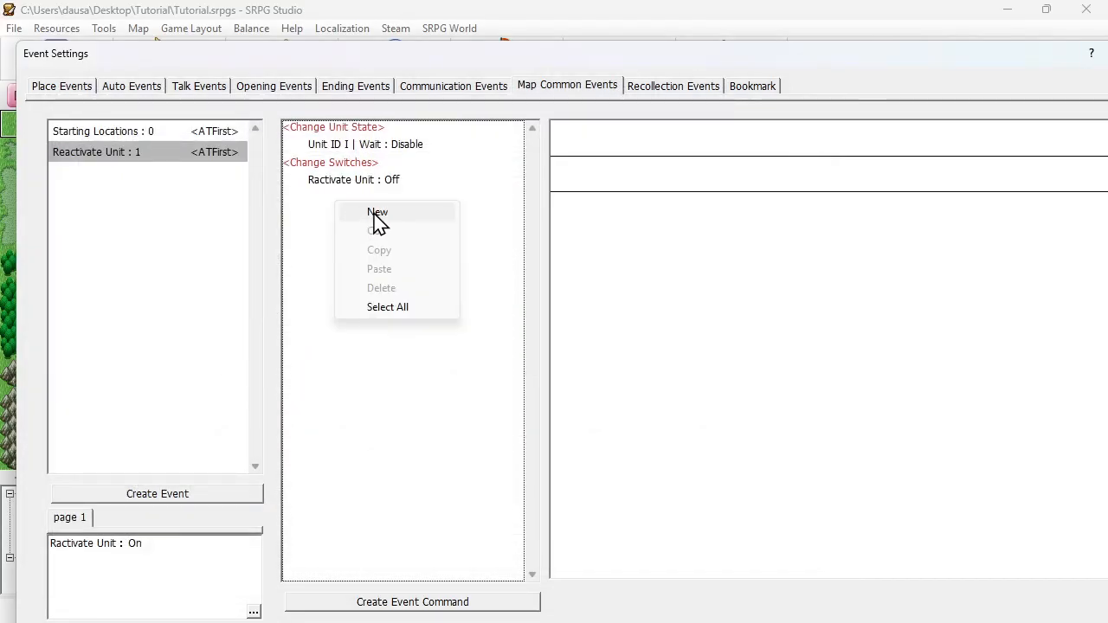
click(378, 213)
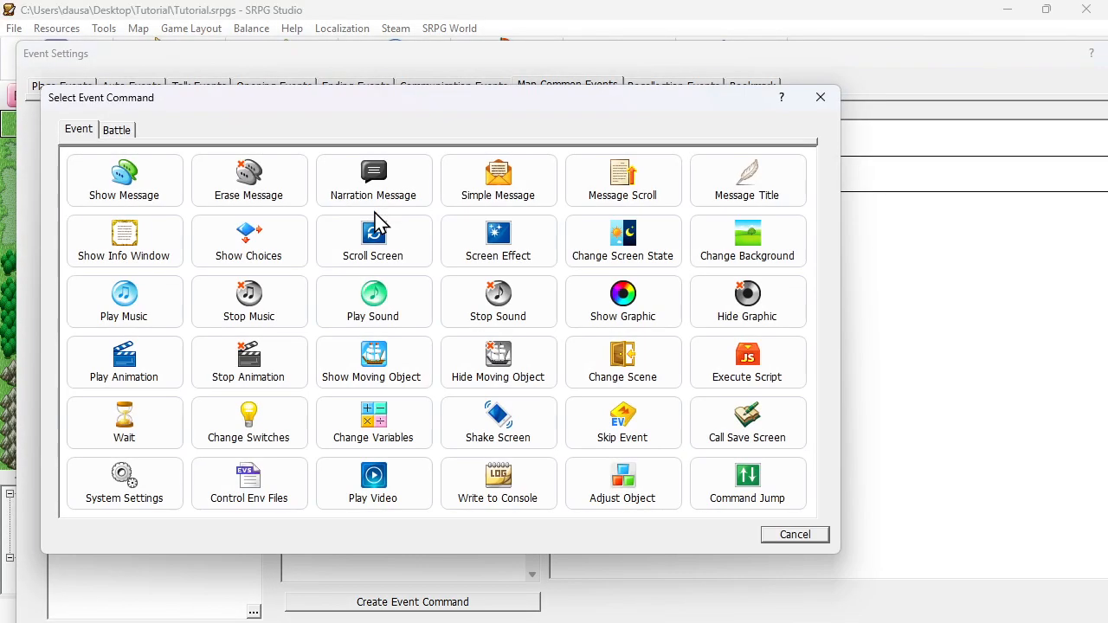
click(121, 132)
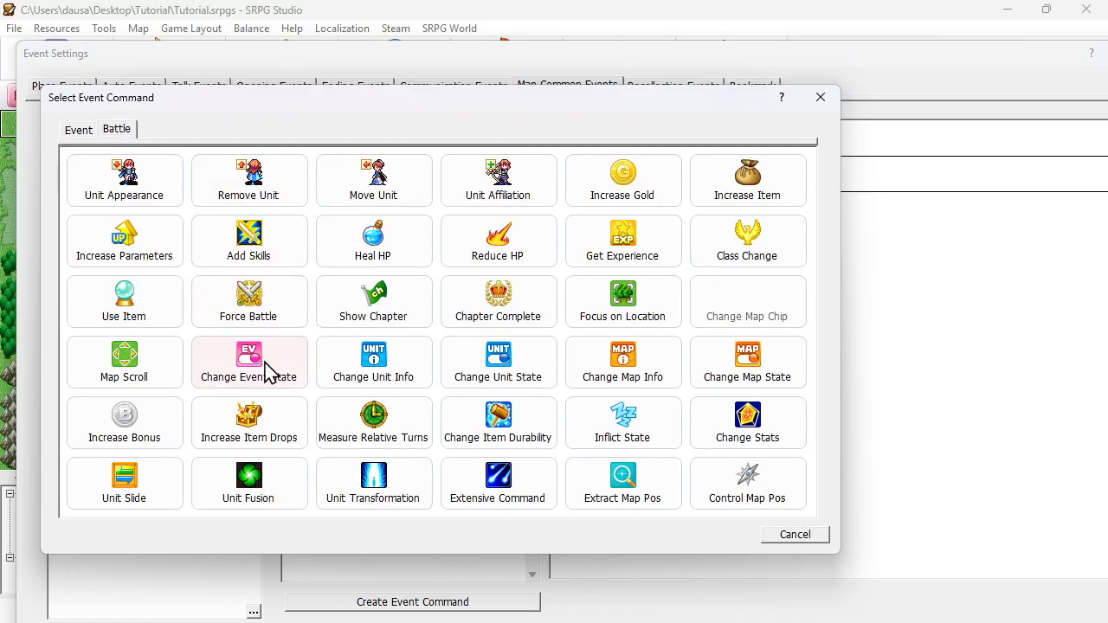
click(267, 370)
click(245, 239)
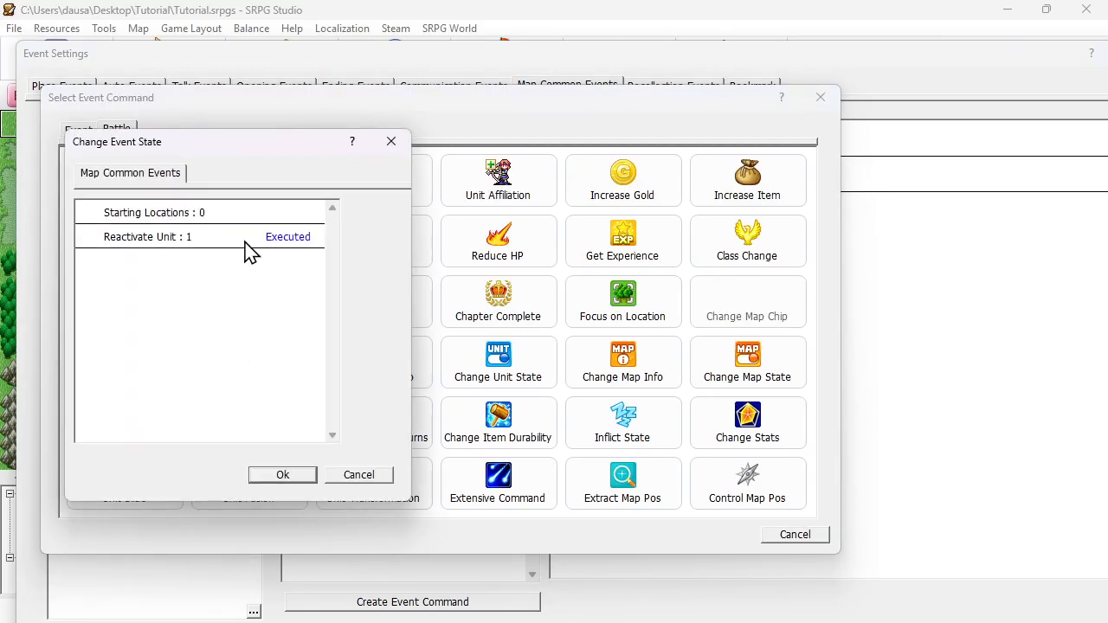
click(245, 239)
click(303, 476)
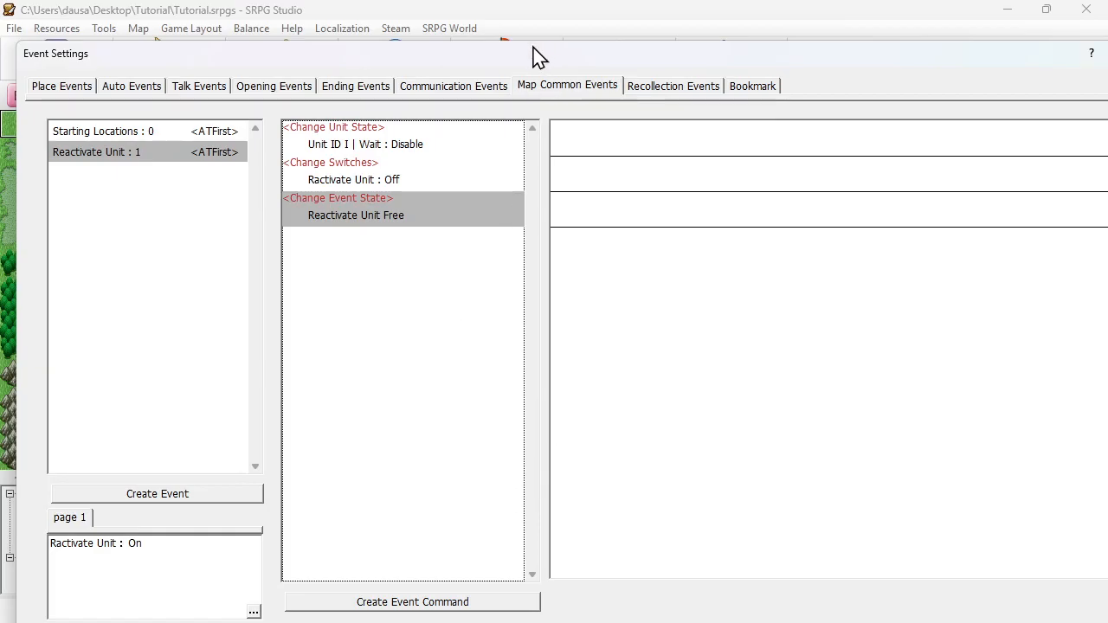
drag(536, 56, 513, 15)
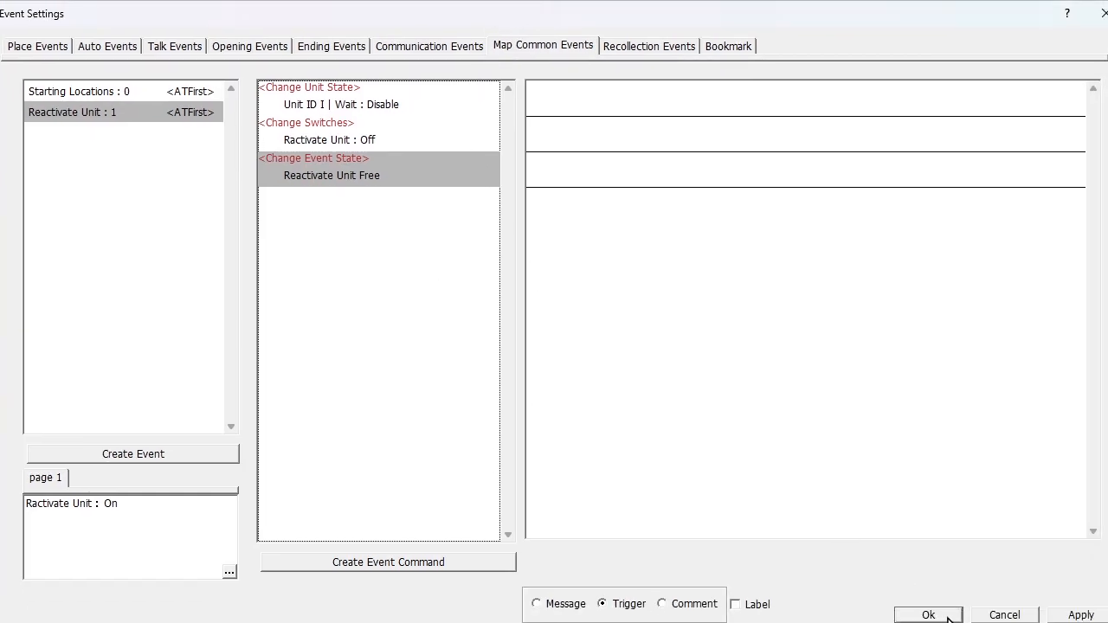
click(930, 616)
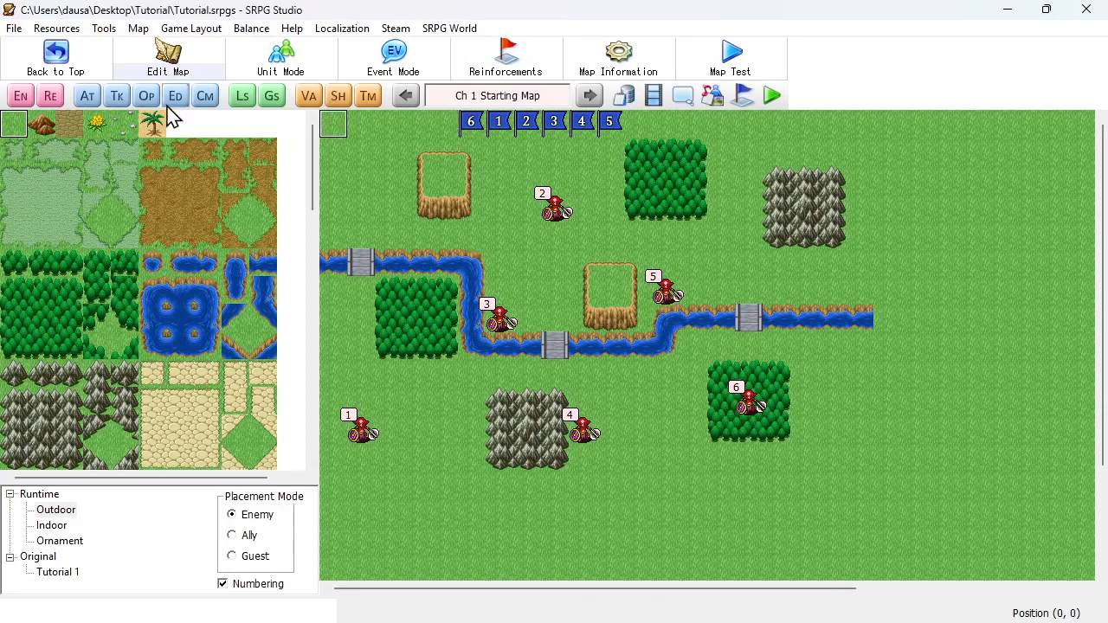
Correct the global switch's name from Ractivate Unit to Reactivate Unit and save the switches.
click(273, 101)
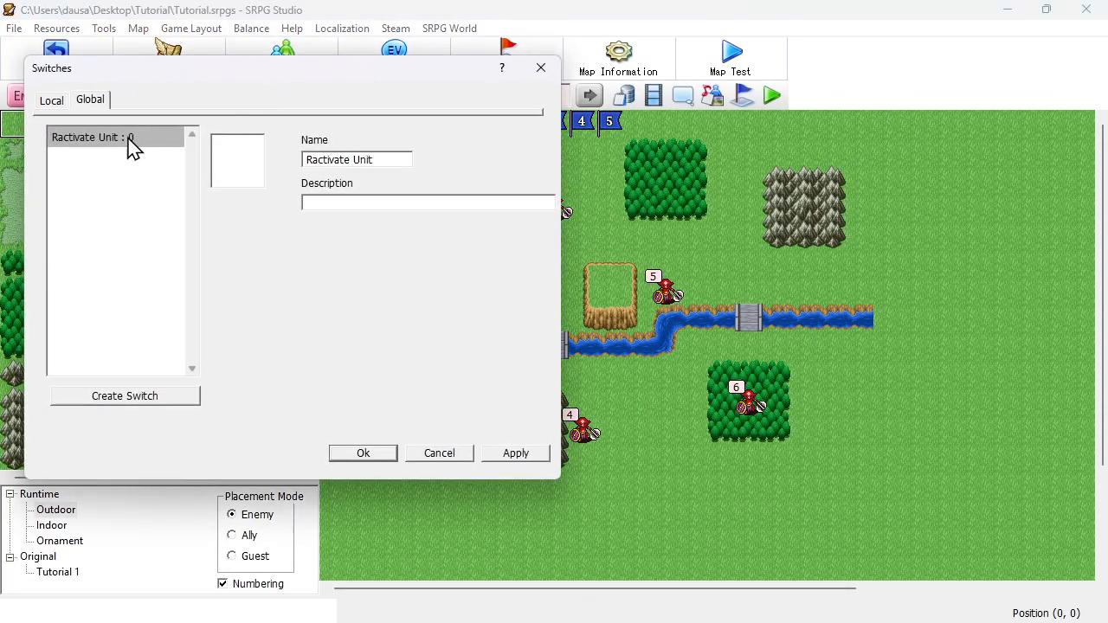
click(311, 159)
text(e)
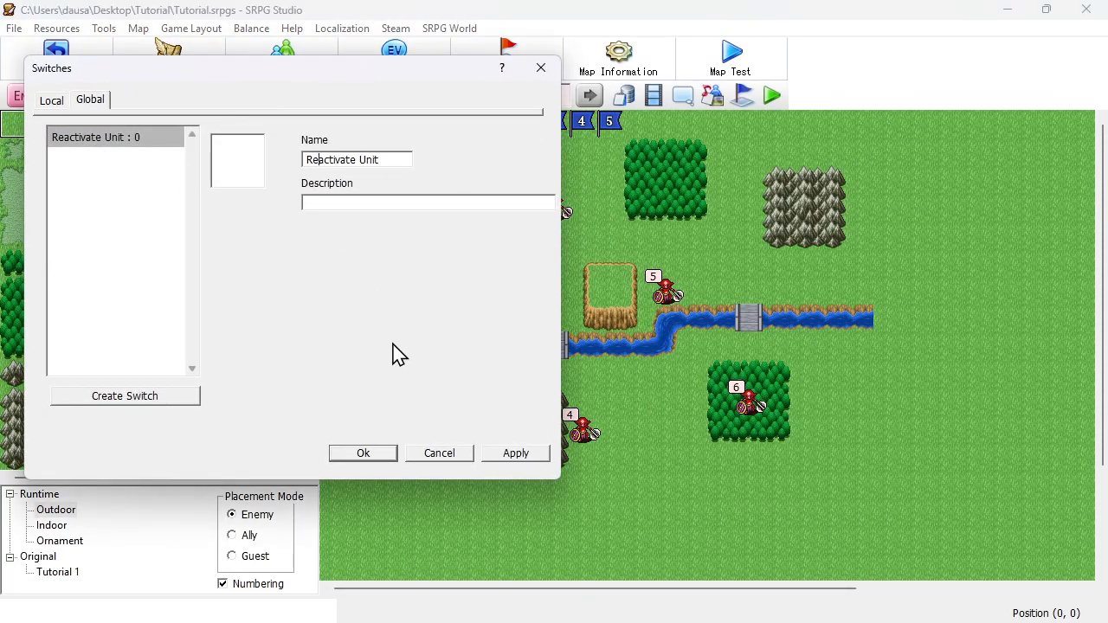
click(373, 459)
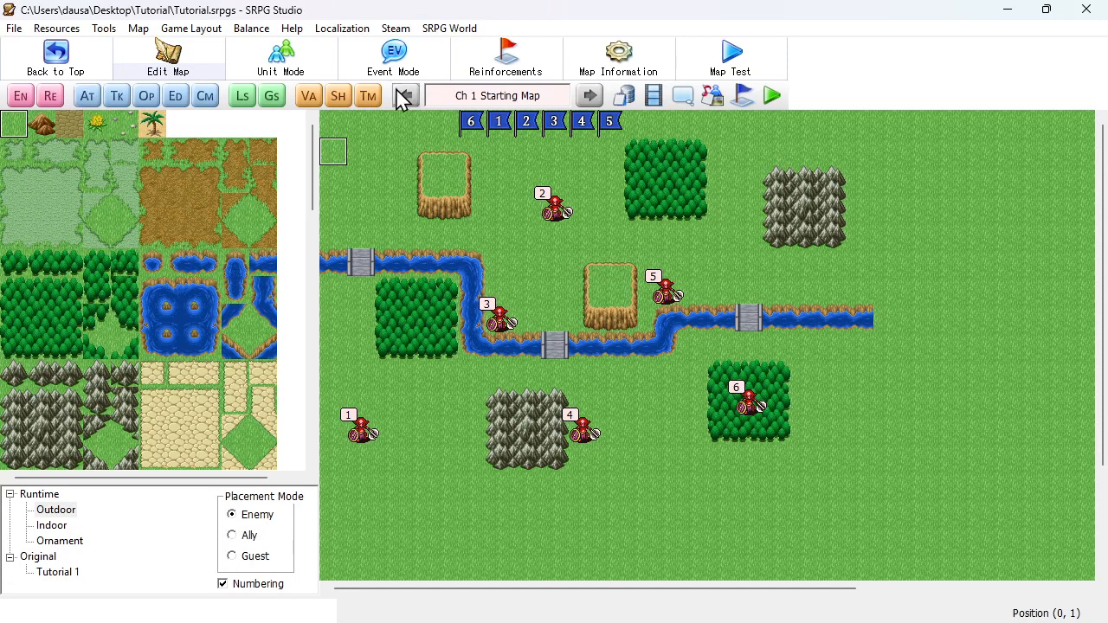
Open the Mage's unit events from the database's player units.
click(623, 101)
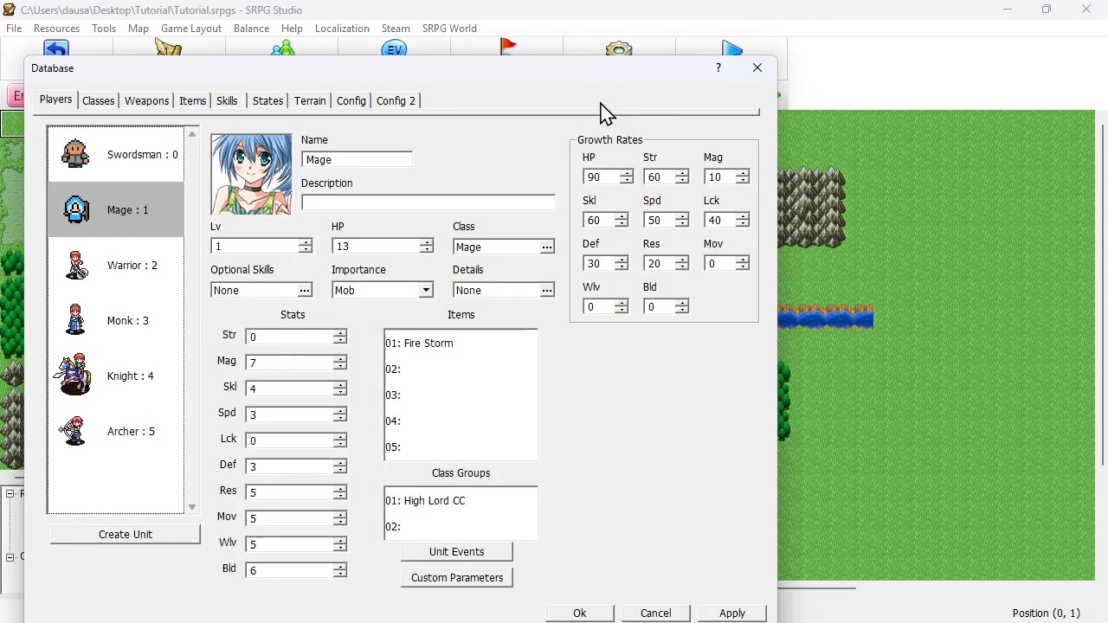
click(464, 554)
scroll(431, 324, down, 1)
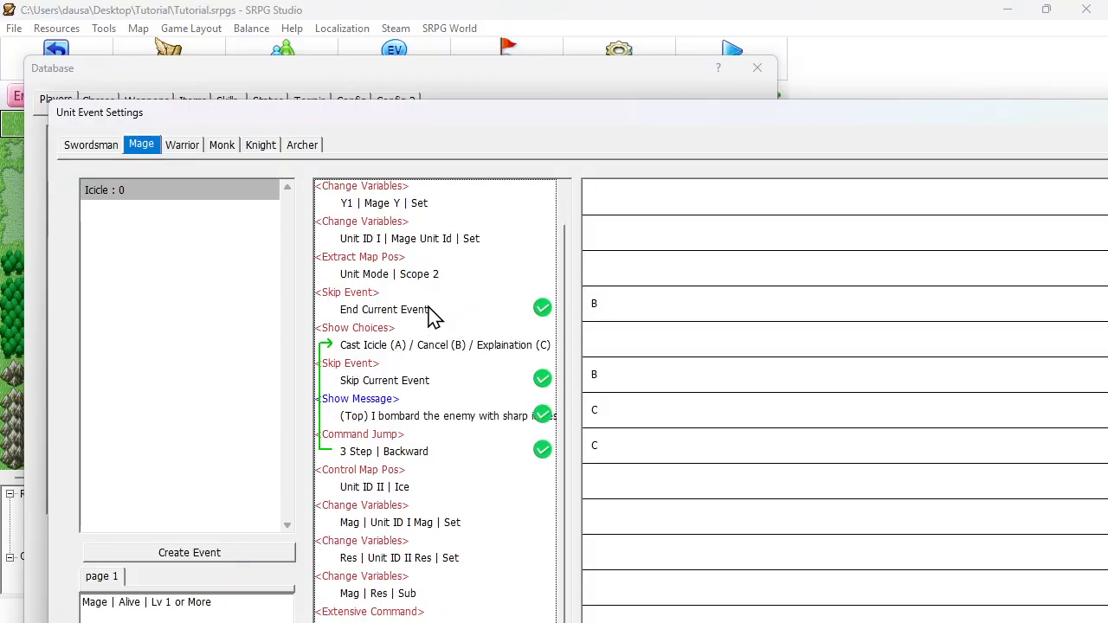
Change the Skip Event command directly after the Icicle event's Show Choices to End Current Event.
click(403, 365)
click(419, 405)
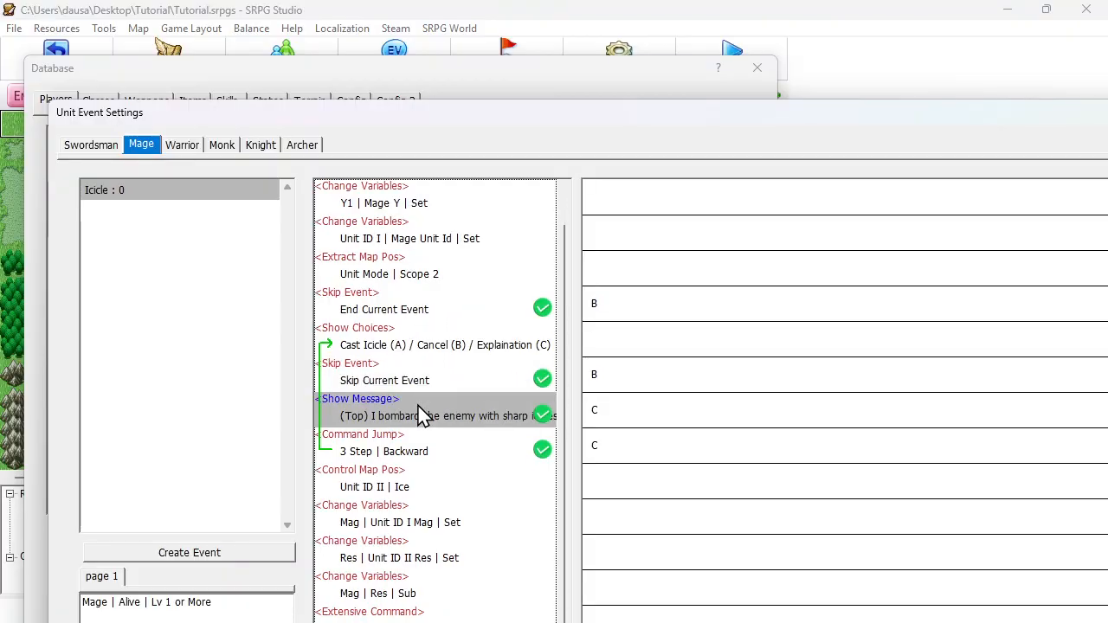
click(465, 385)
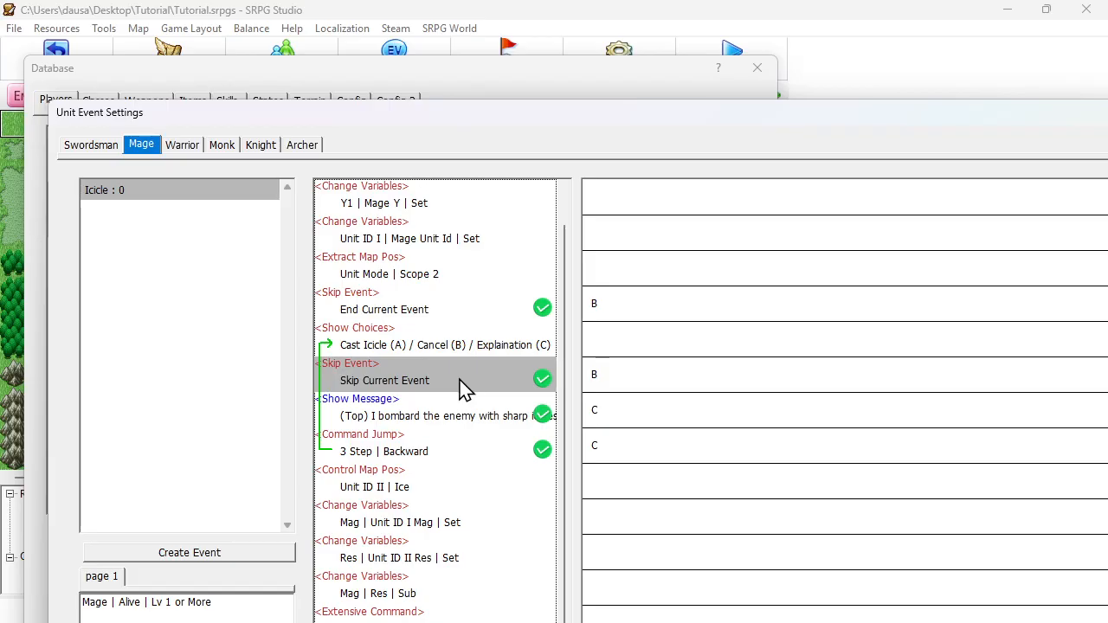
right_click(465, 392)
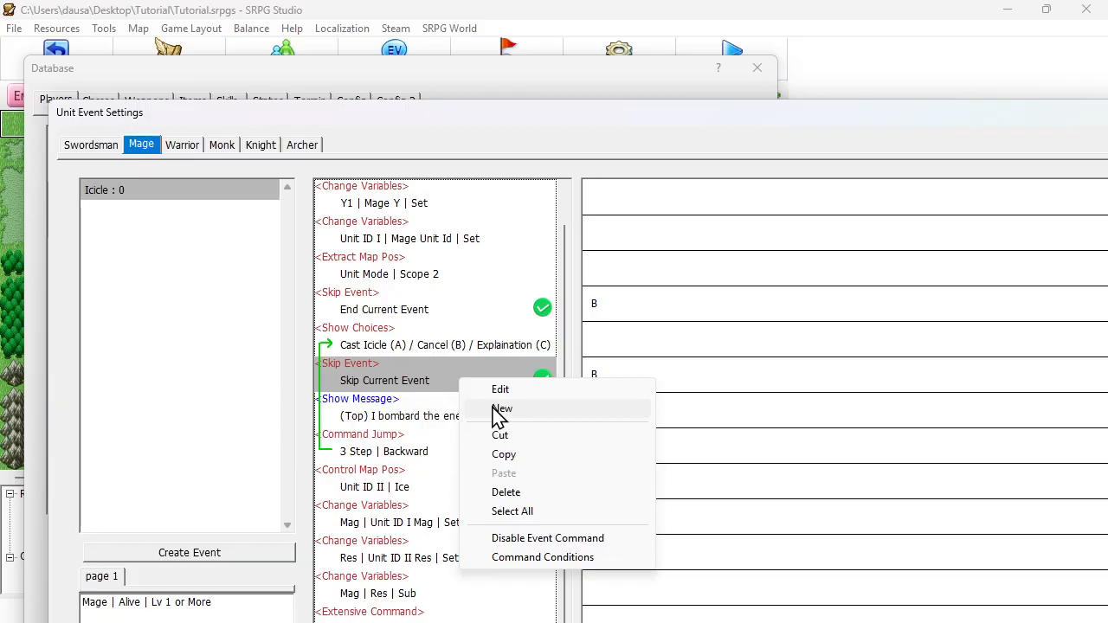
click(472, 351)
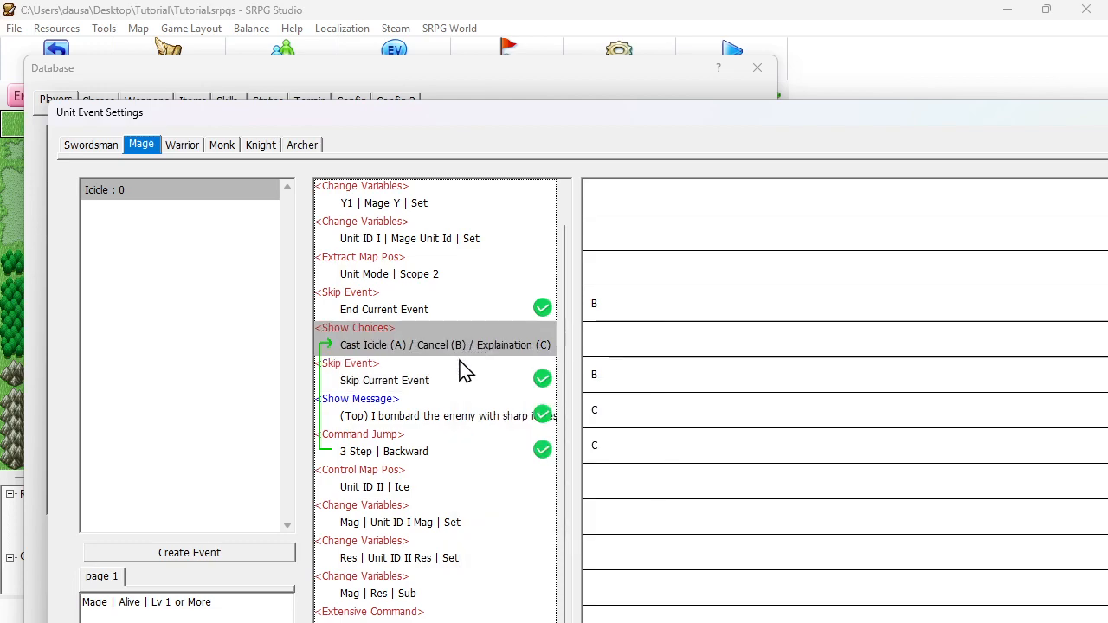
click(457, 385)
right_click(457, 387)
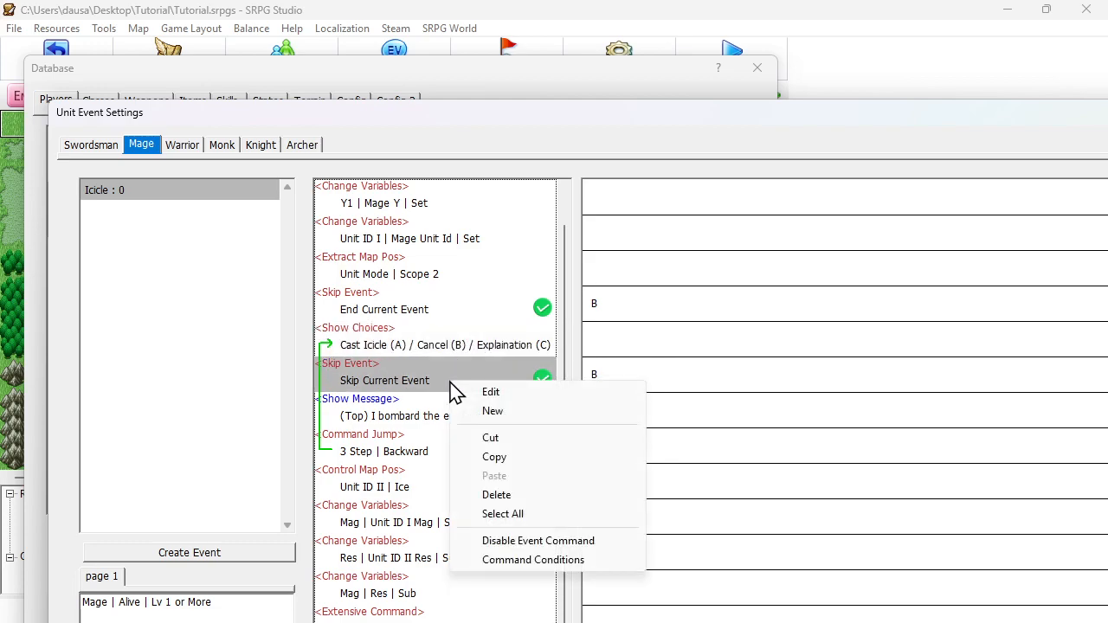
double_click(399, 379)
click(113, 254)
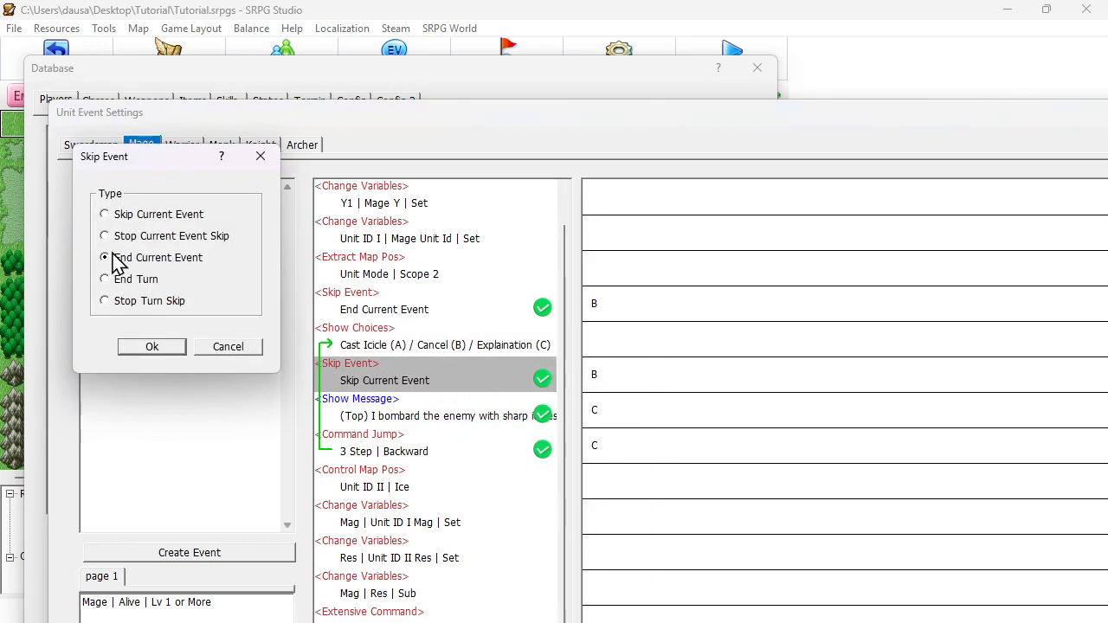
click(151, 348)
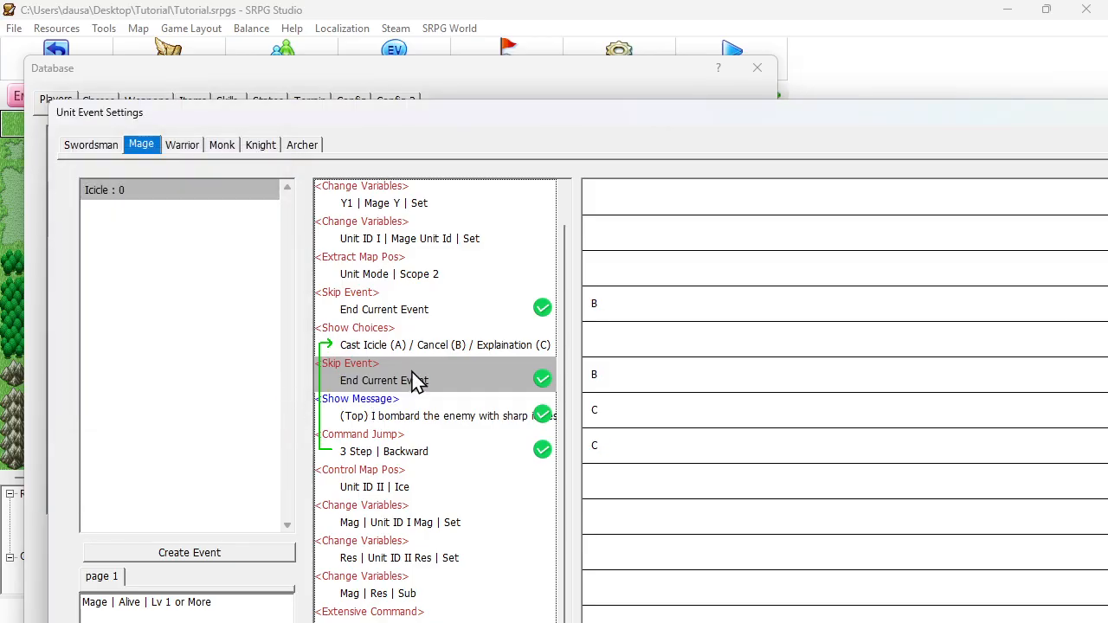
Insert a Change Switches command after Show Choices that turns the Reactivate Unit switch on.
click(416, 351)
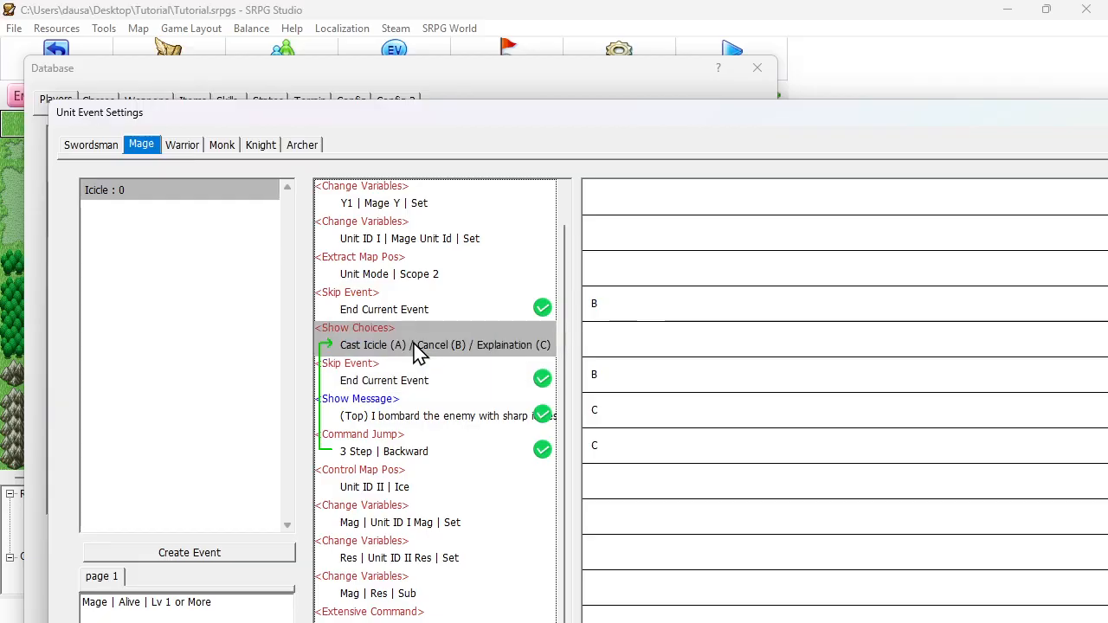
right_click(415, 351)
click(451, 374)
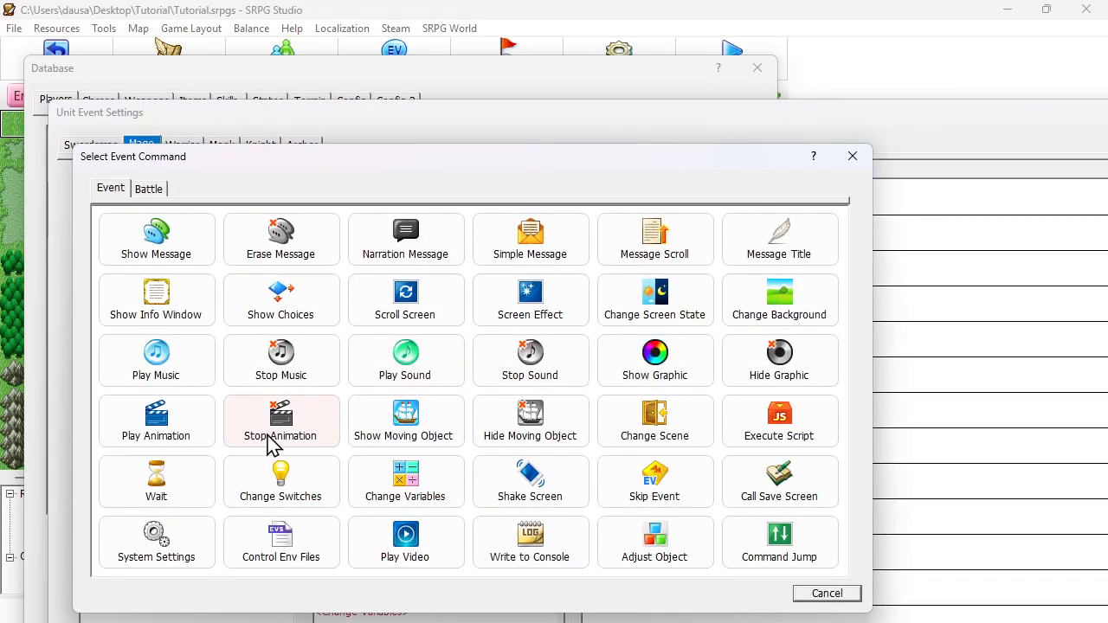
click(246, 489)
click(294, 495)
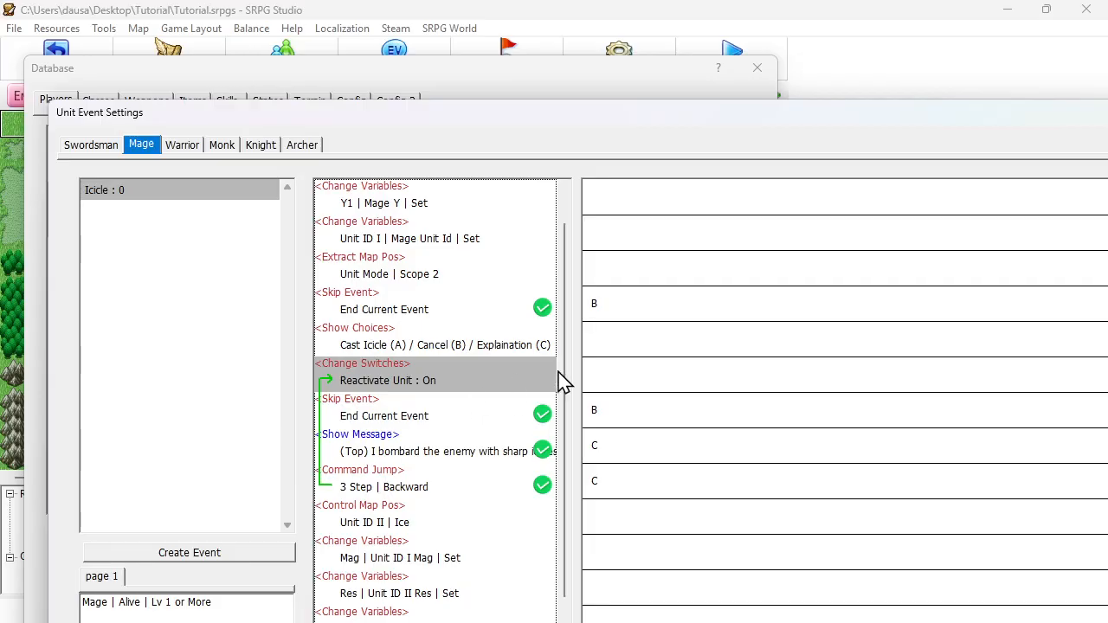
Make the new Reactivate Unit switch command conditional on self switch B.
double_click(615, 376)
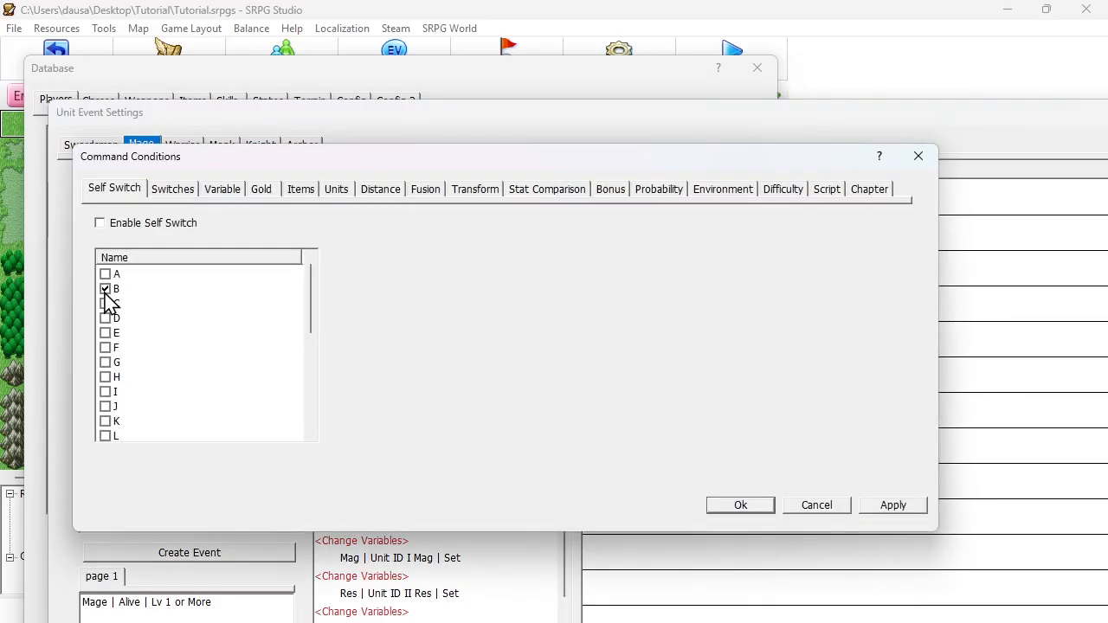
click(105, 223)
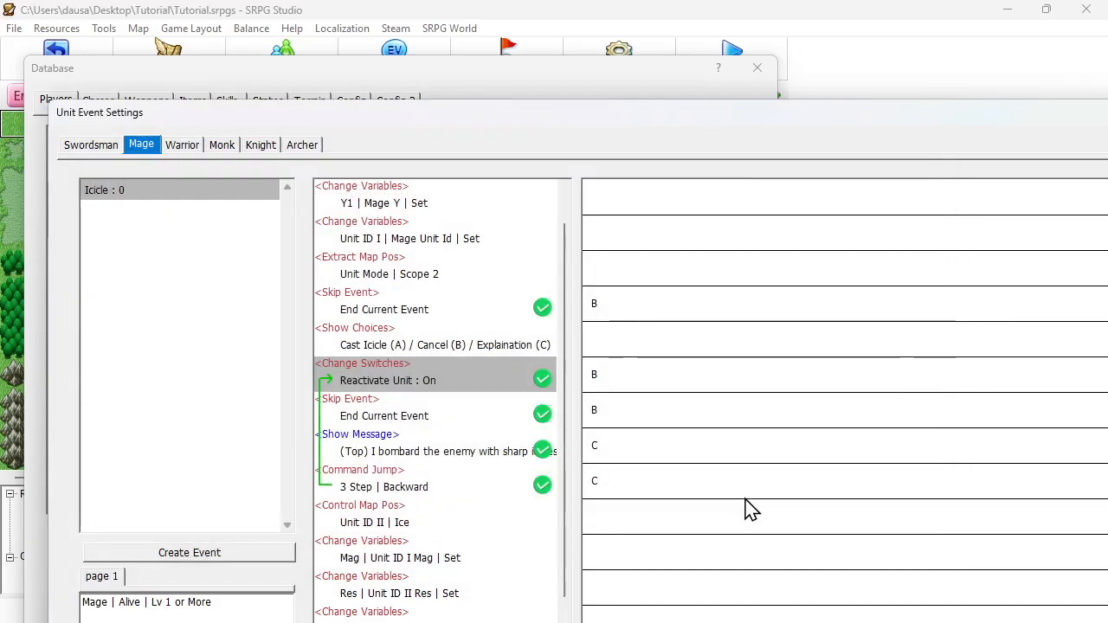
click(757, 509)
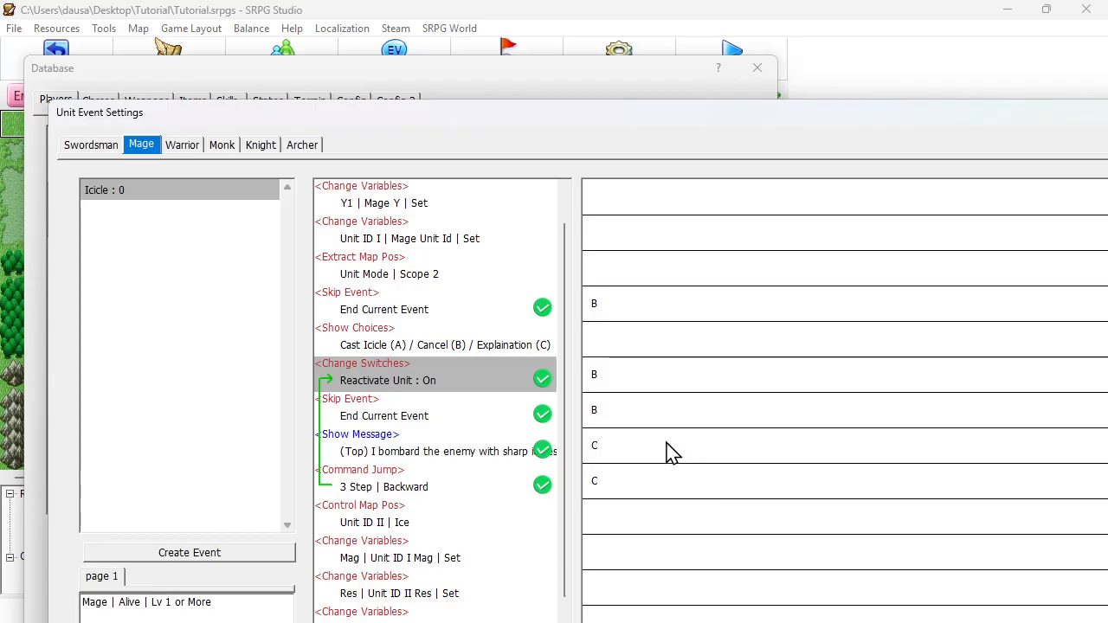
click(455, 346)
click(437, 379)
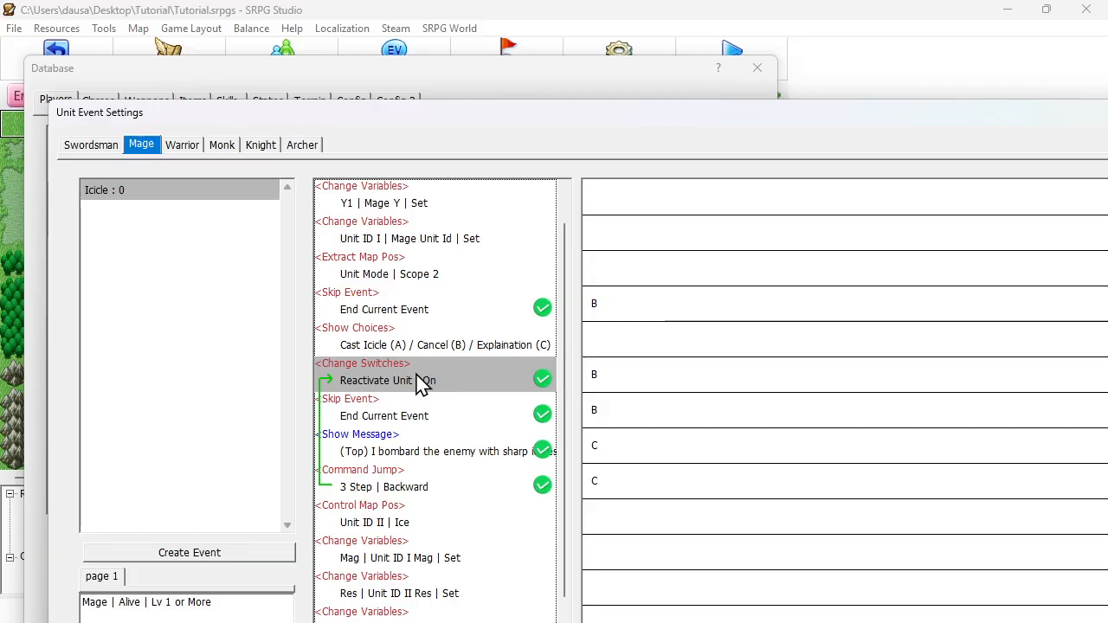
click(407, 418)
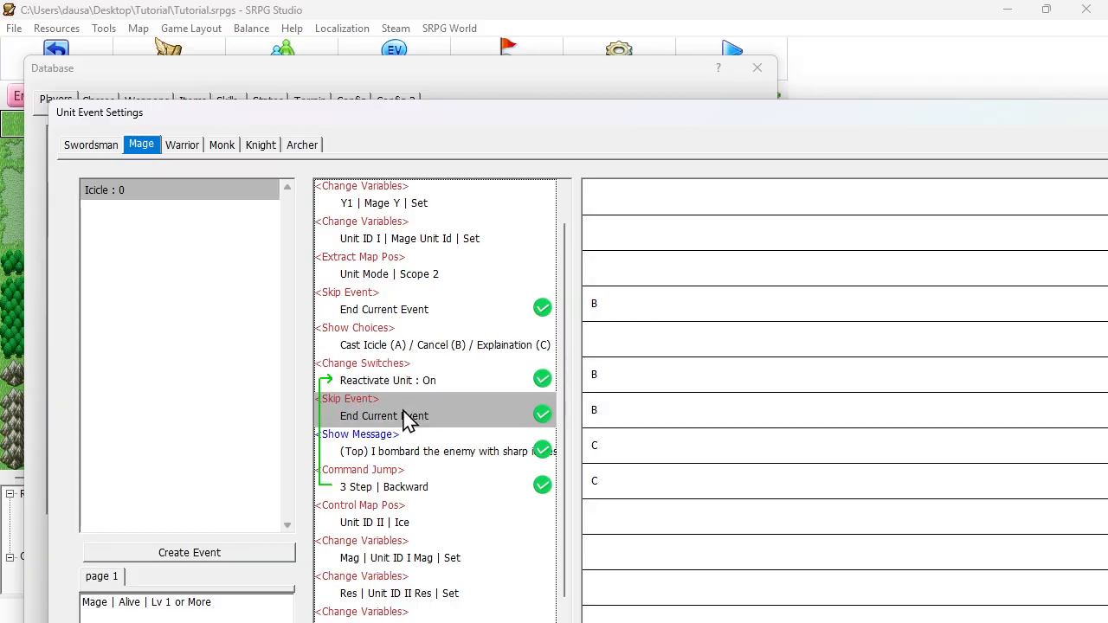
click(404, 388)
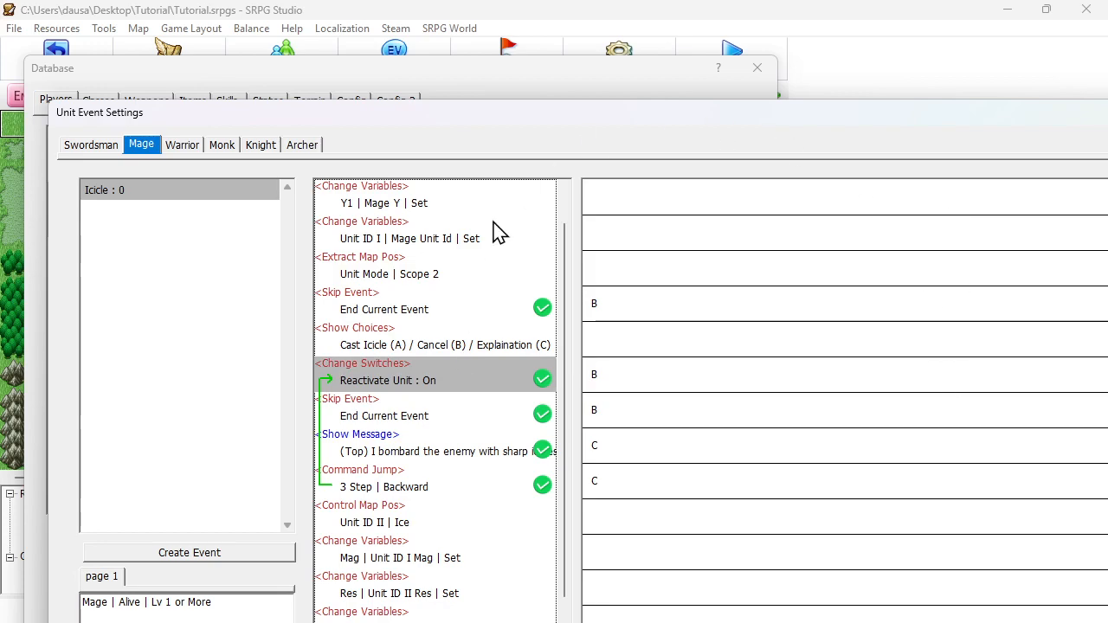
scroll(500, 232, down, 1)
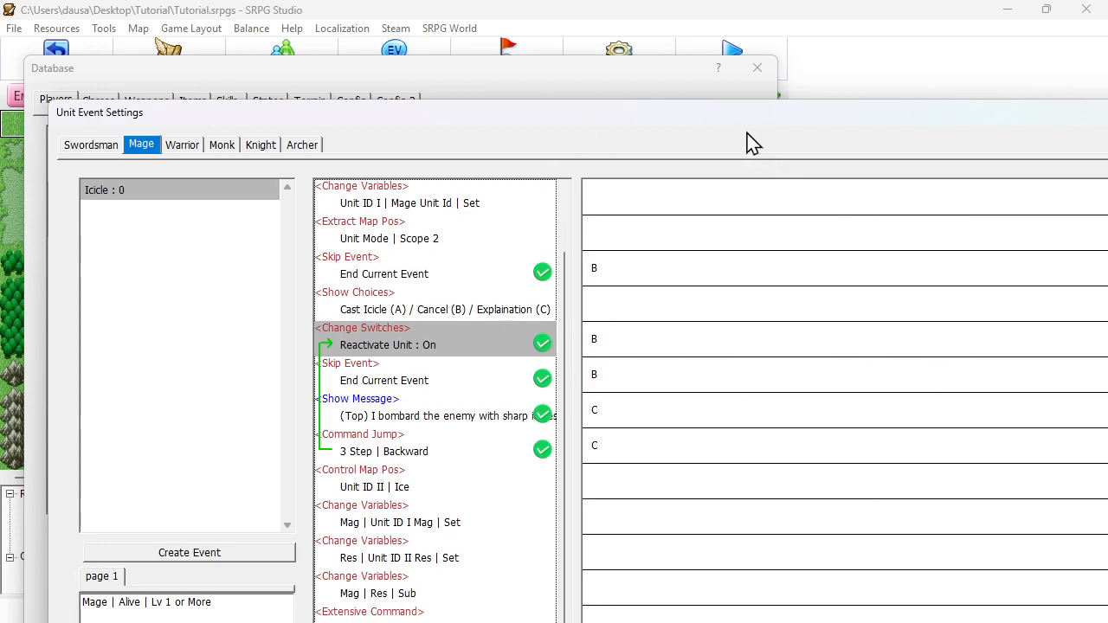
Accept the edited unit event settings and close the database, keeping the changes.
drag(744, 114, 721, 14)
click(932, 612)
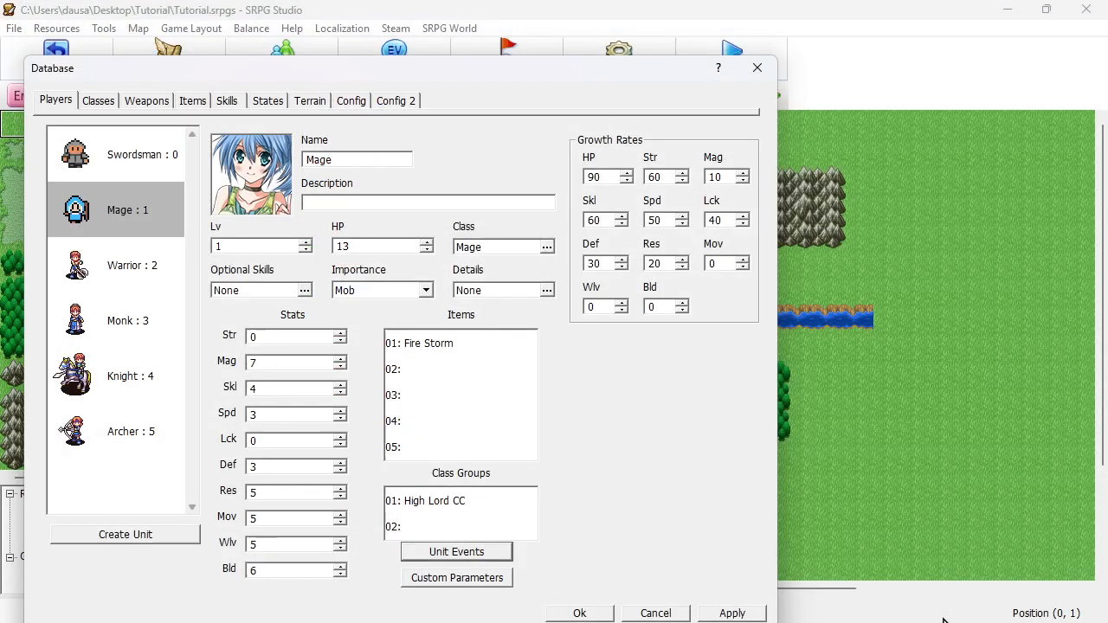
click(580, 613)
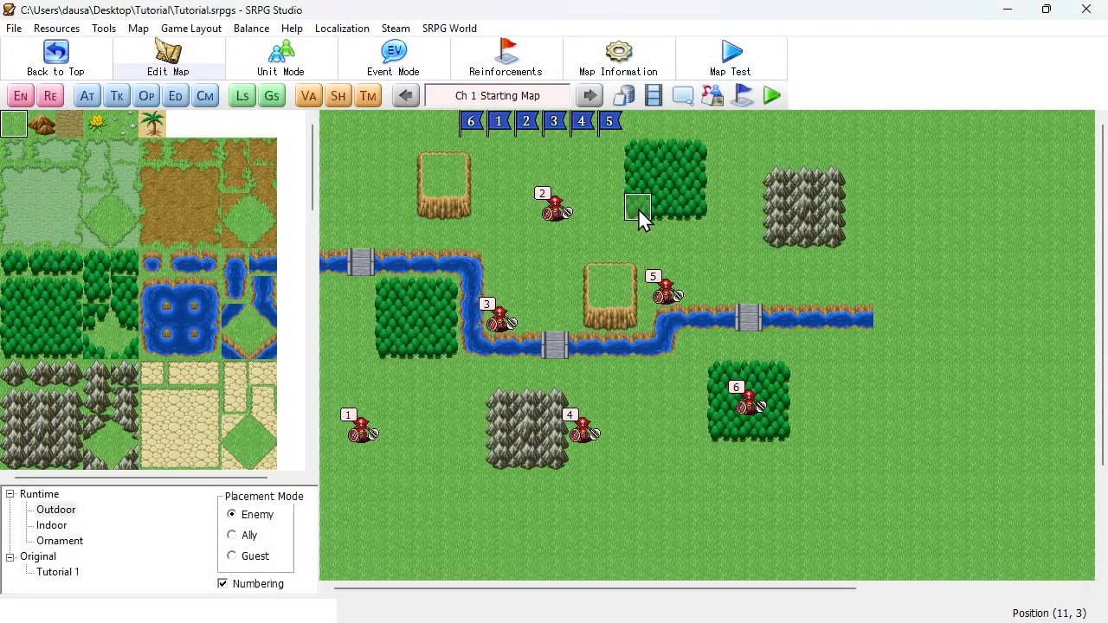
Launch a test play with a new game and start the chapter's battle.
click(770, 96)
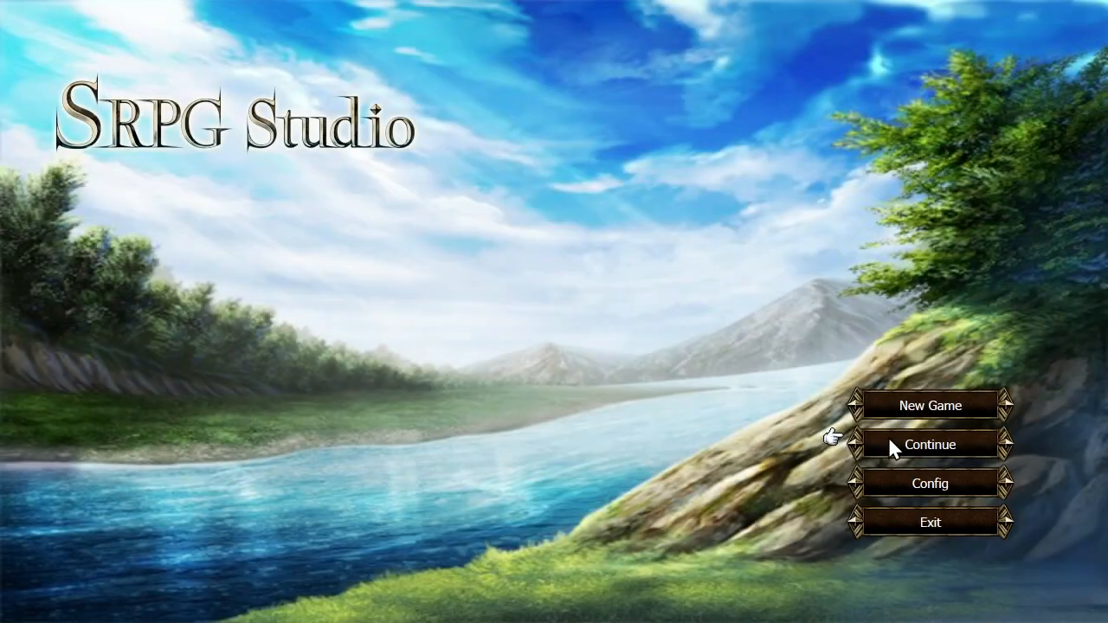
click(888, 436)
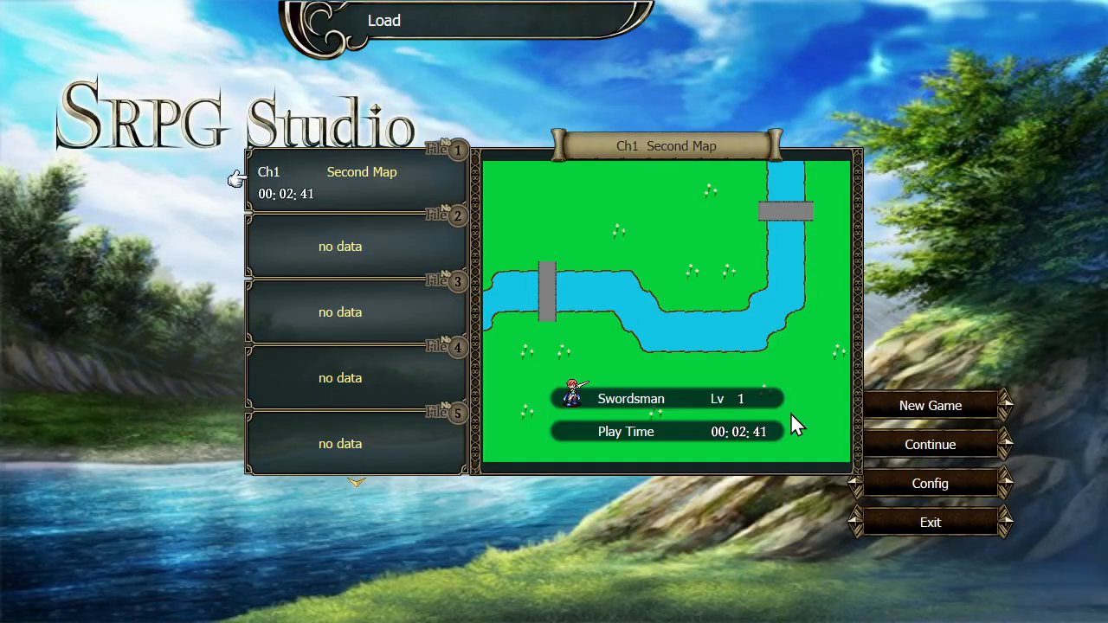
right_click(790, 412)
click(906, 403)
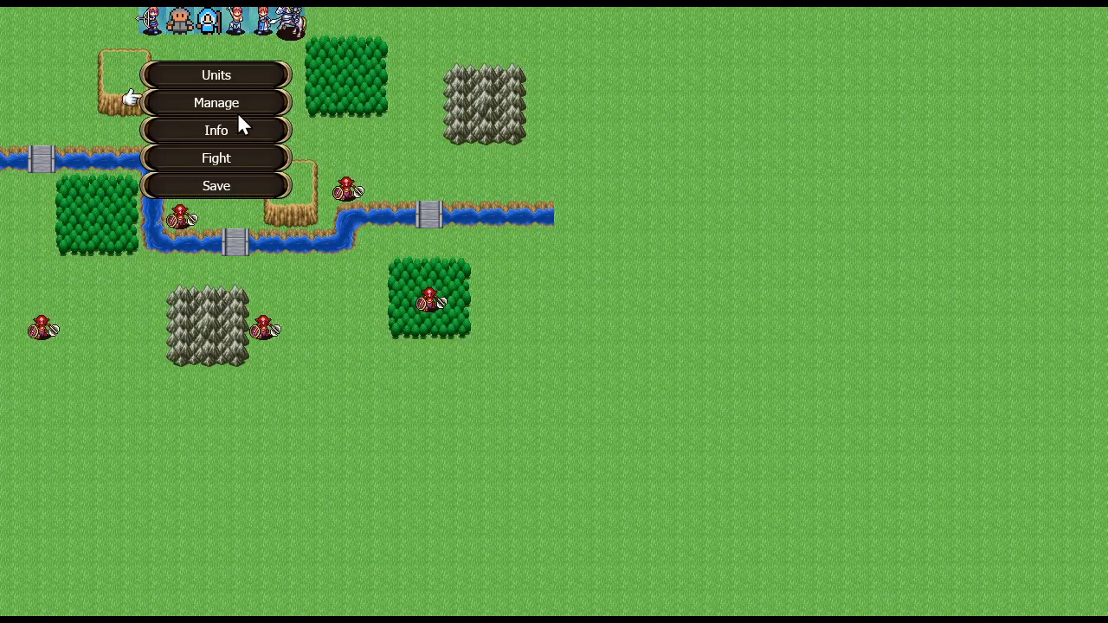
click(216, 159)
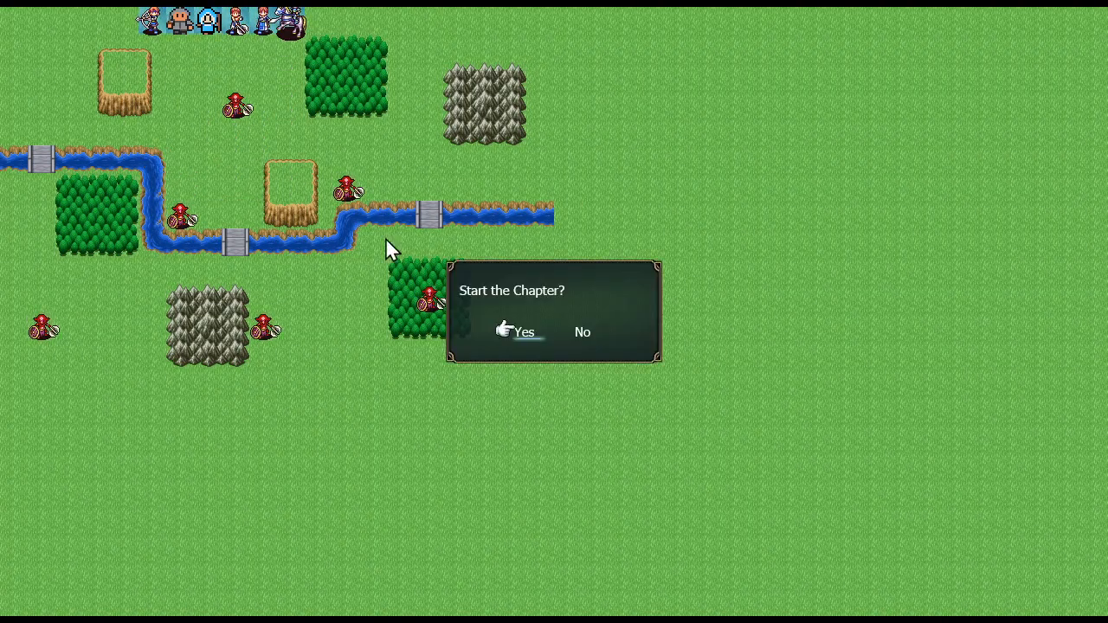
click(523, 333)
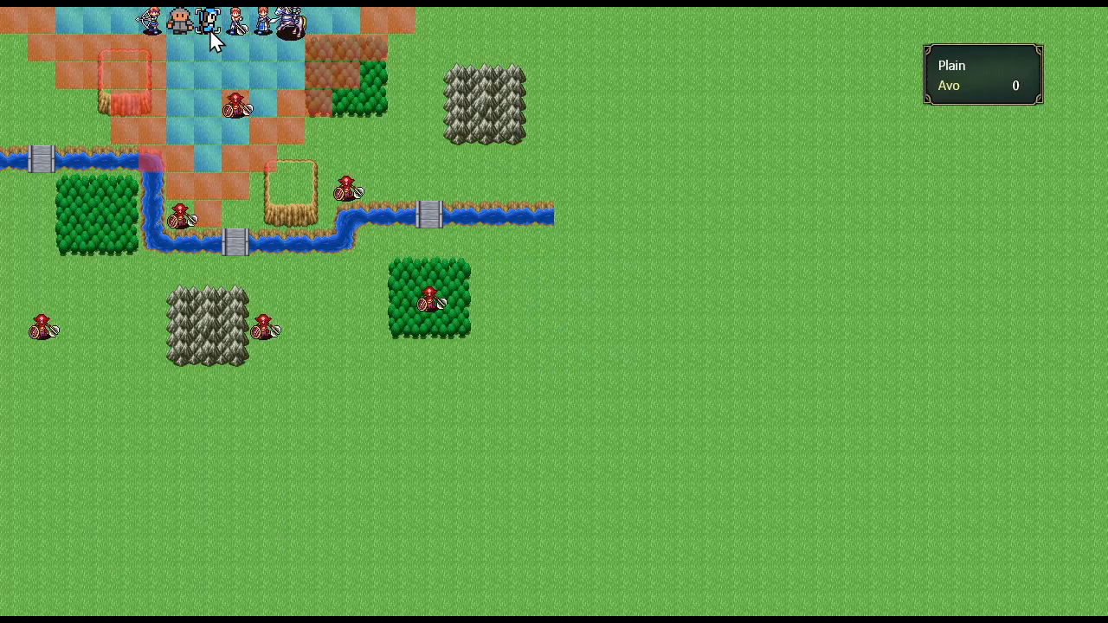
click(209, 29)
click(208, 77)
click(243, 113)
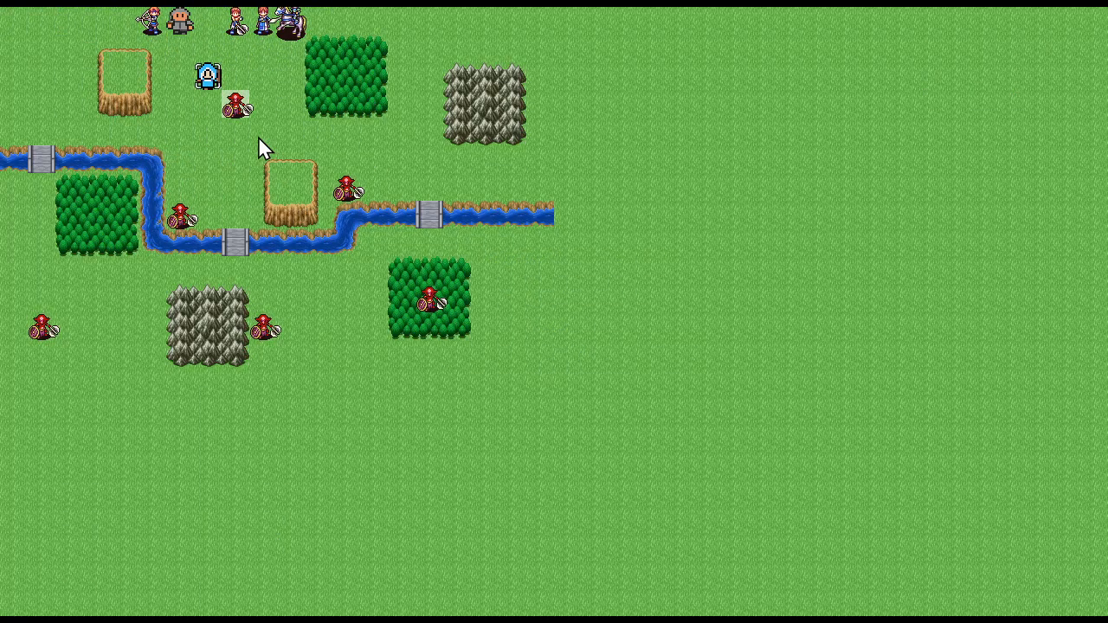
right_click(238, 125)
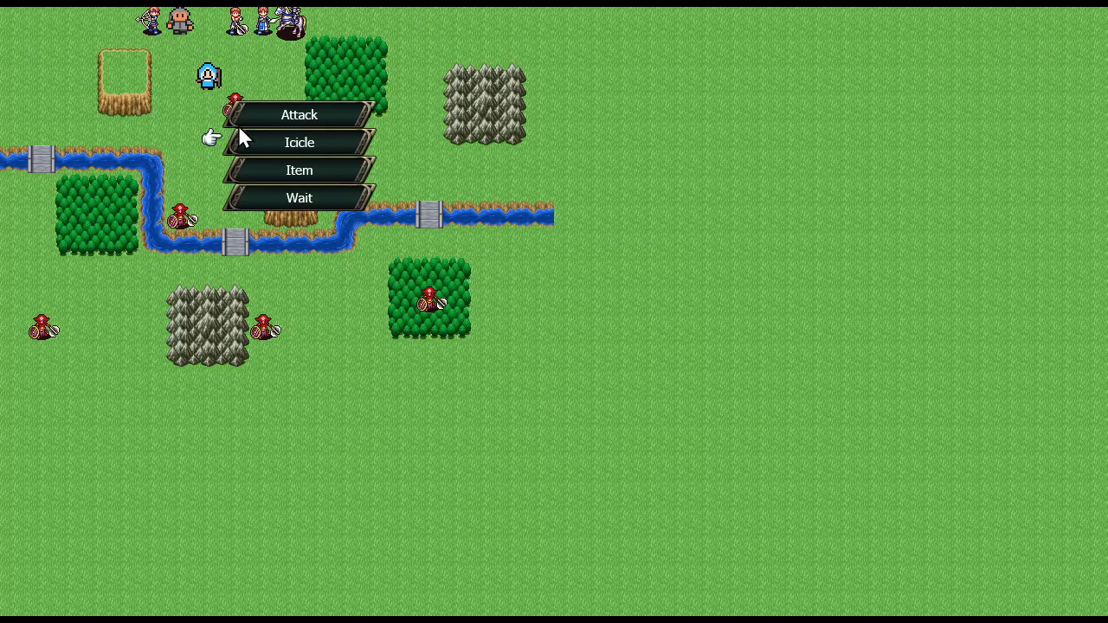
right_click(200, 110)
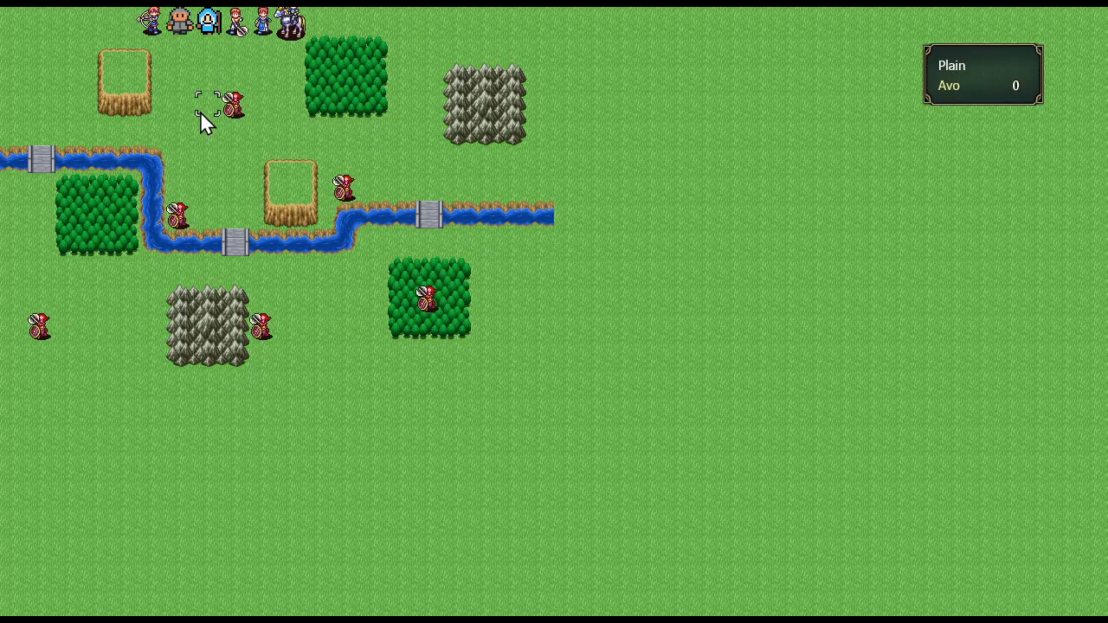
Move the Mage two tiles down beside the nearest Goblin, target it with Icicle, and choose Cancel to test the reactivation.
click(206, 26)
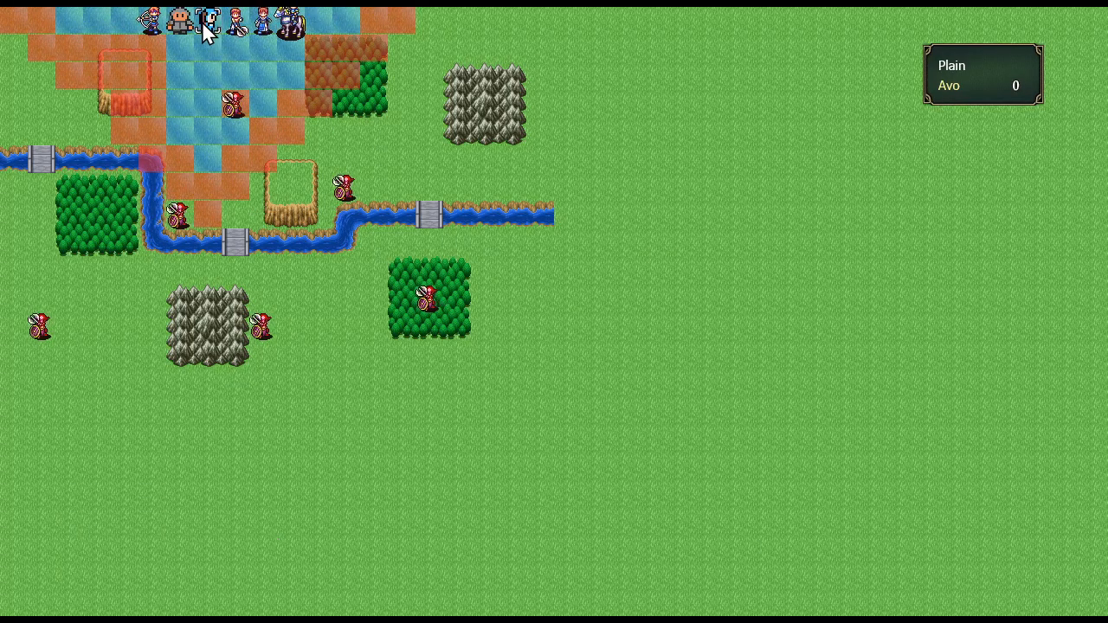
click(208, 71)
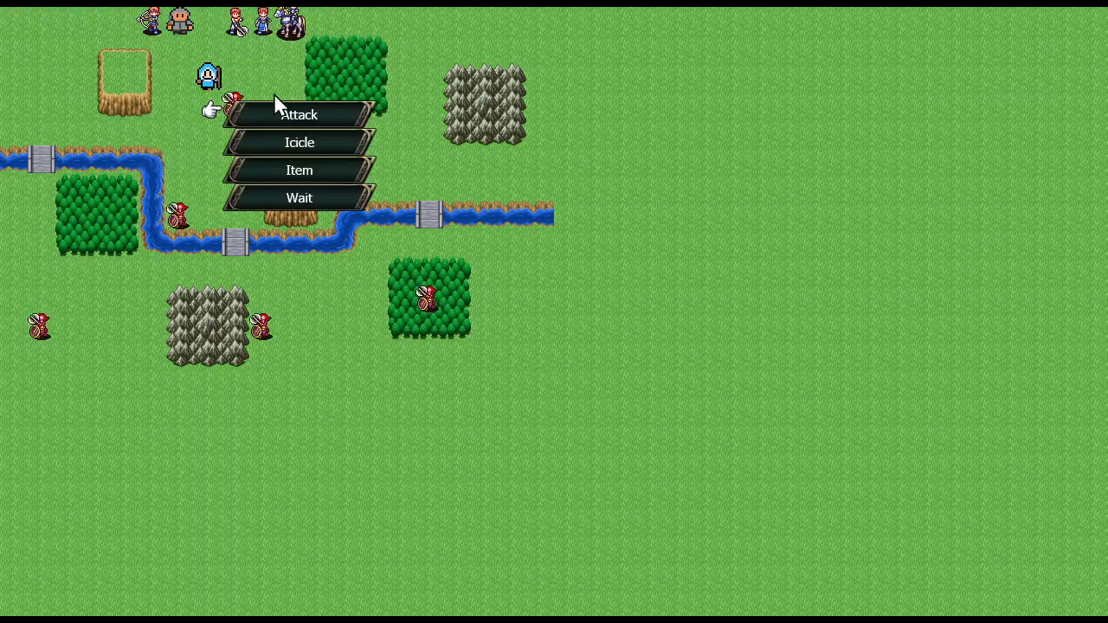
click(285, 142)
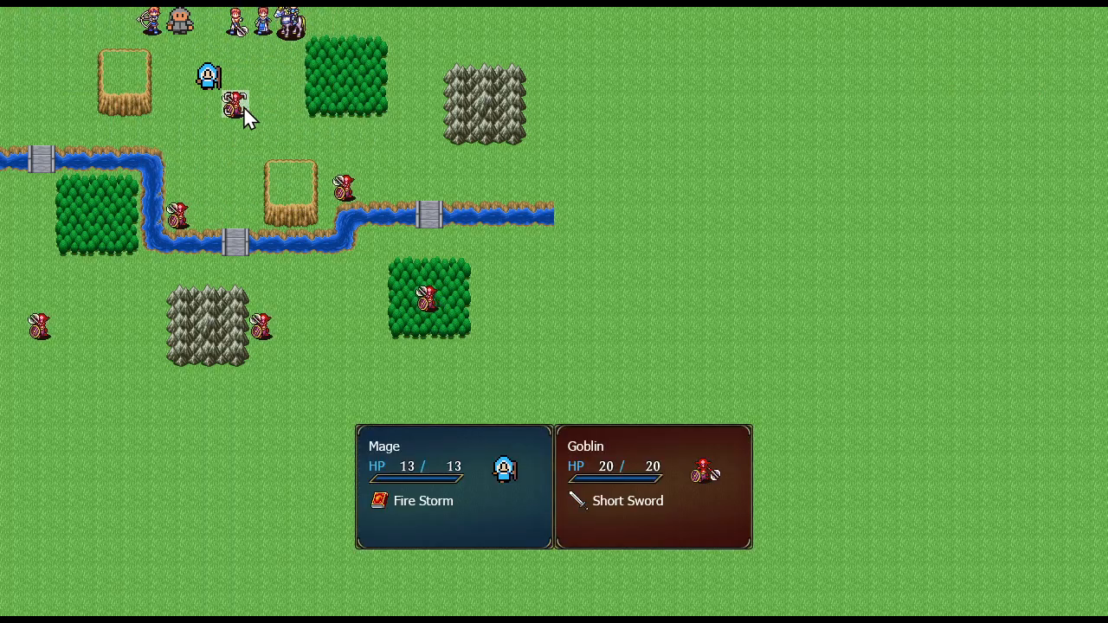
click(243, 106)
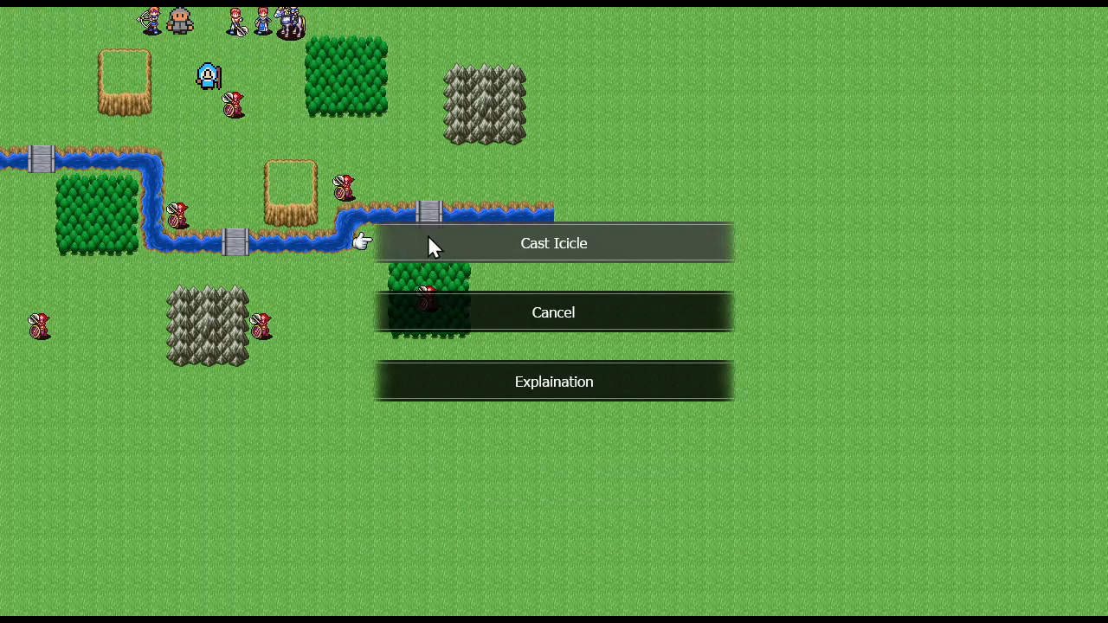
click(462, 312)
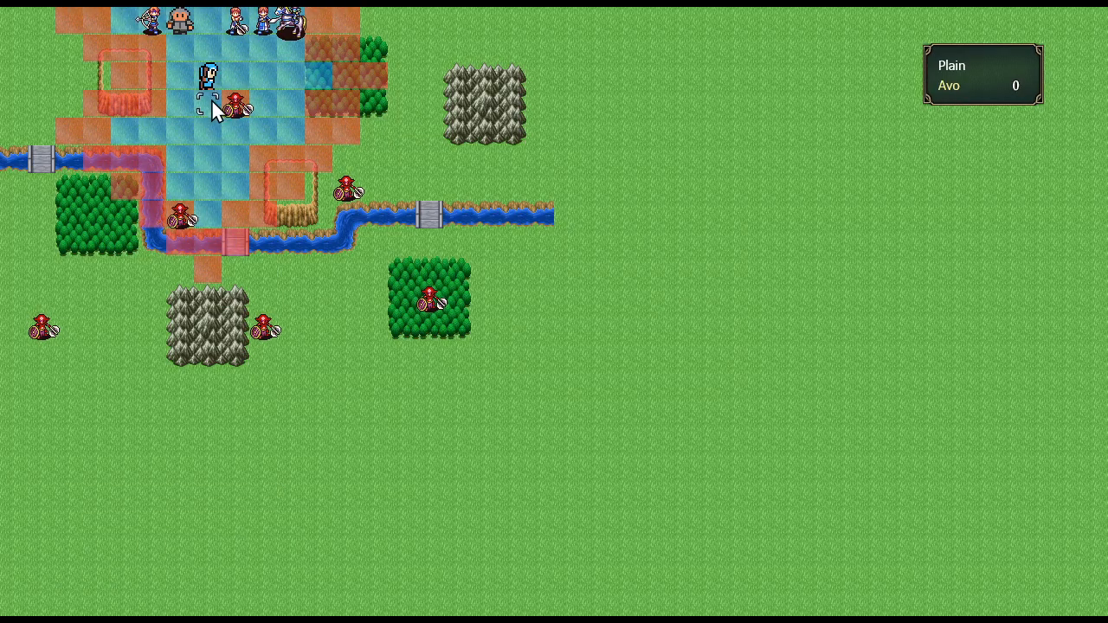
right_click(206, 128)
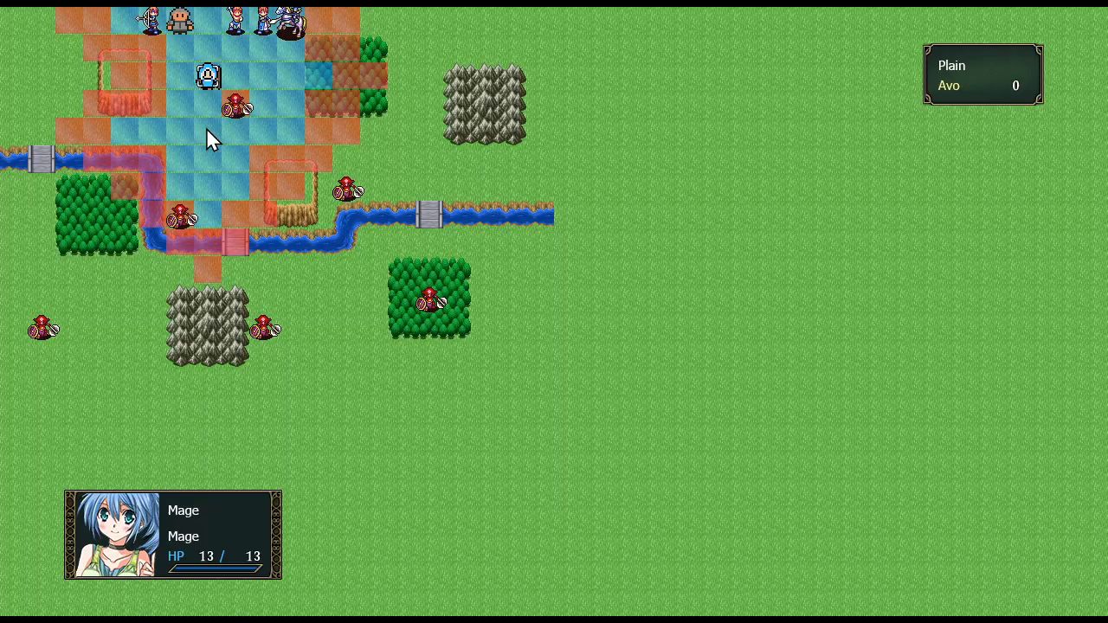
Reselect the Mage to check that it can act again, deselect it, and quit the test play.
click(211, 80)
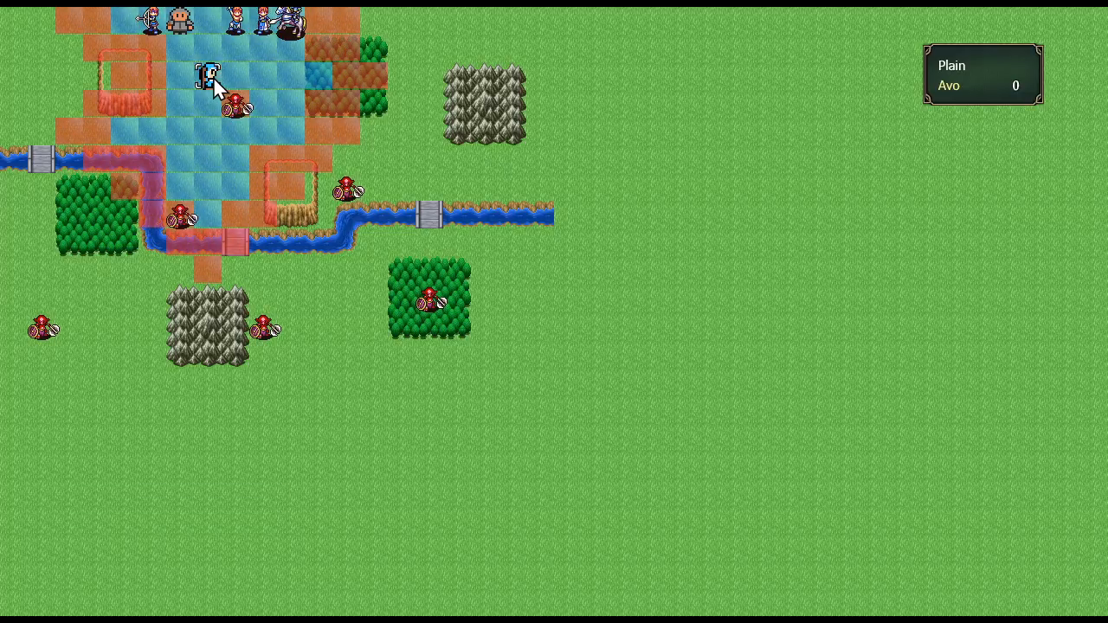
right_click(211, 26)
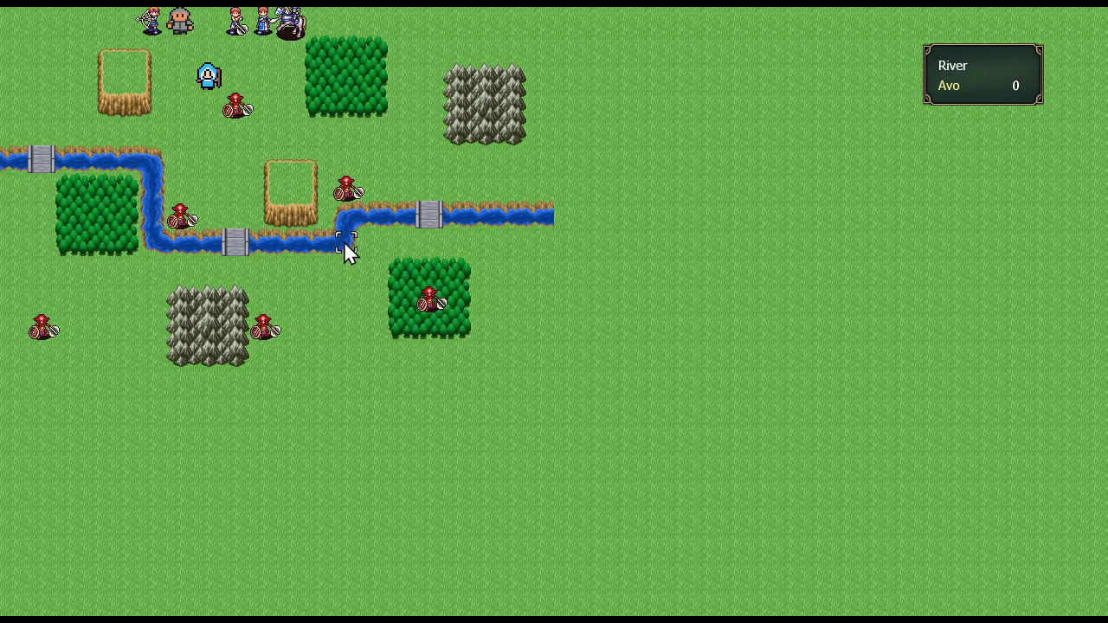
key(Escape)
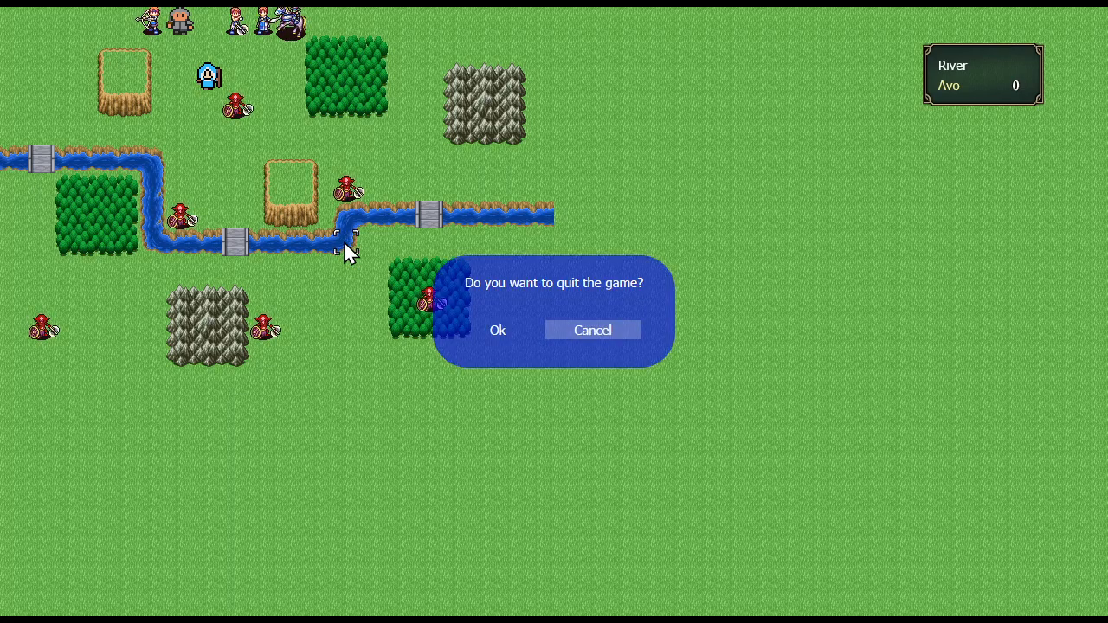
key(Left)
key(Return)
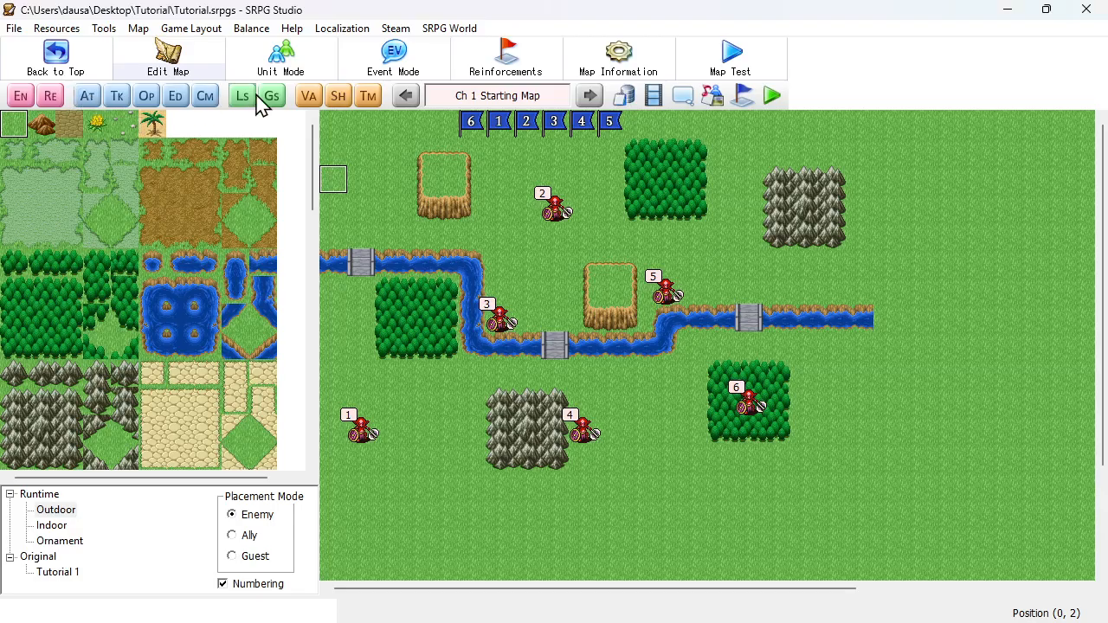
Review the player position variables P1X through P6Y on page 3 of the variable list, then close the list.
click(306, 102)
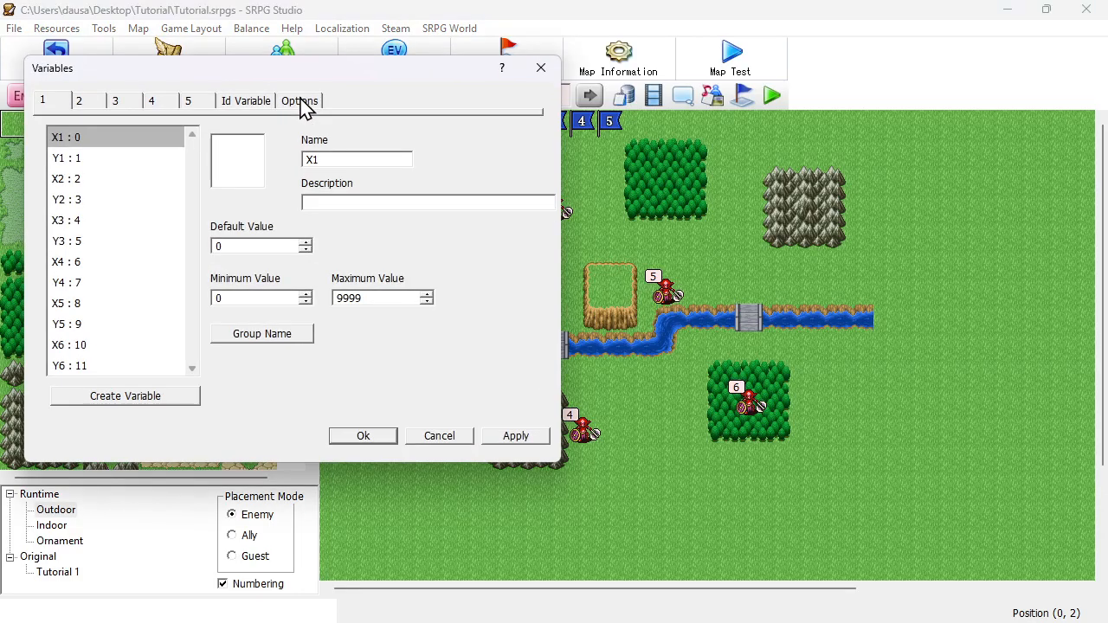
click(98, 108)
click(120, 108)
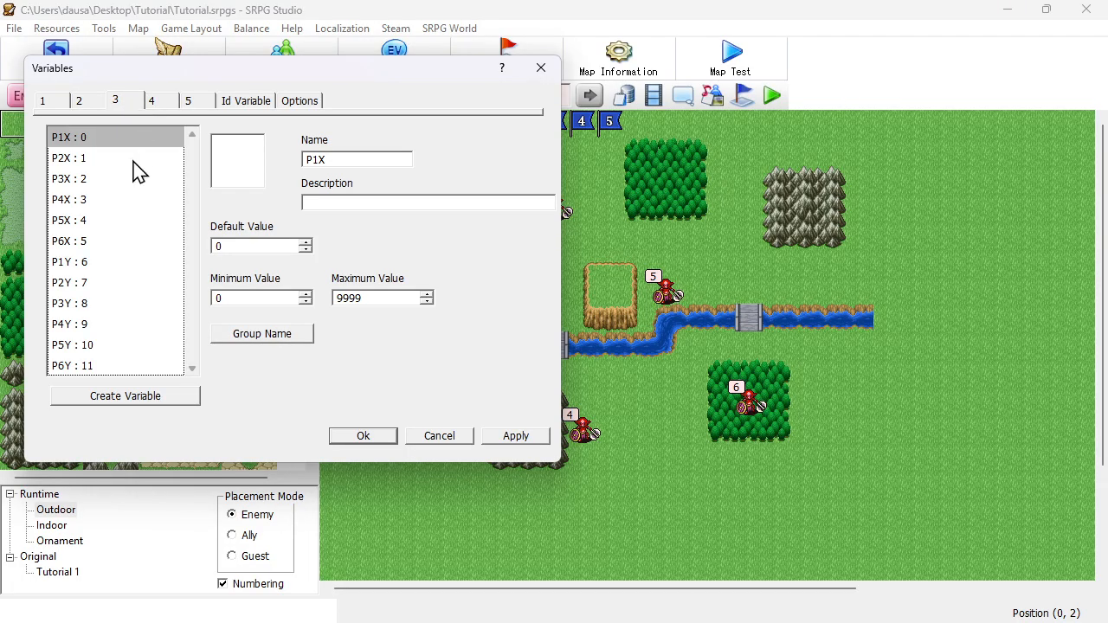
click(125, 99)
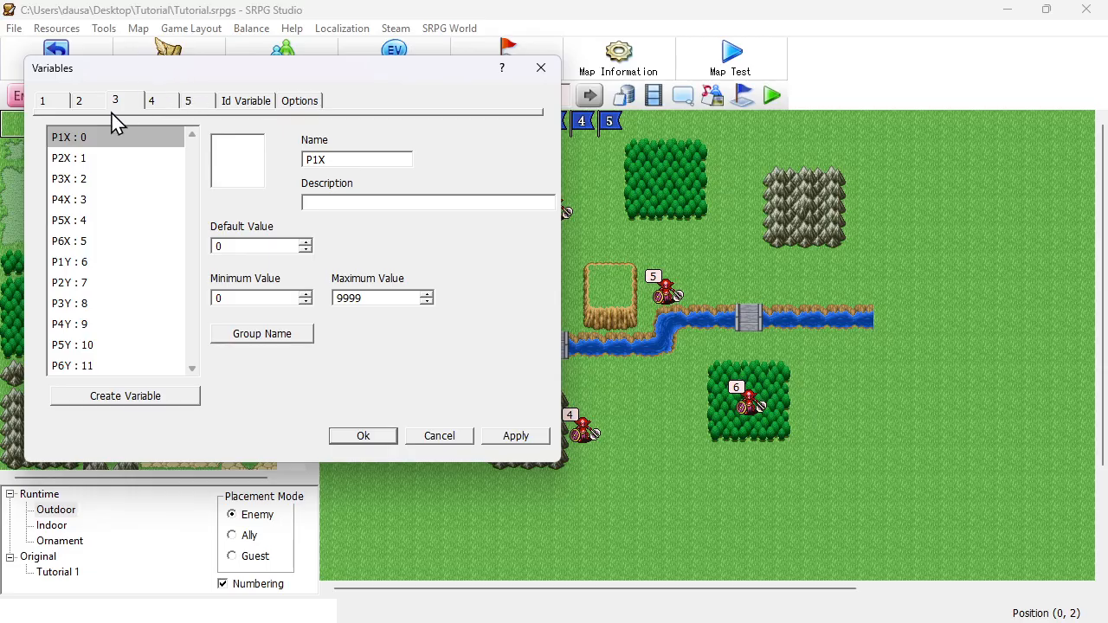
click(124, 141)
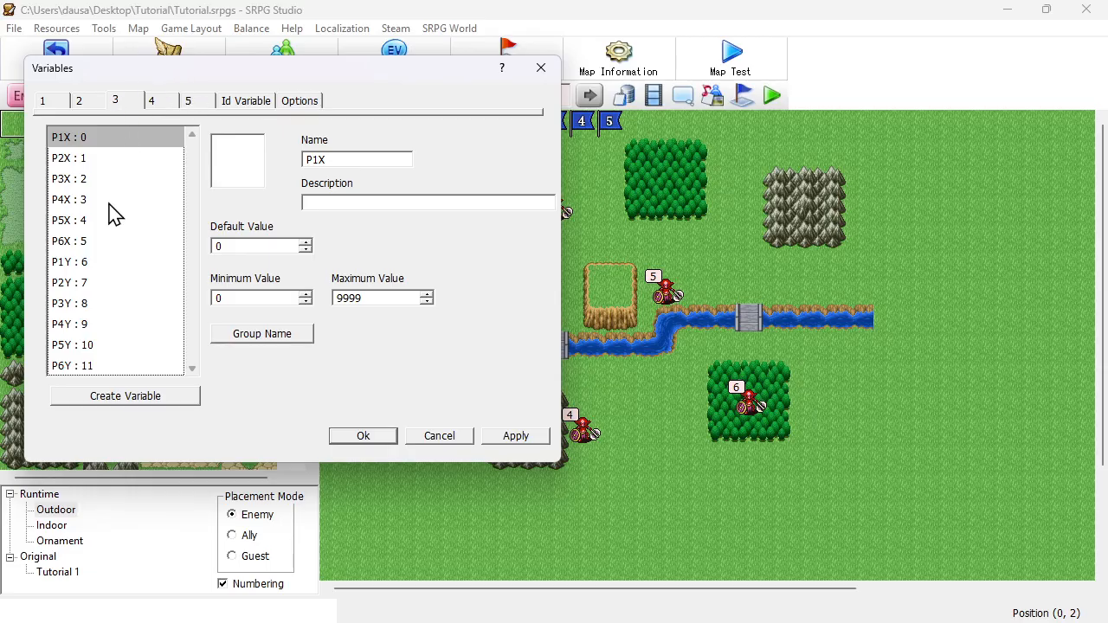
shift+click(97, 242)
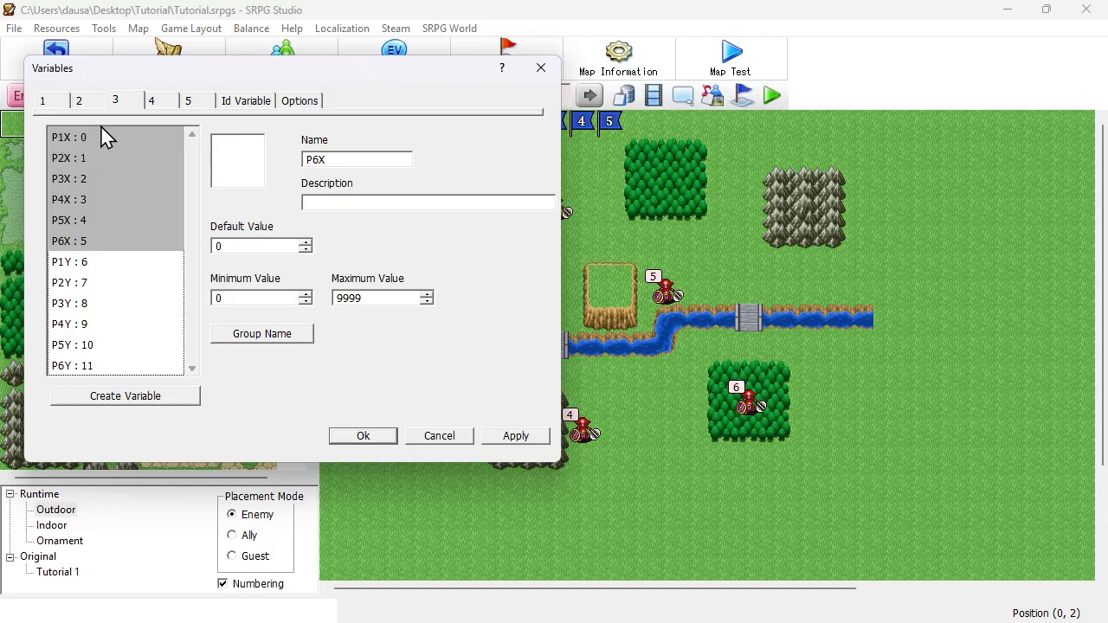
click(97, 264)
click(90, 365)
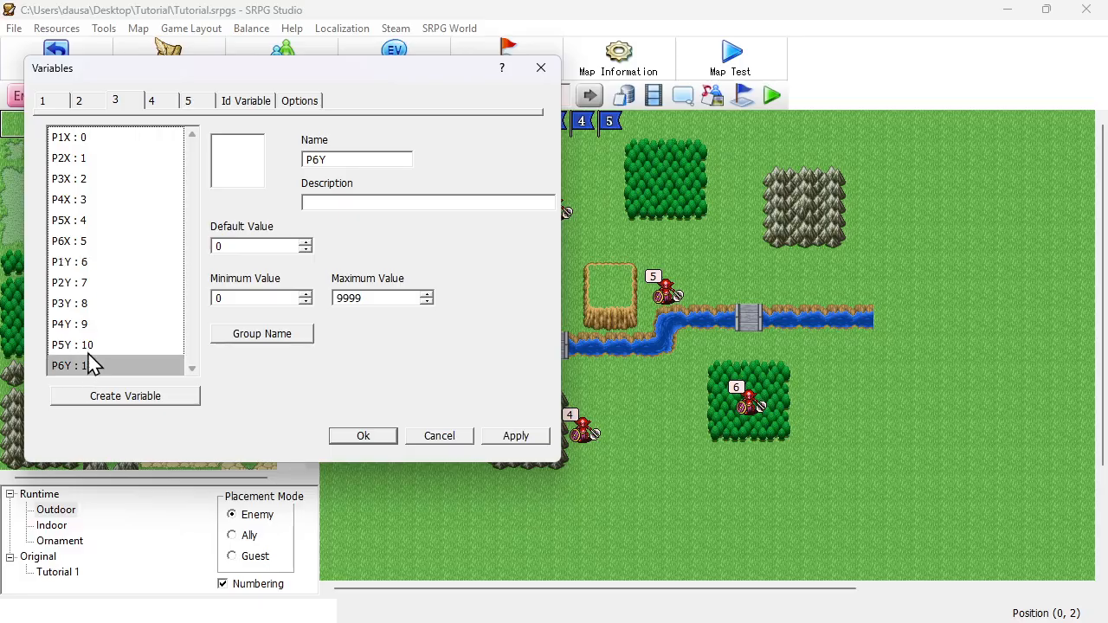
click(121, 139)
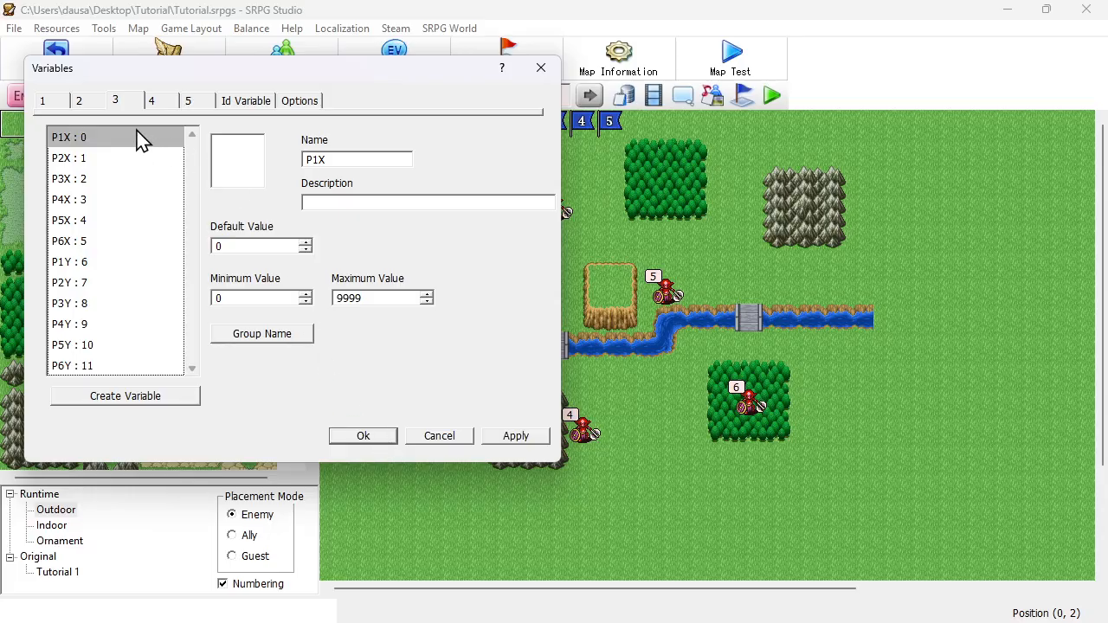
click(364, 435)
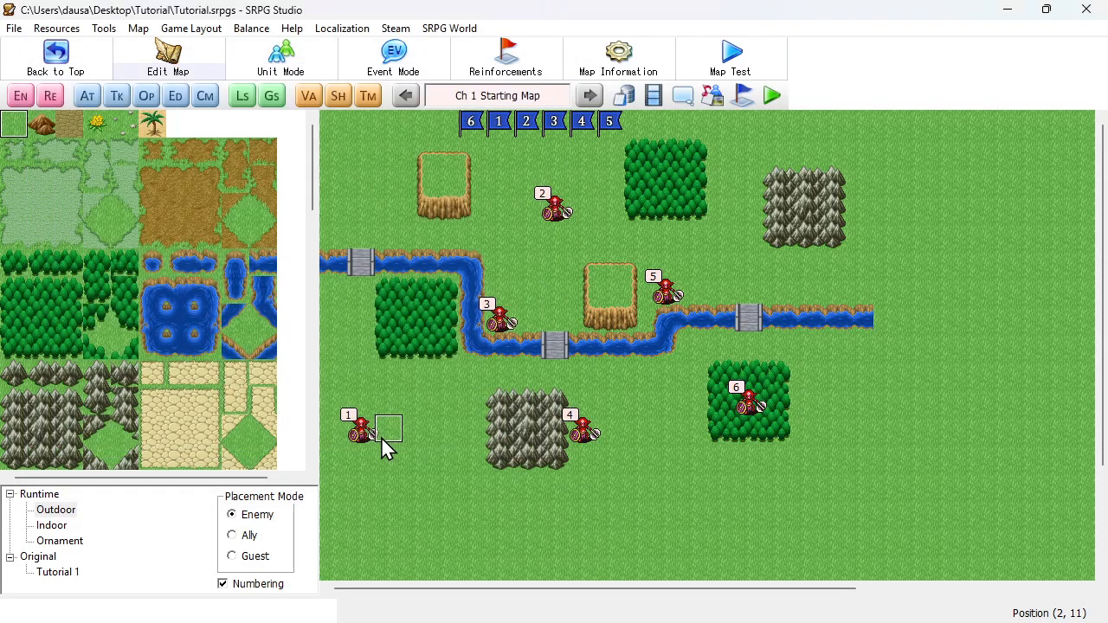
Open the map common event Starting Locations in the event settings.
click(90, 93)
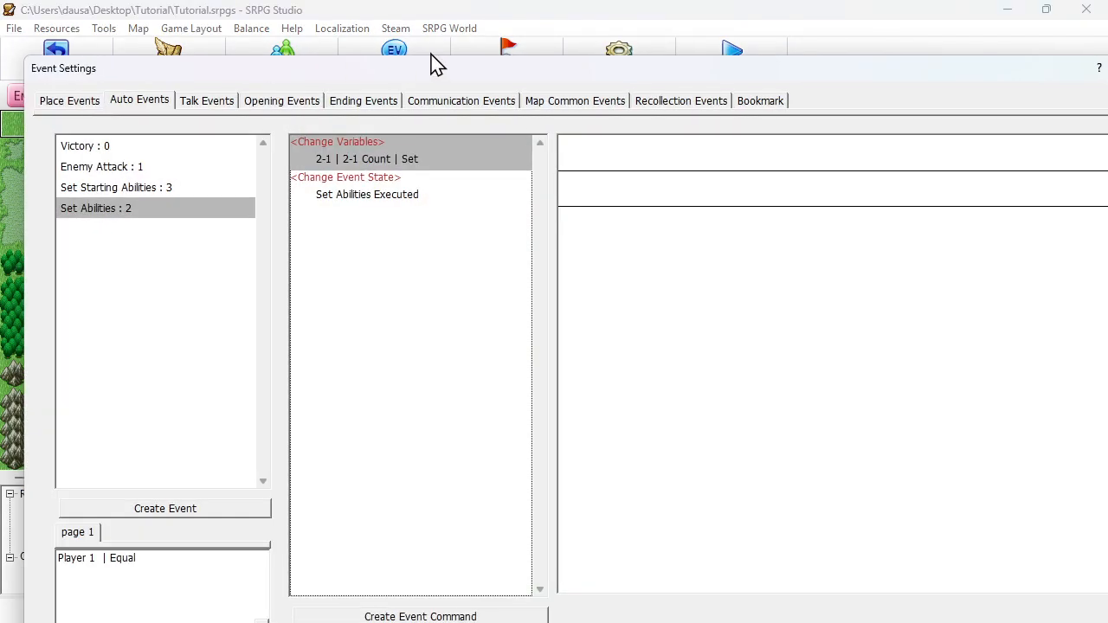
click(571, 100)
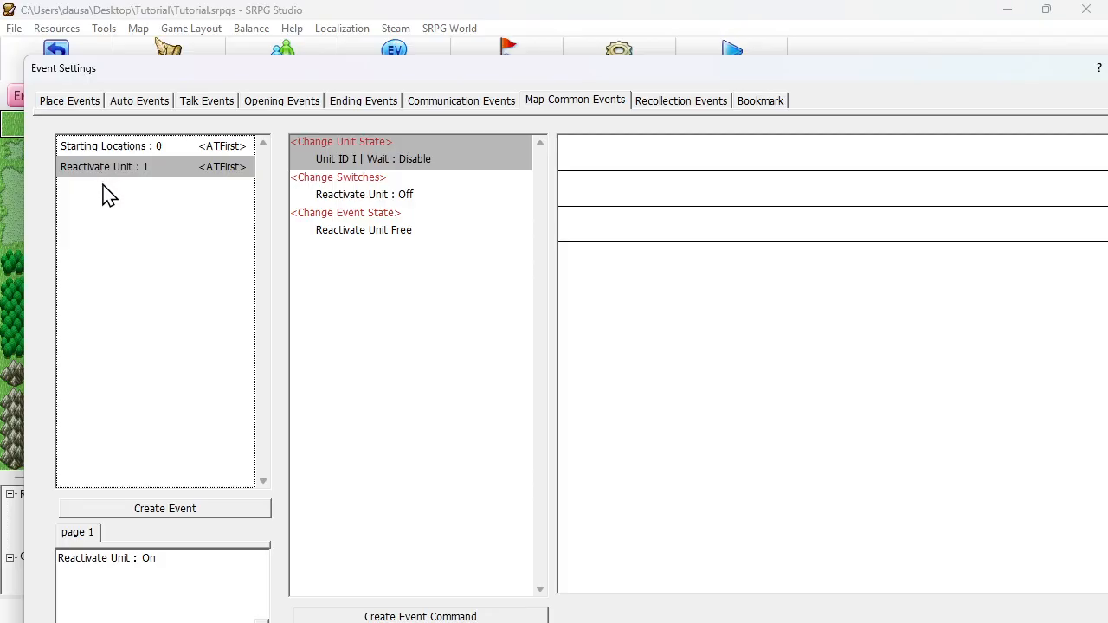
click(116, 149)
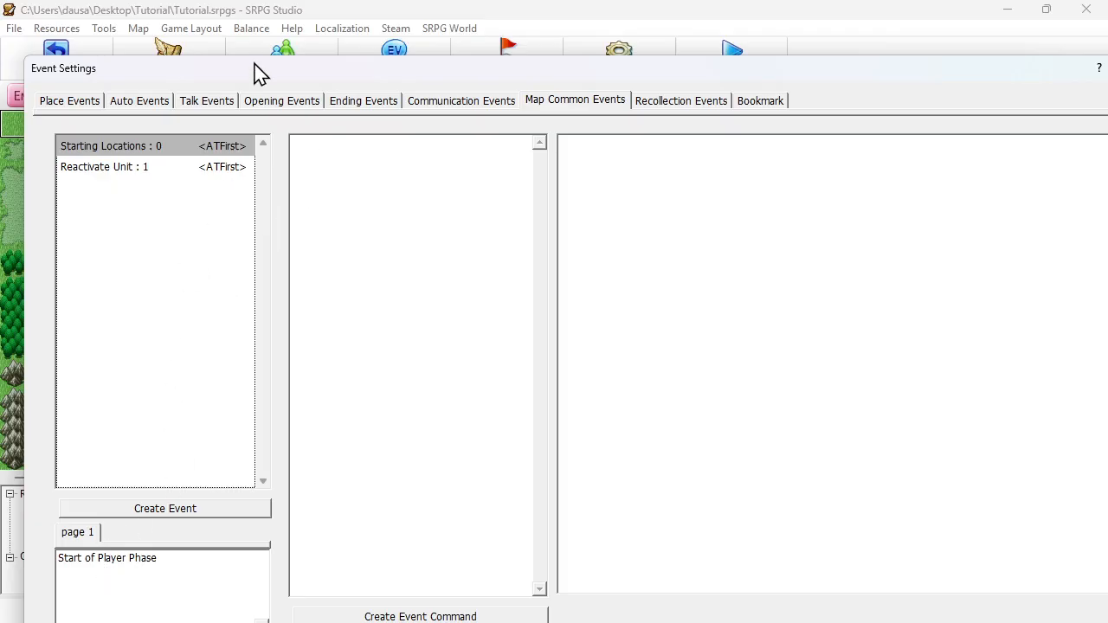
drag(254, 62, 237, 12)
Start a new Change Variables command in the Starting Locations event with P1X as its variable.
right_click(305, 113)
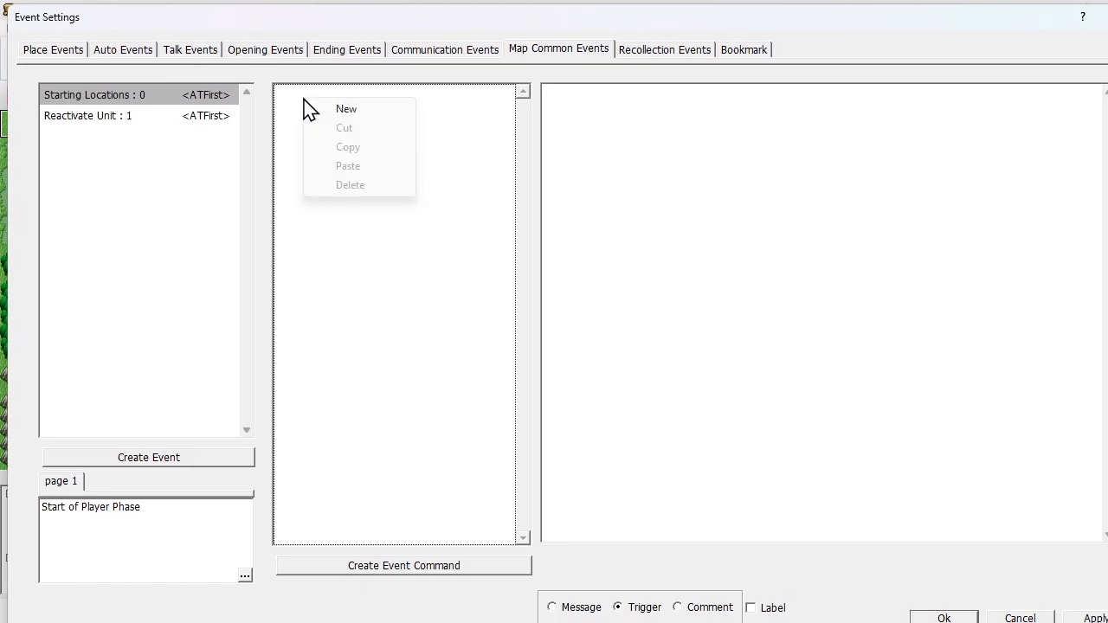
click(338, 115)
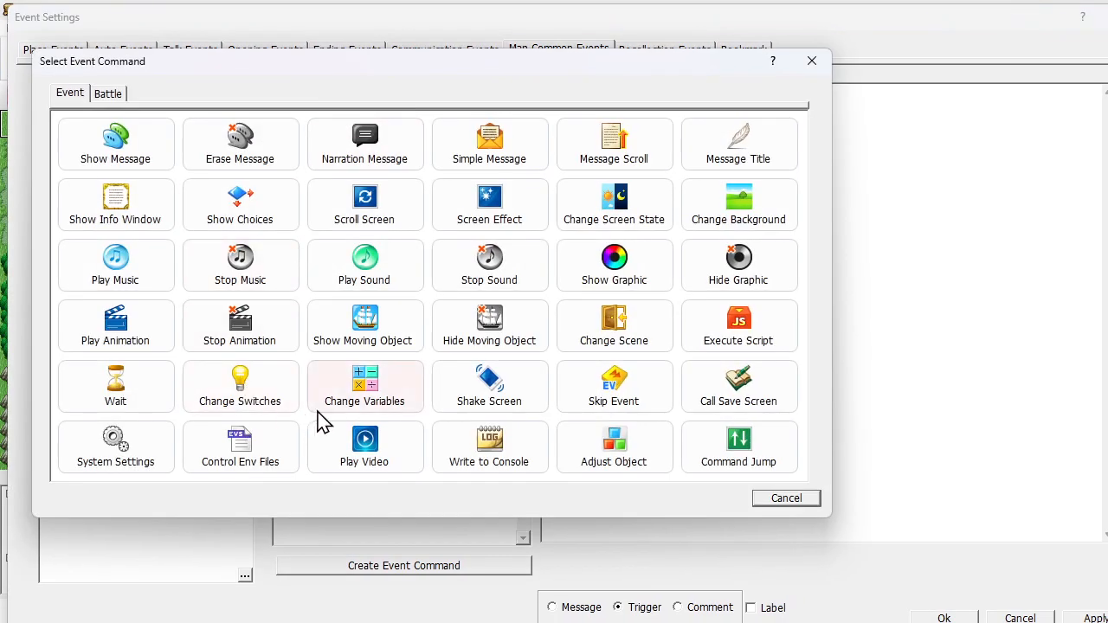
click(346, 393)
click(135, 166)
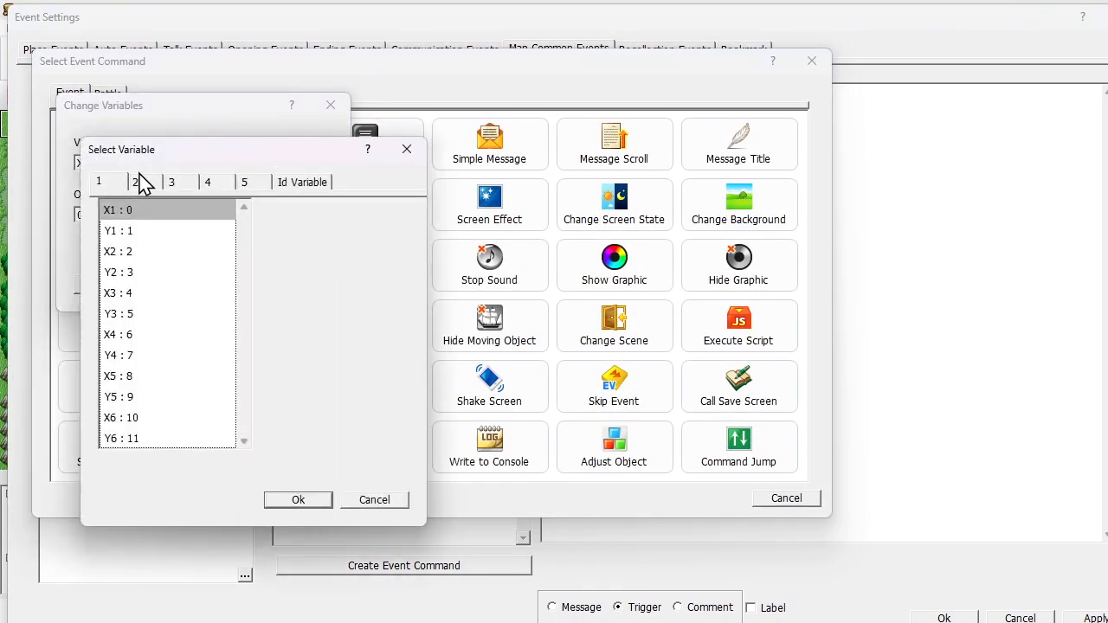
click(176, 186)
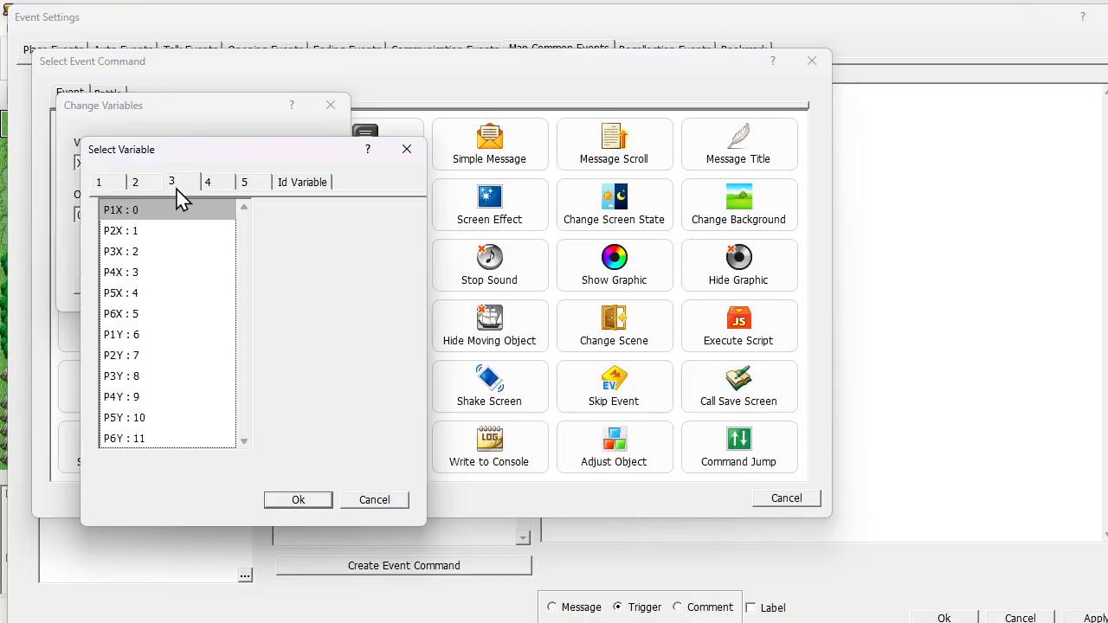
click(297, 502)
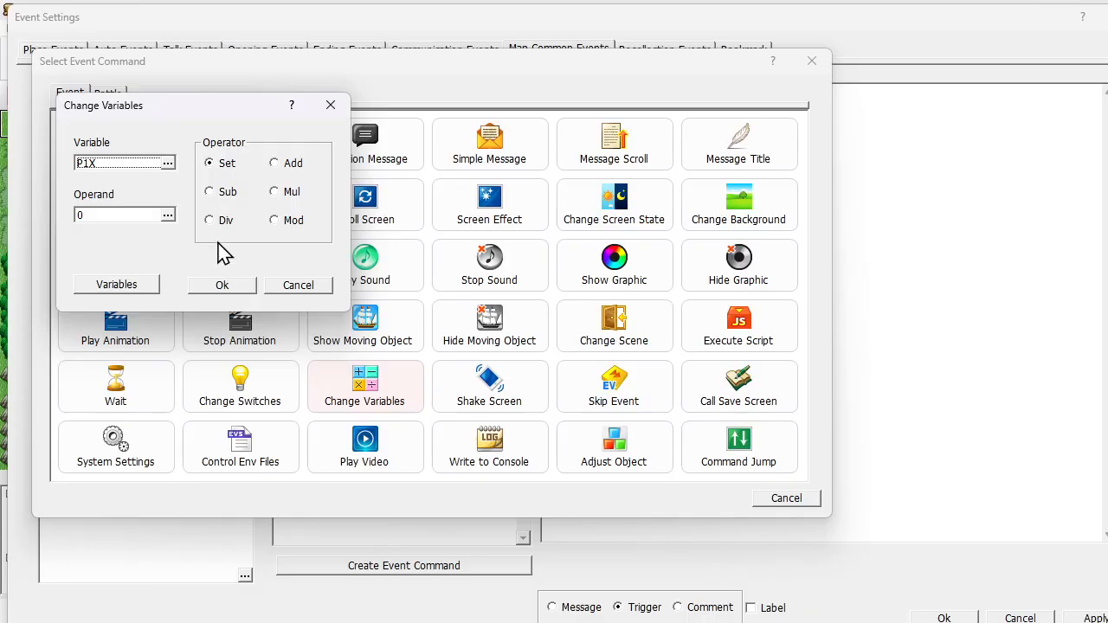
Set the P1X command's operand to the Swordsman unit's X value and add the command to the event.
click(167, 215)
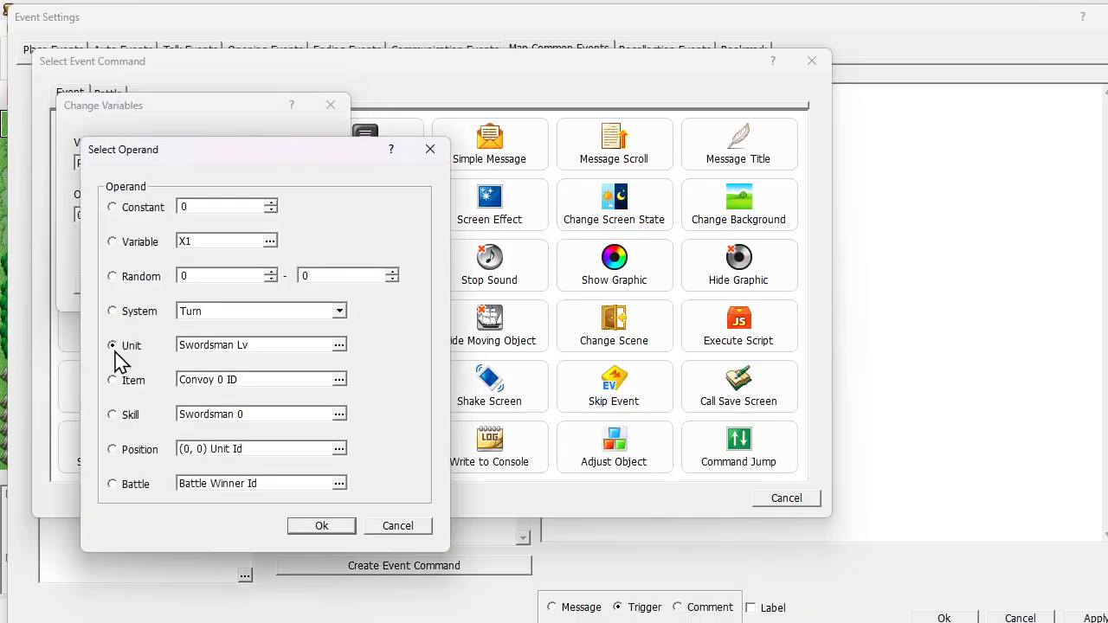
click(230, 347)
click(186, 251)
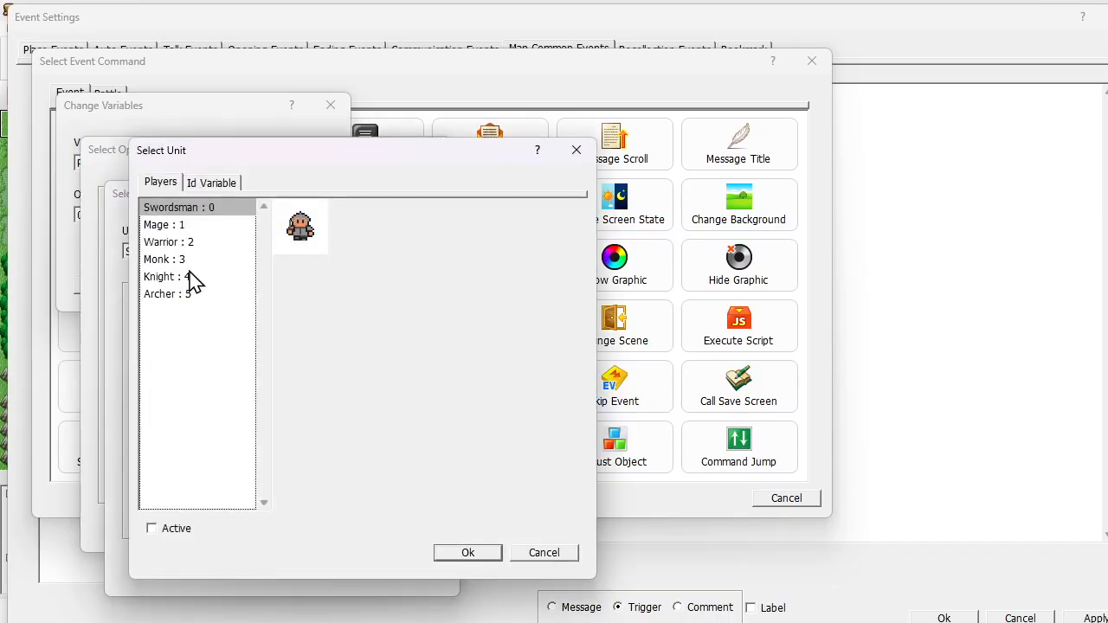
click(467, 554)
click(139, 425)
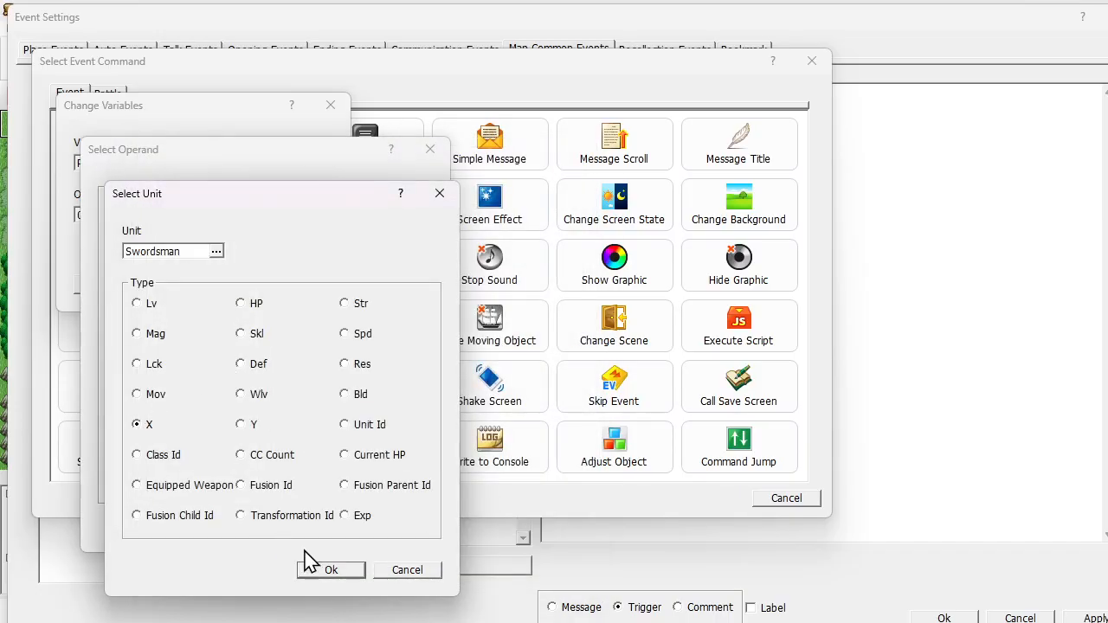
click(322, 570)
click(322, 527)
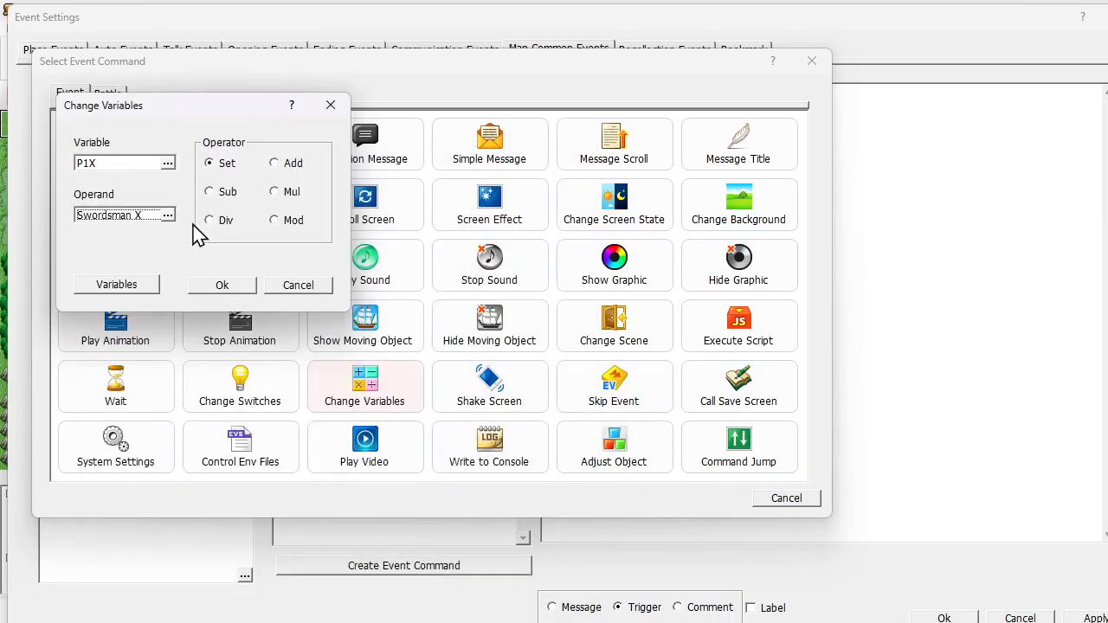
click(227, 287)
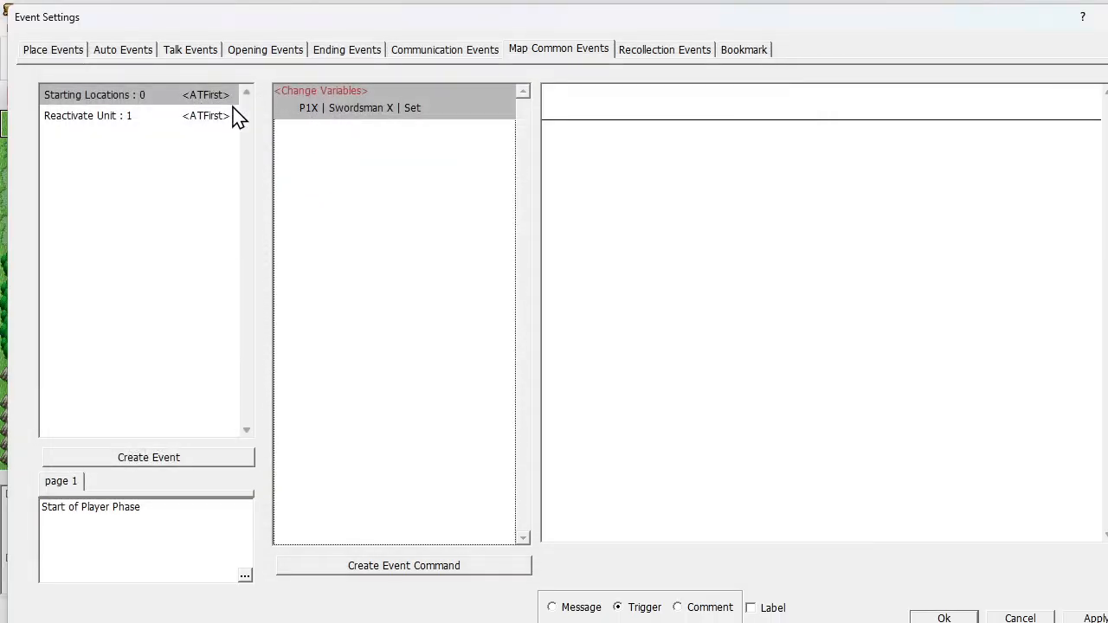
Duplicate the P1X Change Variables command and change the copy's variable to P1Y.
key(ctrl+c)
key(ctrl+v)
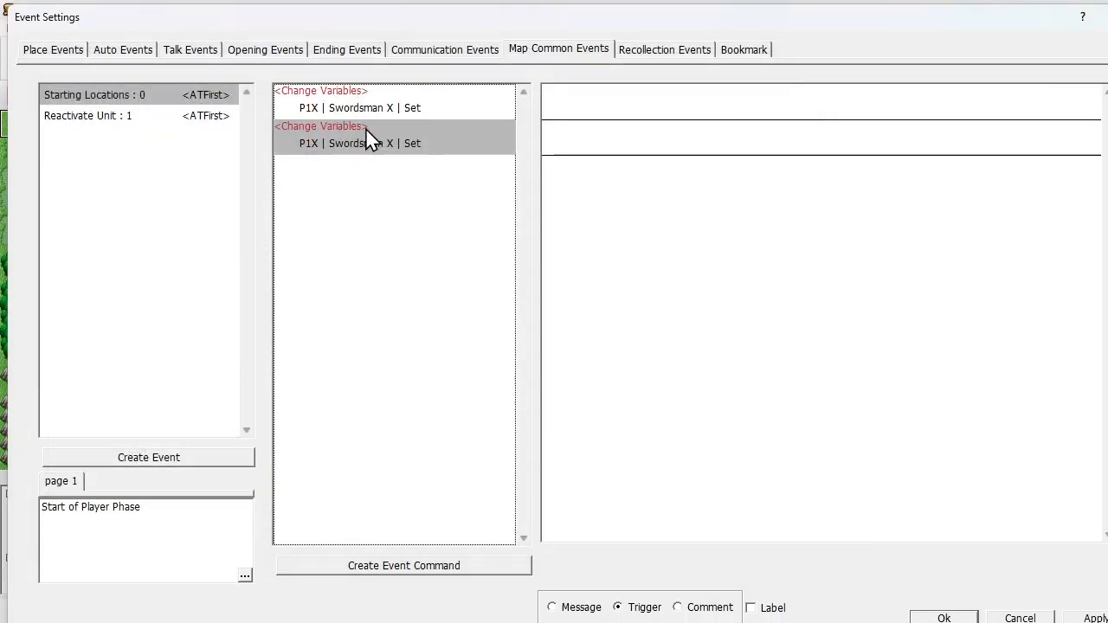
double_click(316, 151)
click(62, 126)
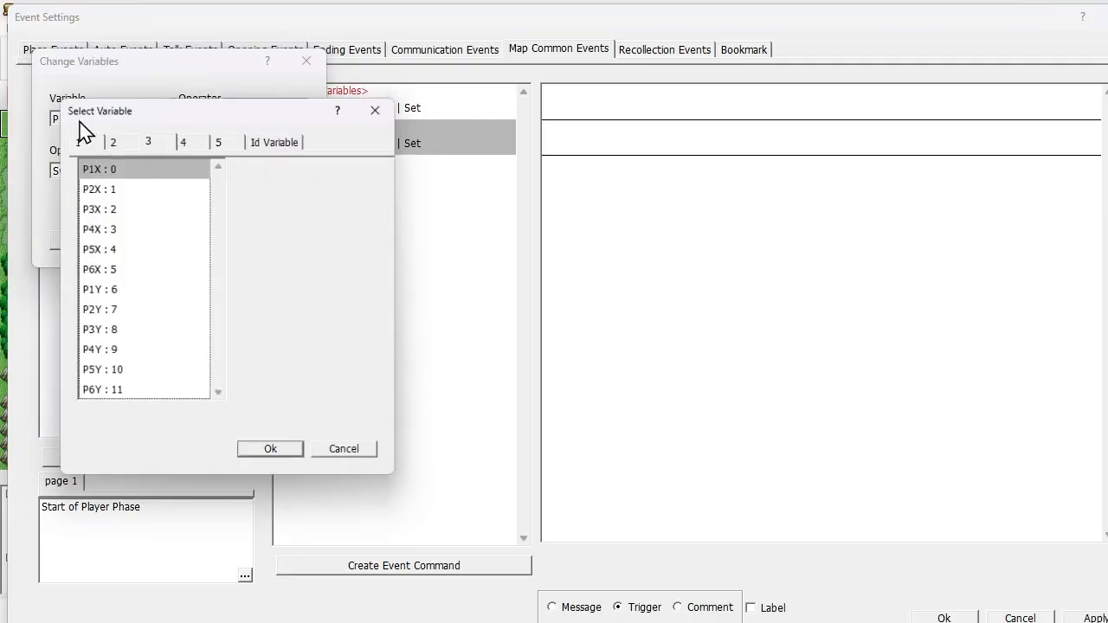
click(118, 189)
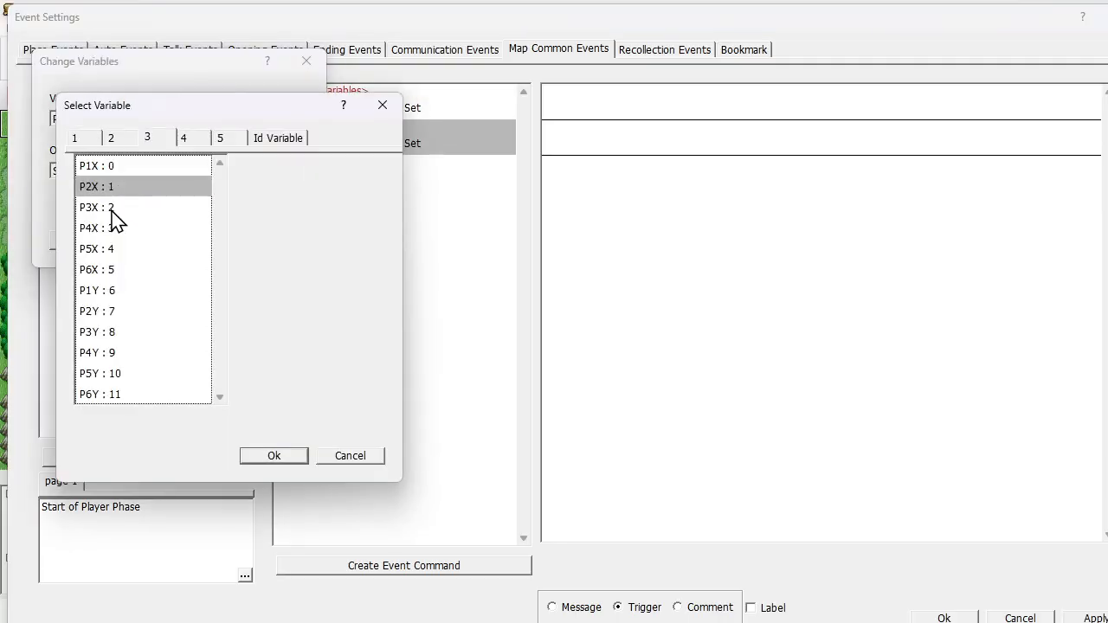
click(121, 292)
click(258, 459)
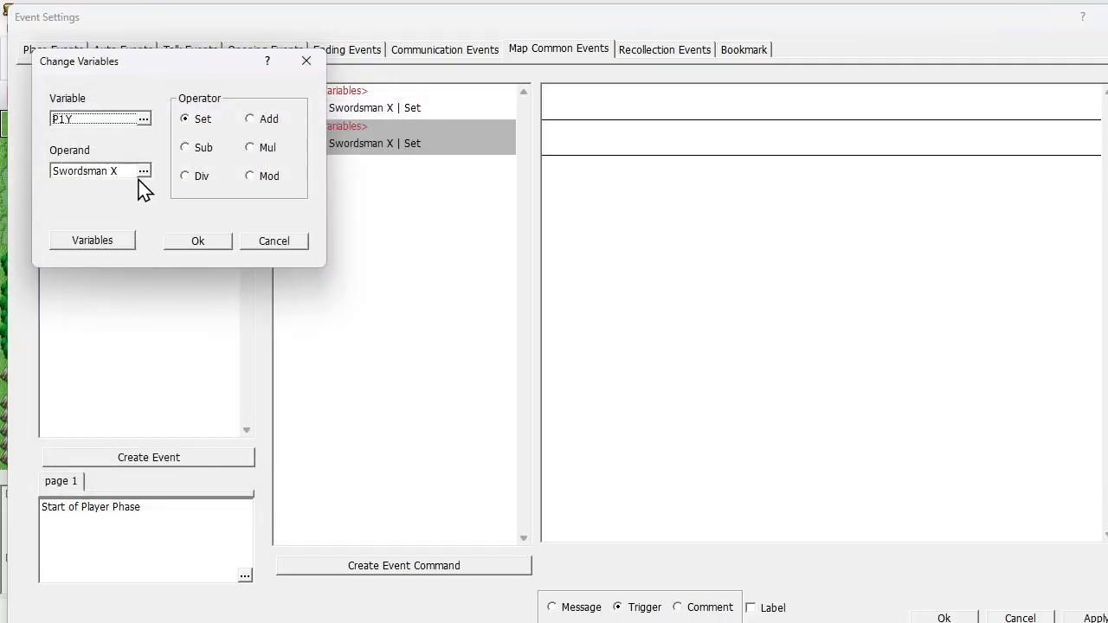
Change the P1Y command's operand to the Swordsman's Y value and accept the command.
click(144, 171)
click(208, 304)
click(216, 381)
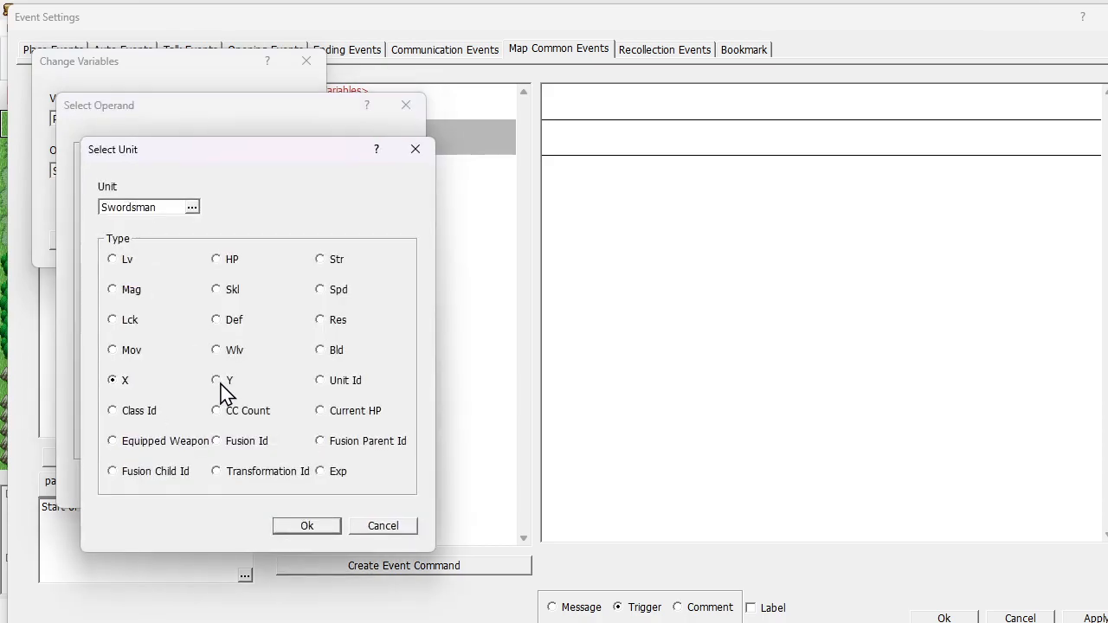
click(284, 528)
click(282, 482)
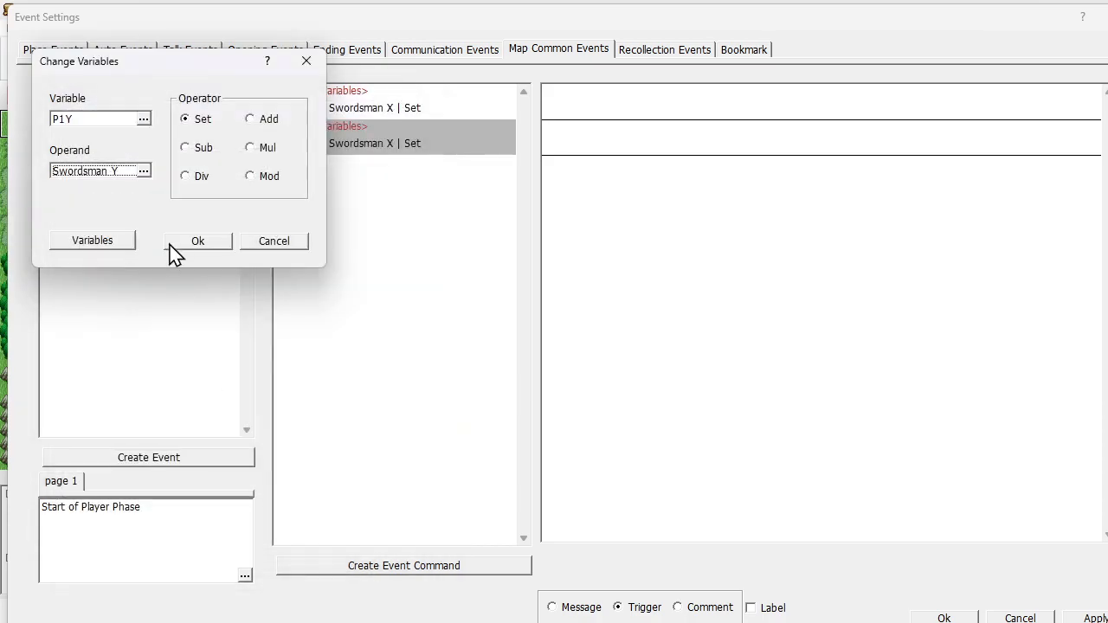
click(171, 244)
Copy the P1X and P1Y commands together and paste them below the existing pair.
click(414, 107)
shift+click(374, 143)
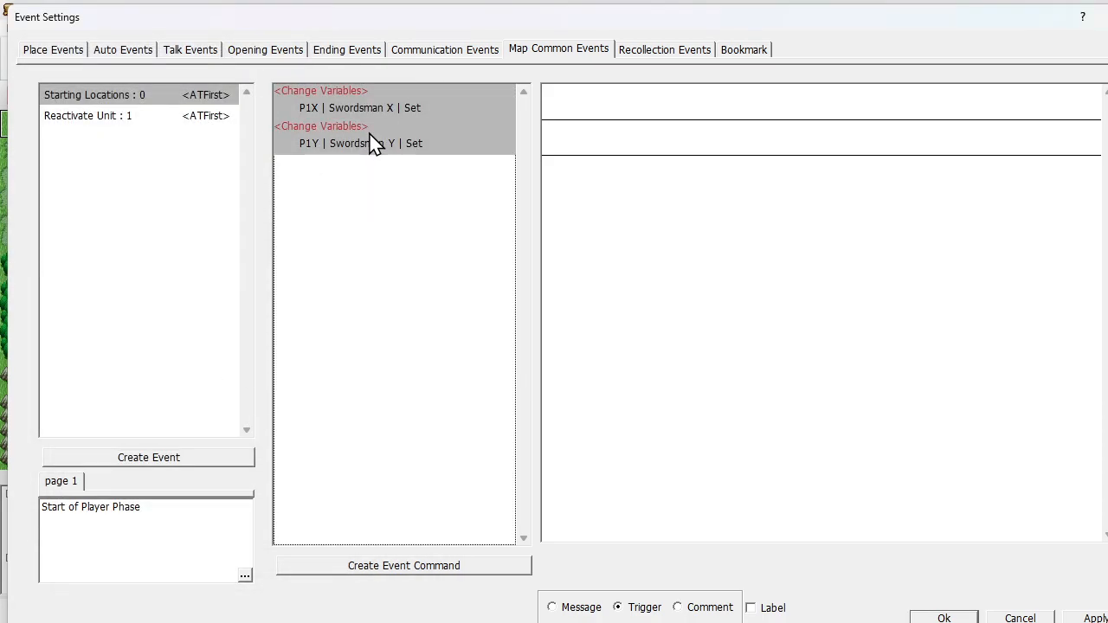
key(ctrl+c)
click(344, 144)
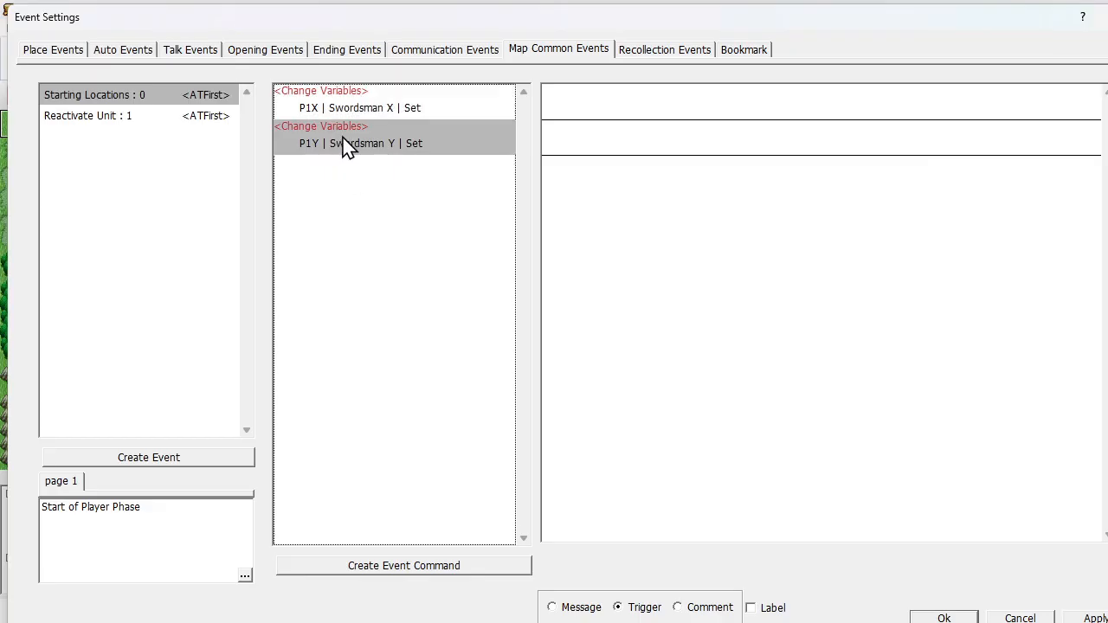
key(ctrl+v)
Edit the pasted P1X command so that it sets variable P2X to the Mage unit's X value.
double_click(329, 173)
click(113, 118)
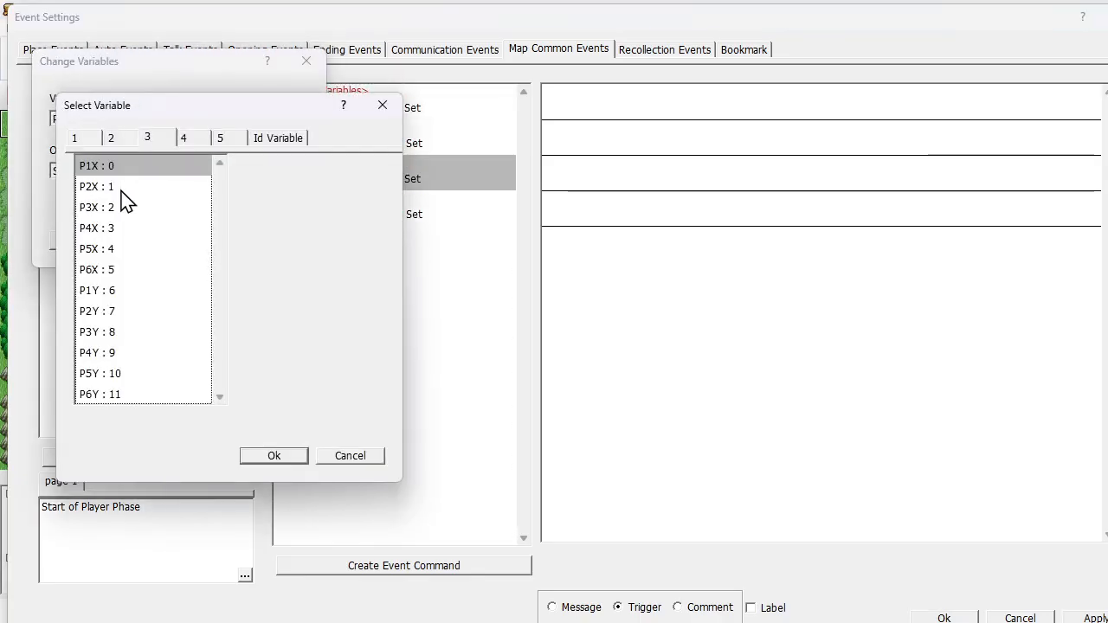
double_click(108, 193)
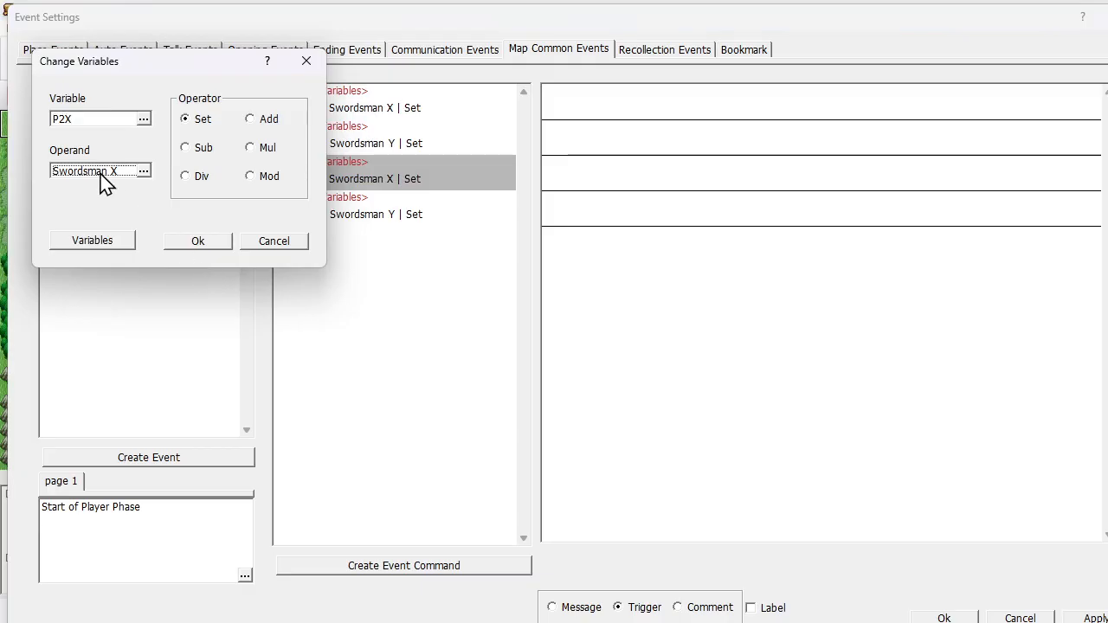
click(107, 179)
click(315, 300)
click(149, 208)
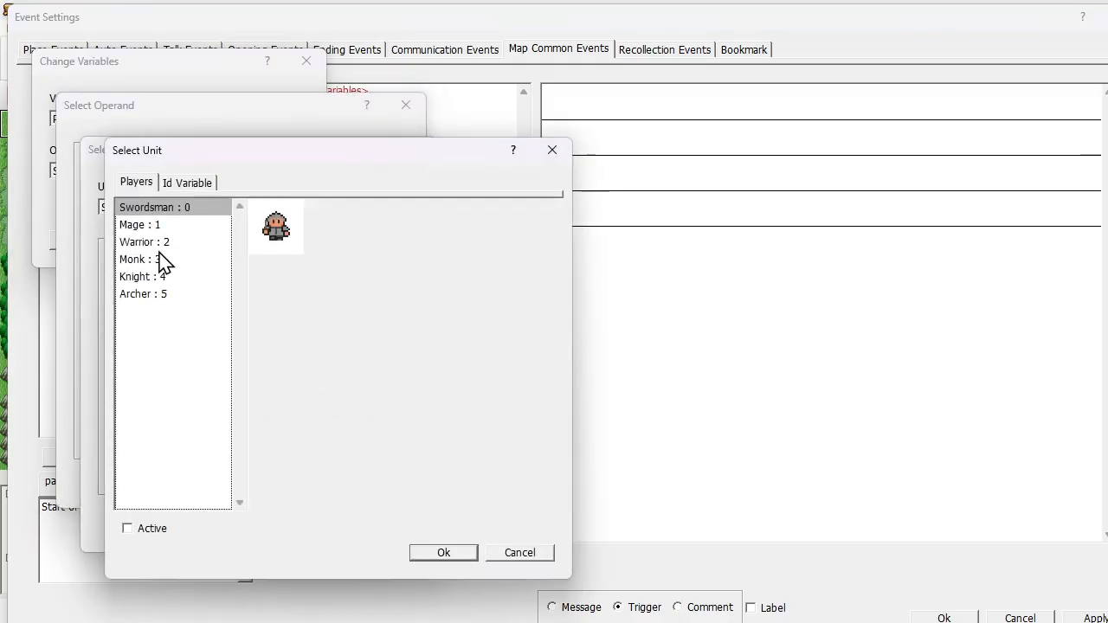
click(154, 225)
double_click(154, 225)
key(Return)
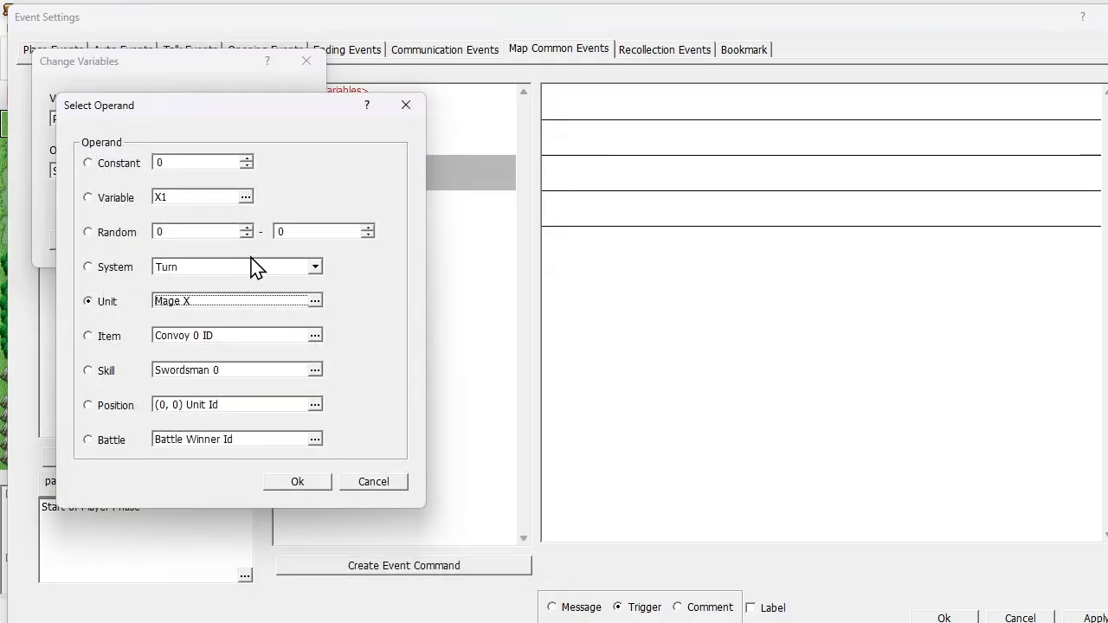
key(Return)
key(Return)
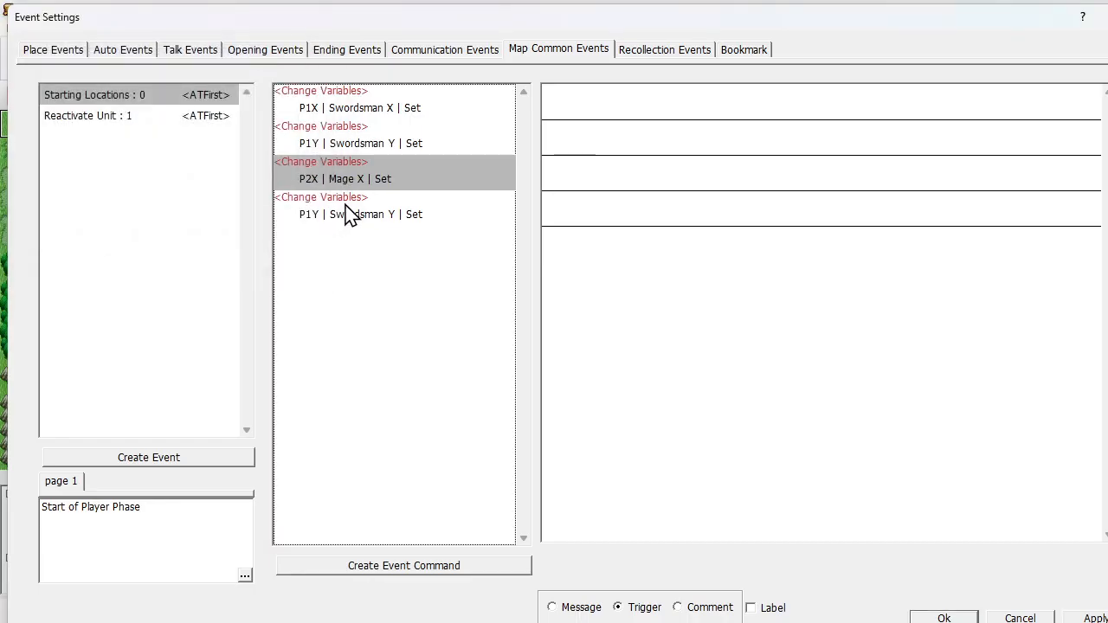
Edit the pasted P1Y command so that it sets variable P2Y to the Mage unit's Y value.
double_click(352, 217)
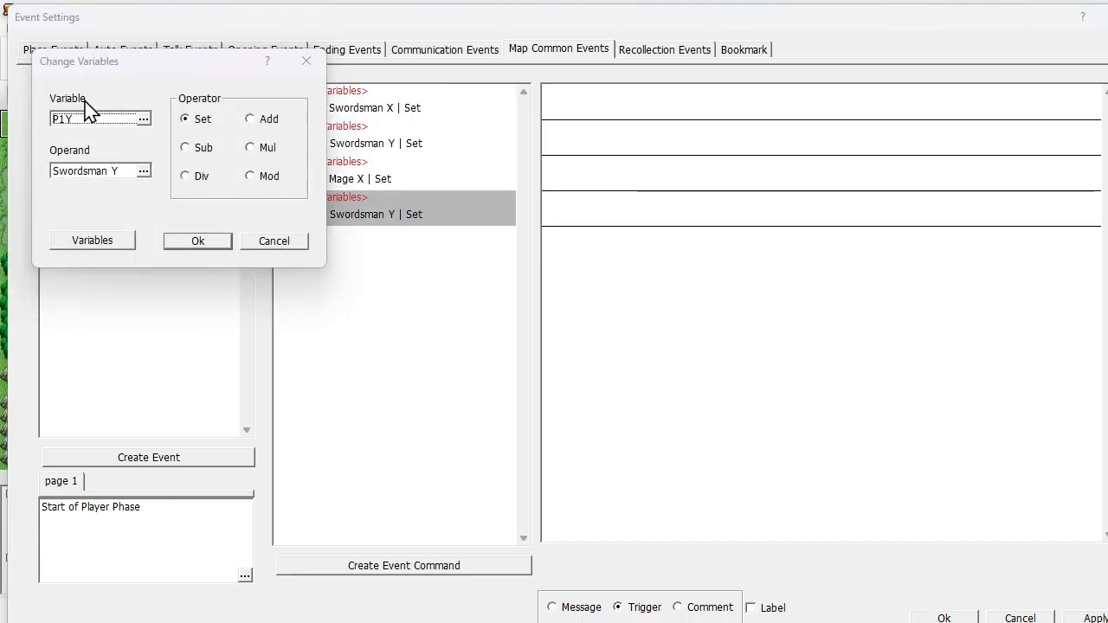
click(87, 117)
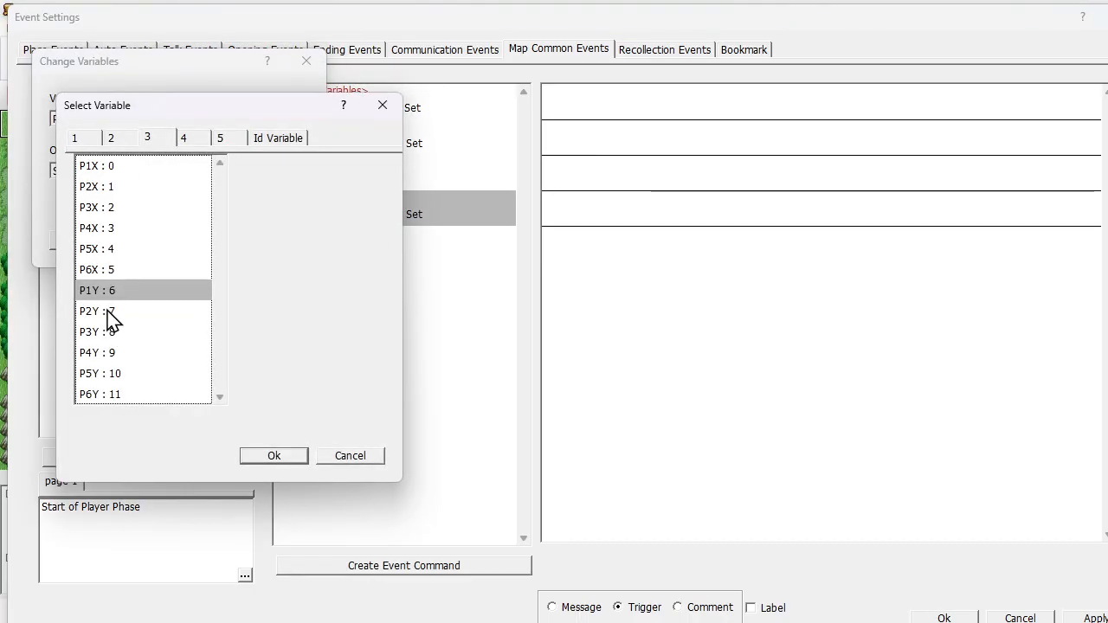
double_click(105, 310)
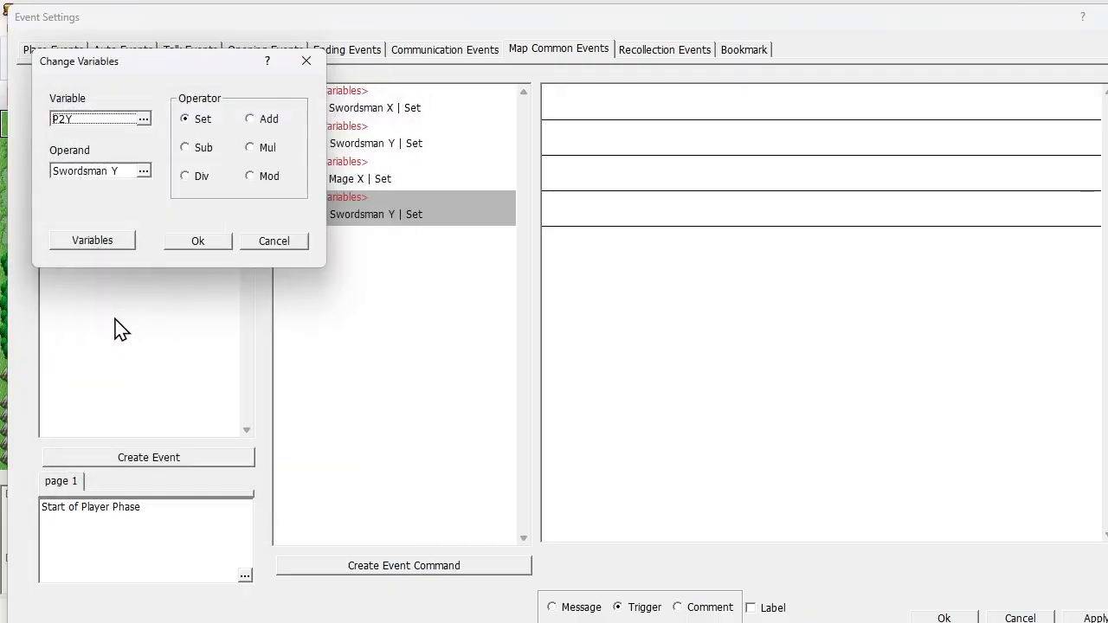
click(142, 172)
click(175, 303)
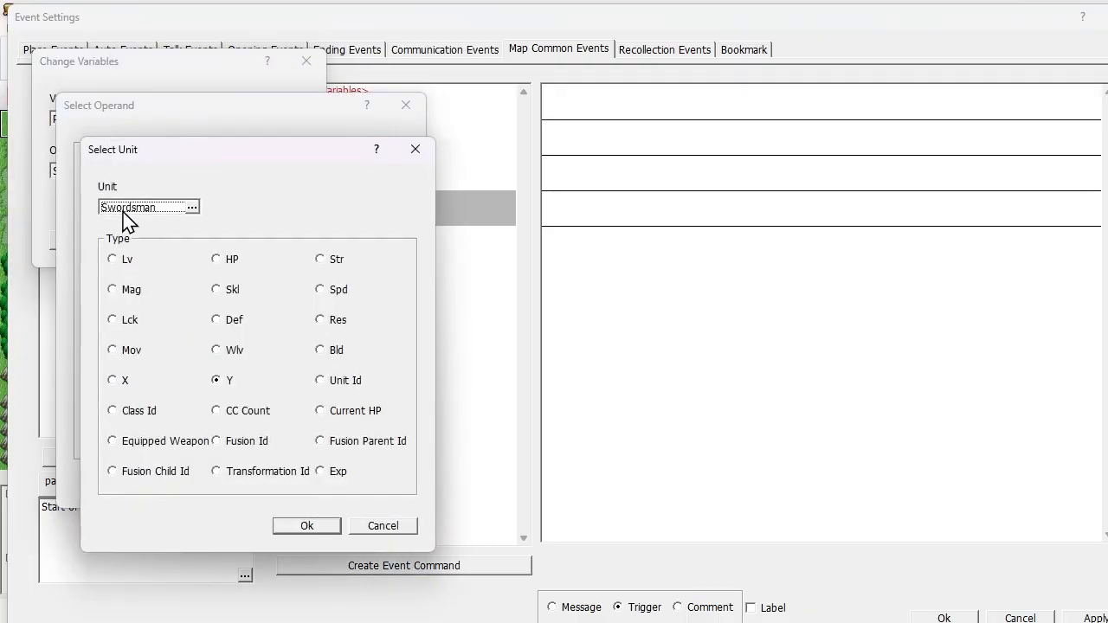
click(125, 211)
double_click(141, 225)
key(Return)
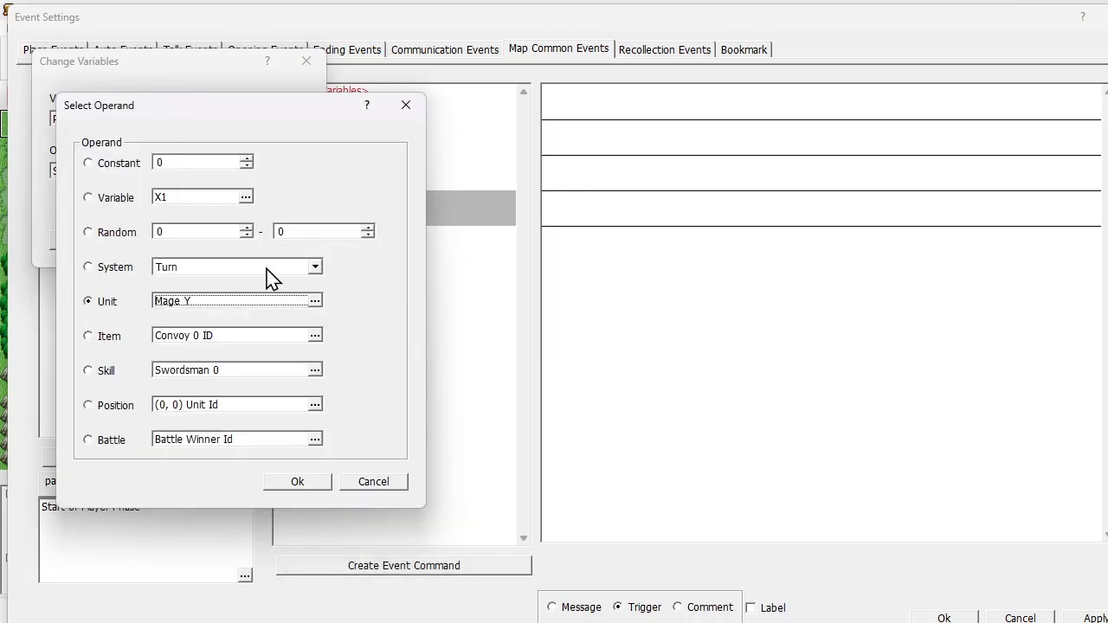
key(Return)
key(Return)
click(392, 182)
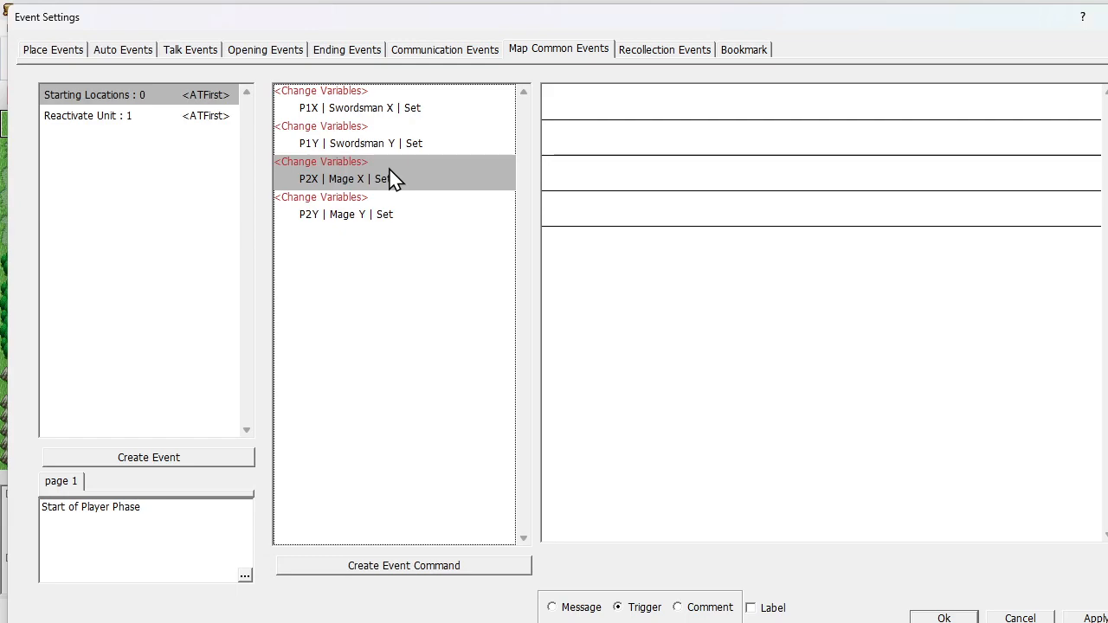
click(373, 213)
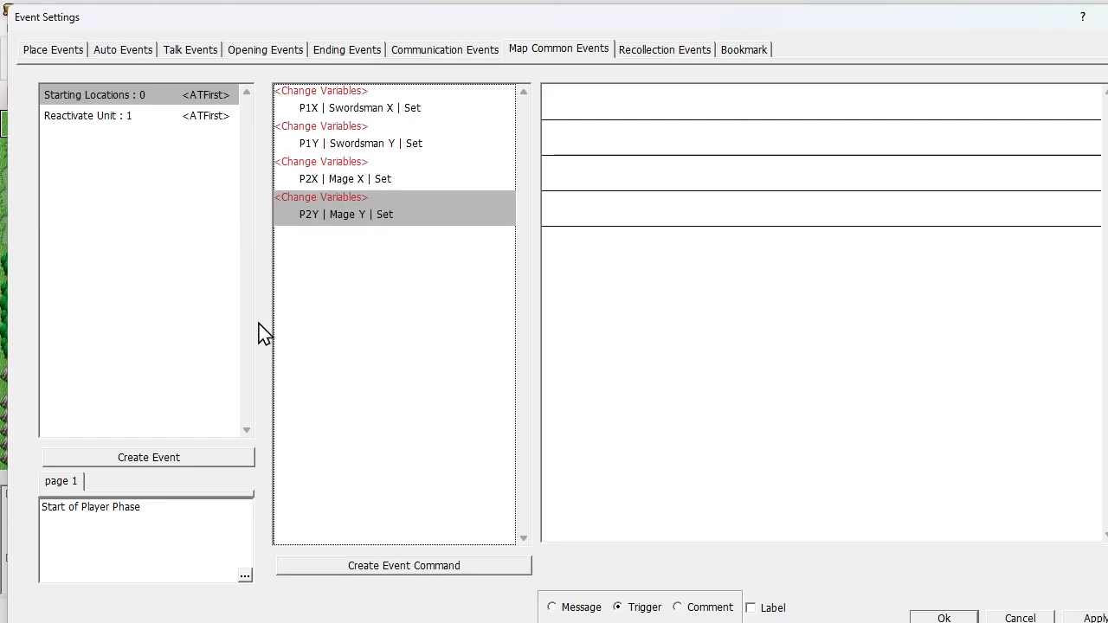
click(127, 120)
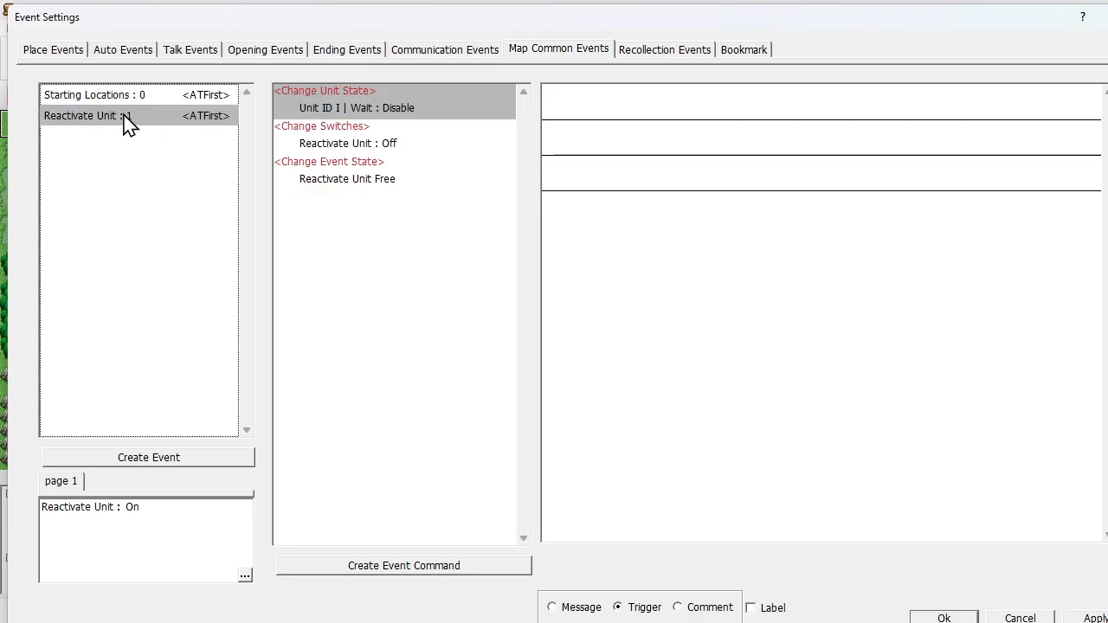
Duplicate the Starting Locations map common event and rename the copy to Ending Locations.
click(122, 98)
key(ctrl+c)
key(ctrl+v)
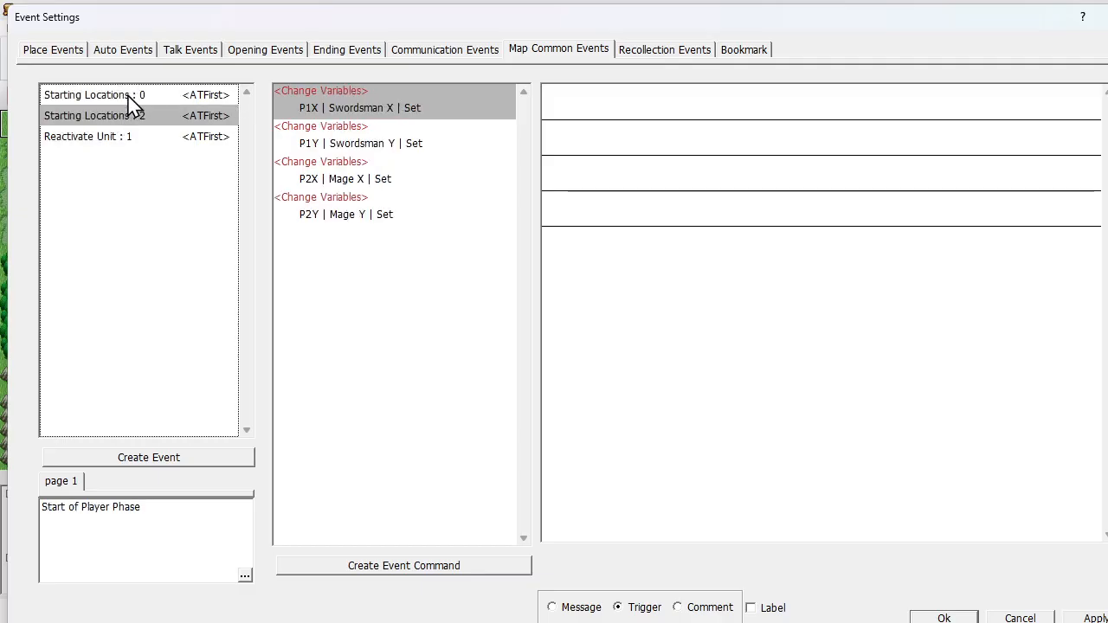
right_click(112, 121)
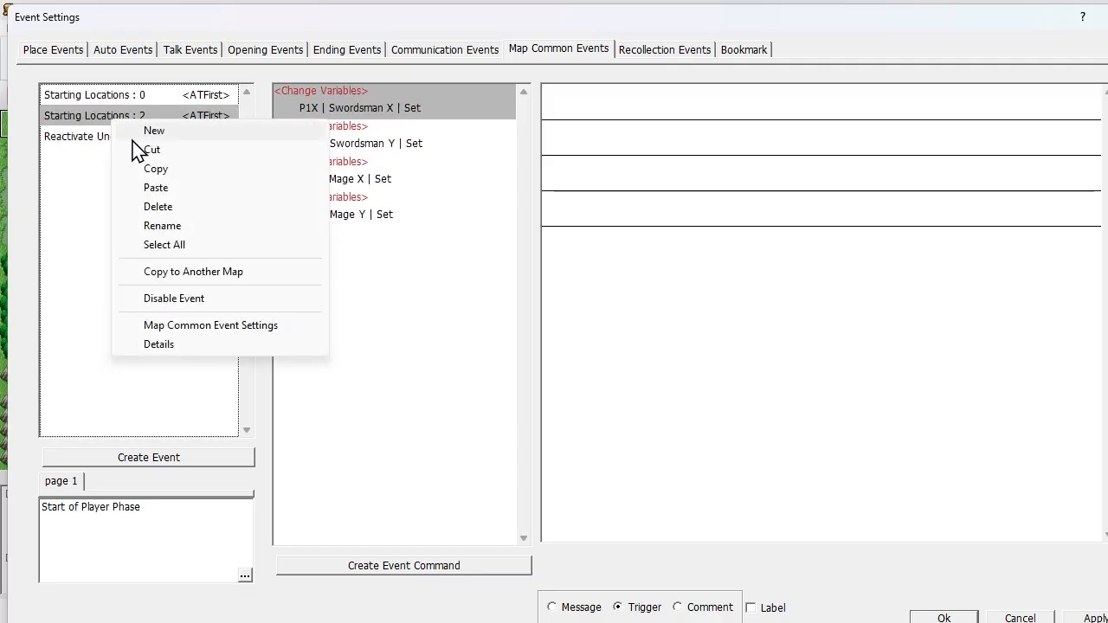
click(170, 225)
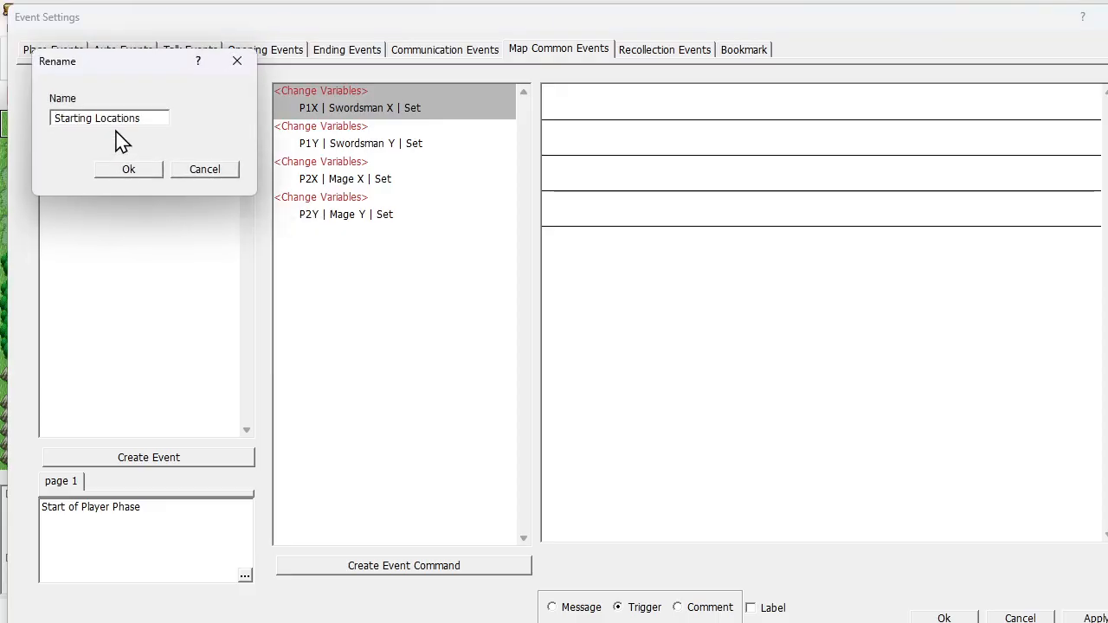
drag(91, 120, 4, 97)
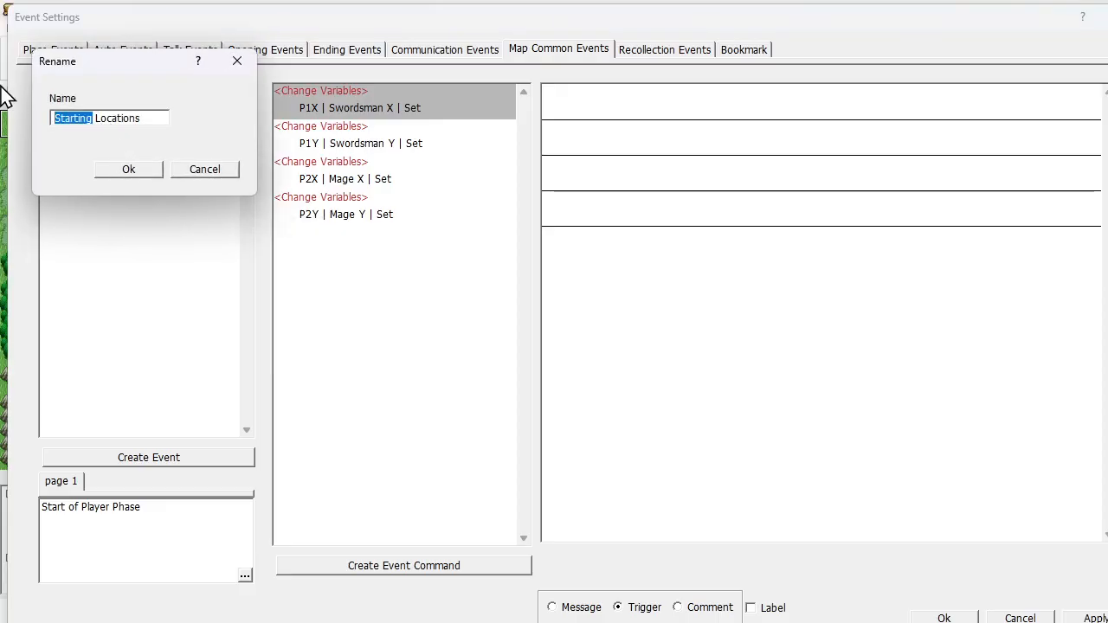
text(End)
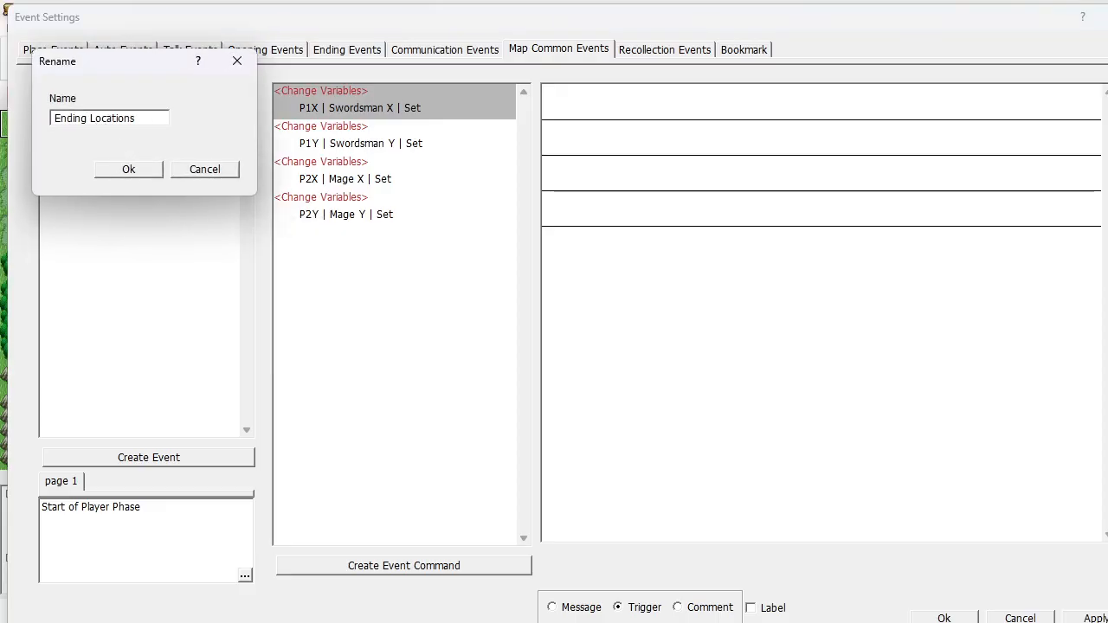
click(154, 170)
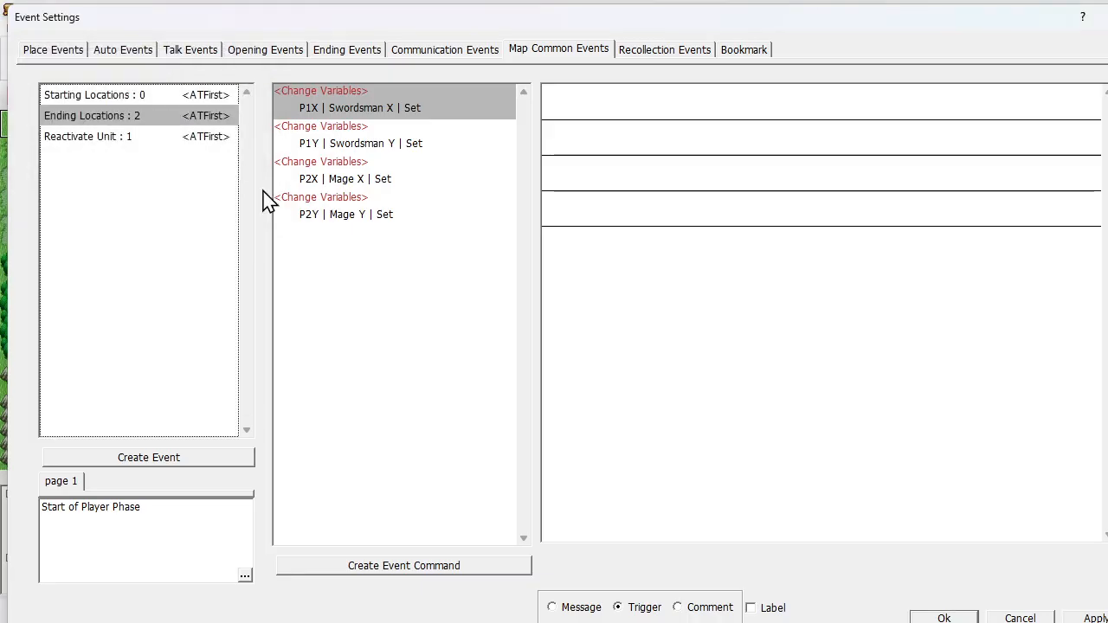
Add a Change Event State command after the variable commands in Ending Locations, marking Starting Locations as Free.
click(321, 248)
right_click(319, 237)
click(350, 248)
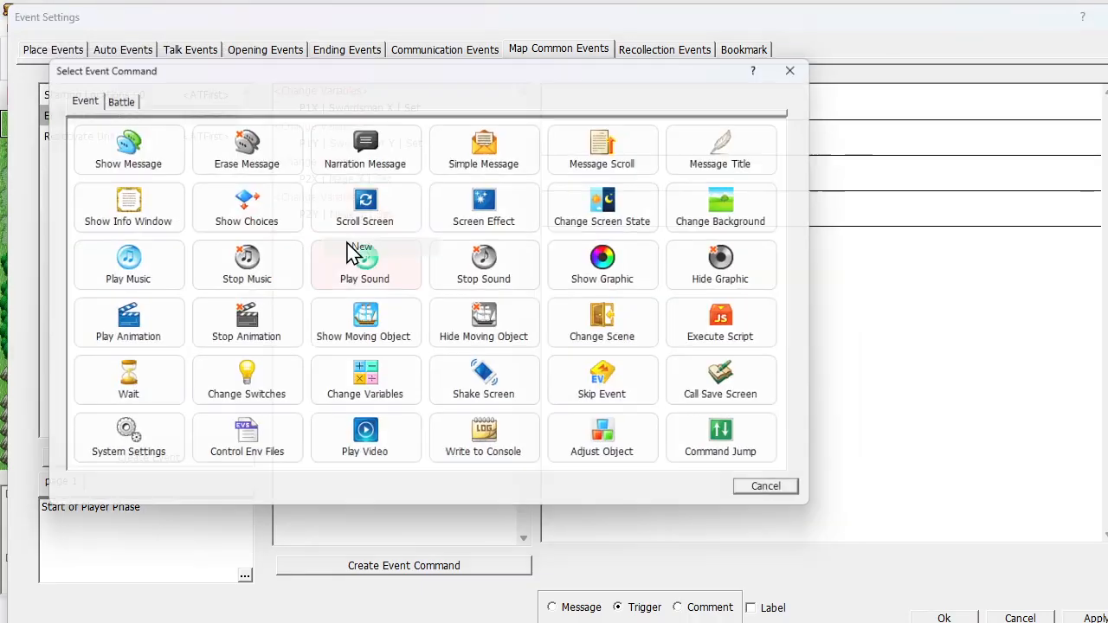
click(110, 93)
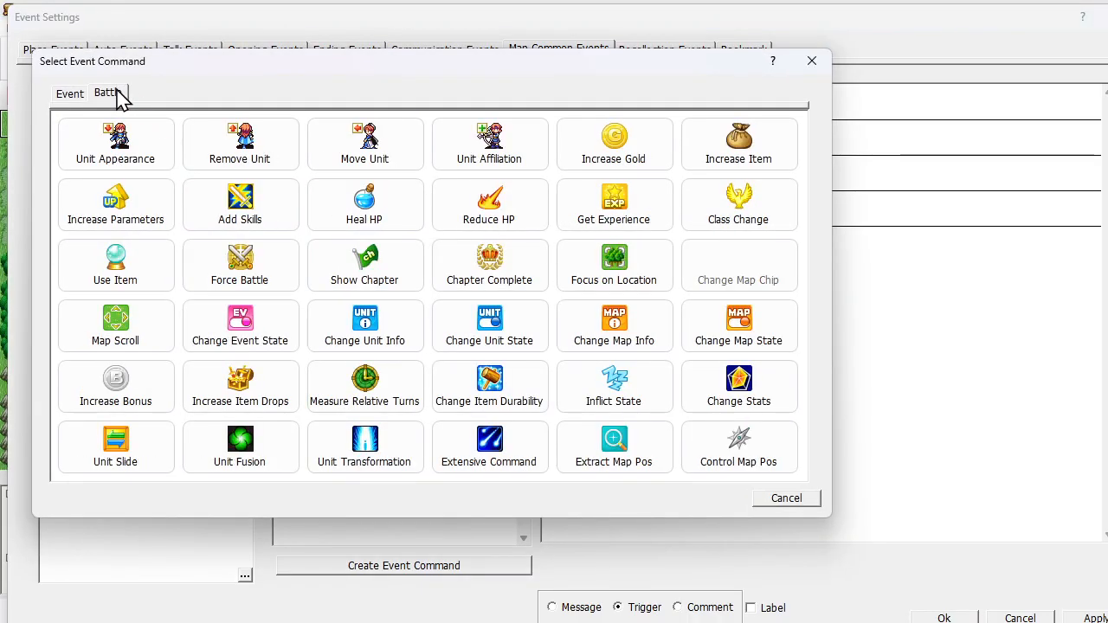
click(242, 333)
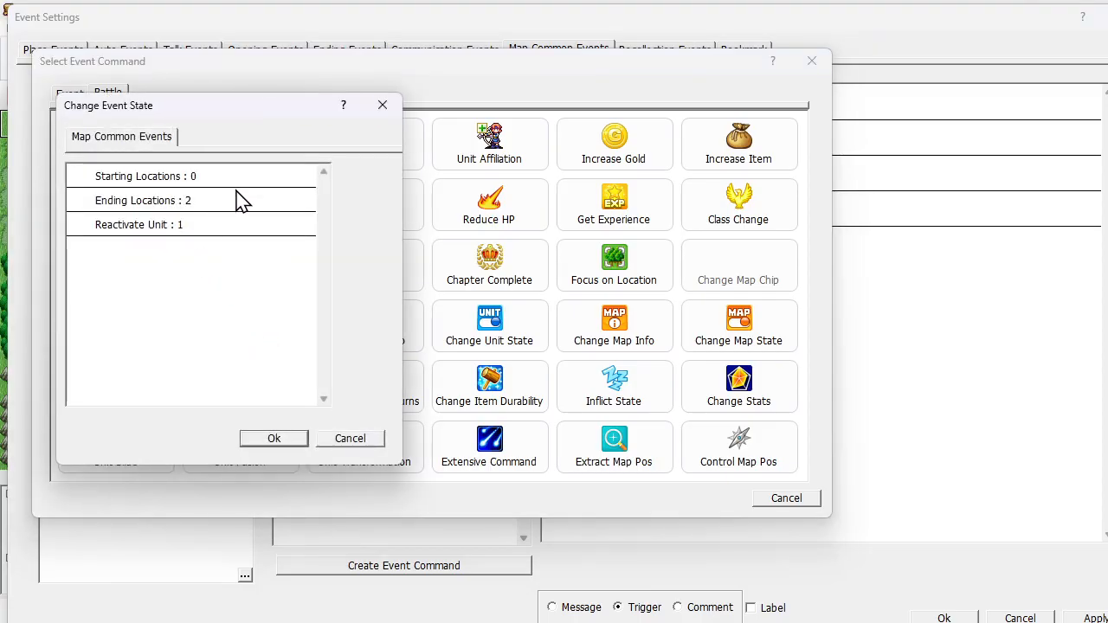
click(257, 180)
click(301, 438)
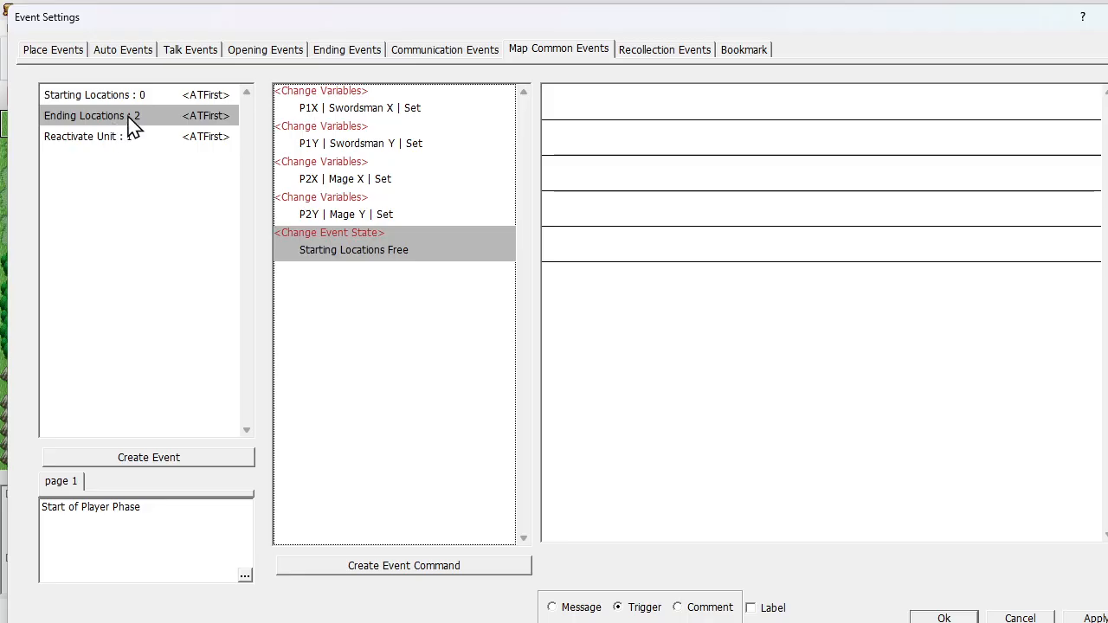
Edit the Change Event State command so that Ending Locations is marked Free instead of Starting Locations.
double_click(295, 230)
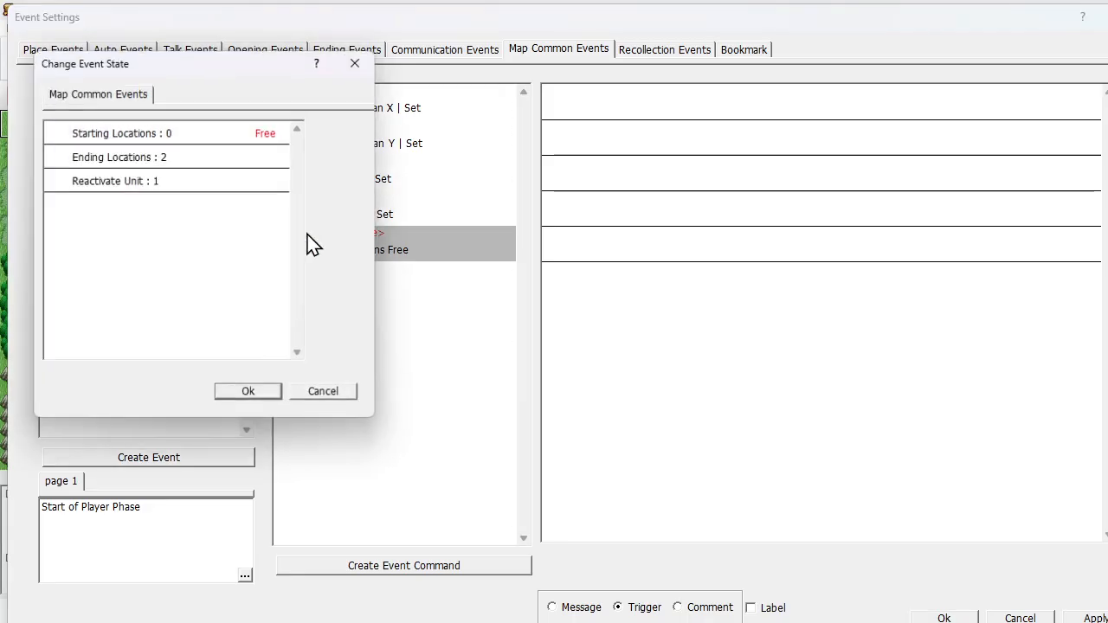
click(223, 161)
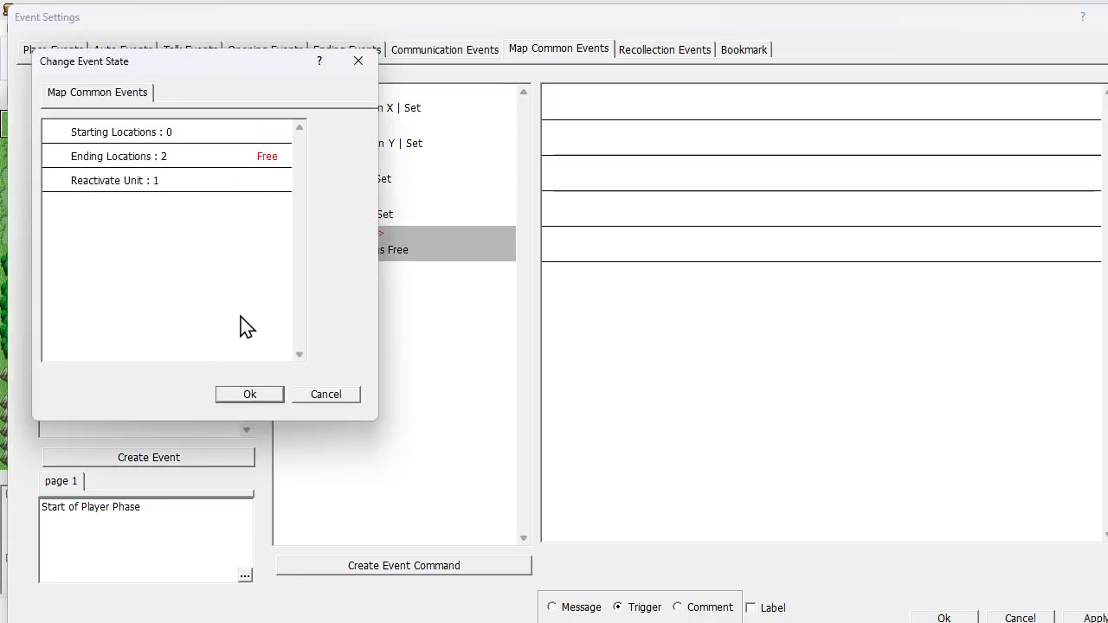
click(249, 394)
Change the Ending Locations event's Start and End condition to End of Player Phase.
double_click(82, 545)
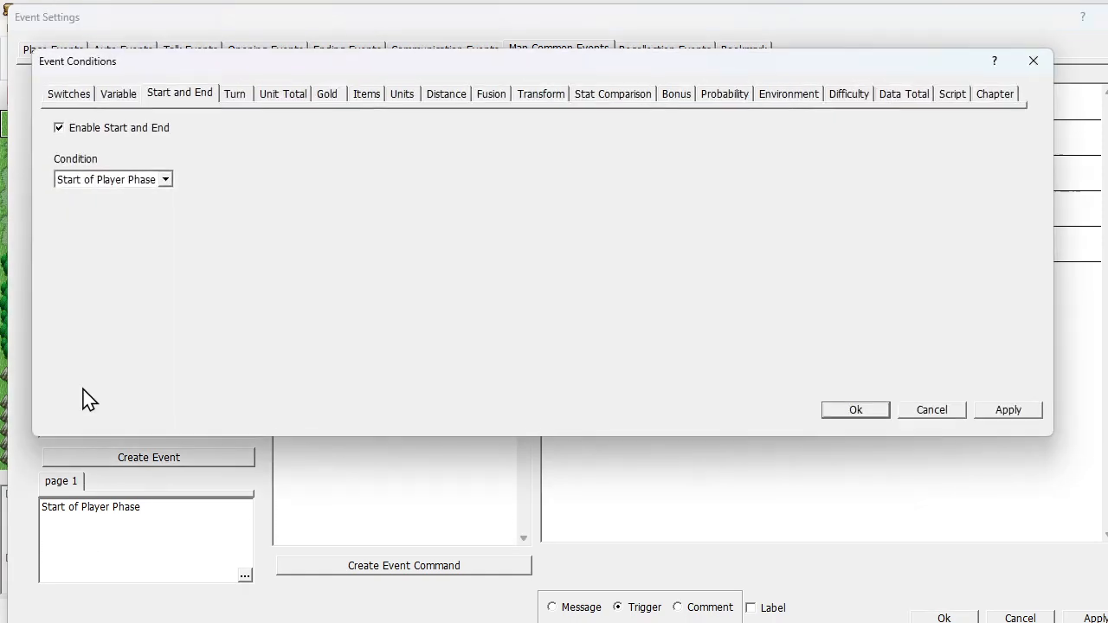
click(91, 180)
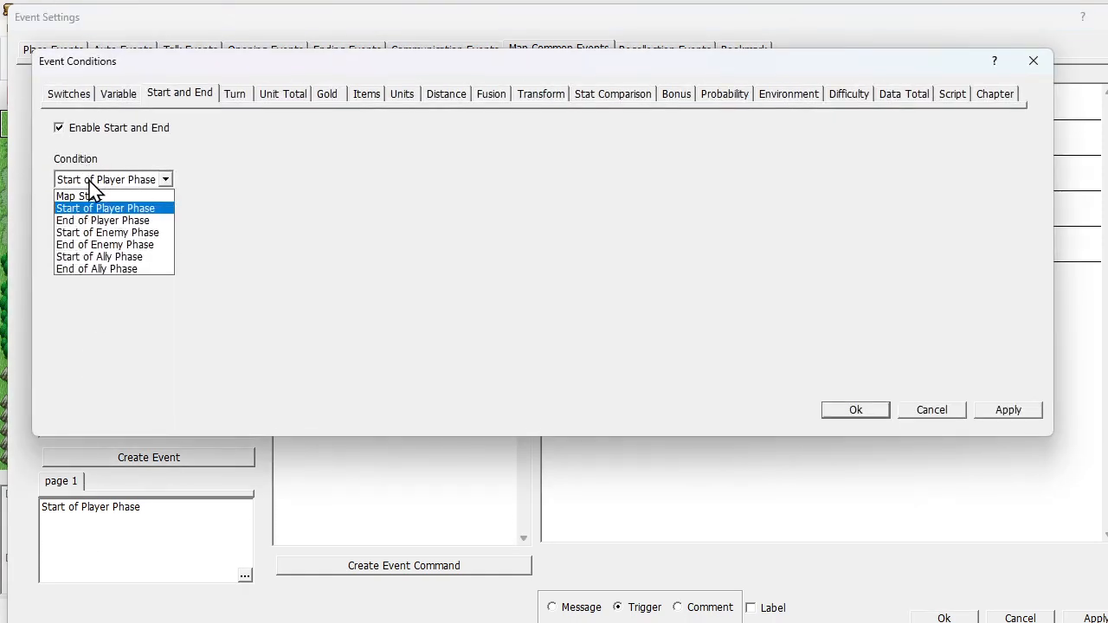
click(91, 220)
click(852, 411)
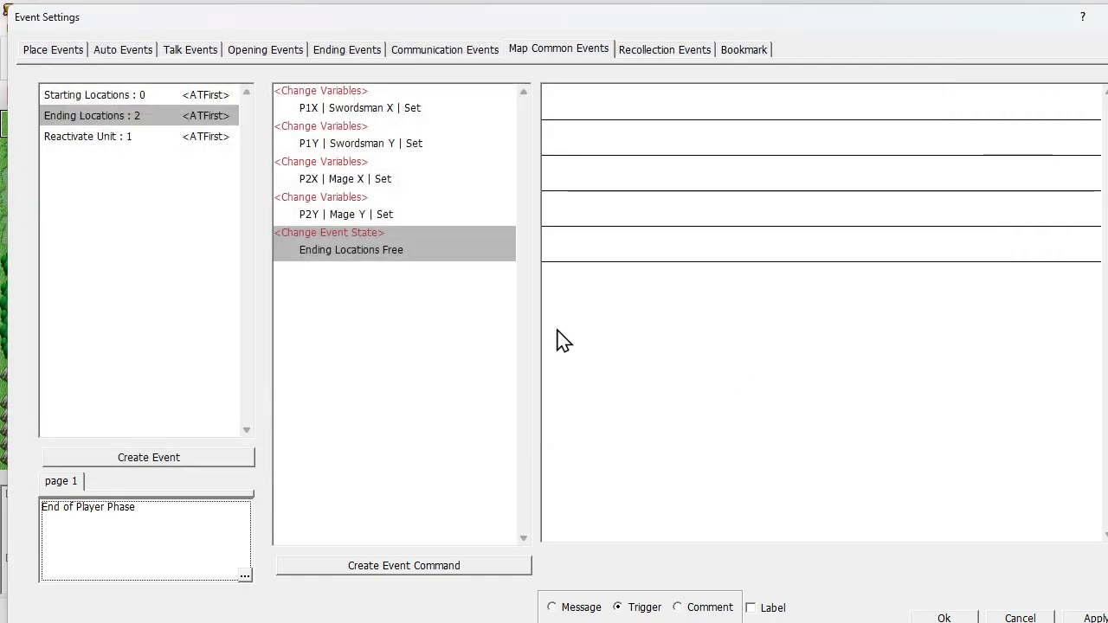
Add a Change Event State command to the end of the Starting Locations event, marking Starting Locations as Free.
click(139, 97)
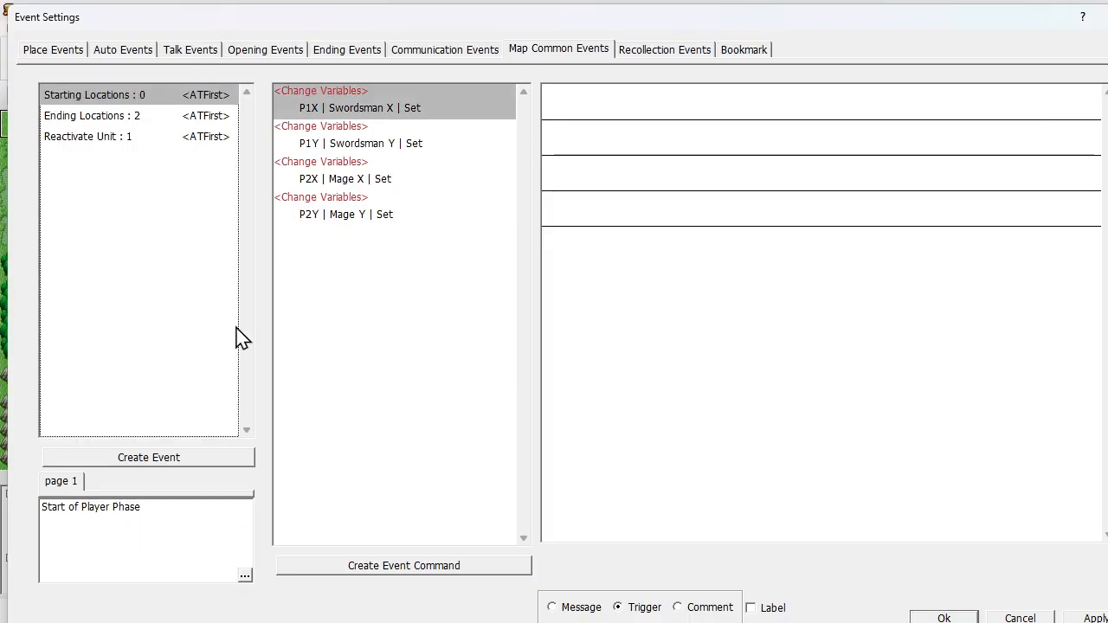
click(361, 241)
right_click(349, 235)
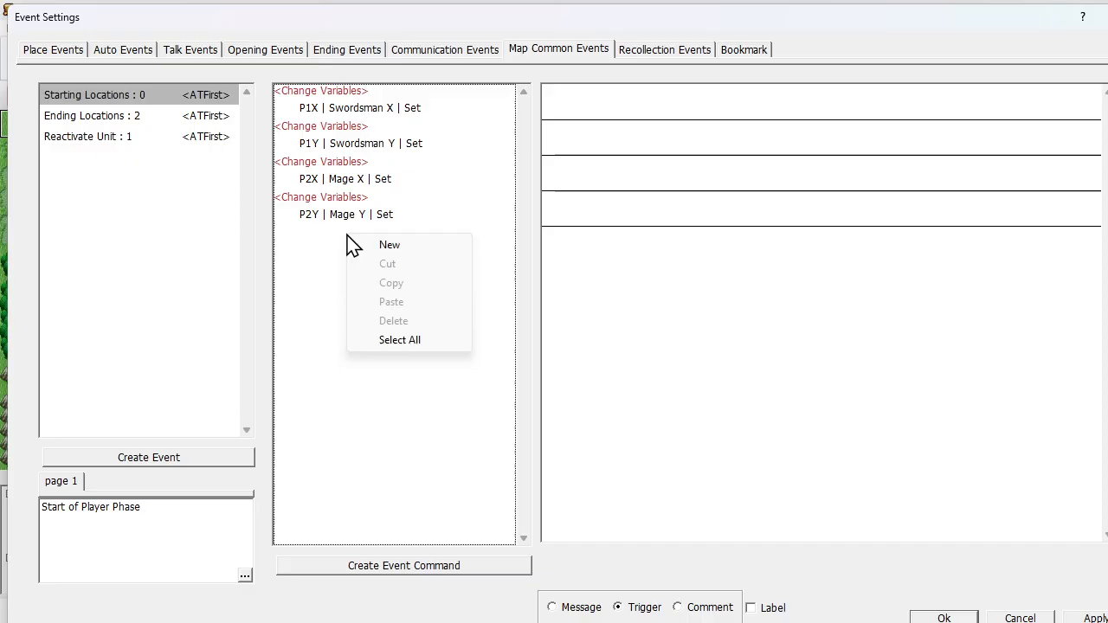
click(390, 247)
click(240, 307)
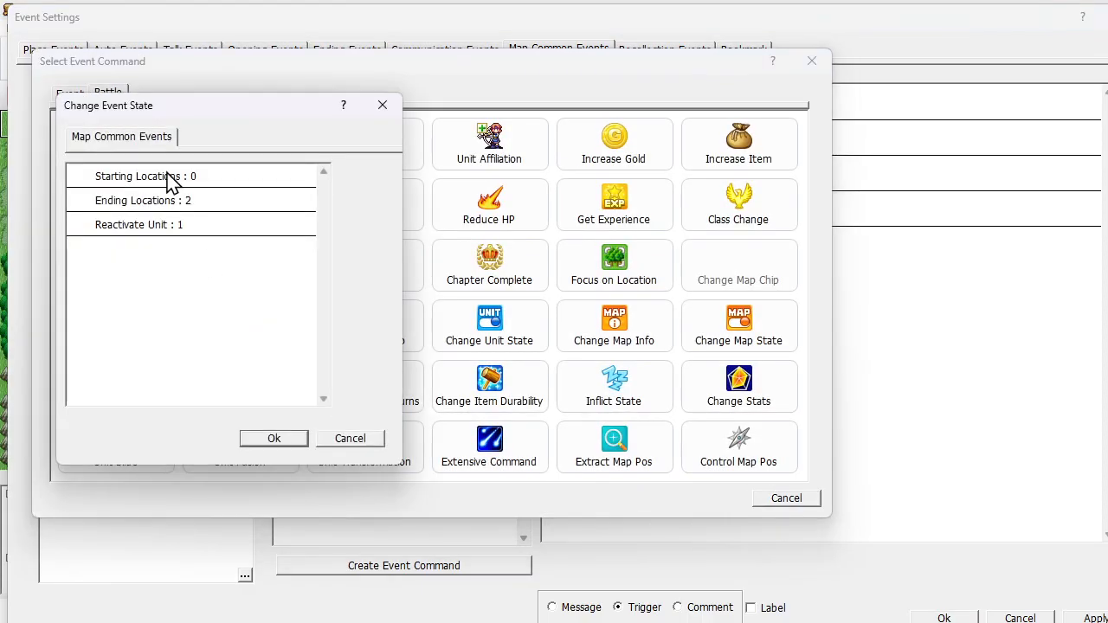
click(243, 179)
click(289, 442)
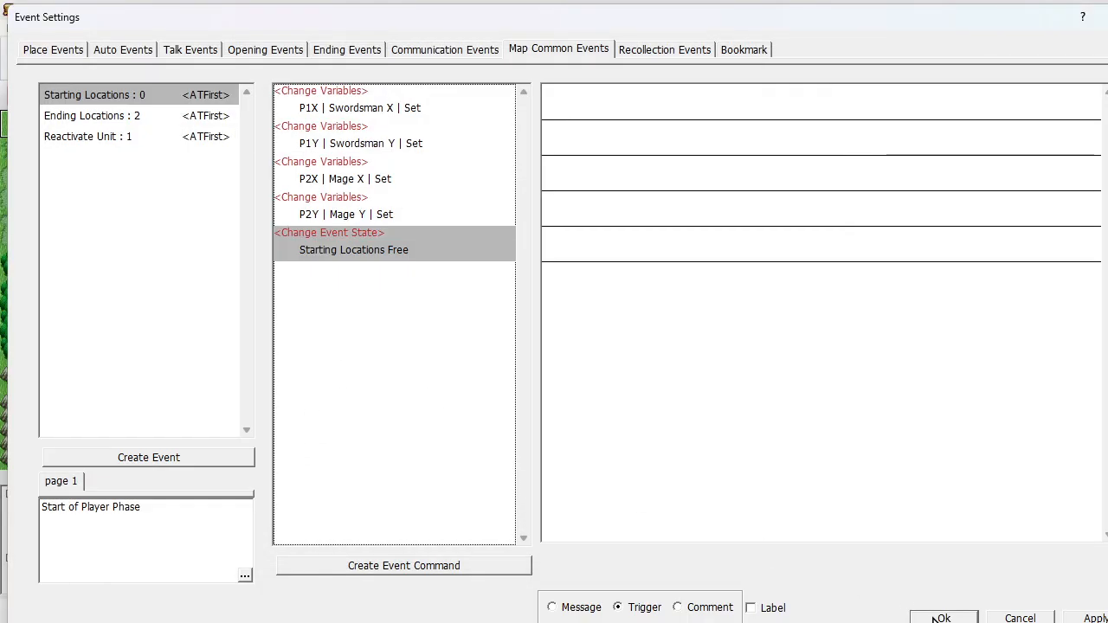
Look over the four Change Variables commands in Starting Locations and accept the event settings.
click(387, 105)
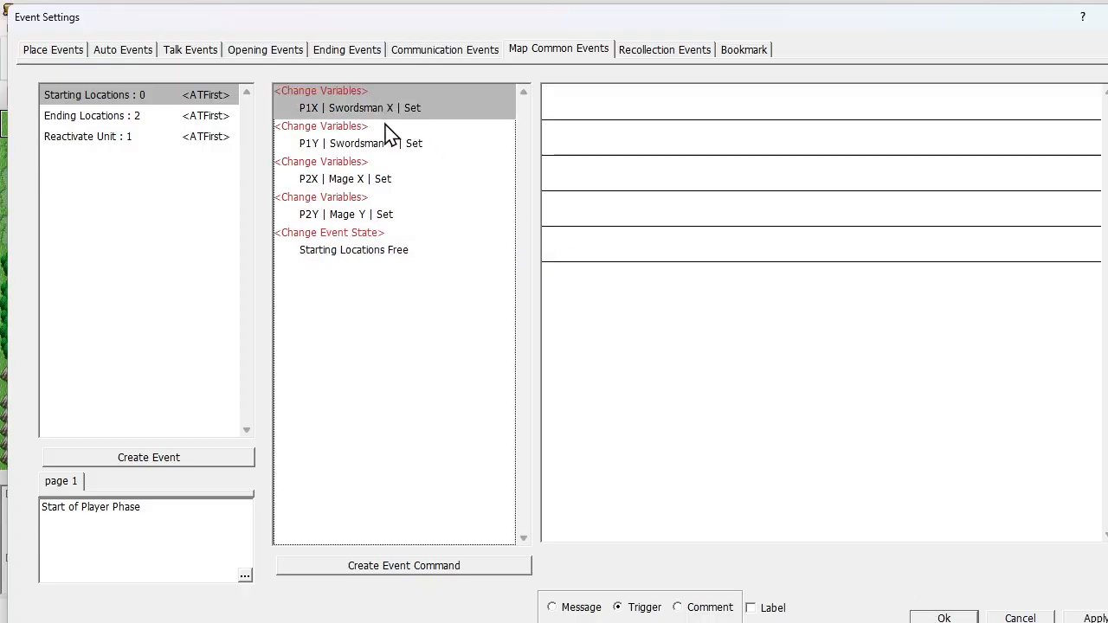
click(387, 130)
click(388, 164)
click(387, 208)
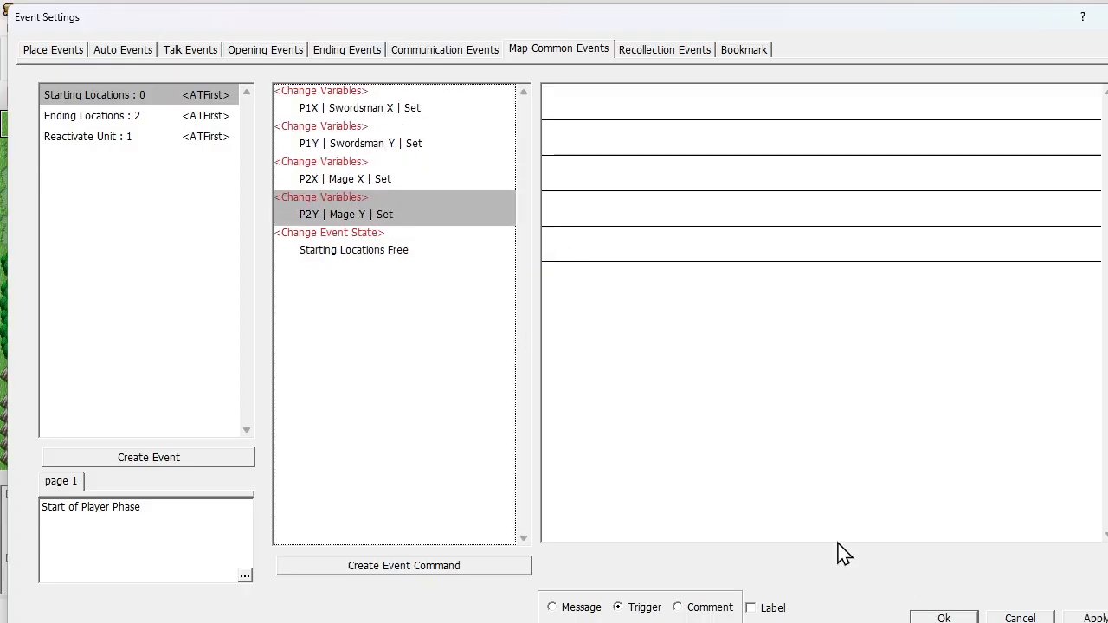
click(944, 618)
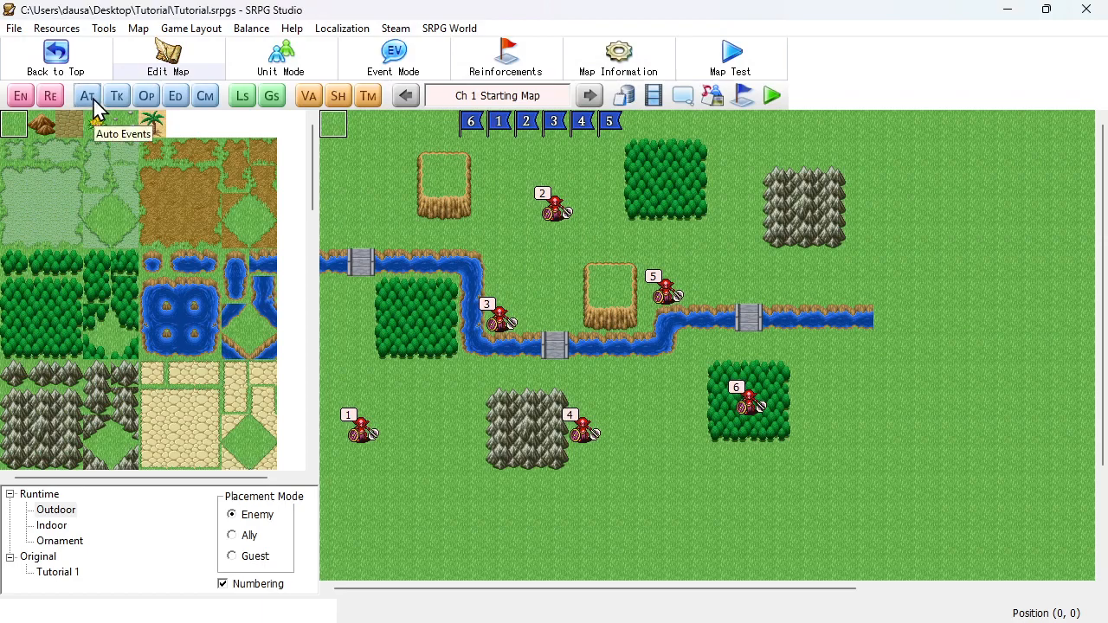
Open the Mage's unit events from the player database.
click(622, 98)
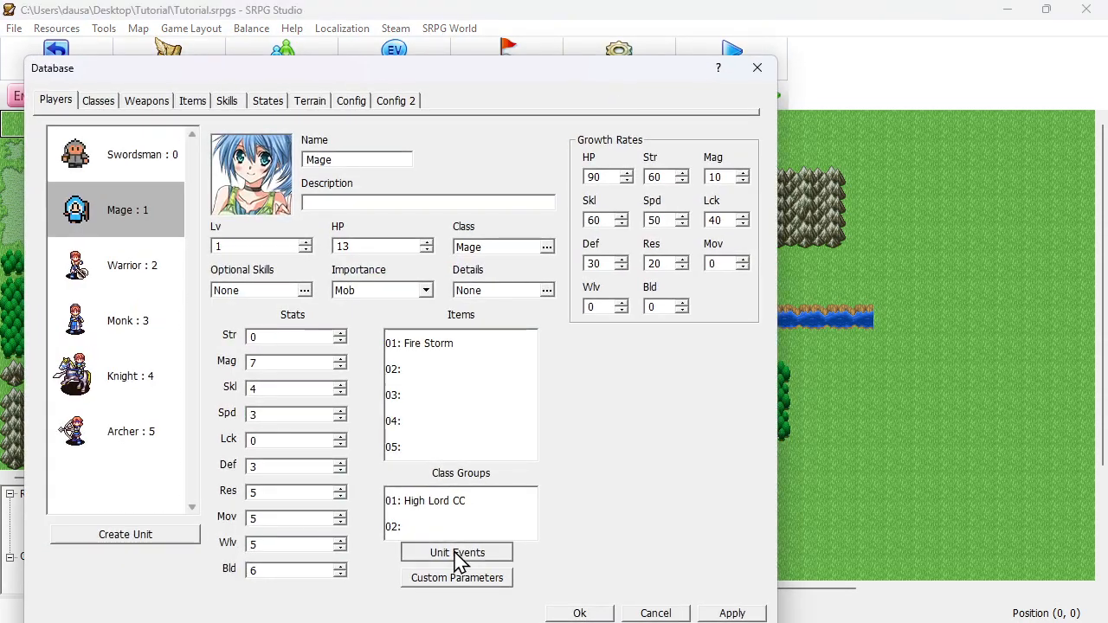
click(456, 556)
drag(385, 112, 363, 14)
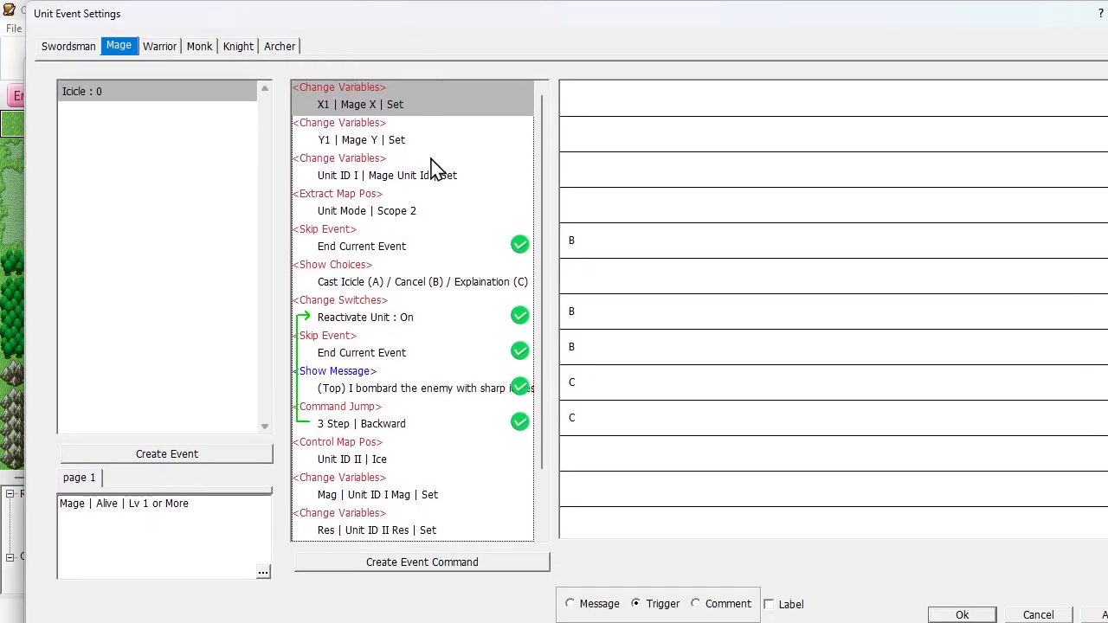
Examine the Command Jump, Show Message and Skip Event commands in the Mage's Icicle event.
click(389, 424)
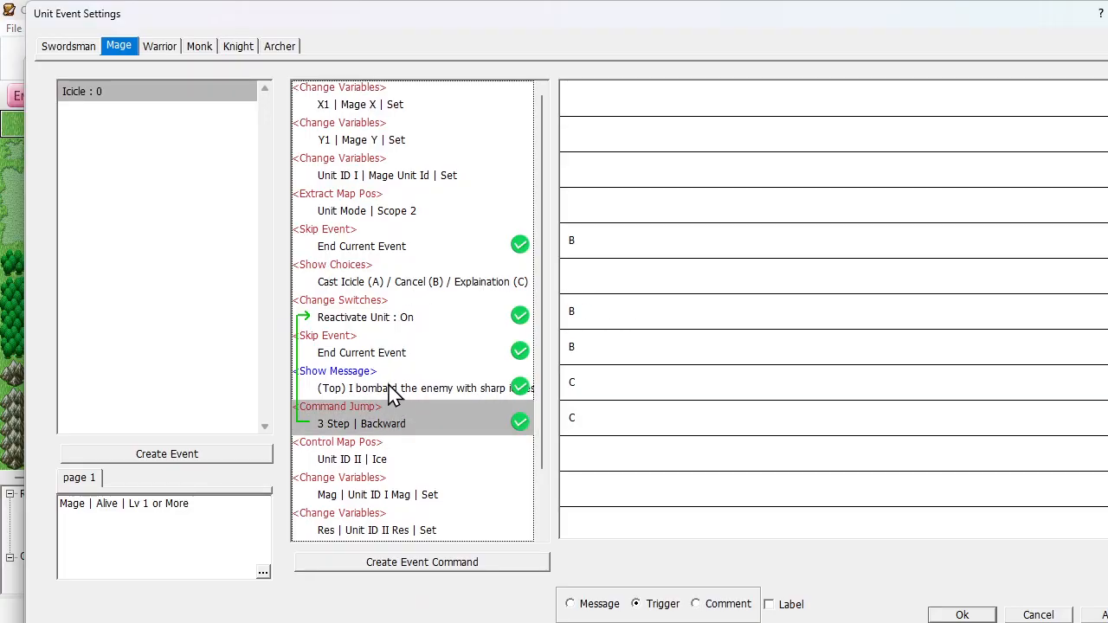
click(365, 381)
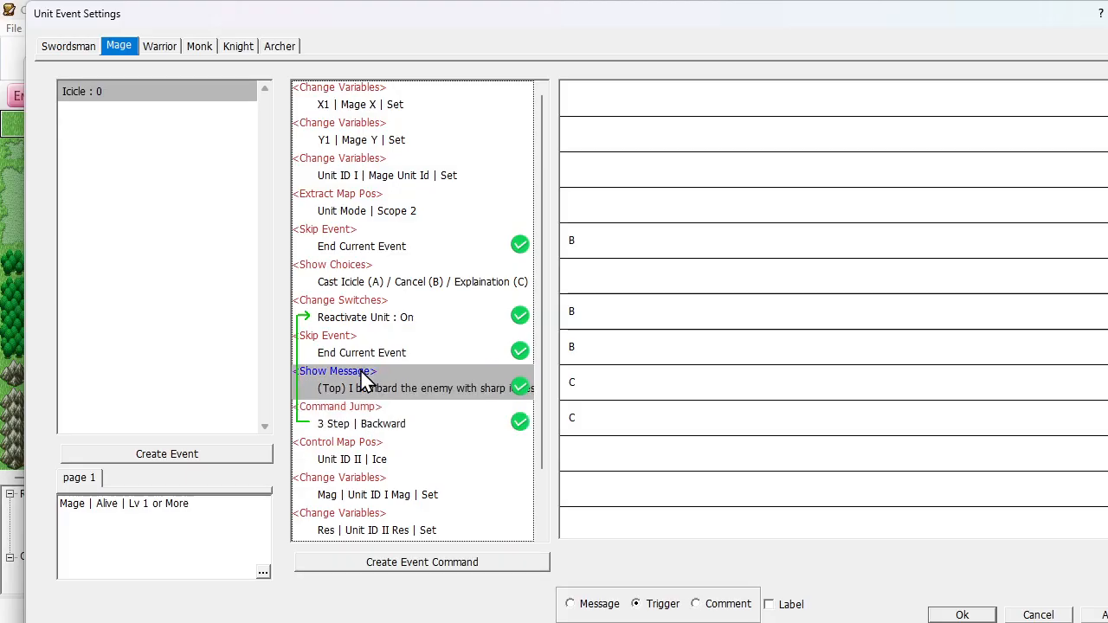
click(355, 425)
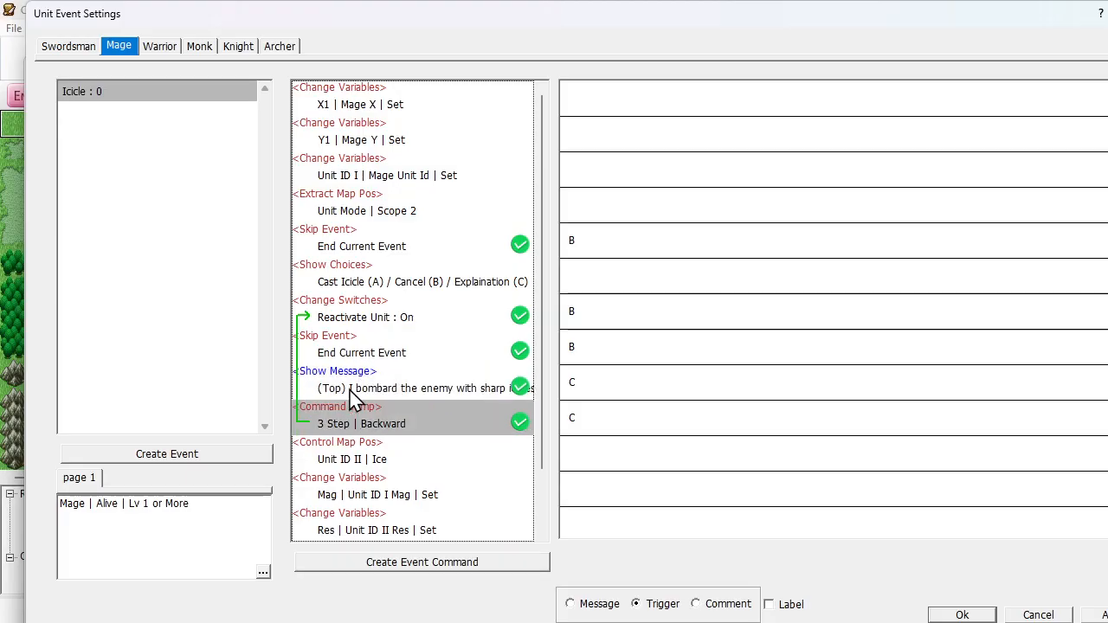
click(381, 353)
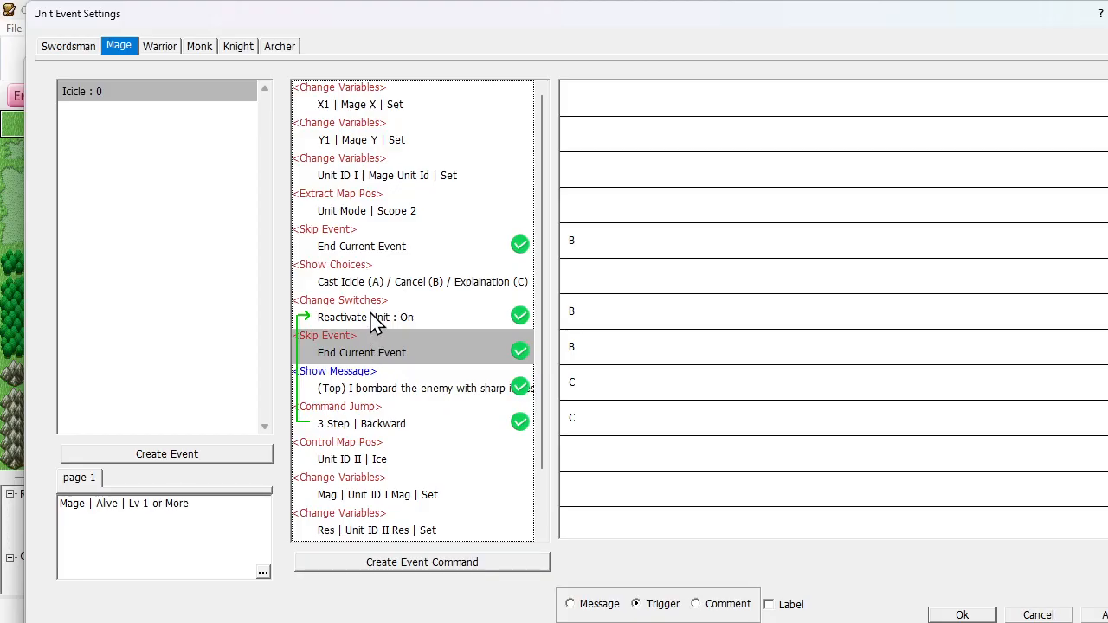
Insert a Move Unit command after the Reactivate Unit switch change in Icicle, with the ID variable Unit ID I as its target.
click(374, 319)
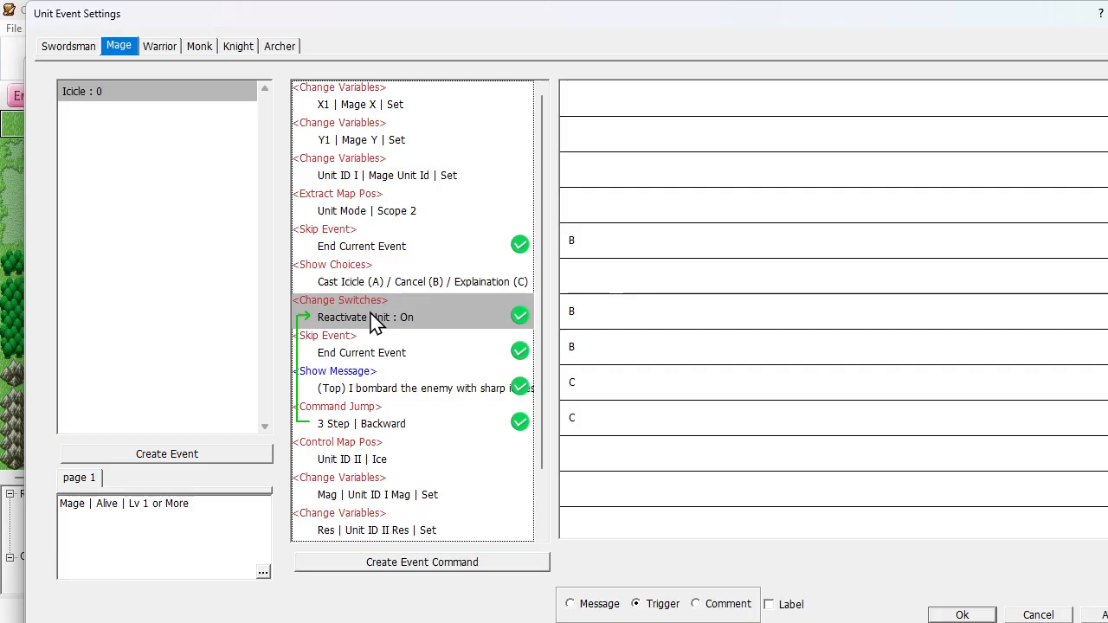
right_click(375, 318)
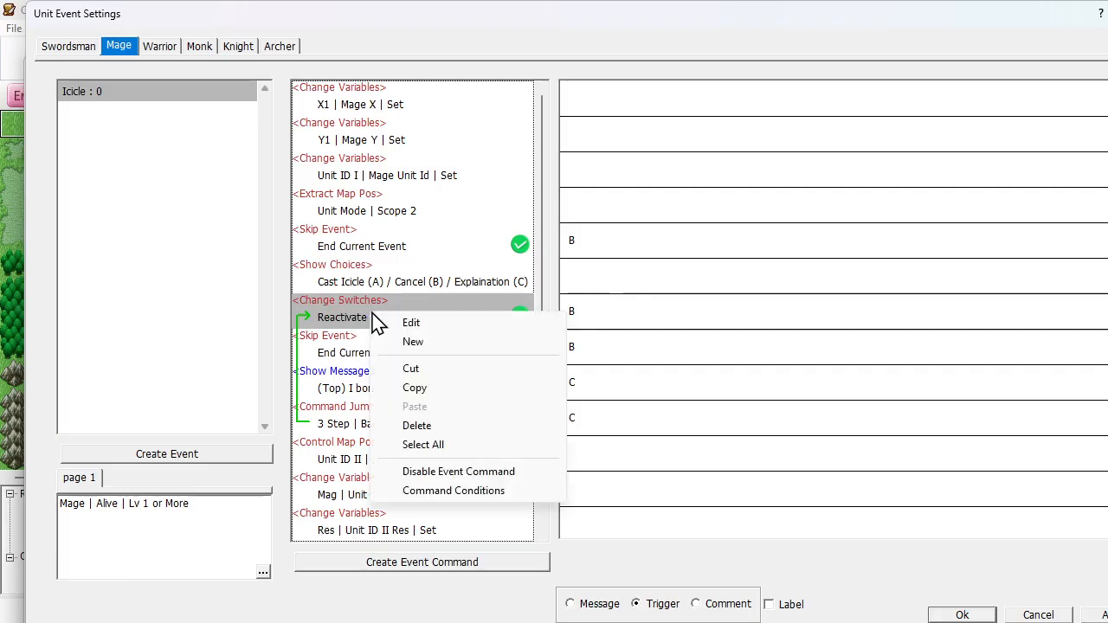
click(410, 341)
click(126, 91)
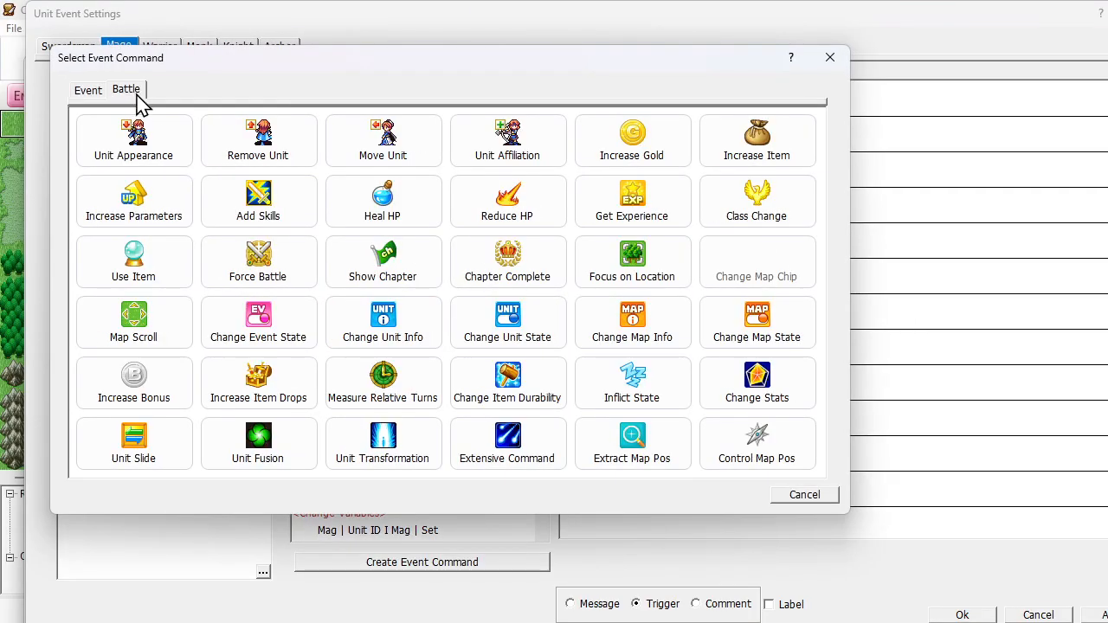
click(425, 153)
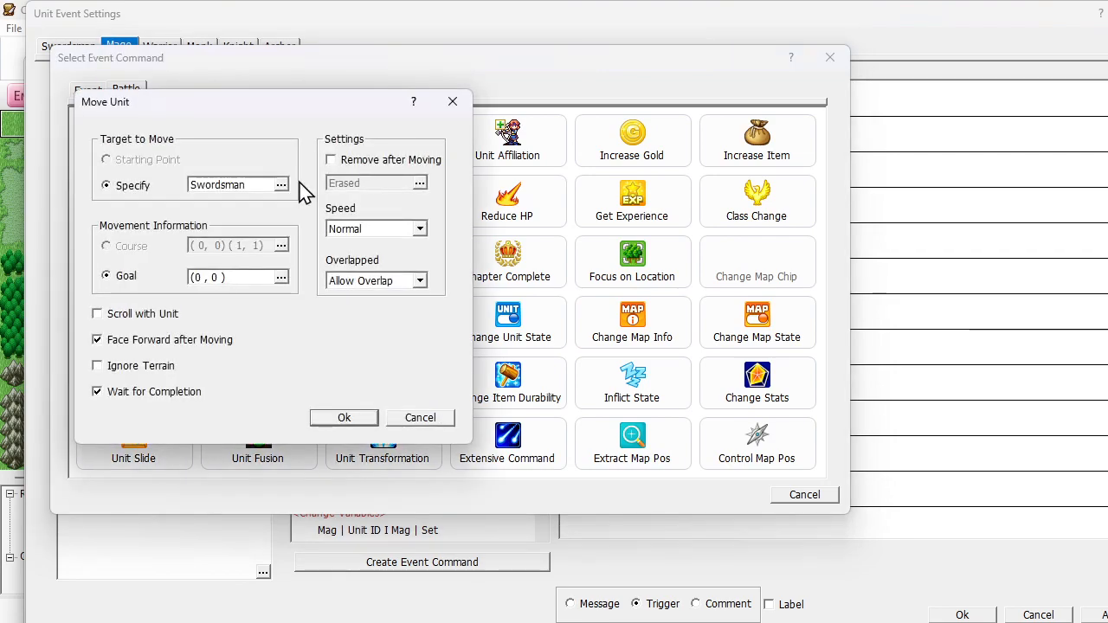
click(217, 187)
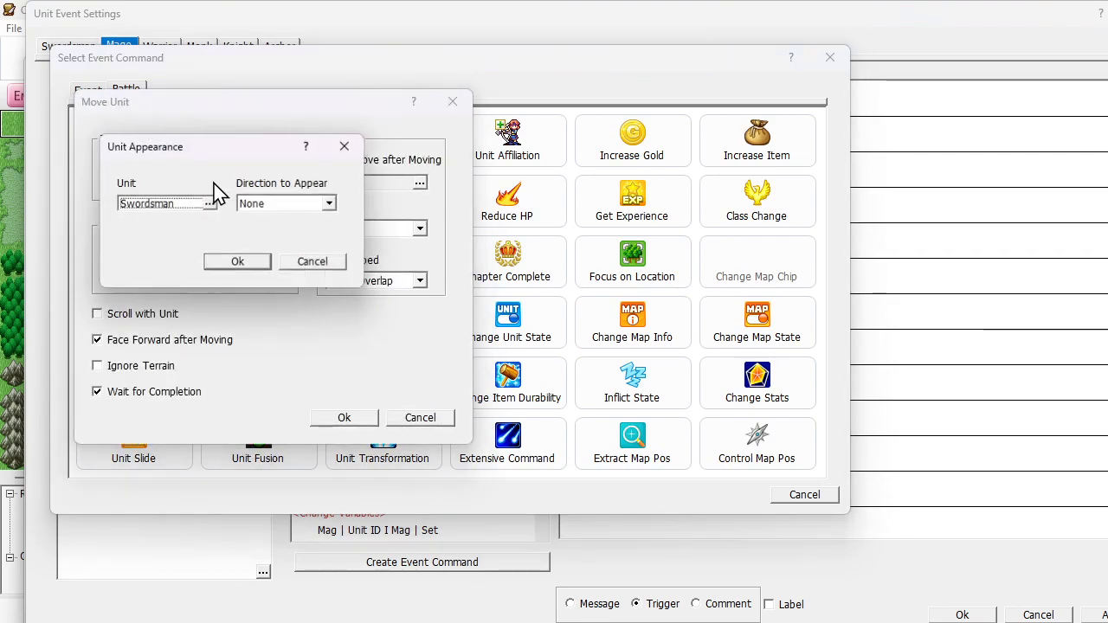
click(171, 206)
click(201, 184)
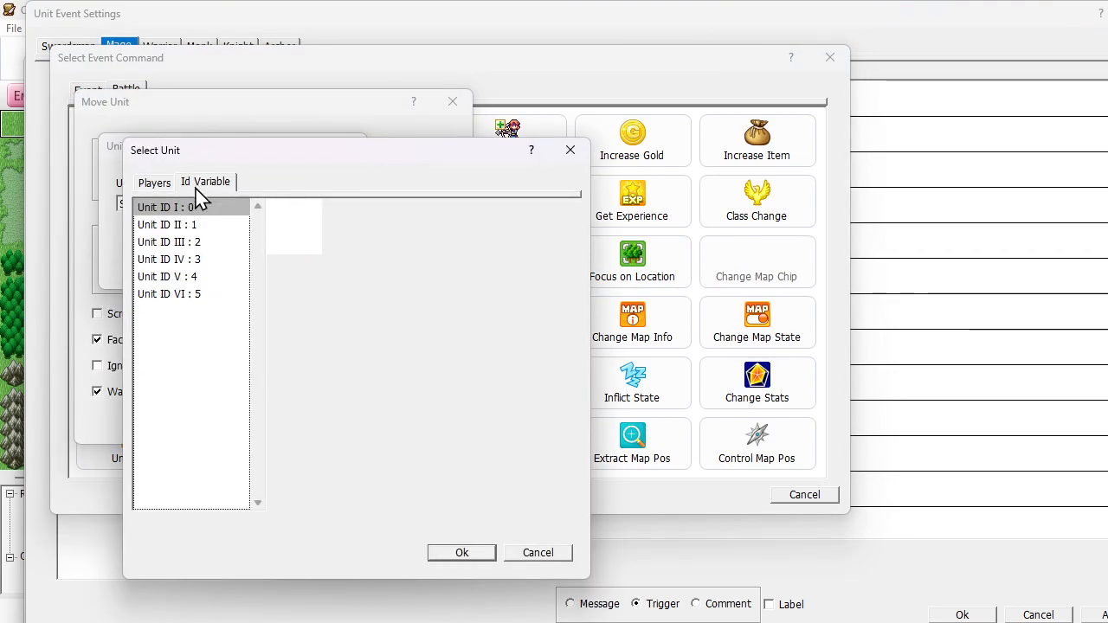
click(451, 554)
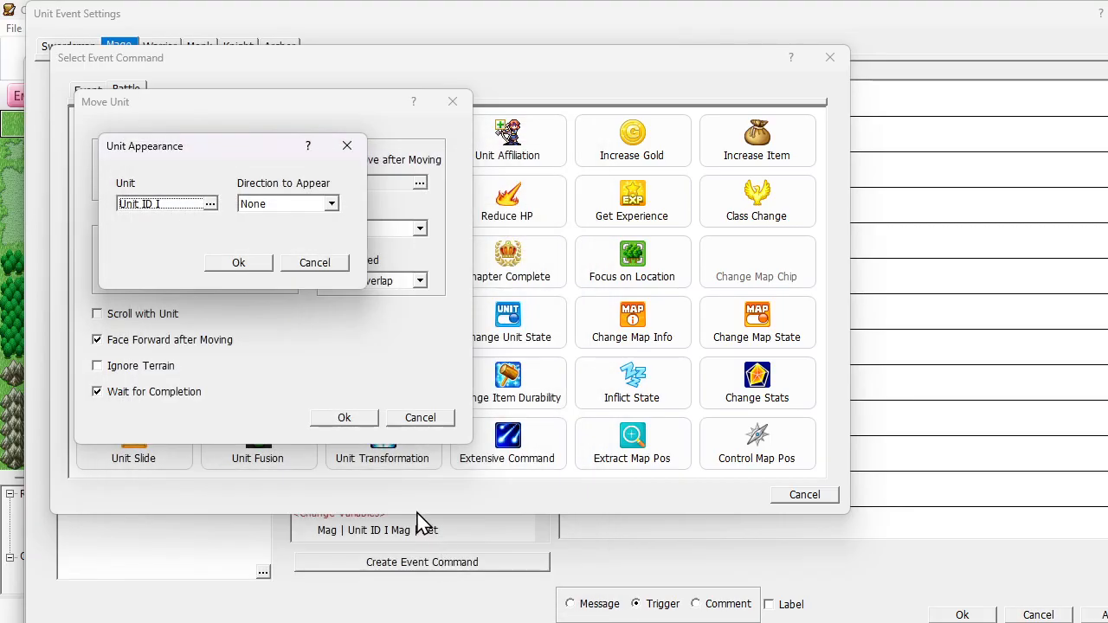
click(239, 263)
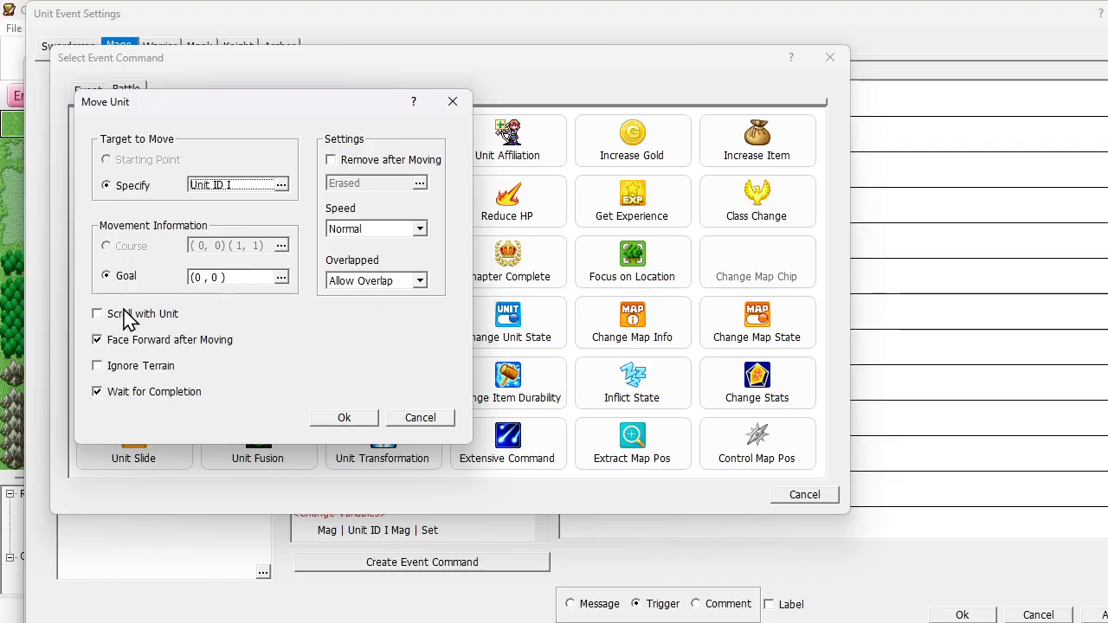
Set the X coordinate of the Move Unit goal to the variable P2X.
double_click(207, 279)
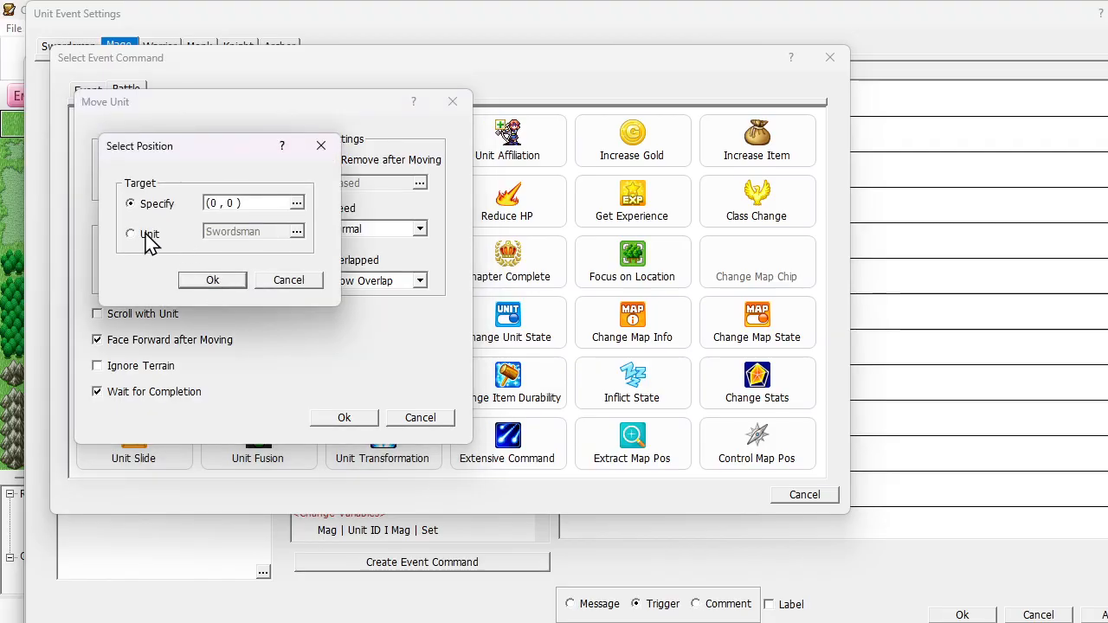
double_click(238, 206)
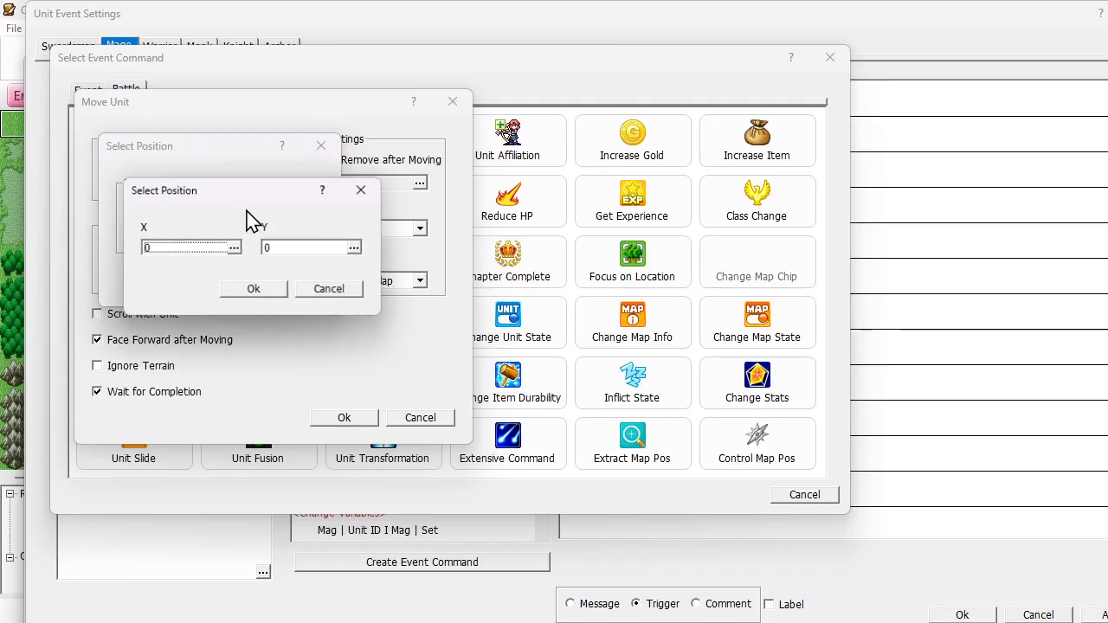
double_click(195, 251)
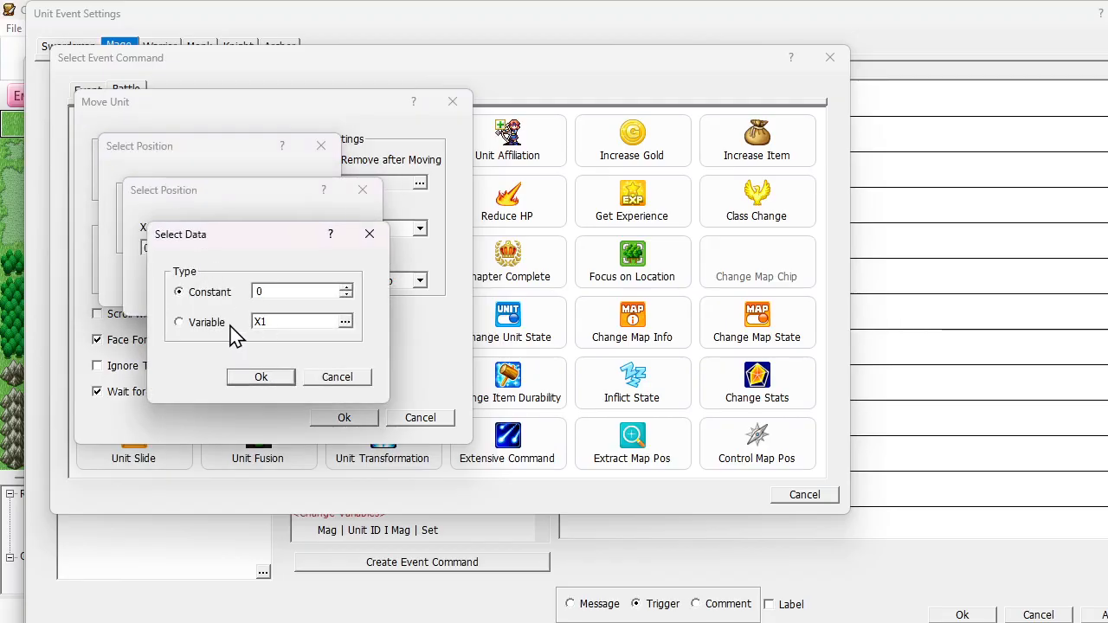
double_click(279, 325)
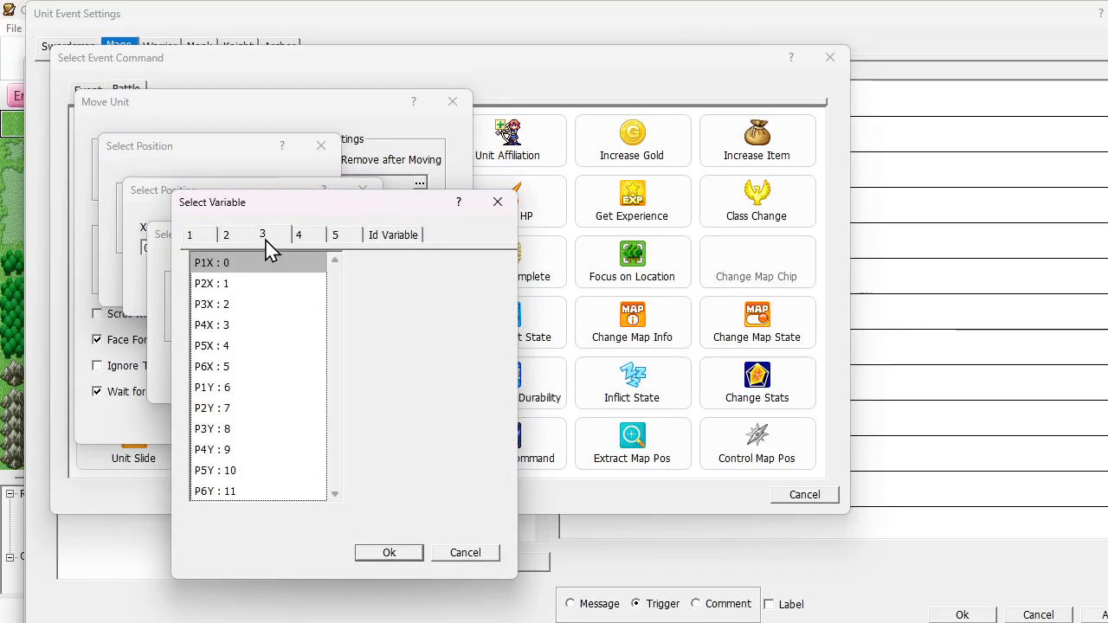
click(247, 284)
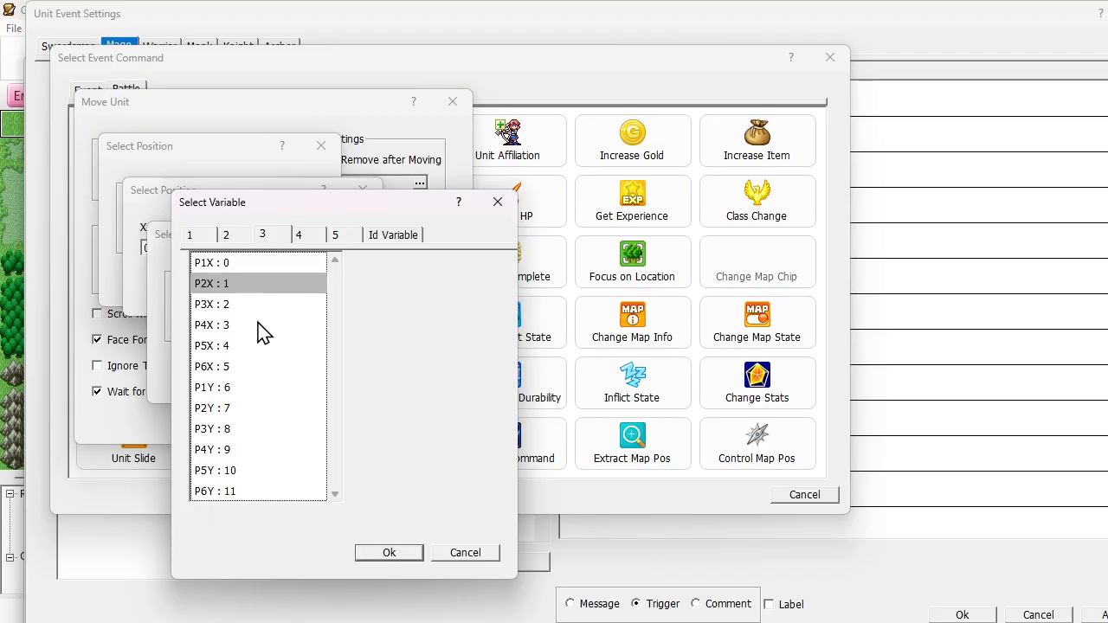
click(378, 554)
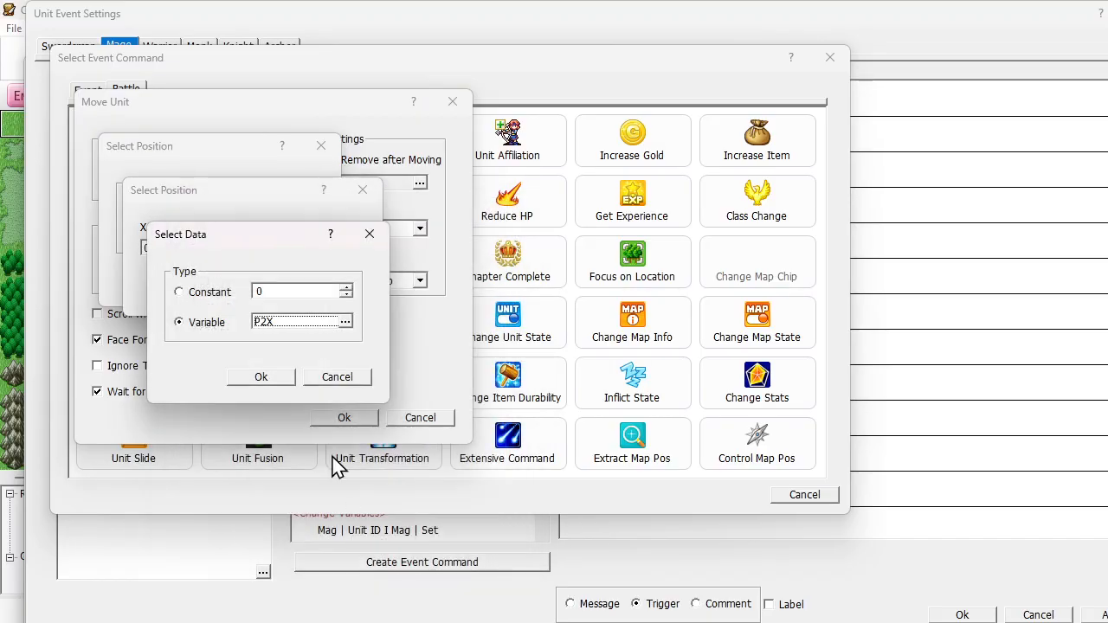
click(255, 380)
Set the Y coordinate of the Move Unit goal to the variable P2Y and accept the position.
double_click(291, 251)
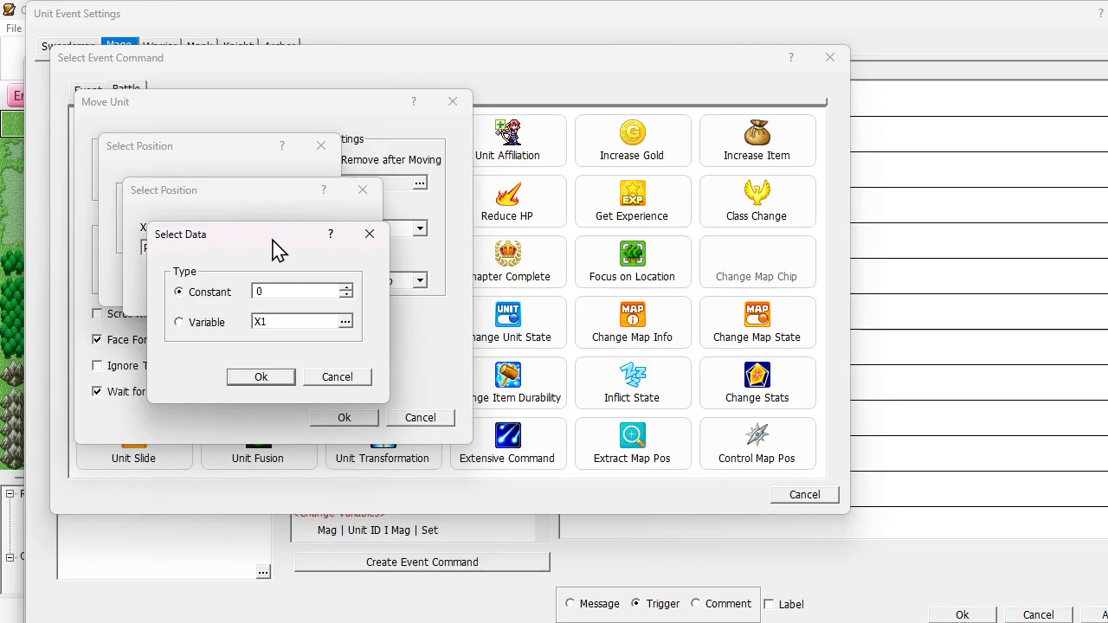
click(227, 322)
double_click(272, 323)
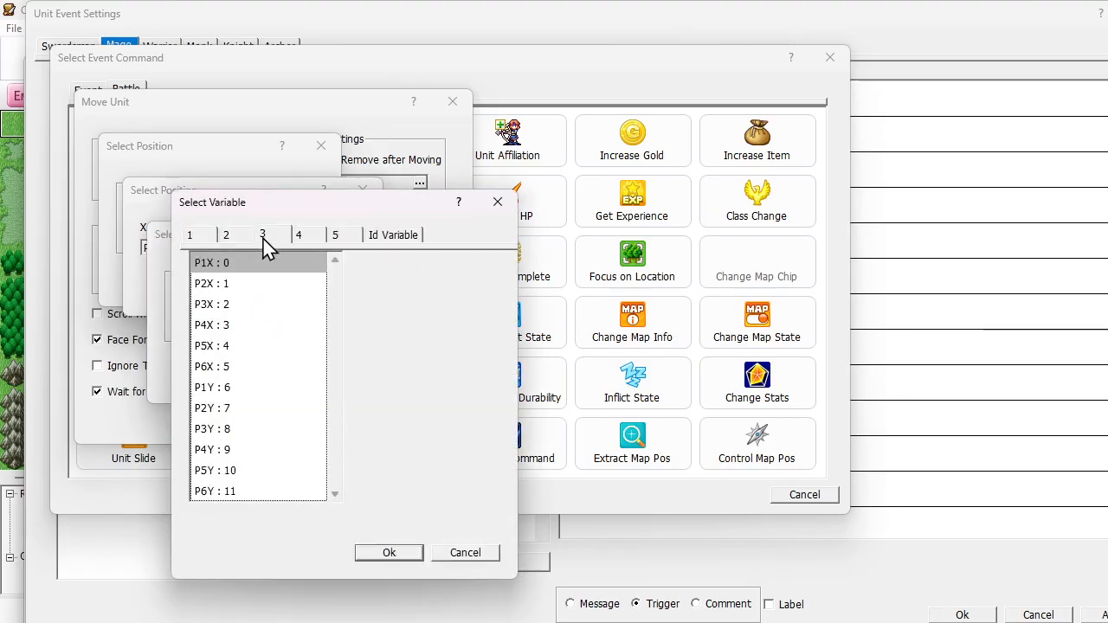
click(227, 408)
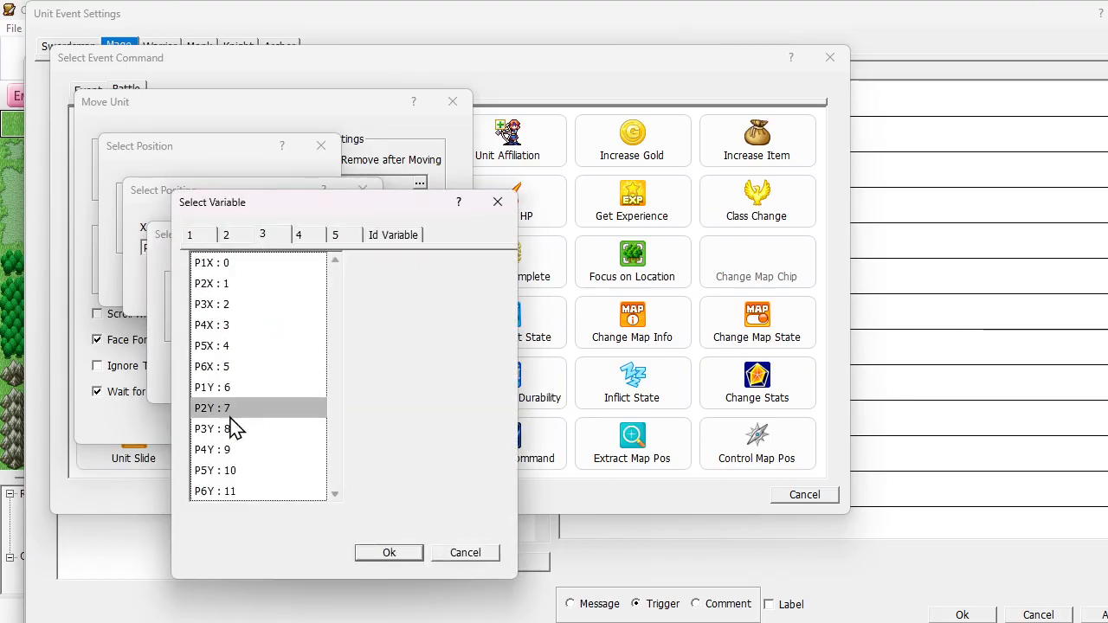
click(389, 554)
click(280, 378)
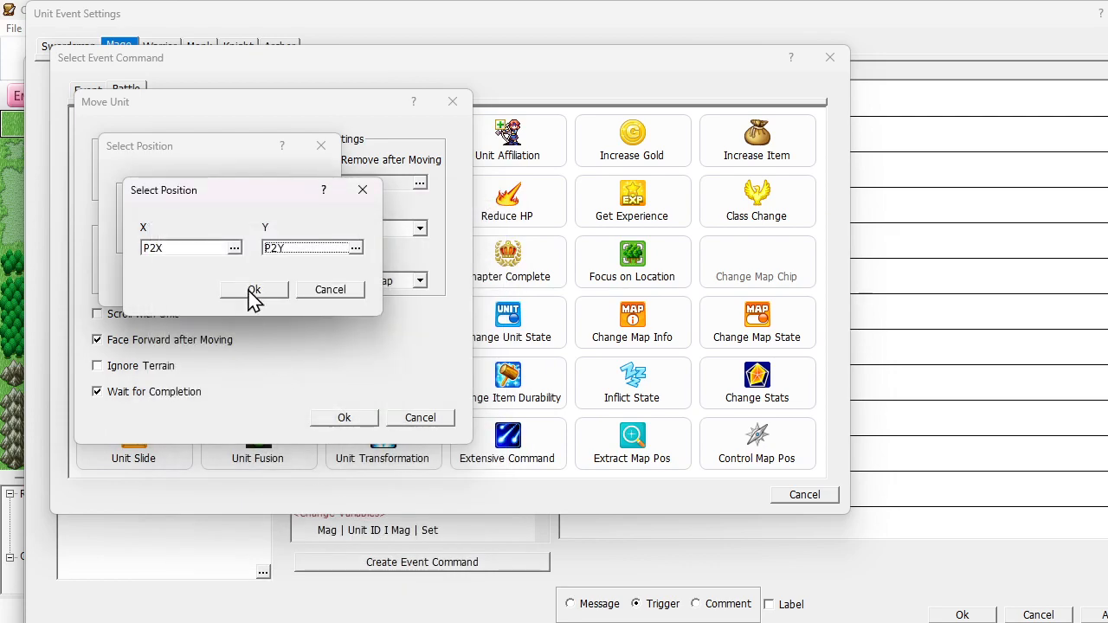
click(253, 294)
click(242, 290)
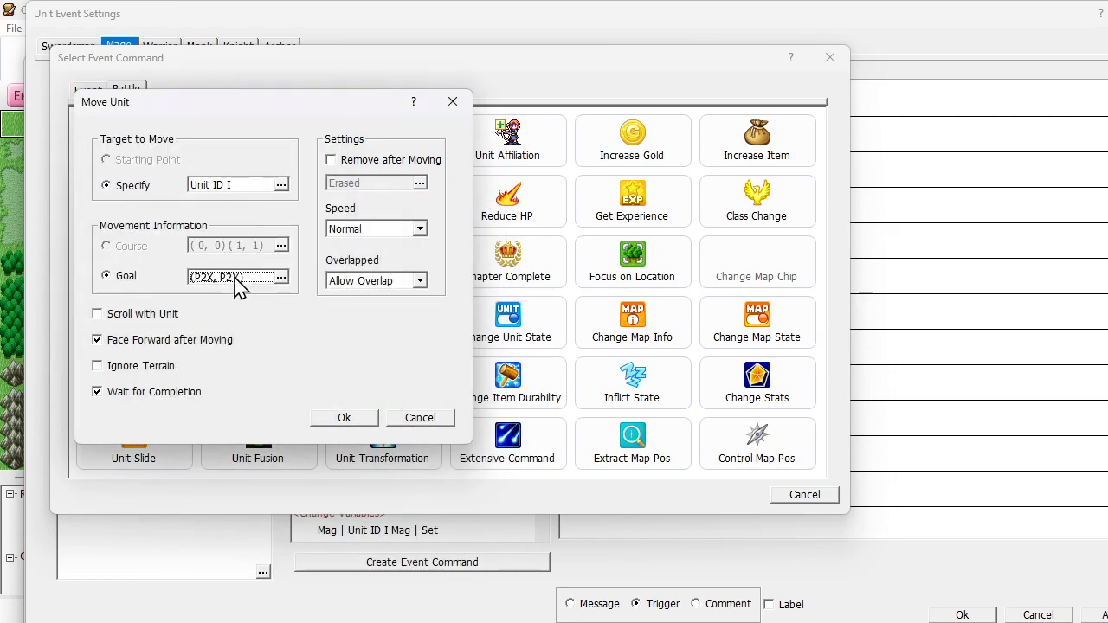
Give the Move Unit command Instant speed, the Appear in open space overlap setting and Ignore Terrain, and add it to the event.
click(370, 229)
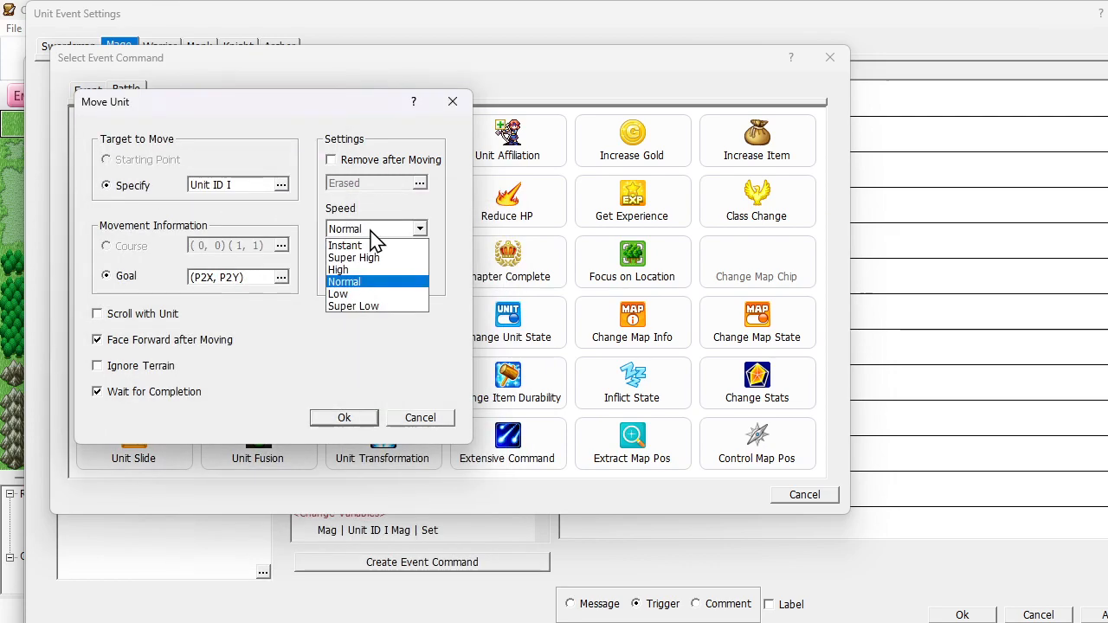
click(355, 249)
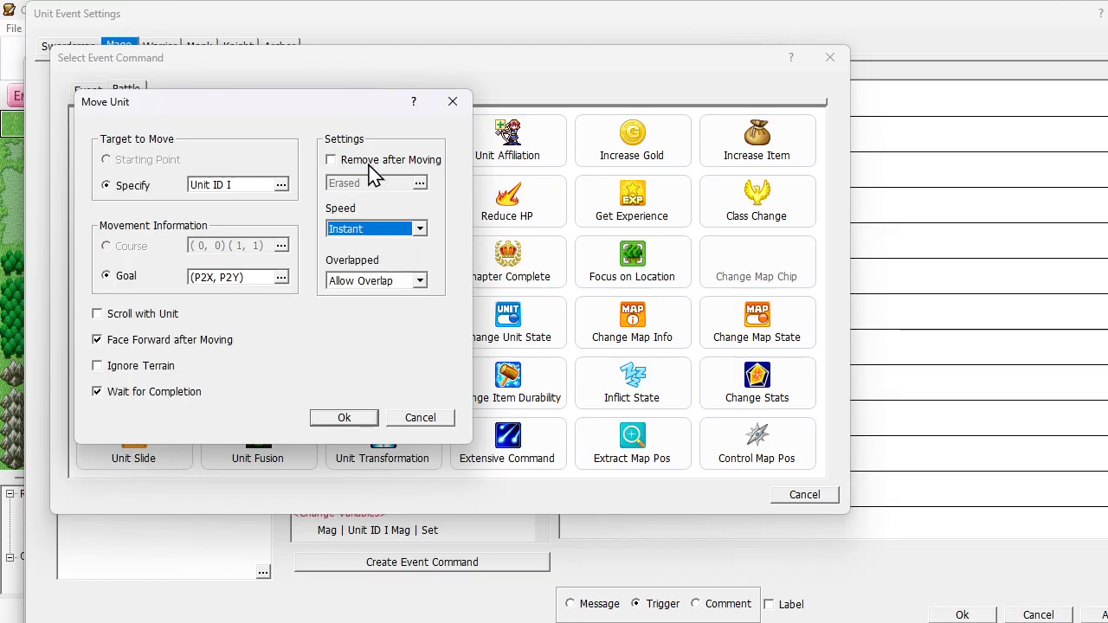
click(373, 286)
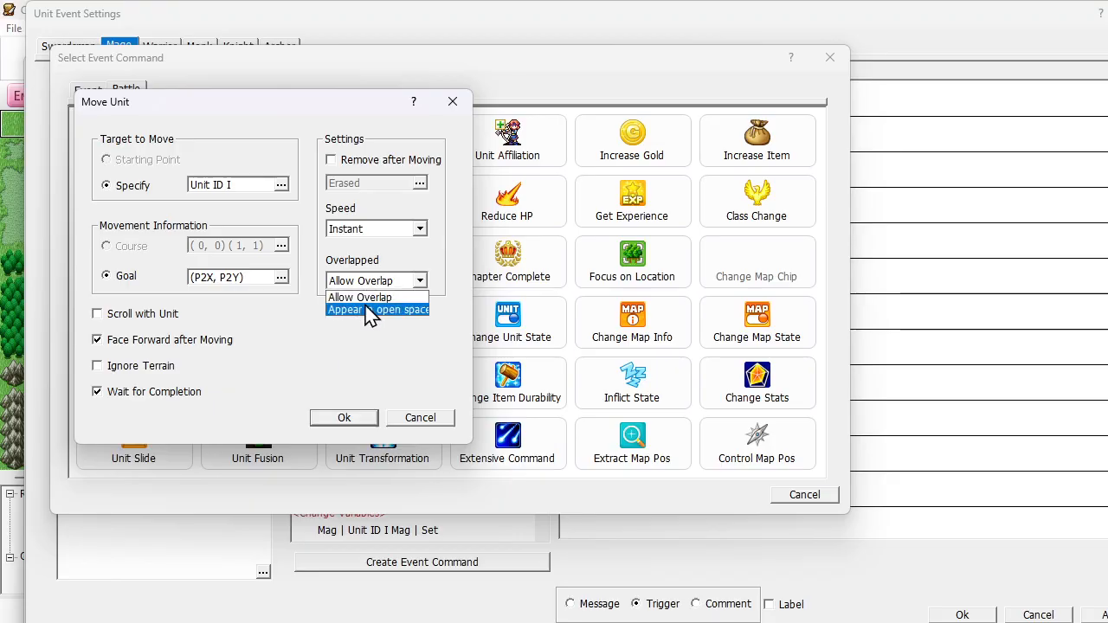
click(366, 309)
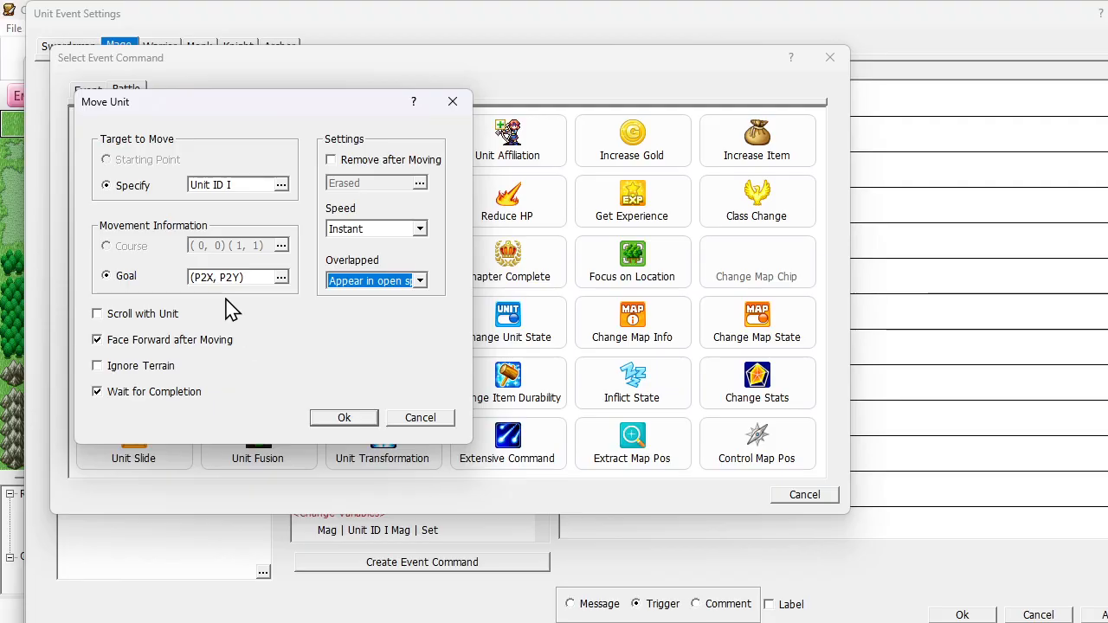
click(98, 367)
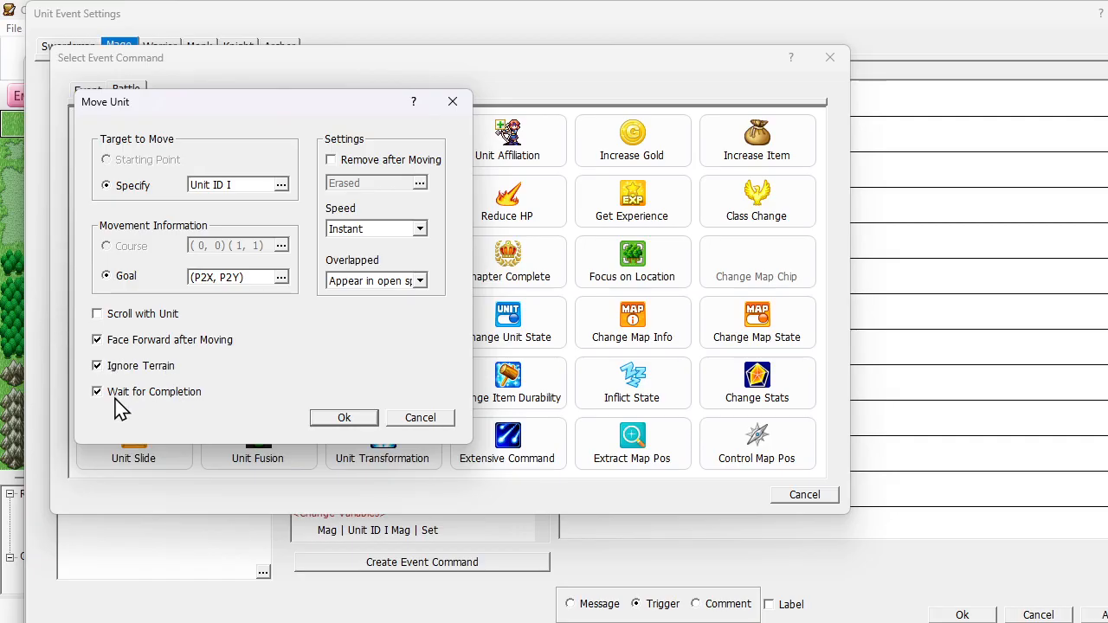
click(344, 418)
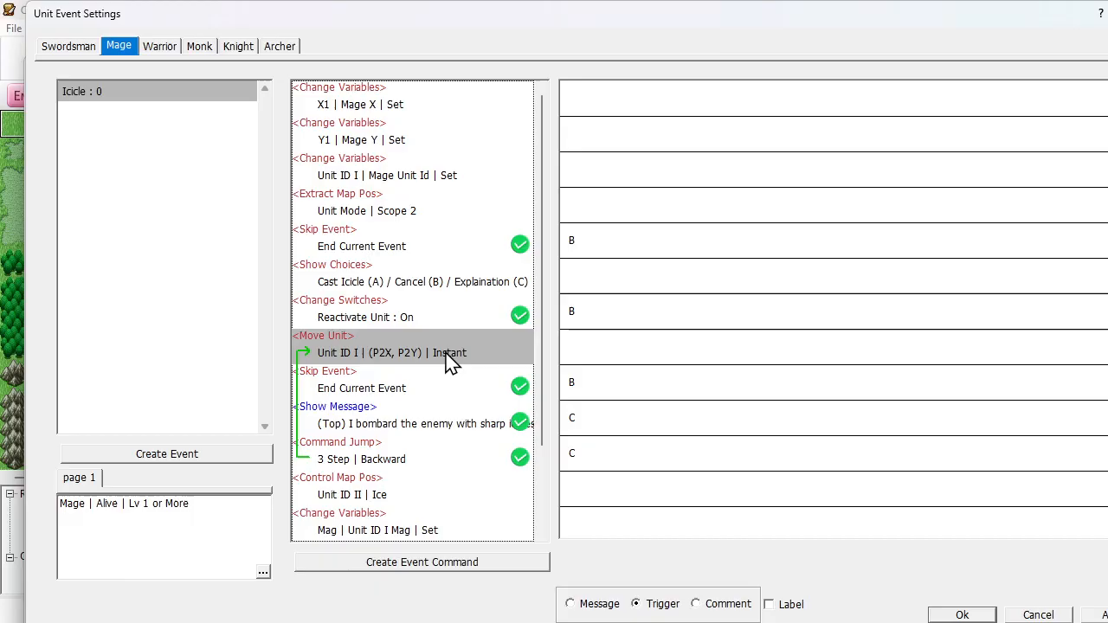
Enable self switch B as the command condition of the new Move Unit command.
double_click(597, 355)
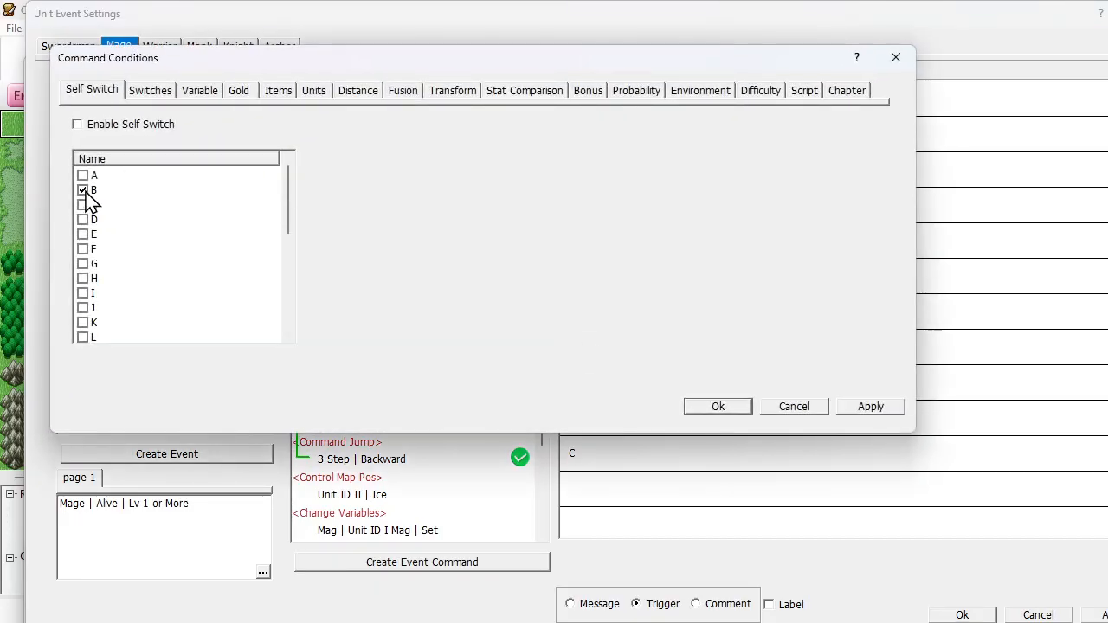
click(693, 408)
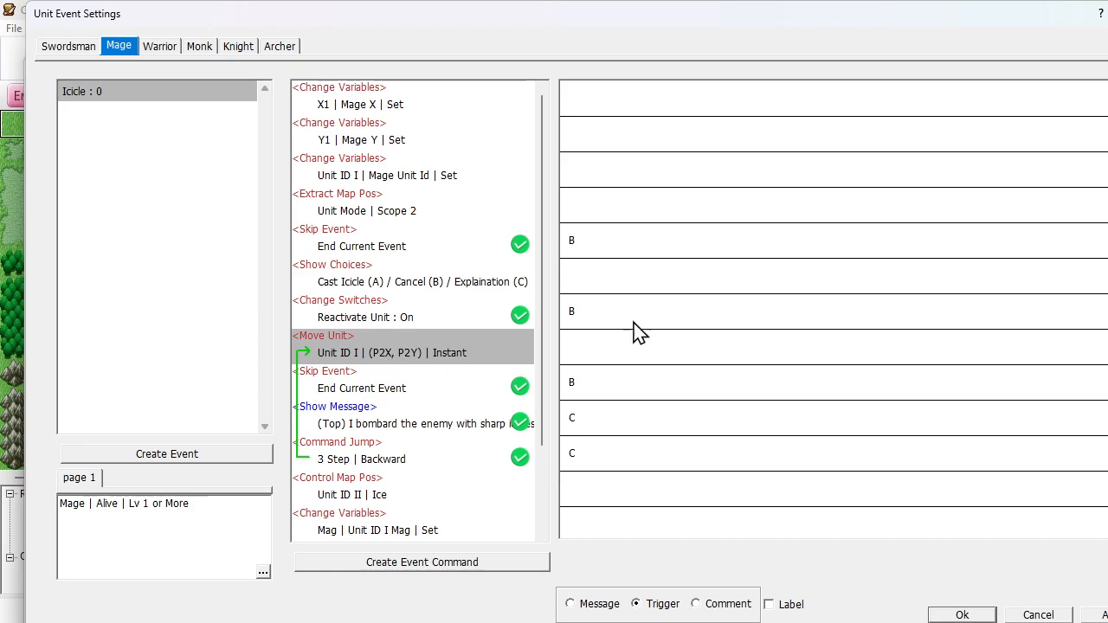
double_click(599, 353)
click(77, 124)
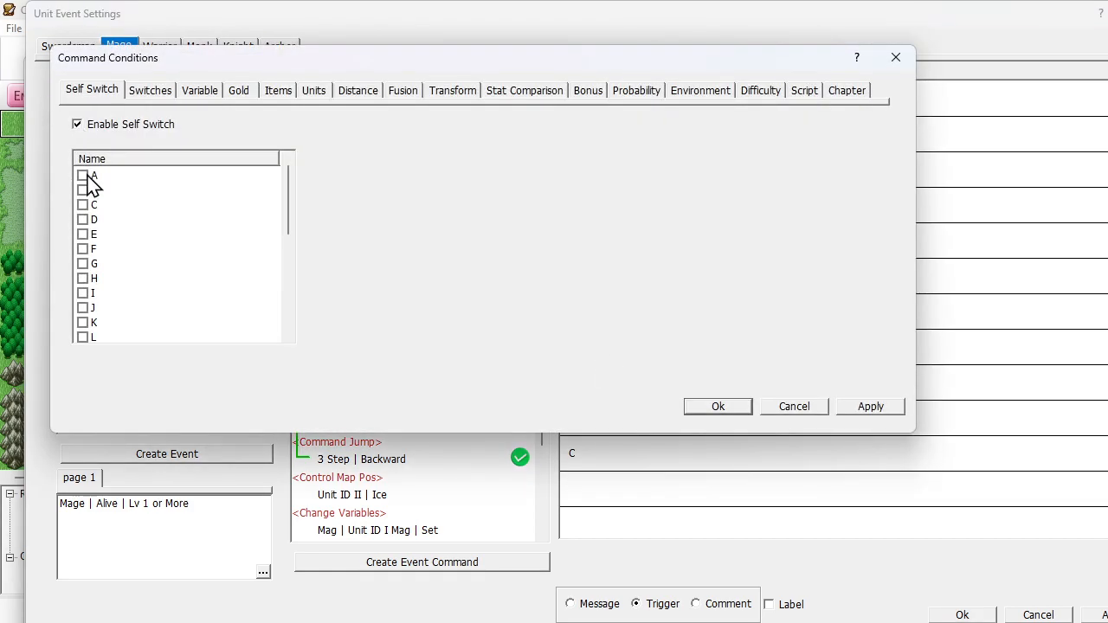
click(84, 190)
click(701, 411)
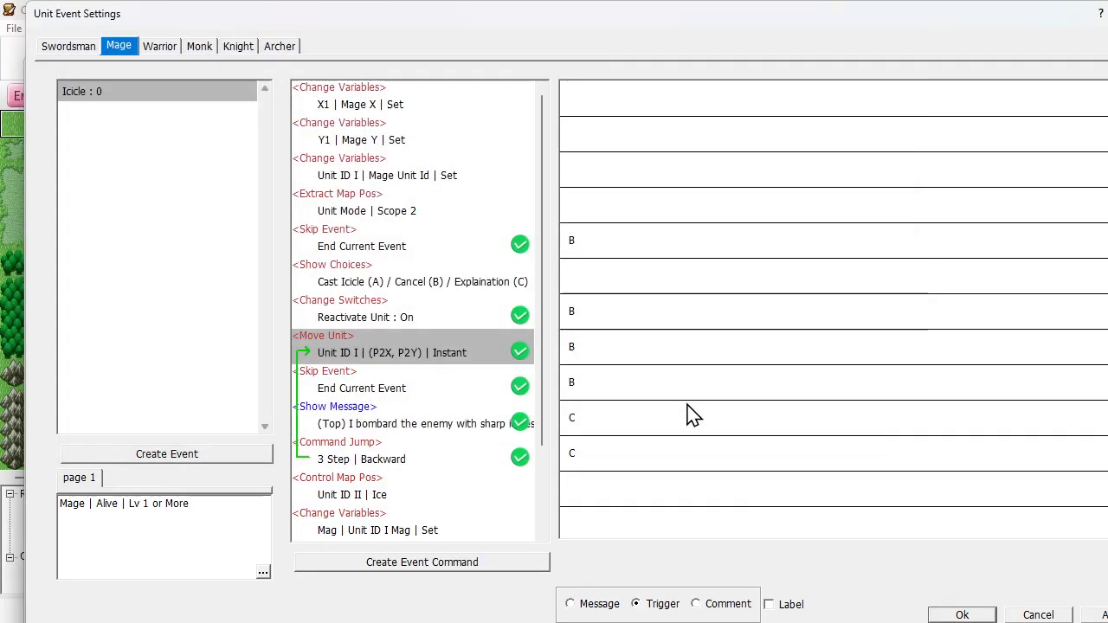
Copy the Move Unit command to the row directly above the first Skip Event in the Icicle event.
click(333, 385)
click(368, 355)
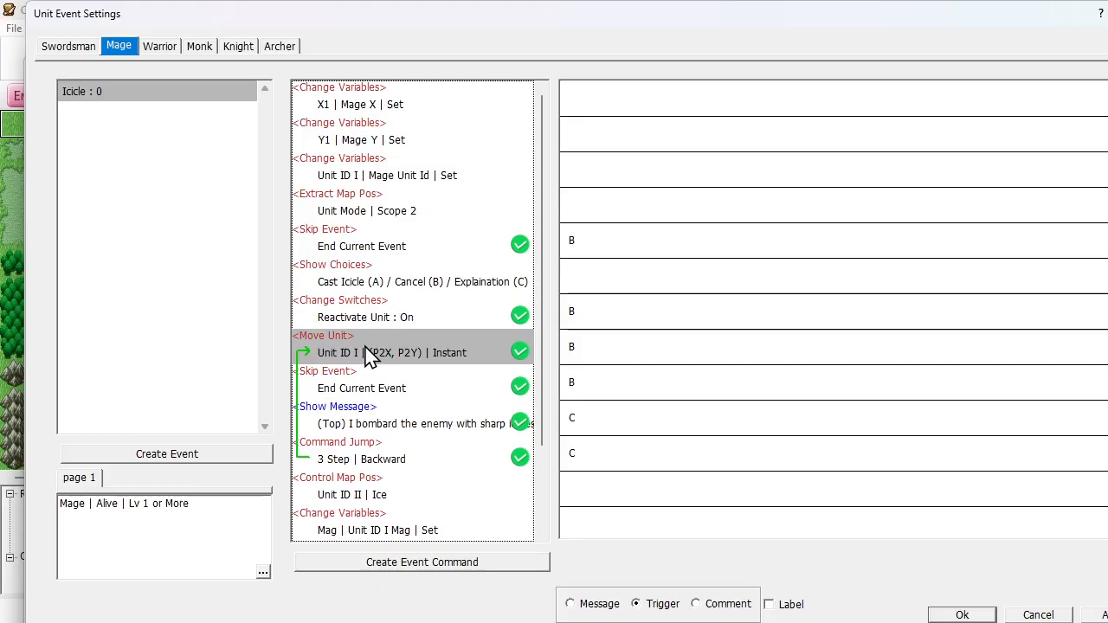
drag(368, 355, 398, 220)
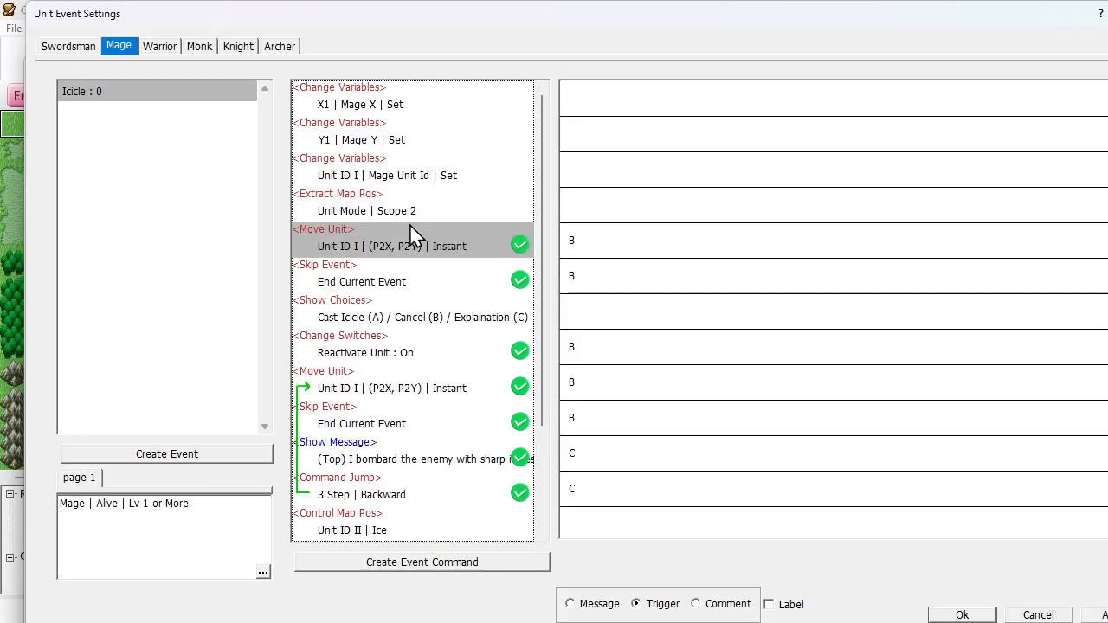
scroll(462, 285, down, 3)
scroll(468, 284, up, 2)
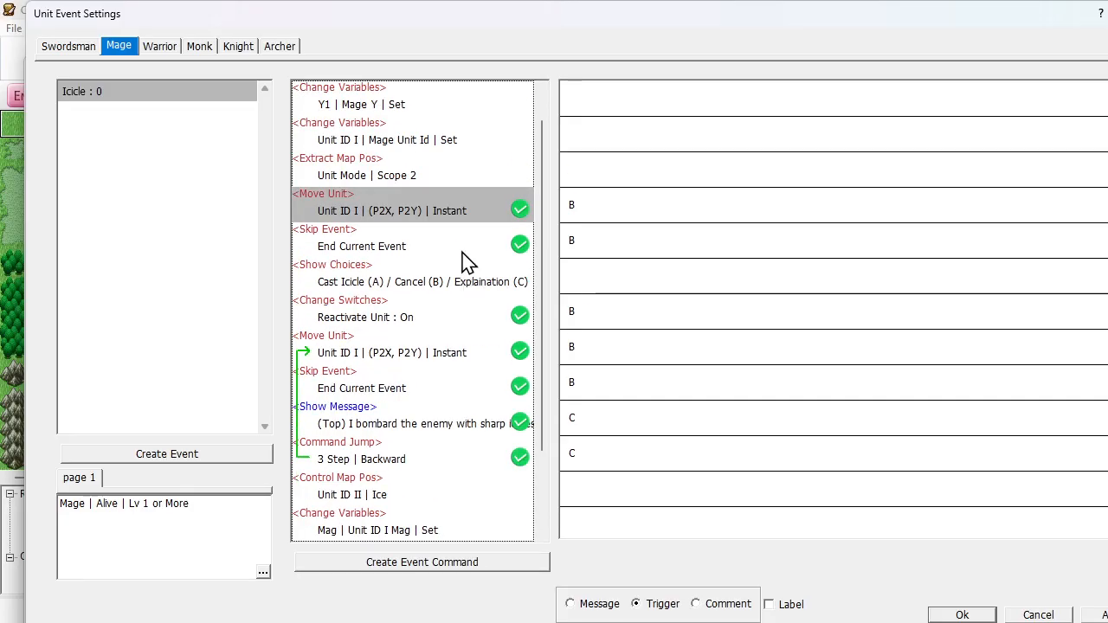
scroll(467, 260, up, 1)
scroll(463, 260, down, 4)
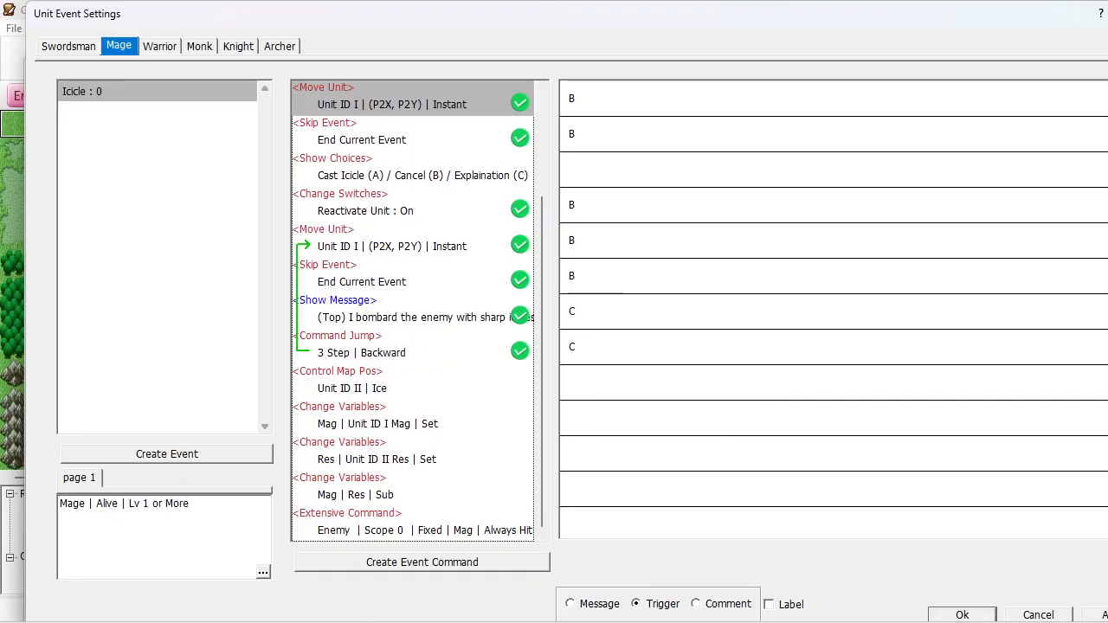
Accept the unit event and database settings, and start the battle in a new test game.
click(958, 614)
click(586, 613)
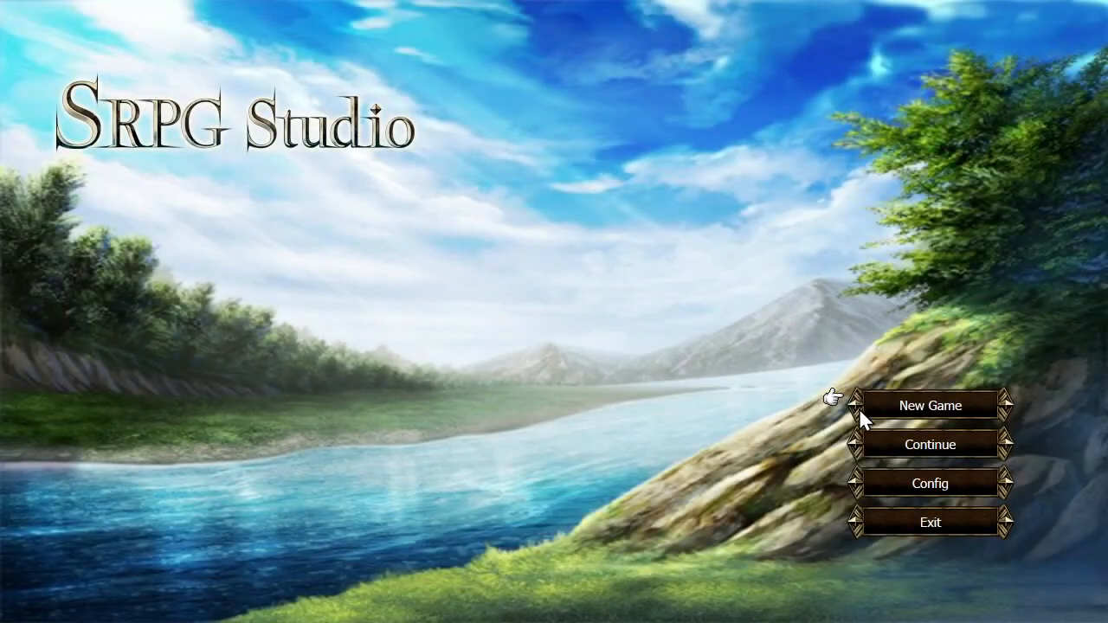
click(878, 448)
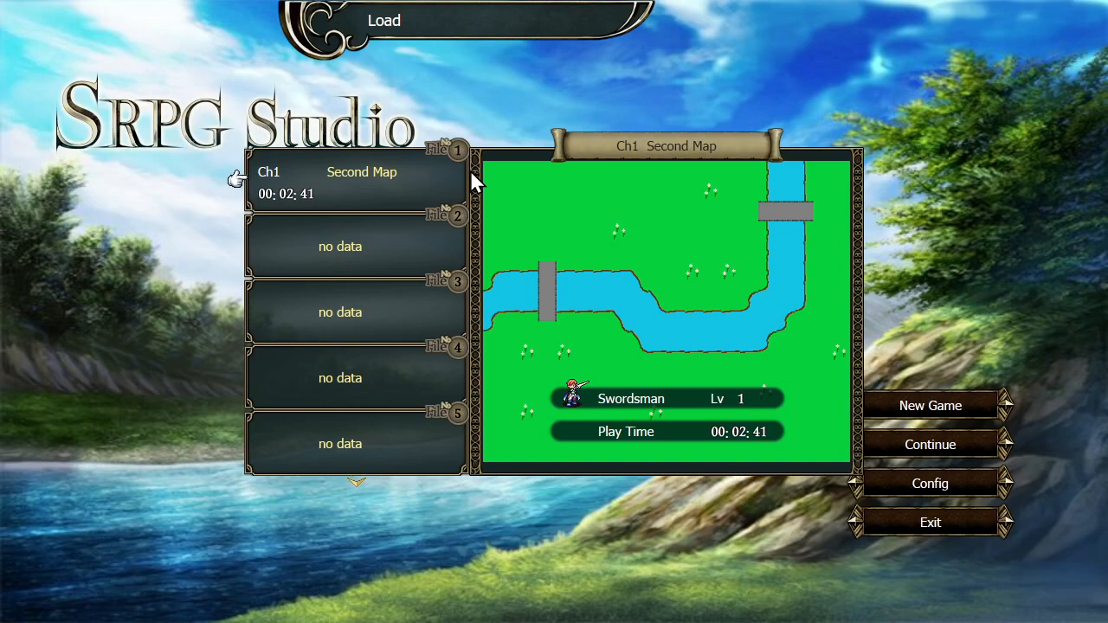
right_click(462, 167)
click(858, 403)
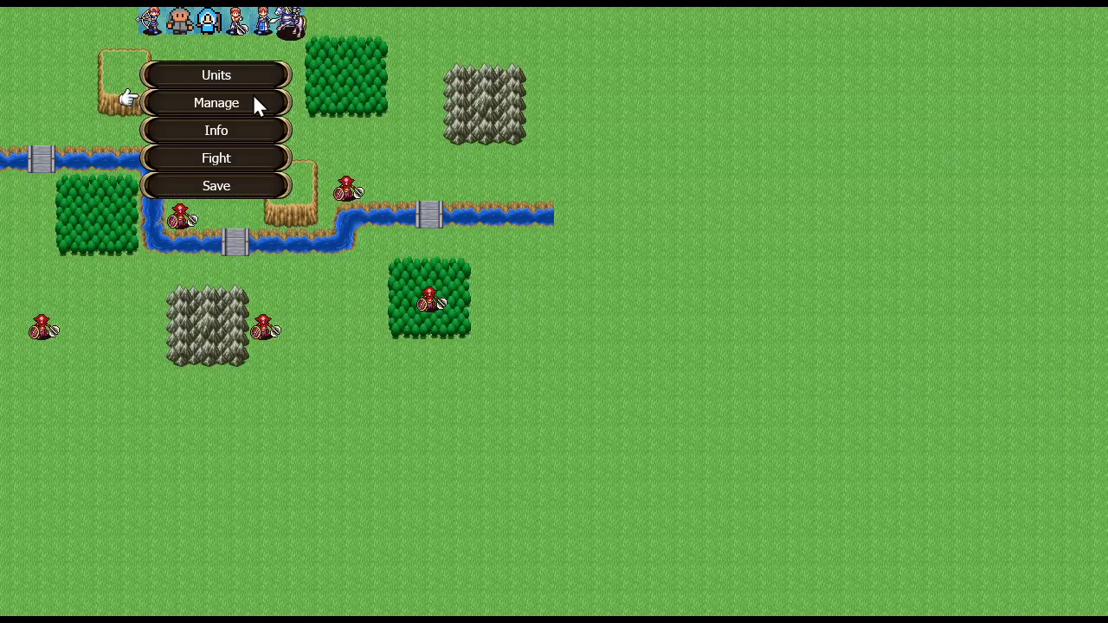
click(253, 96)
right_click(248, 73)
click(216, 160)
Test backing out of Icicle's target selection after moving the Mage two tiles down.
click(520, 330)
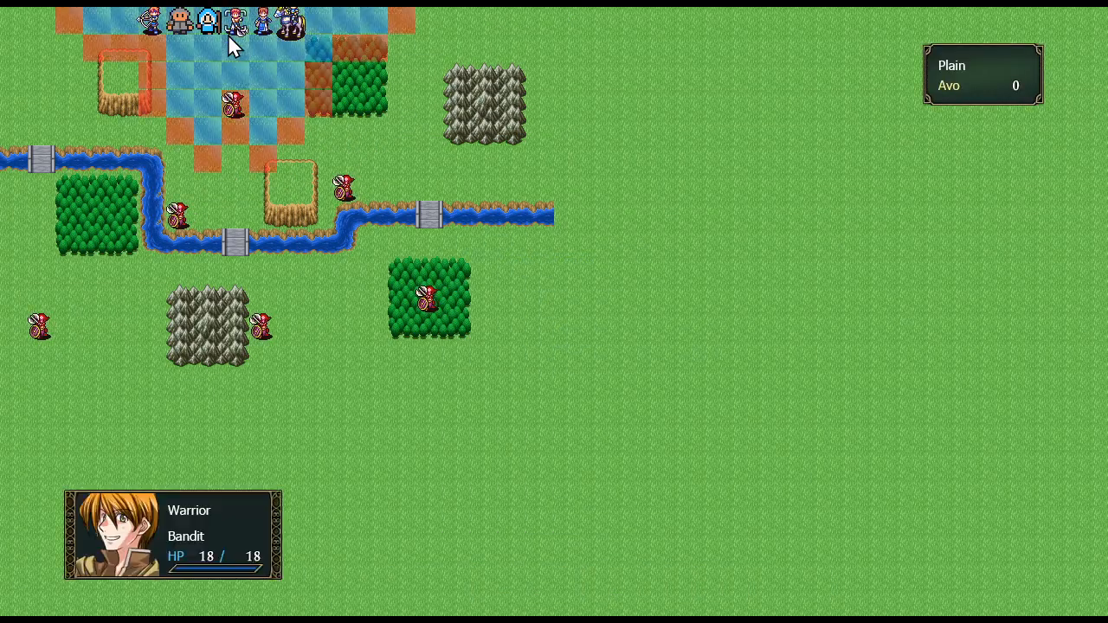
click(211, 77)
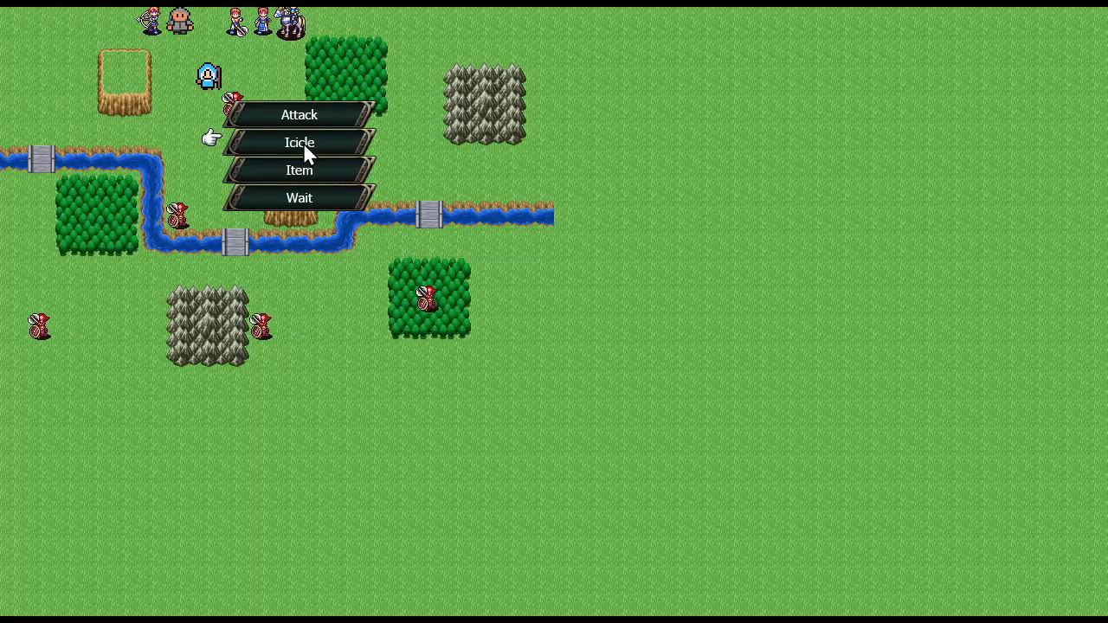
click(303, 142)
right_click(261, 106)
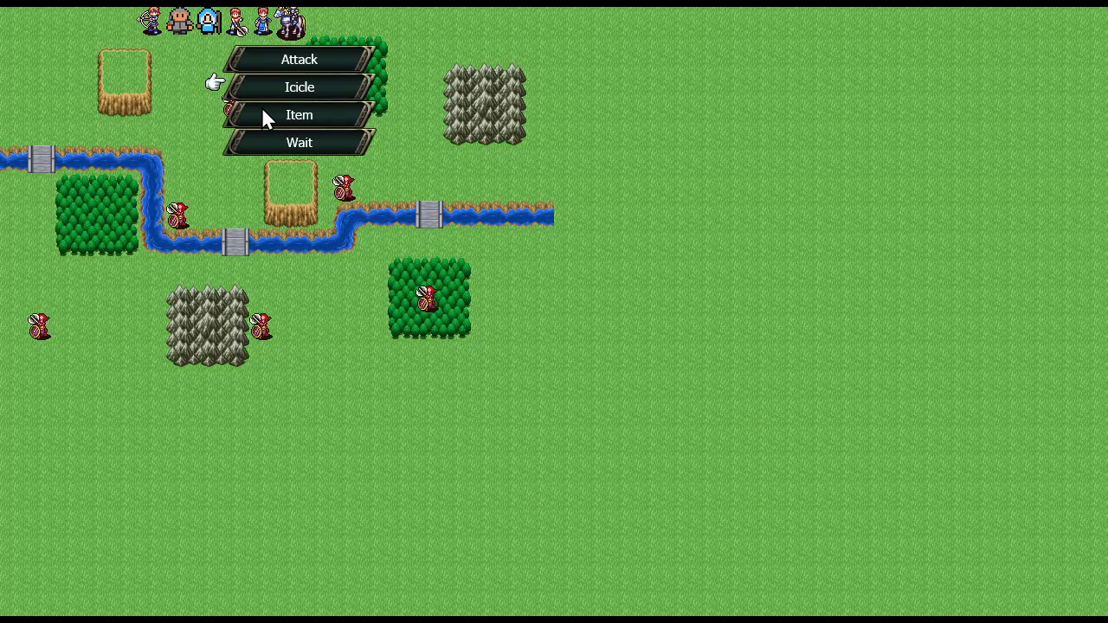
right_click(212, 25)
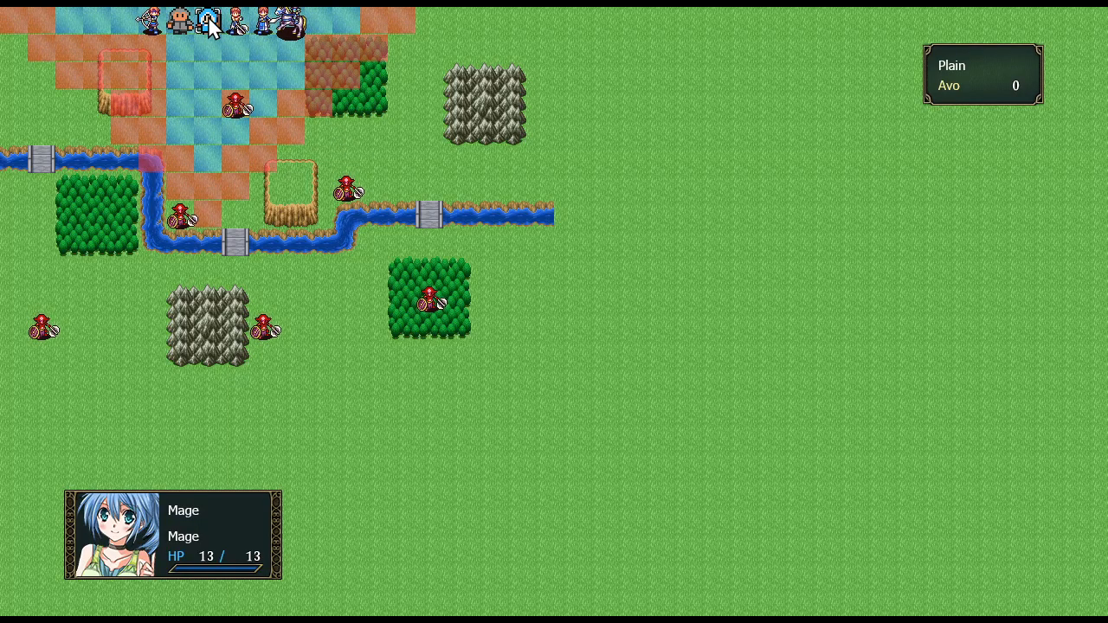
Move the Mage two tiles down, target the nearby enemy with Icicle, and choose Cancel.
click(214, 71)
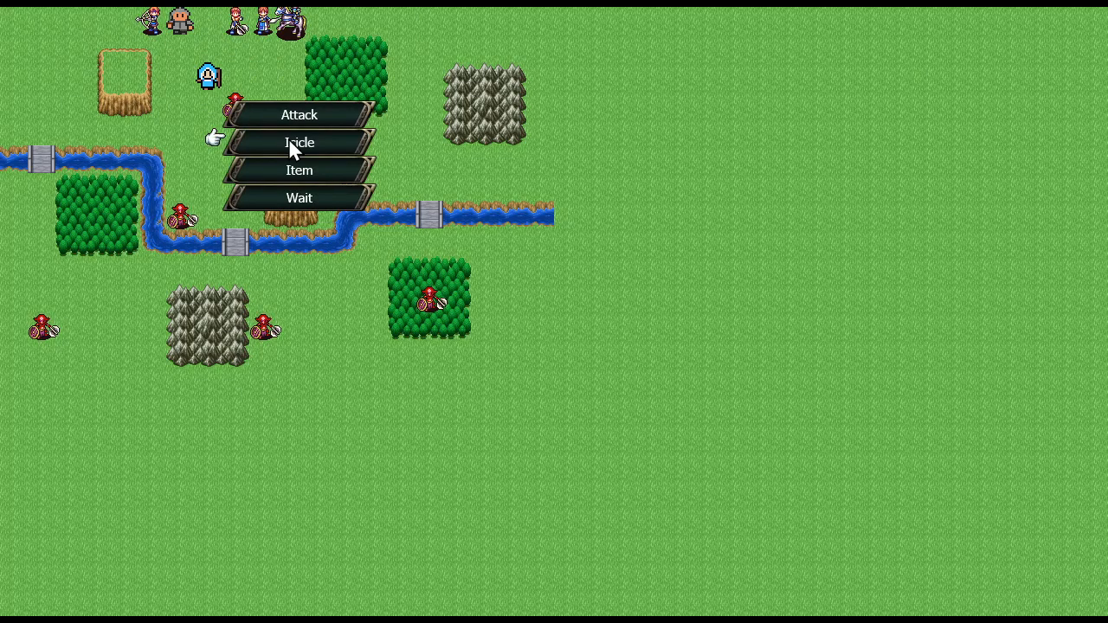
click(289, 140)
click(240, 104)
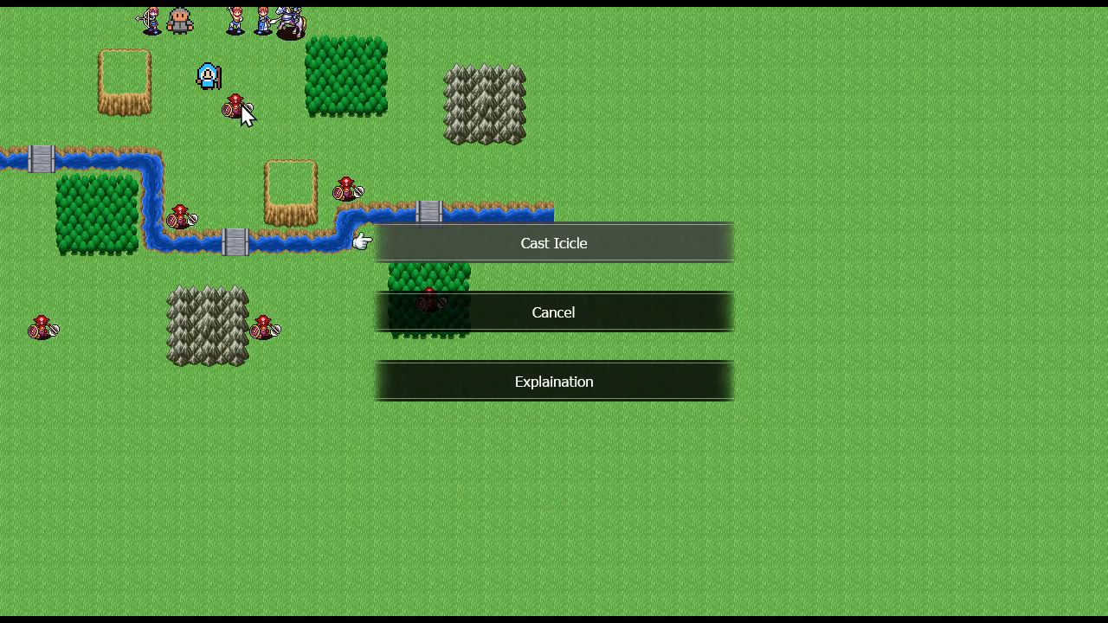
click(500, 320)
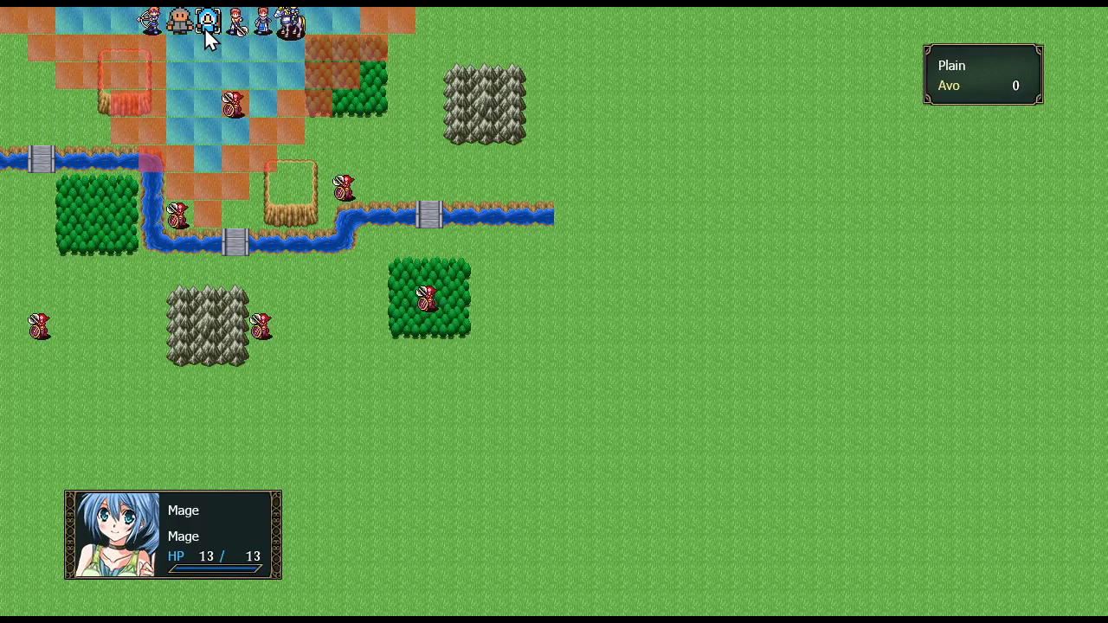
Repeat the Mage's two-tile move and back out of Icicle before picking a target.
click(217, 78)
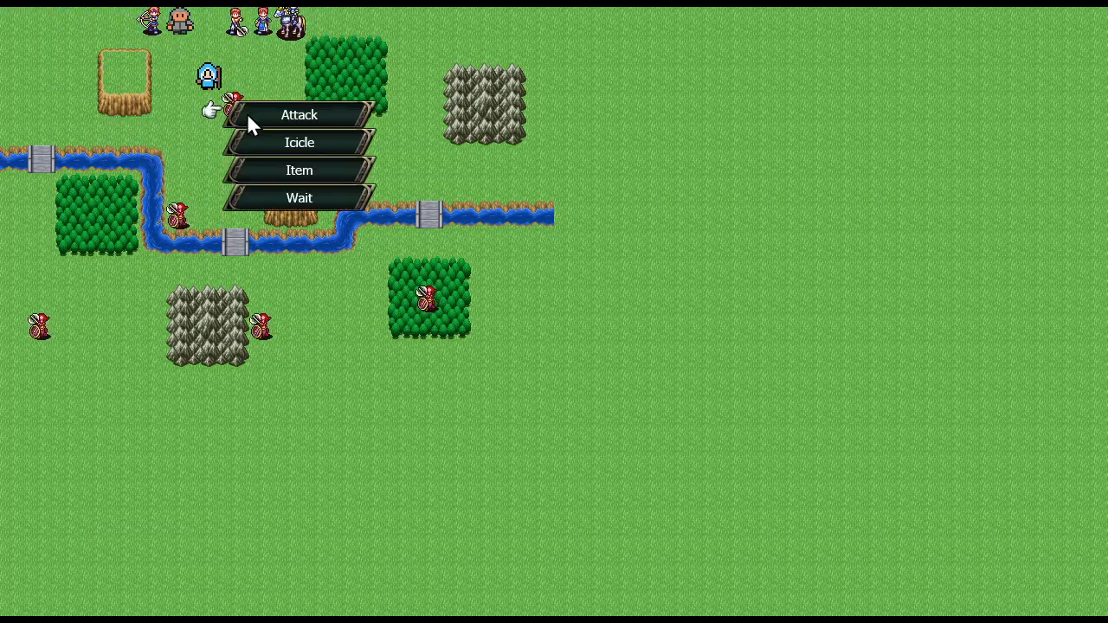
click(279, 142)
right_click(277, 136)
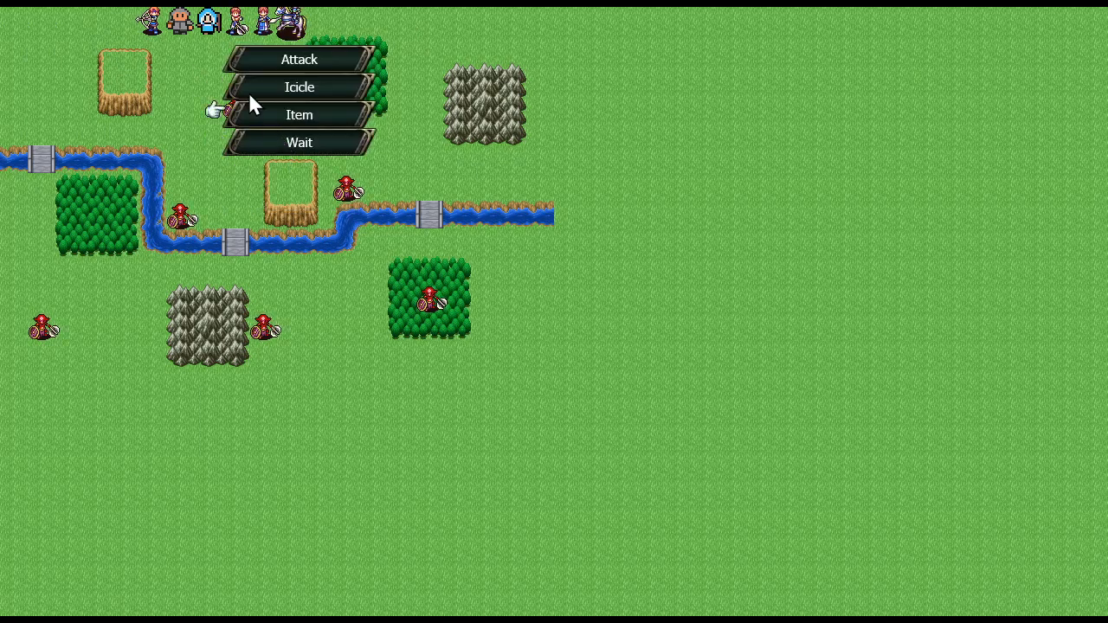
right_click(210, 35)
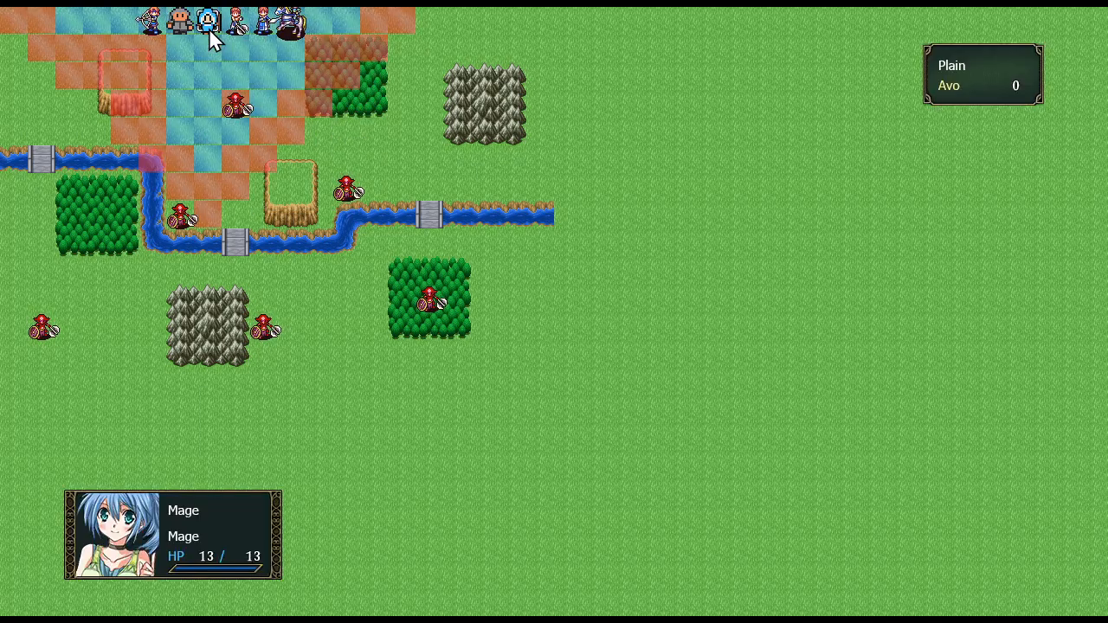
Test the Cancel choice of Icicle again on the nearby enemy, and reselect the Mage to check her position.
click(208, 77)
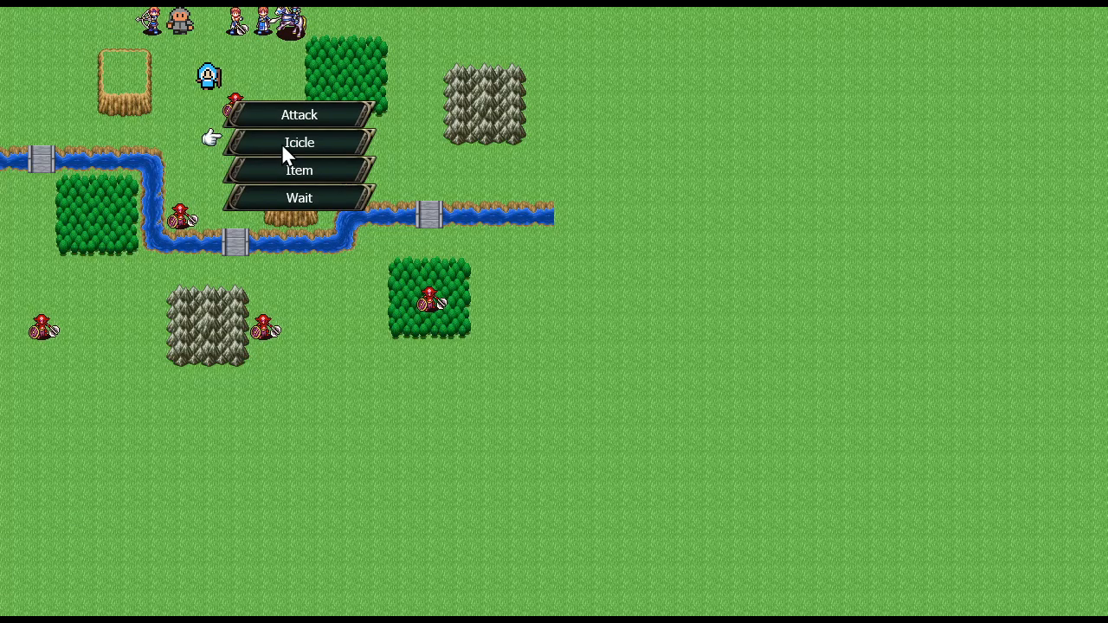
click(281, 143)
click(258, 123)
click(482, 313)
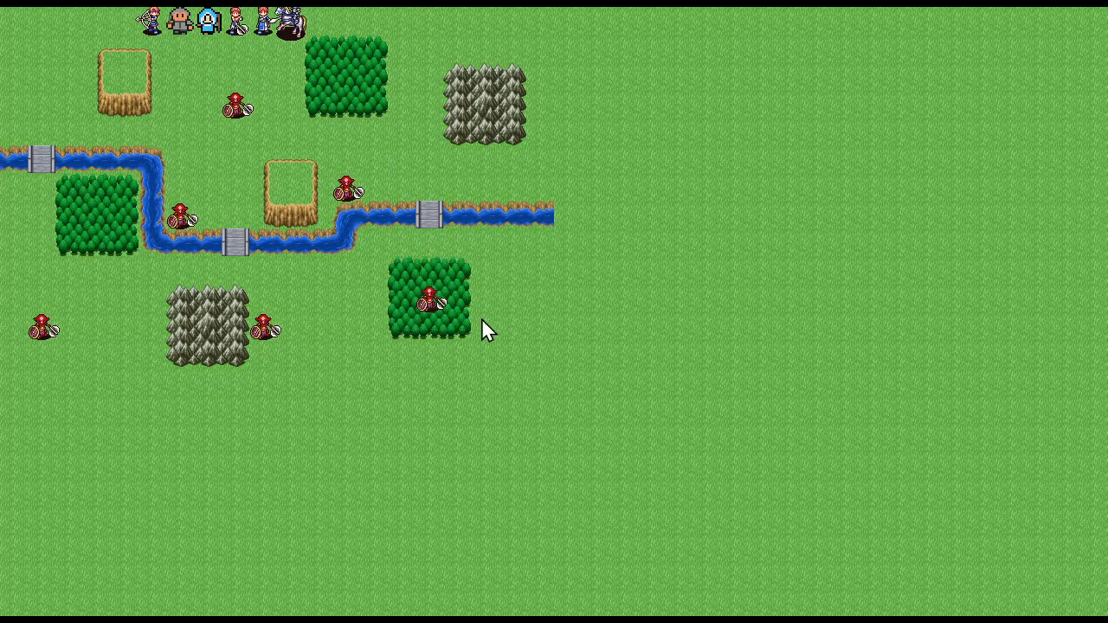
click(206, 35)
right_click(204, 31)
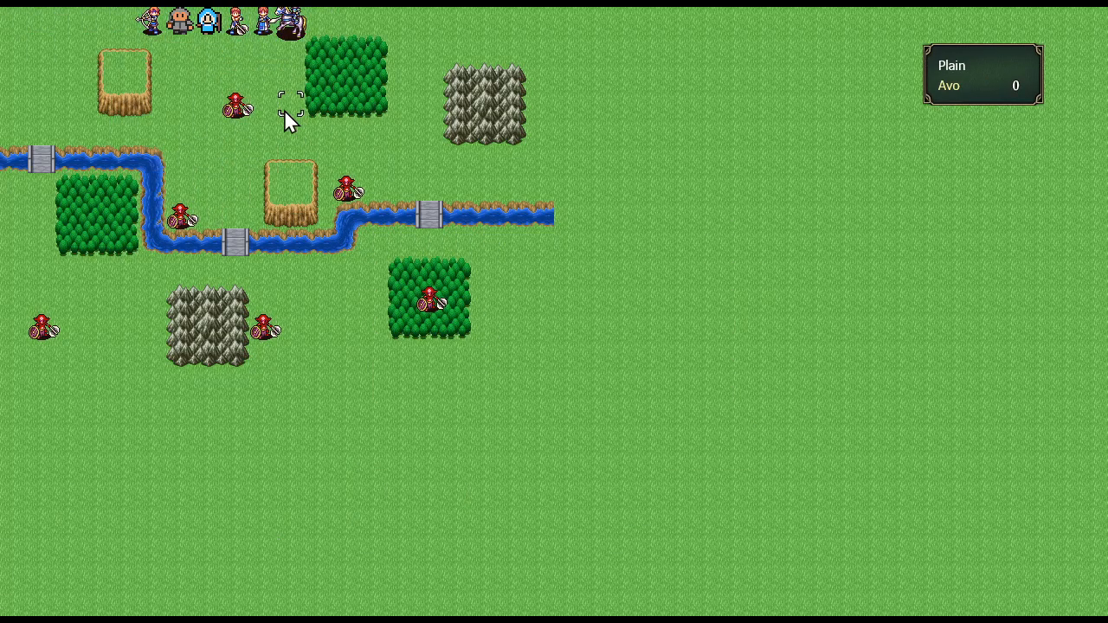
Move the Mage two tiles down once more, back out of Icicle targeting, and dismiss her command menu.
click(213, 26)
click(210, 73)
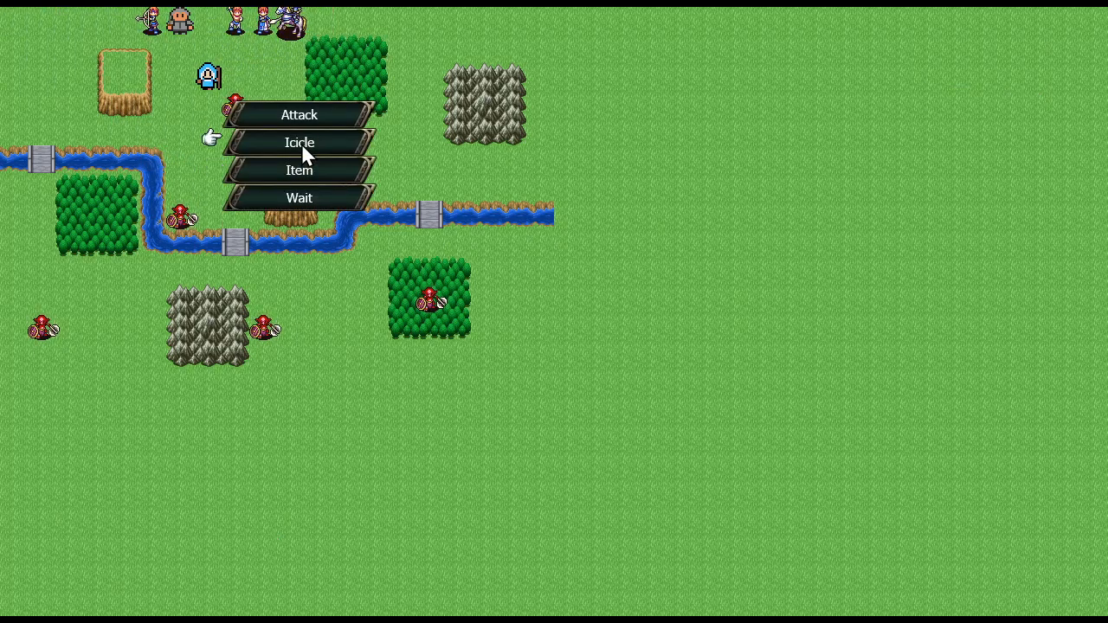
click(301, 143)
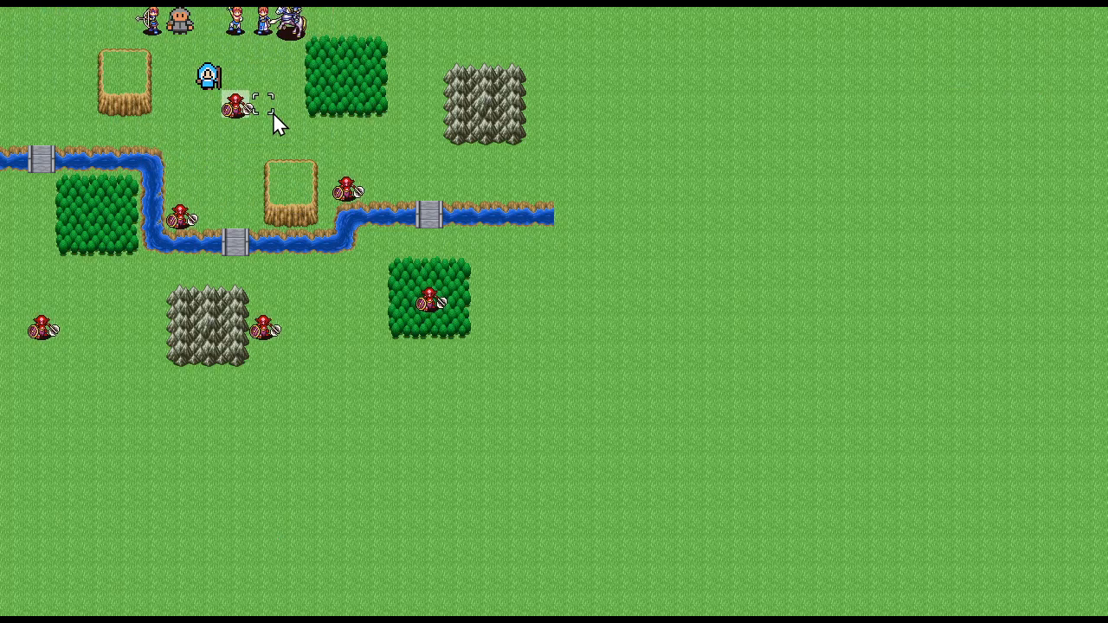
right_click(272, 112)
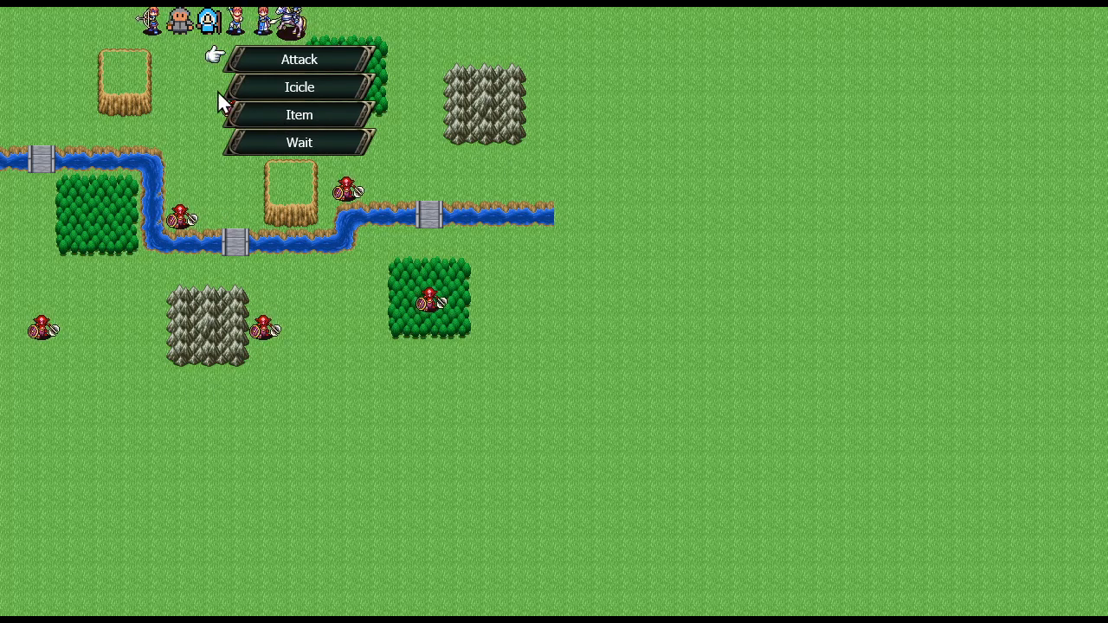
right_click(218, 93)
Move the Mage three tiles down beside the enemy, target it with Icicle, and choose Cancel.
click(215, 100)
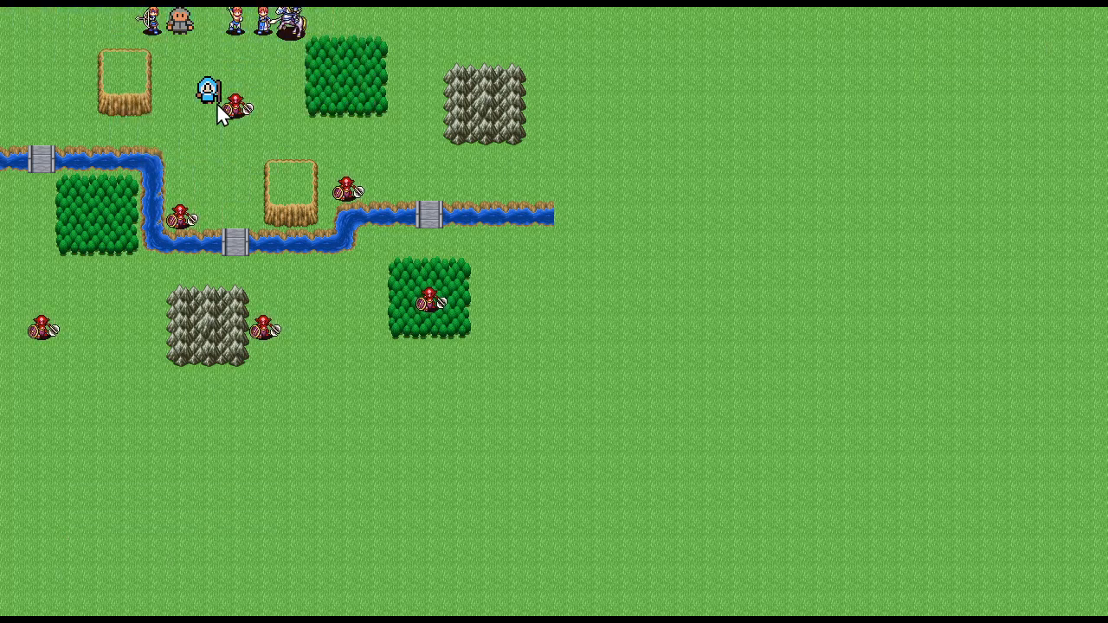
click(282, 164)
click(243, 114)
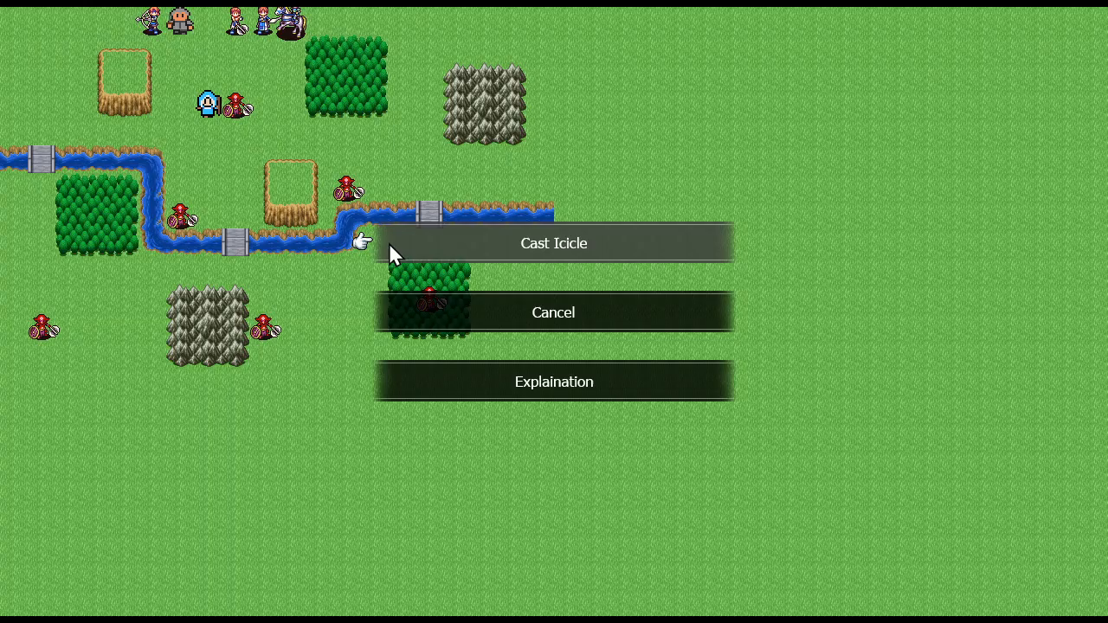
click(489, 305)
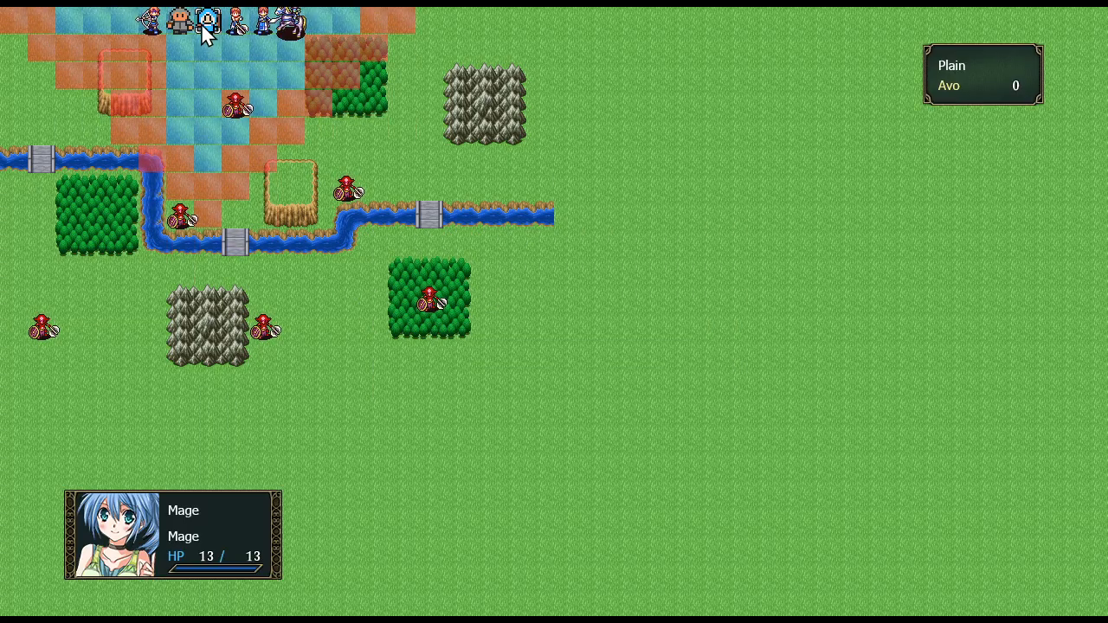
End the test play and return to the map editor.
click(202, 12)
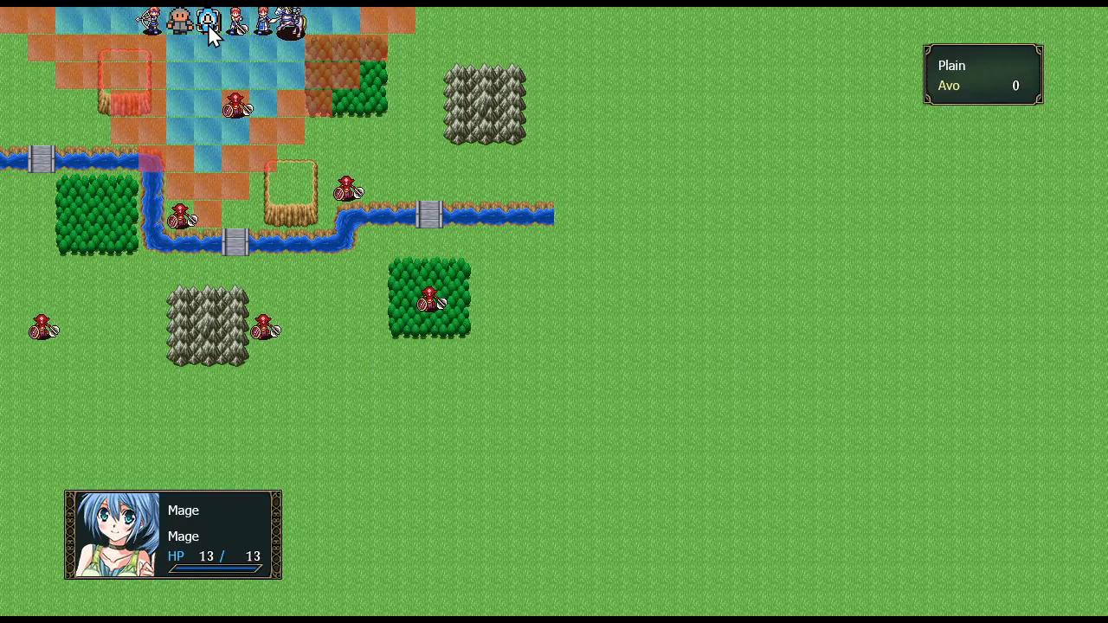
key(Escape)
key(Left)
key(Return)
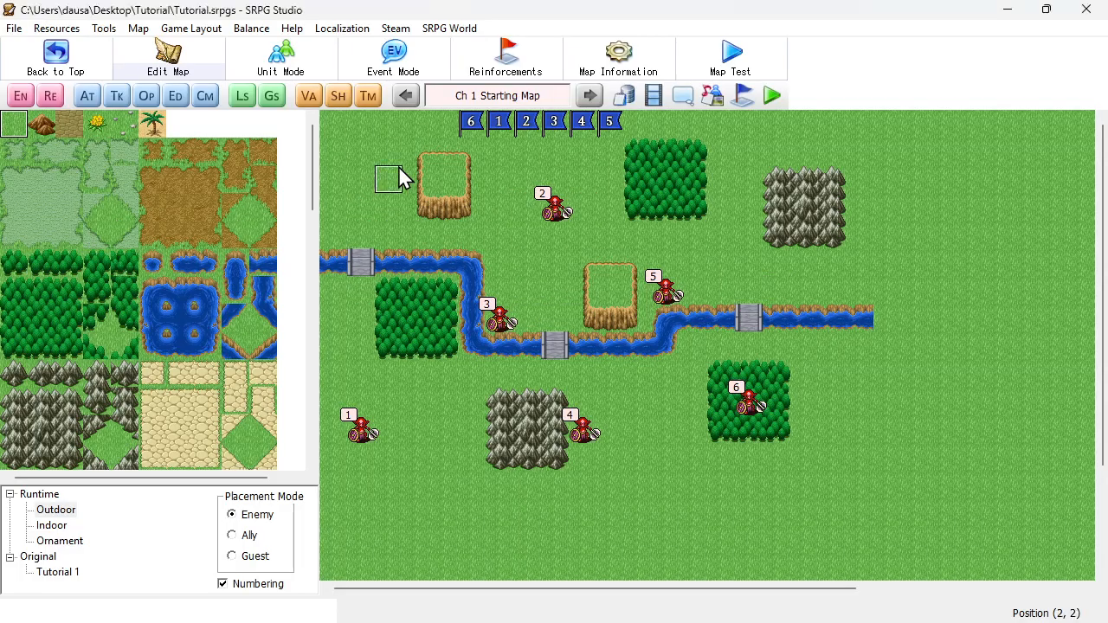
Open the Mage's unit events from the database and review the Icicle event's command list.
click(88, 96)
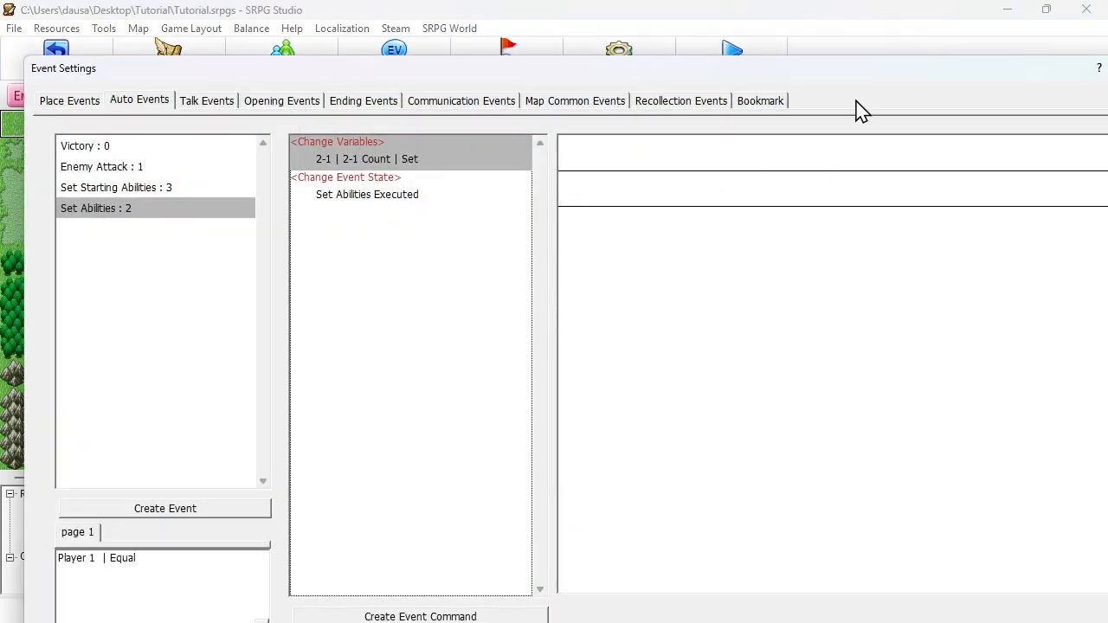
key(Escape)
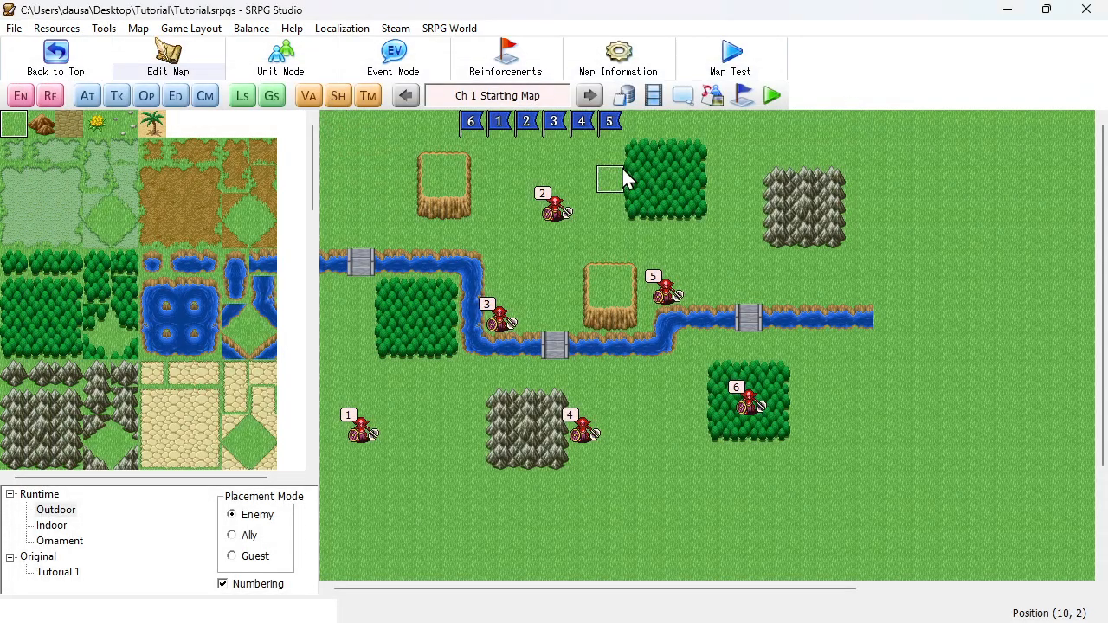
click(622, 98)
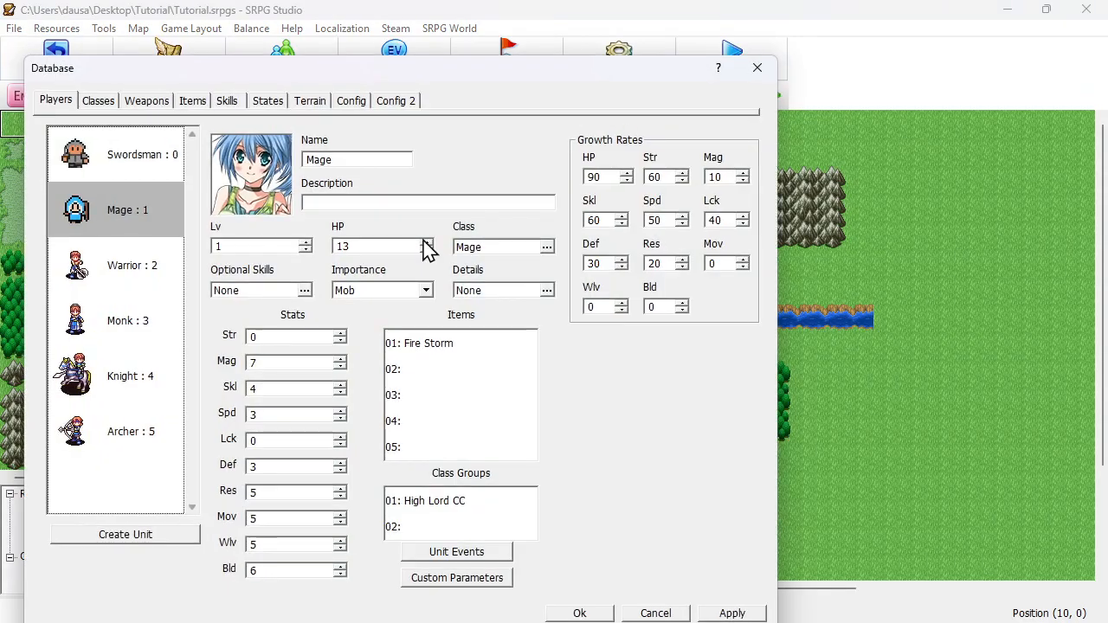
click(469, 554)
drag(468, 123, 417, 24)
scroll(441, 229, down, 3)
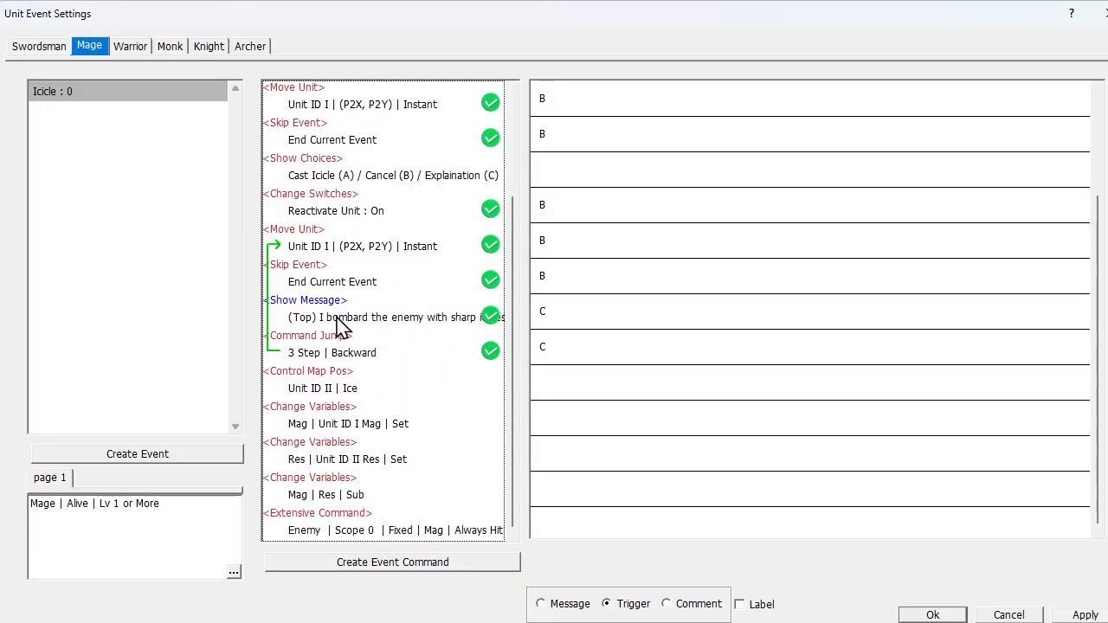
scroll(346, 320, up, 3)
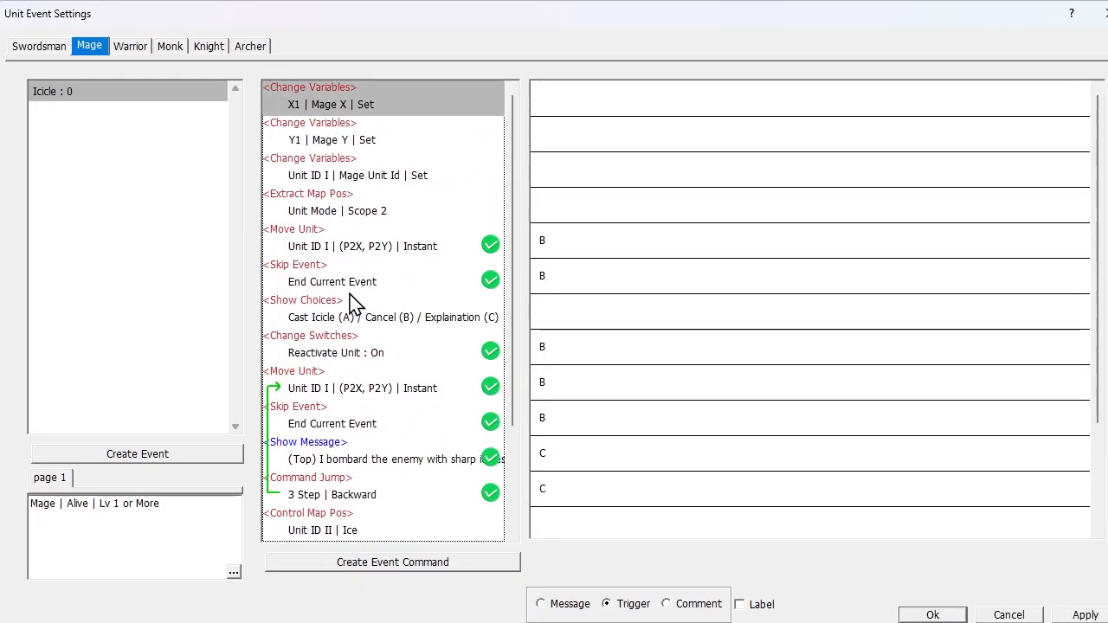
Delete the Move Unit command directly above the first Skip Event in the Icicle event.
click(363, 248)
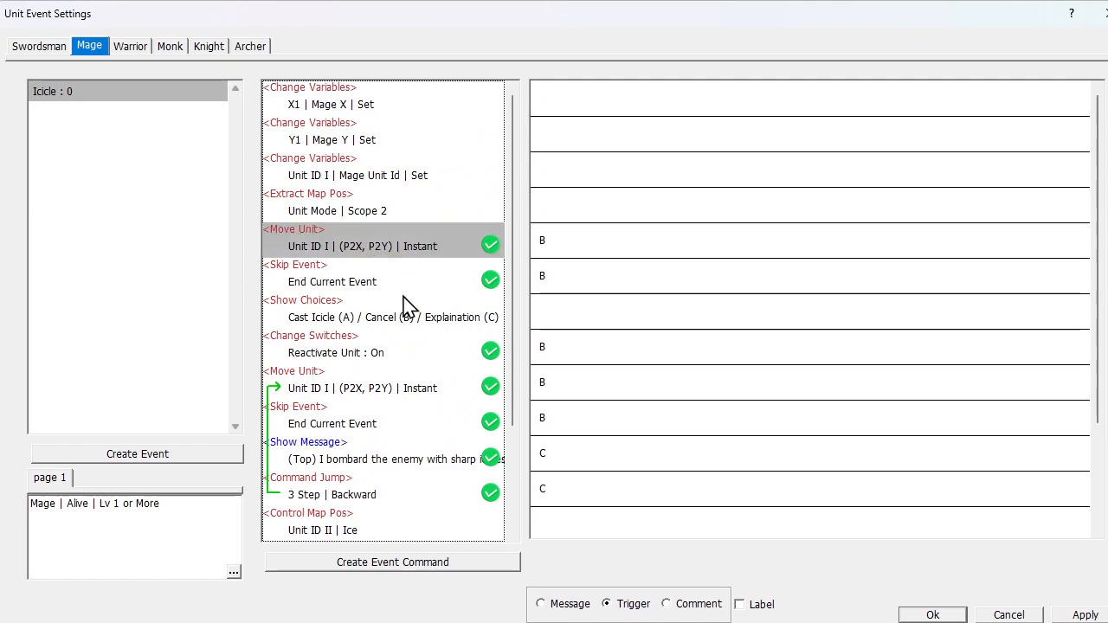
key(Delete)
click(403, 297)
scroll(403, 297, down, 3)
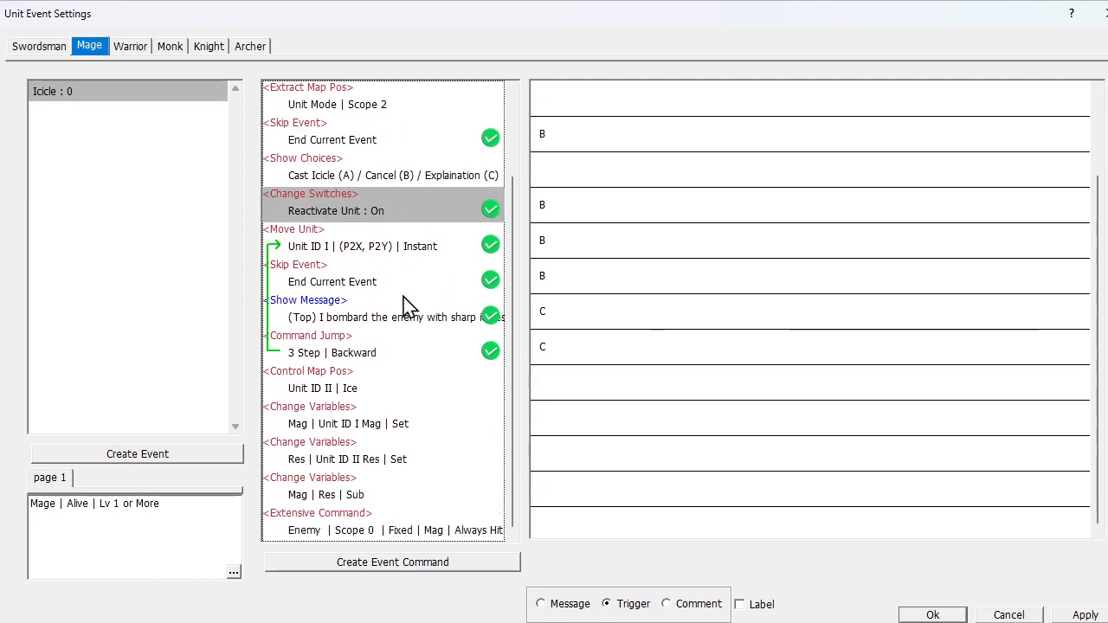
Save the Icicle event and database changes, and reopen the Mage's unit events from the database.
click(930, 615)
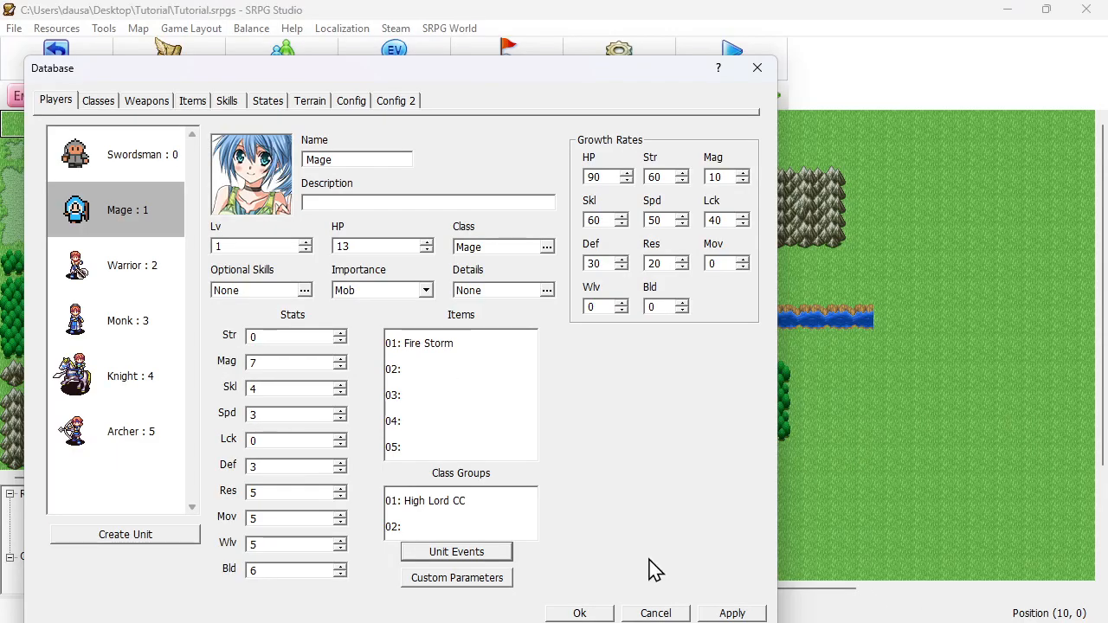
click(587, 613)
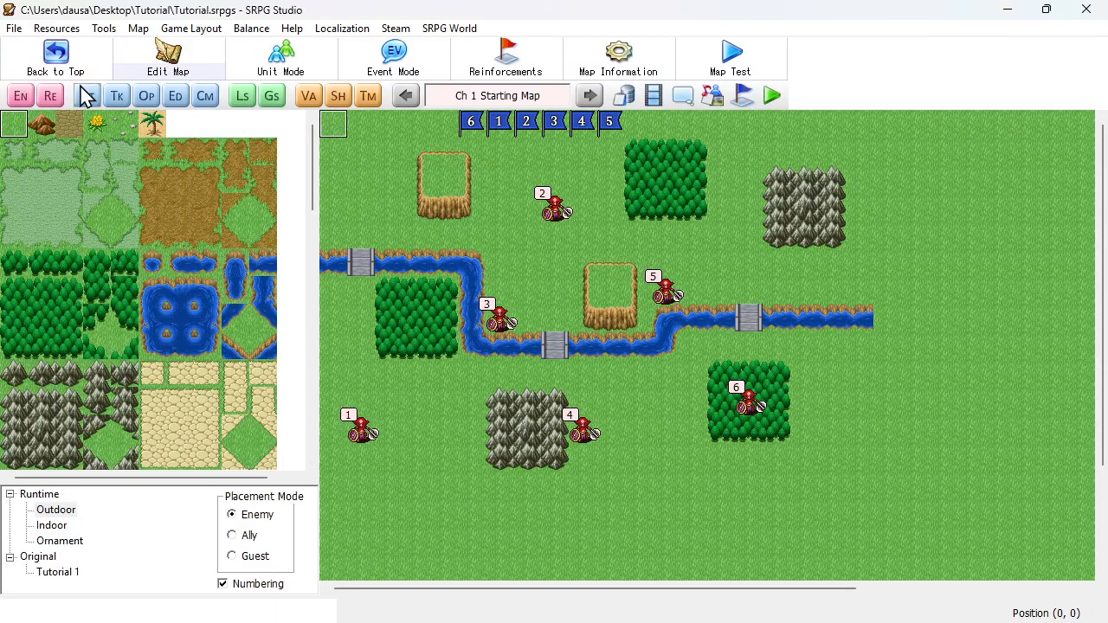
click(624, 97)
click(452, 554)
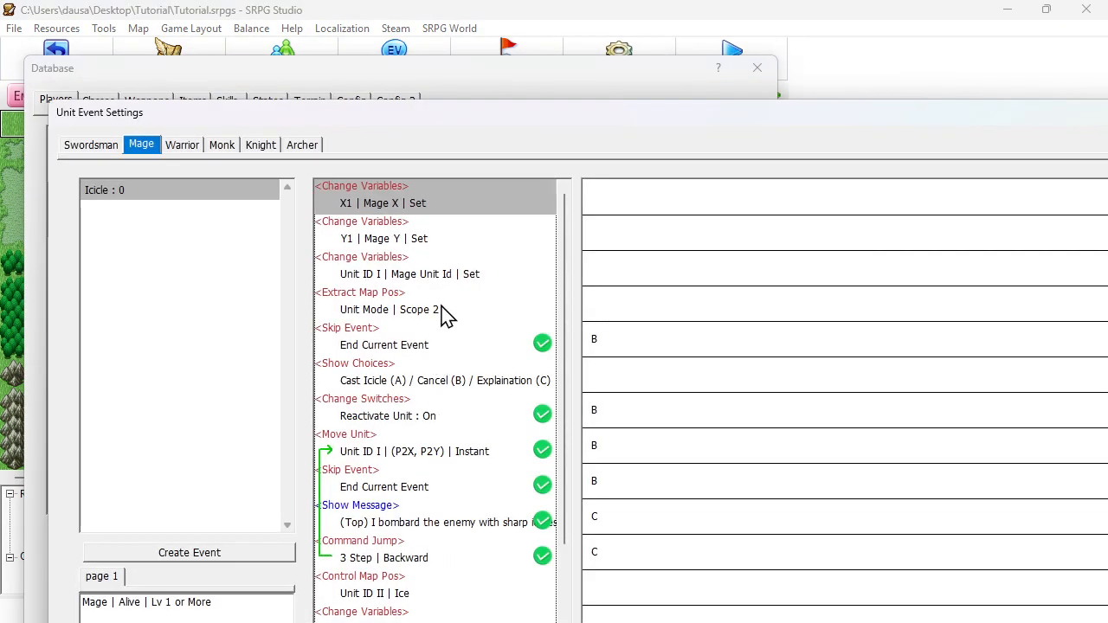
drag(466, 126, 400, 27)
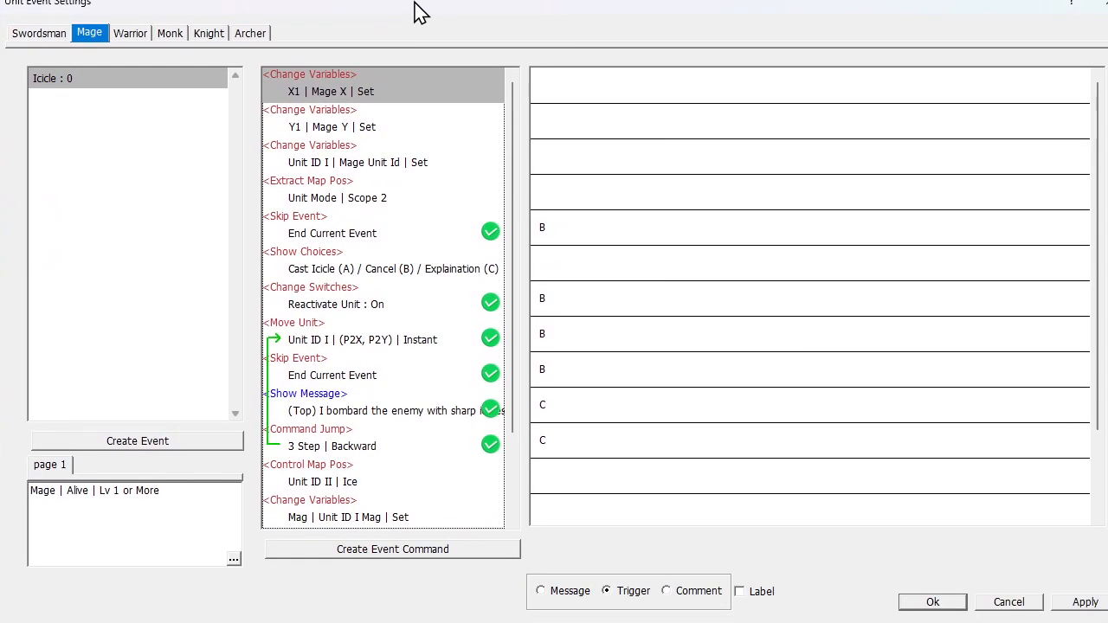
Add a Change Variables command at the start of the Icicle event that sets X1 to the constant 0.
key(ctrl+v)
double_click(318, 104)
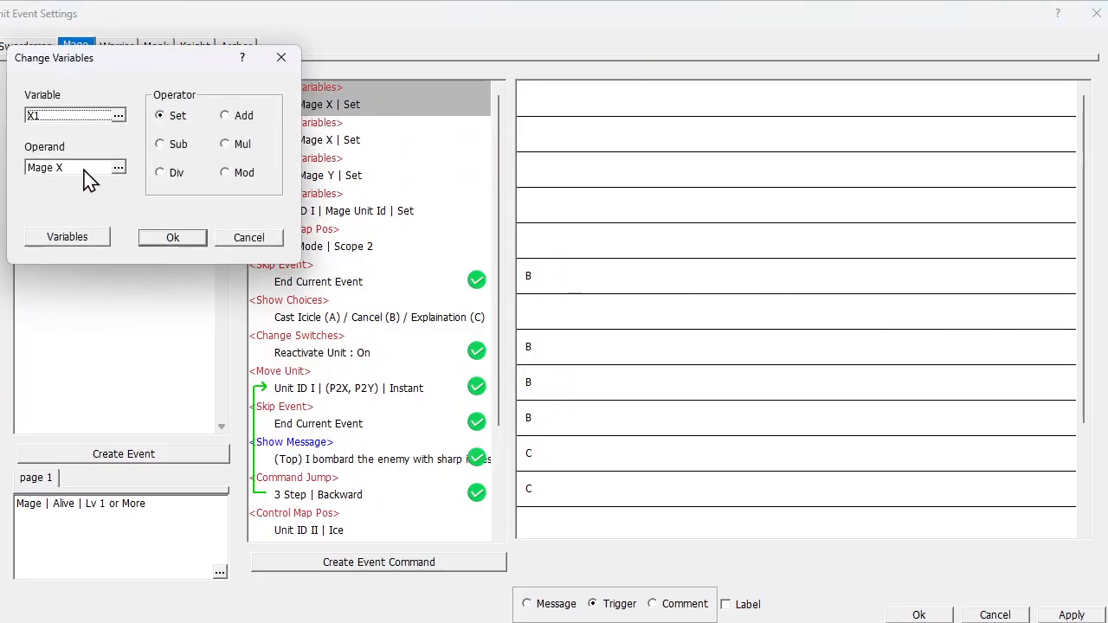
click(84, 170)
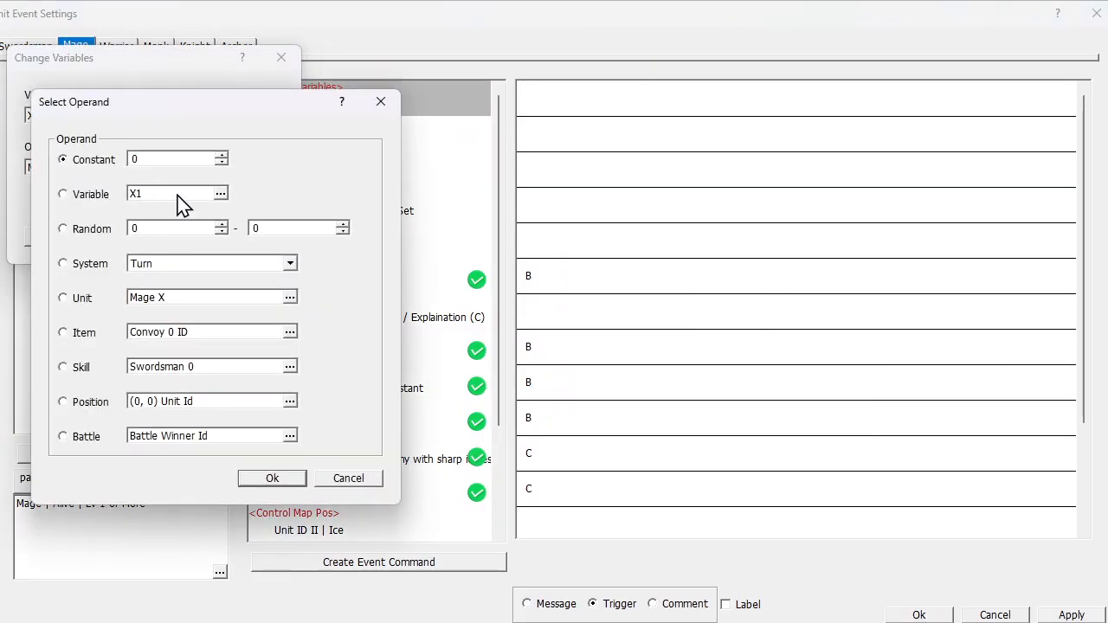
click(294, 483)
click(171, 243)
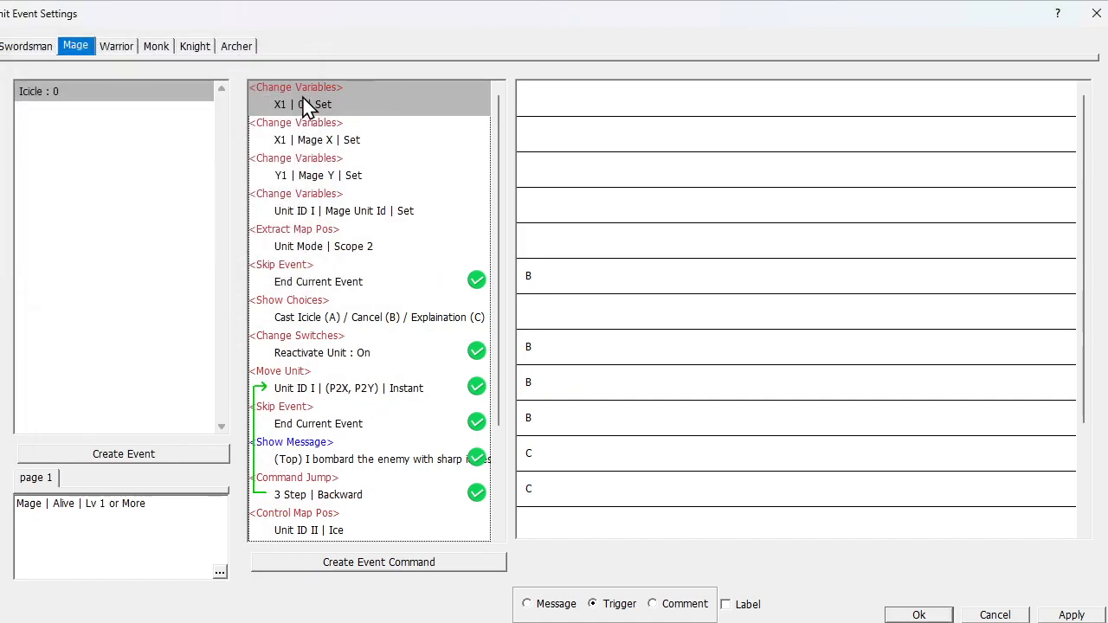
Duplicate the X1 reset command and change the copy's variable to Y1, keeping the operand 0.
key(ctrl+c)
key(ctrl+v)
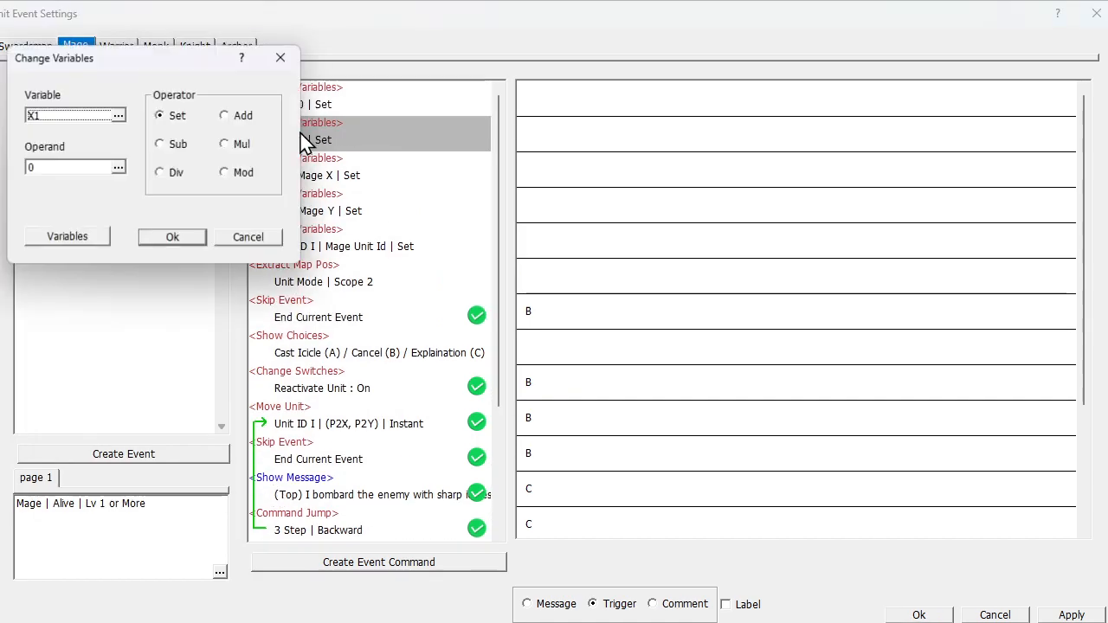
double_click(303, 139)
click(59, 119)
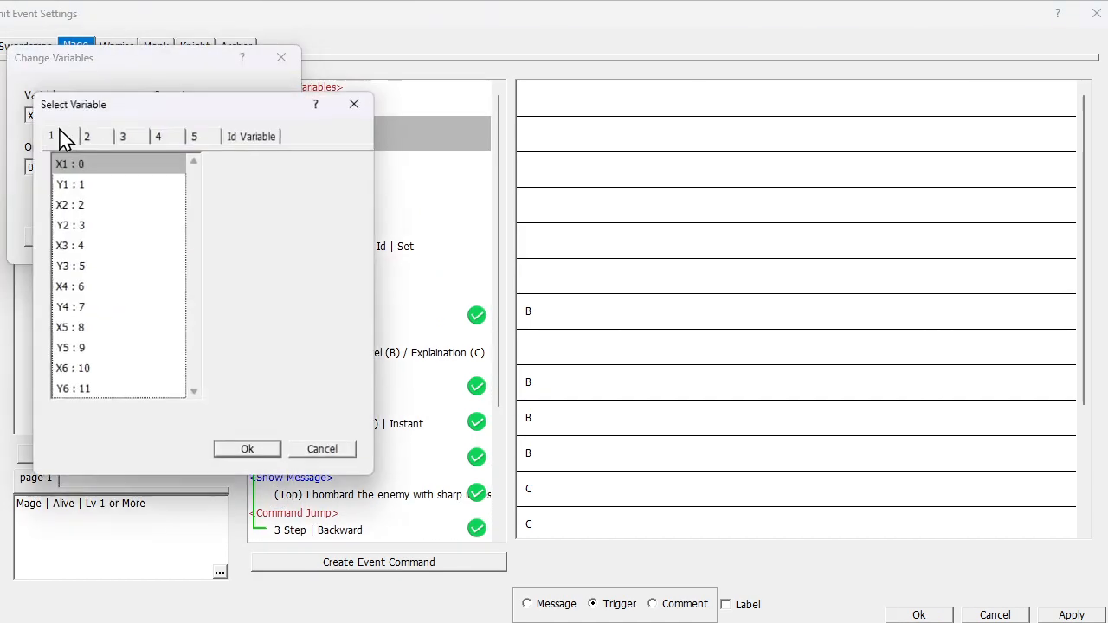
click(70, 186)
click(251, 452)
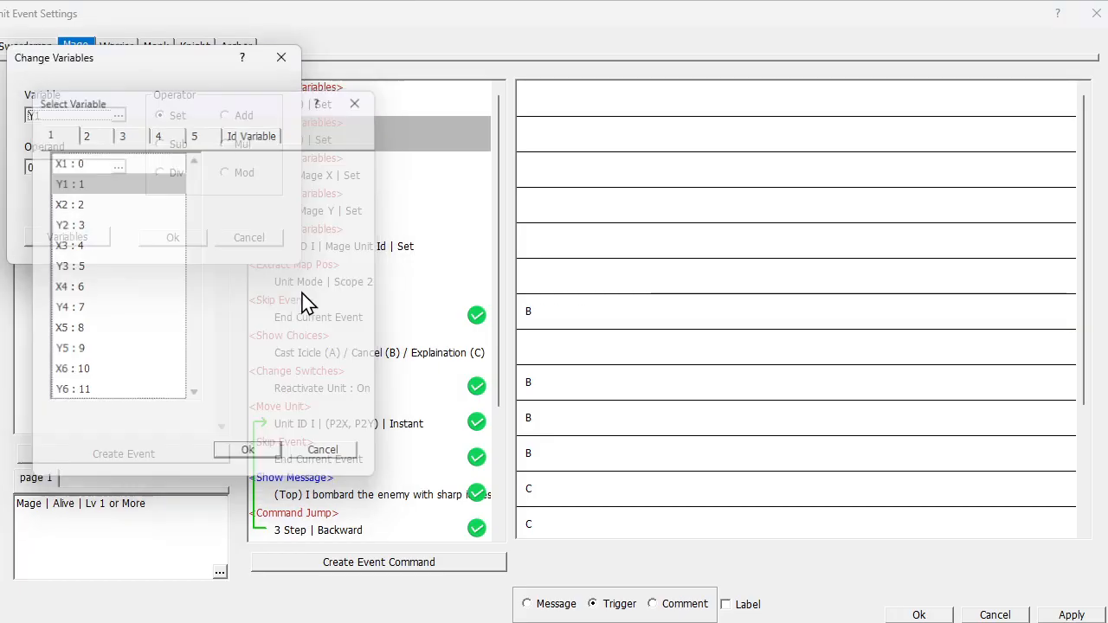
key(Return)
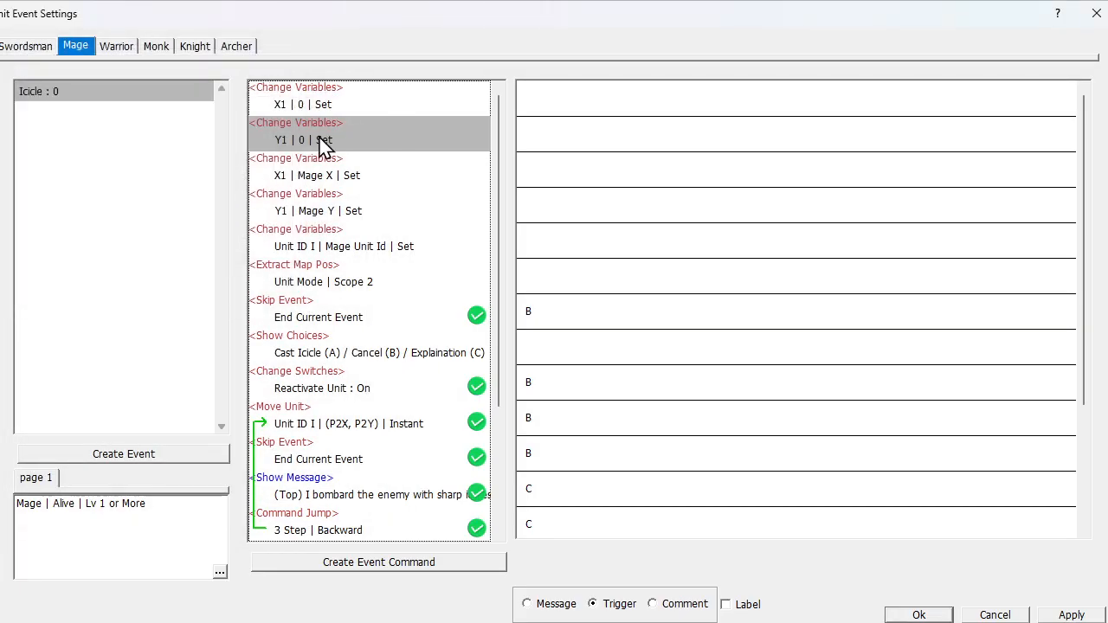
Duplicate the Y1 reset command and change the copy's variable to Unit ID I.
key(ctrl+c)
key(ctrl+v)
double_click(292, 186)
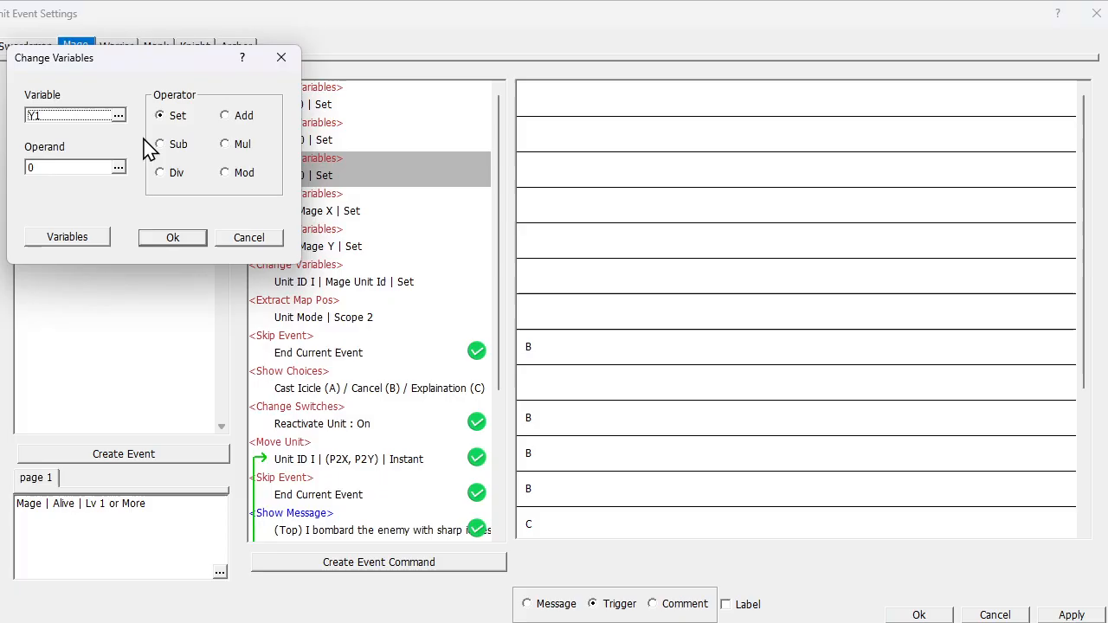
click(86, 119)
click(248, 142)
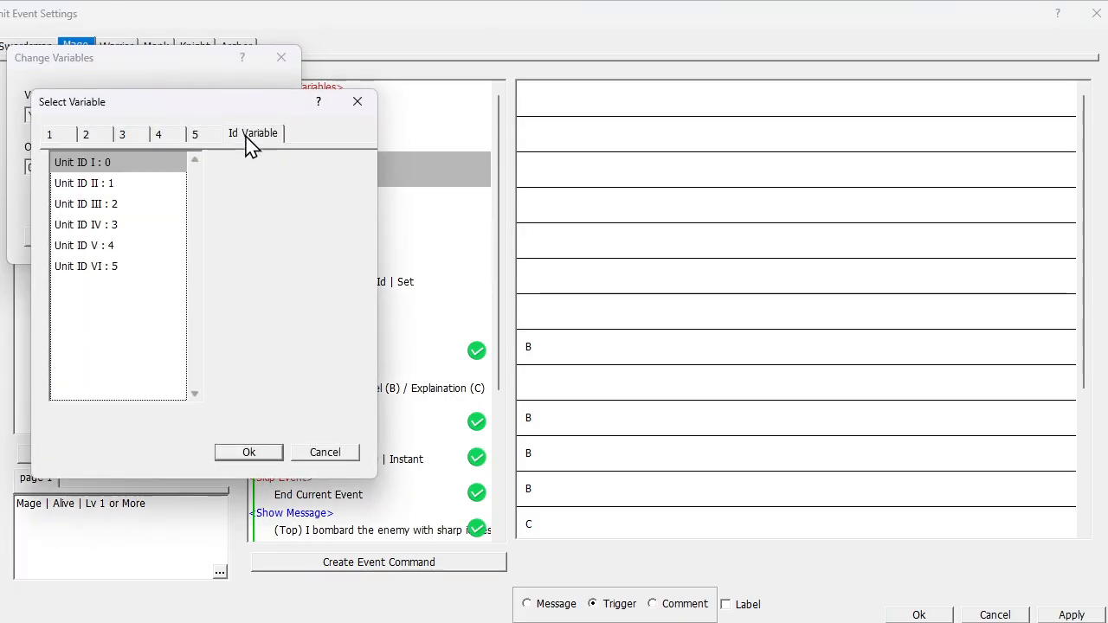
double_click(110, 163)
key(Return)
Copy the X1, Y1 and Unit ID I reset commands and paste them directly below the originals.
click(301, 104)
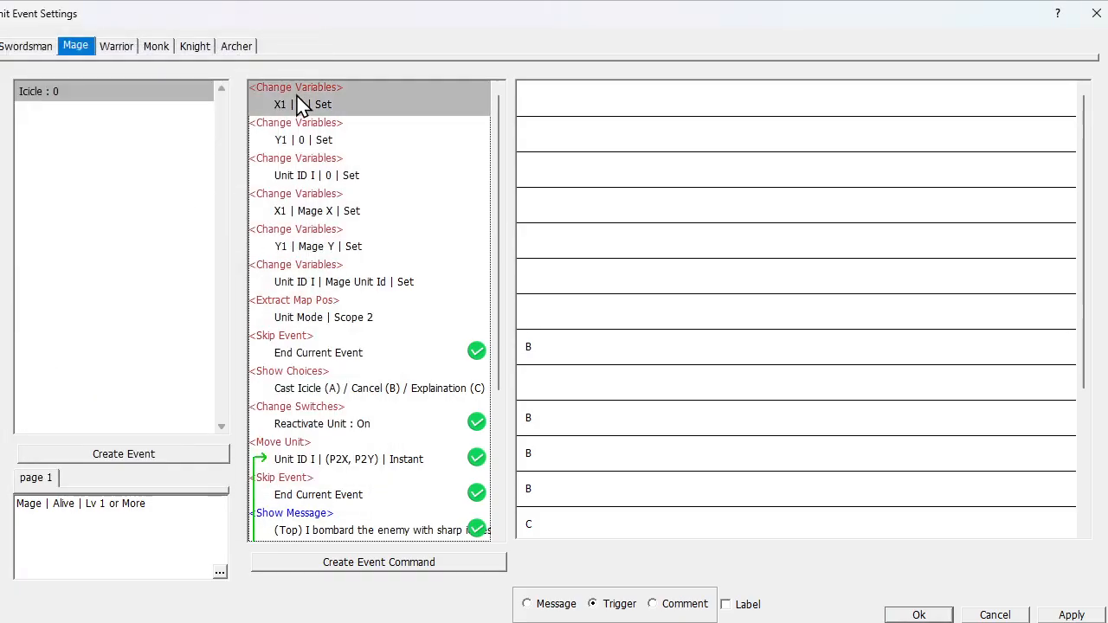
shift+click(317, 175)
key(ctrl+c)
click(317, 175)
key(ctrl+v)
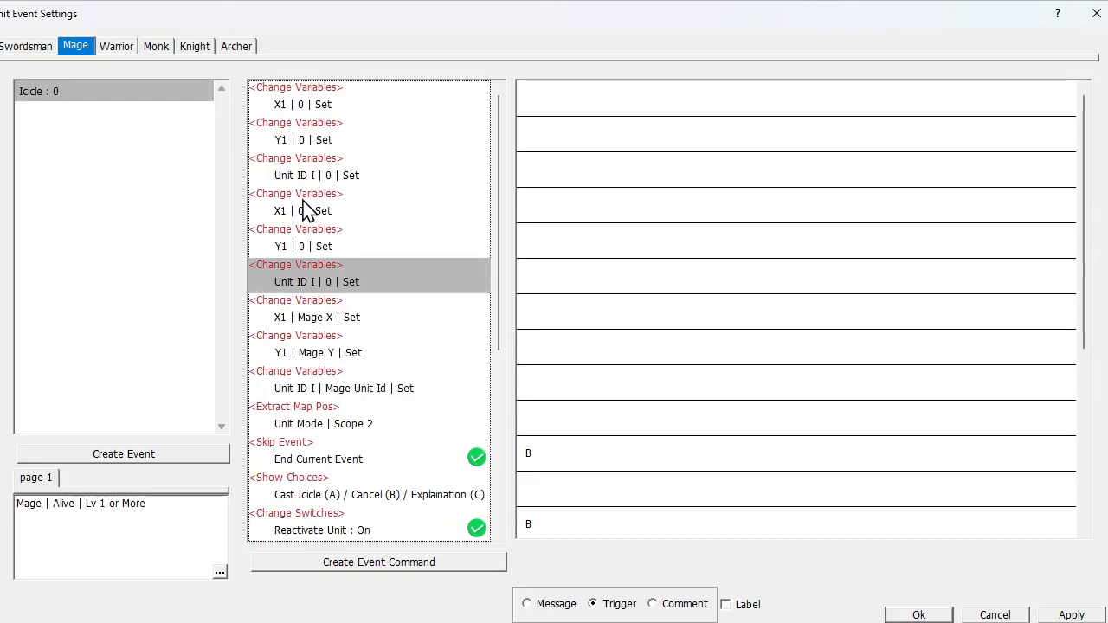
Change the variables of the pasted X1 and Y1 reset commands to X2 and Y2.
double_click(307, 210)
click(76, 117)
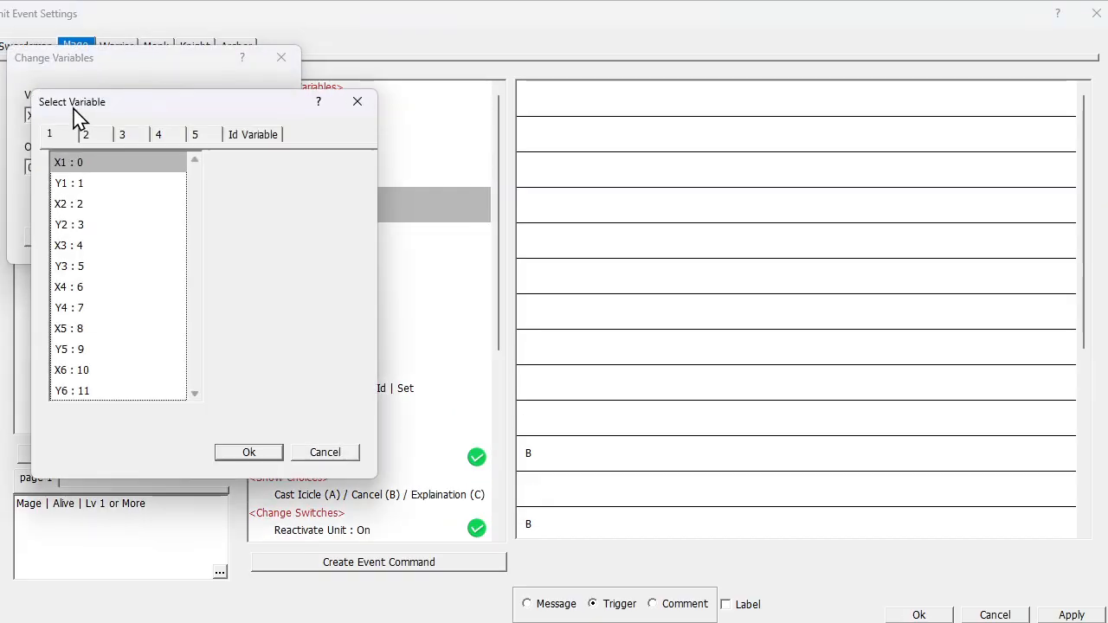
double_click(87, 212)
key(Return)
double_click(297, 246)
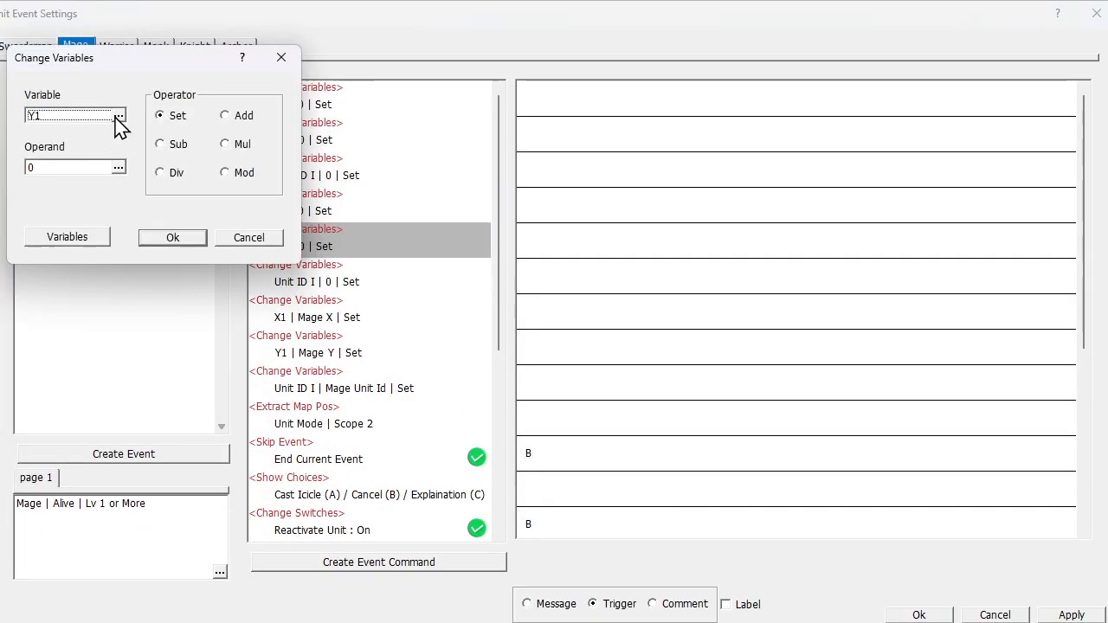
click(119, 118)
double_click(81, 228)
key(Return)
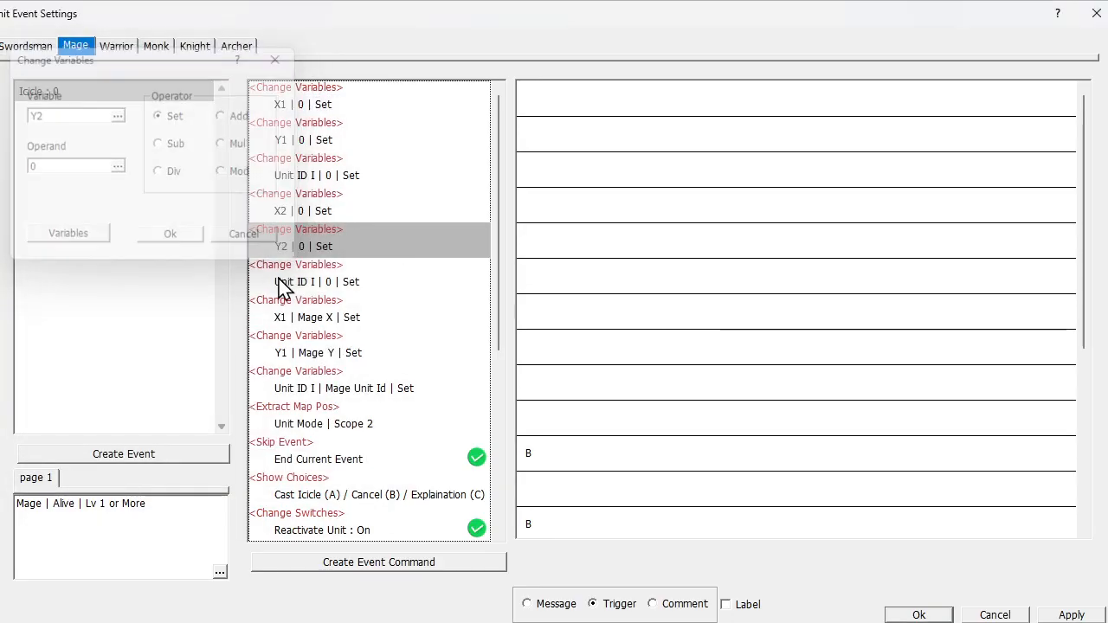
Change the variable of the pasted Unit ID I reset command to Unit ID II.
double_click(277, 264)
click(118, 115)
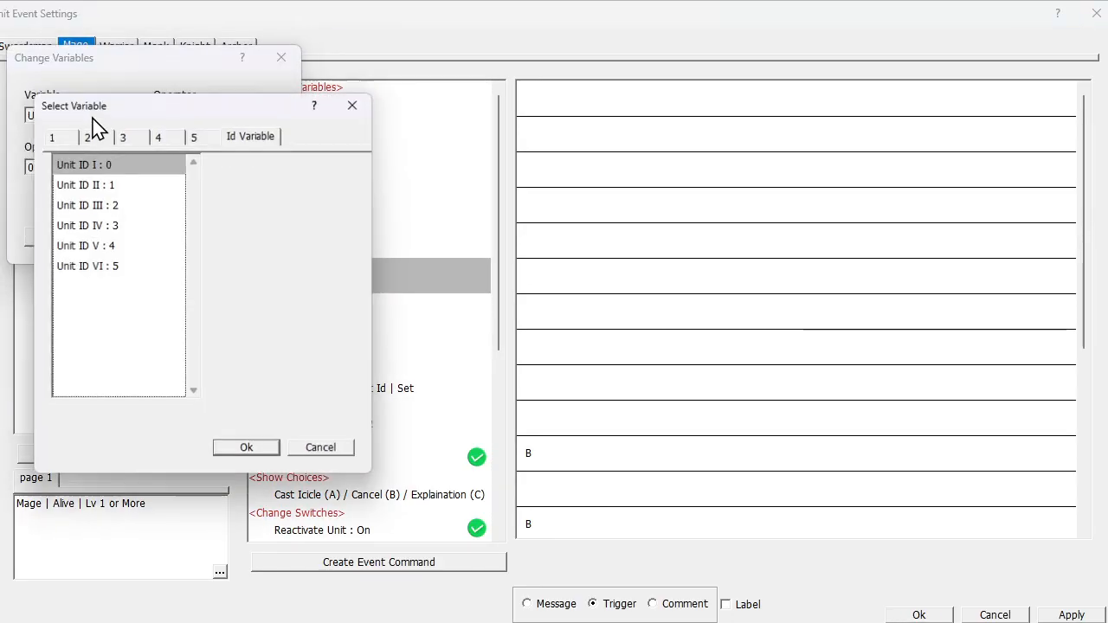
click(91, 185)
double_click(91, 184)
key(Return)
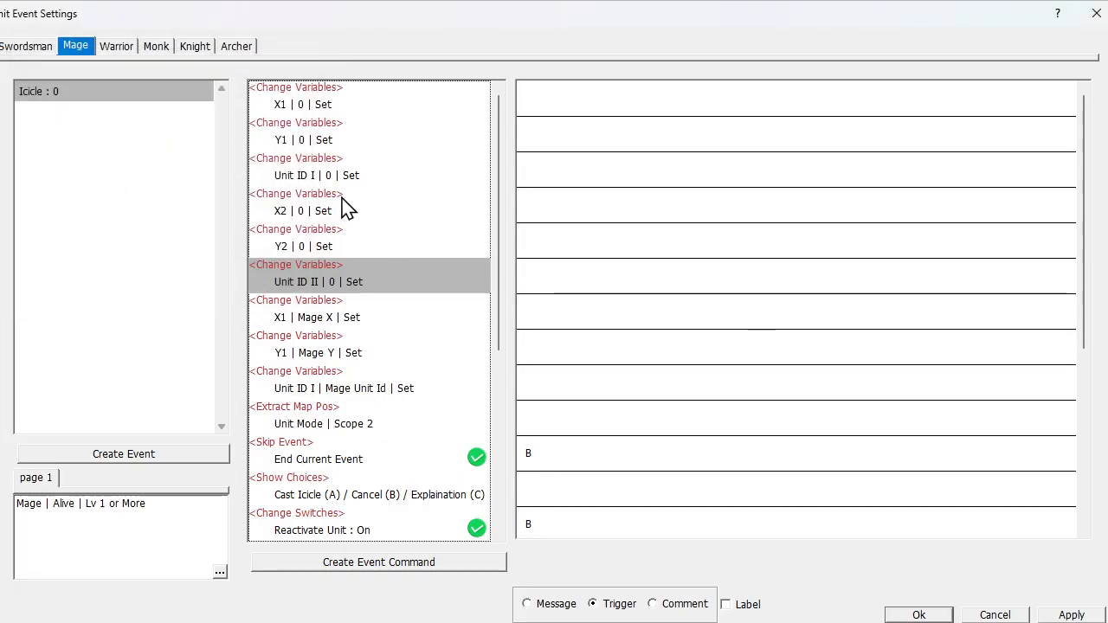
Review the Icicle event's command list from the variable resets at the start through the final Extensive Command.
scroll(337, 188, down, 3)
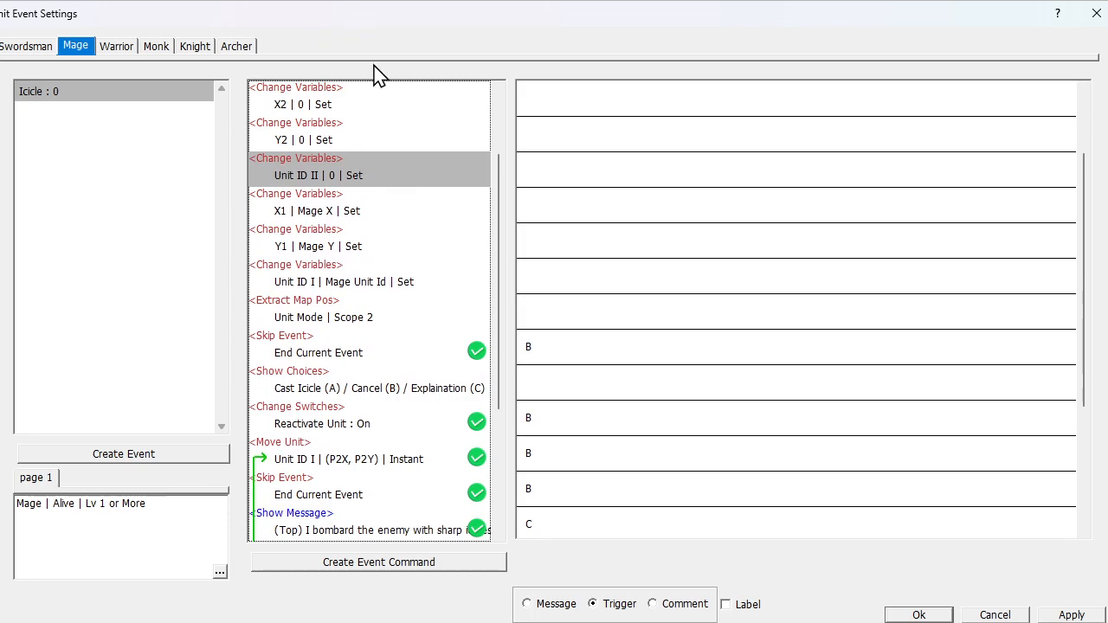
scroll(364, 216, up, 3)
click(302, 100)
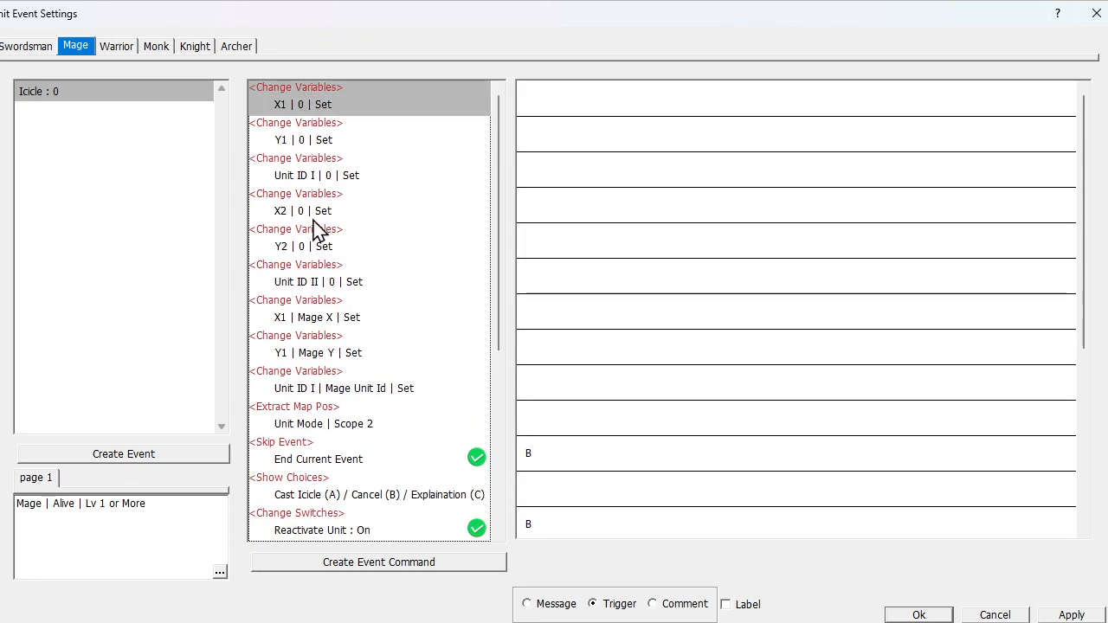
shift+click(314, 251)
click(320, 285)
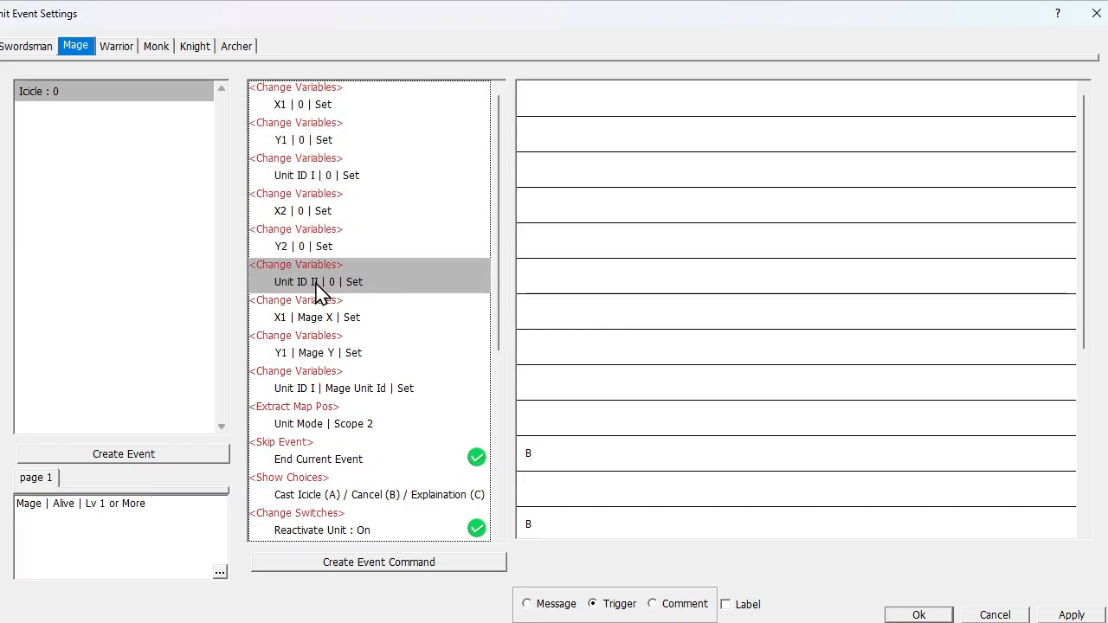
shift+click(305, 106)
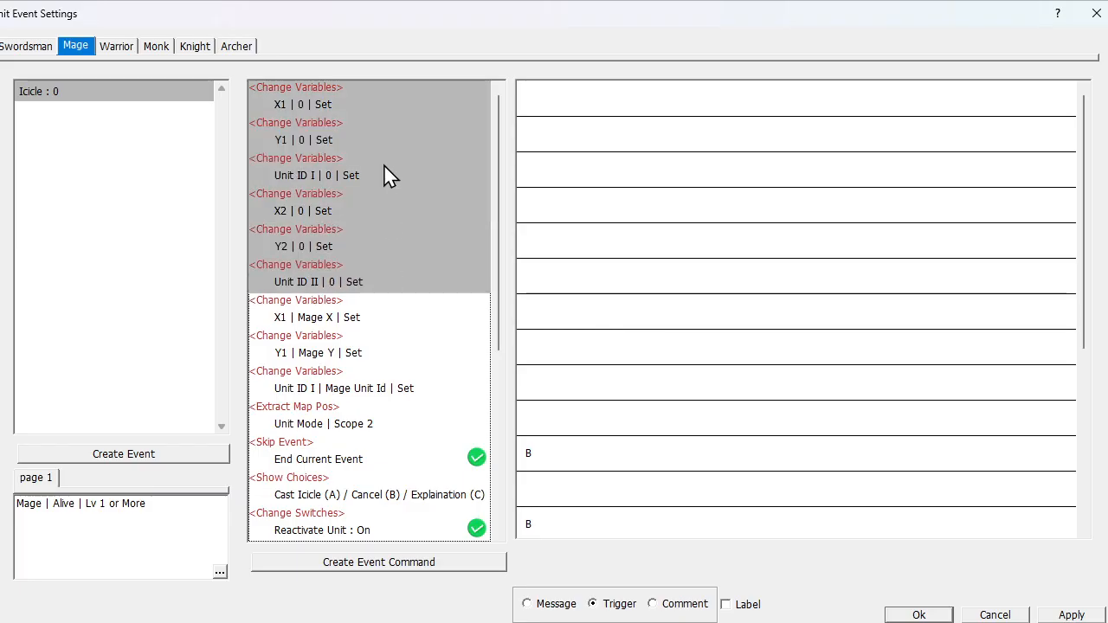
scroll(385, 173, down, 4)
scroll(388, 176, down, 5)
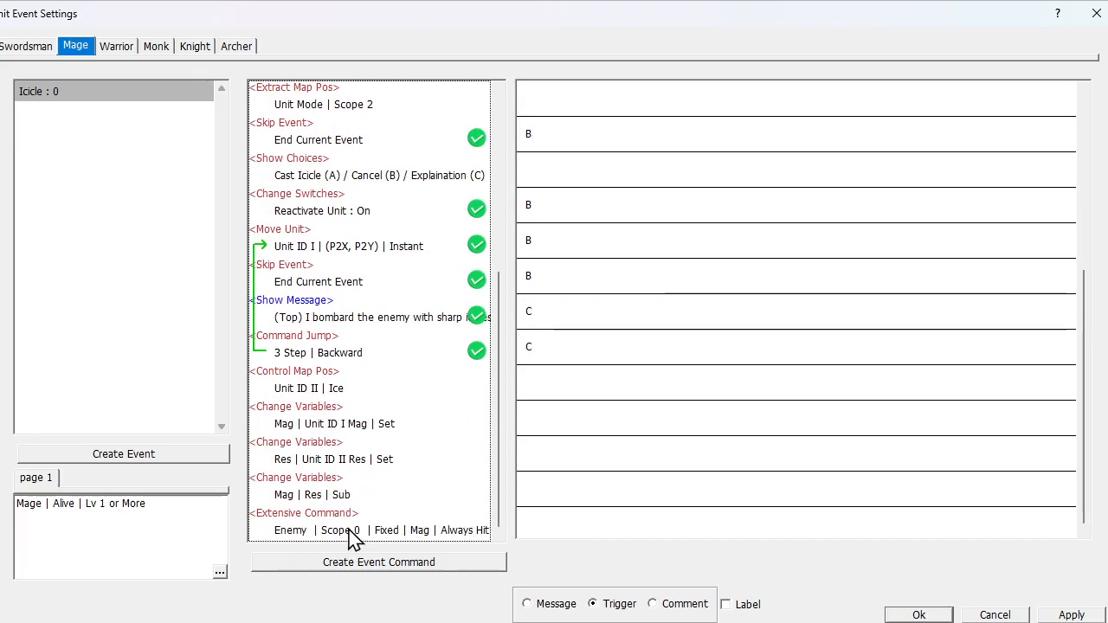
click(353, 527)
scroll(354, 511, up, 9)
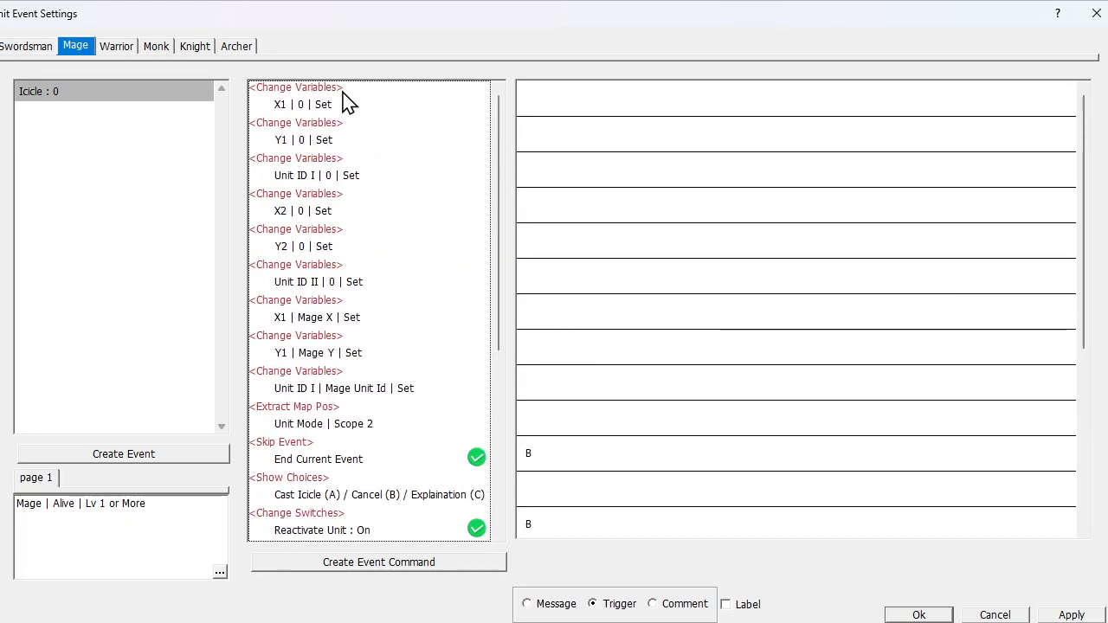
click(343, 97)
scroll(344, 138, down, 9)
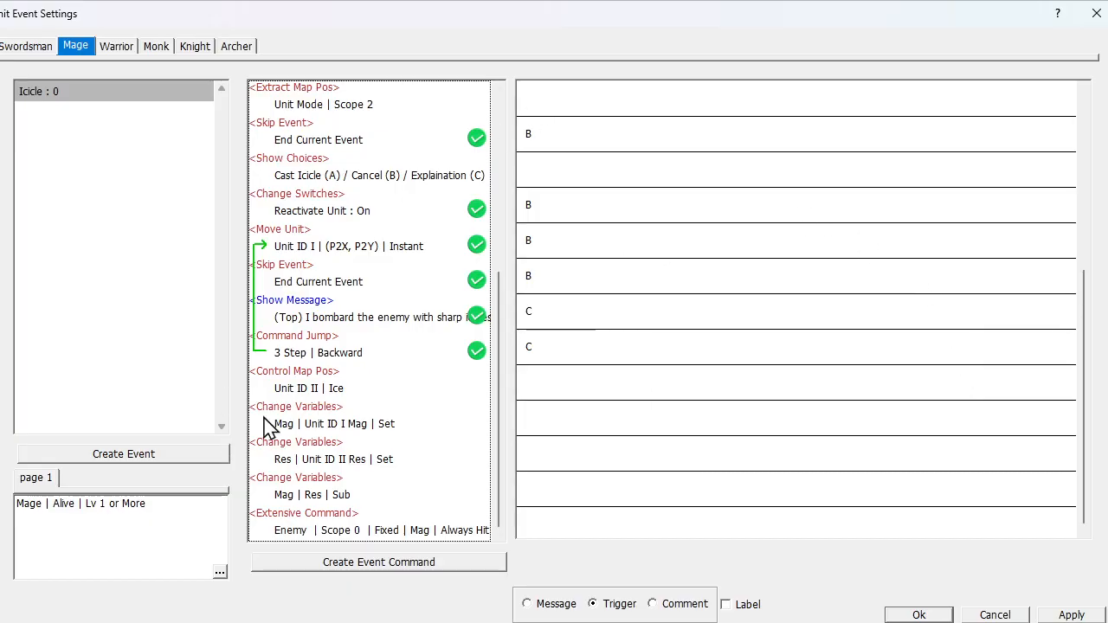
Save the Mage's unit events and close the database with the changes applied.
click(918, 614)
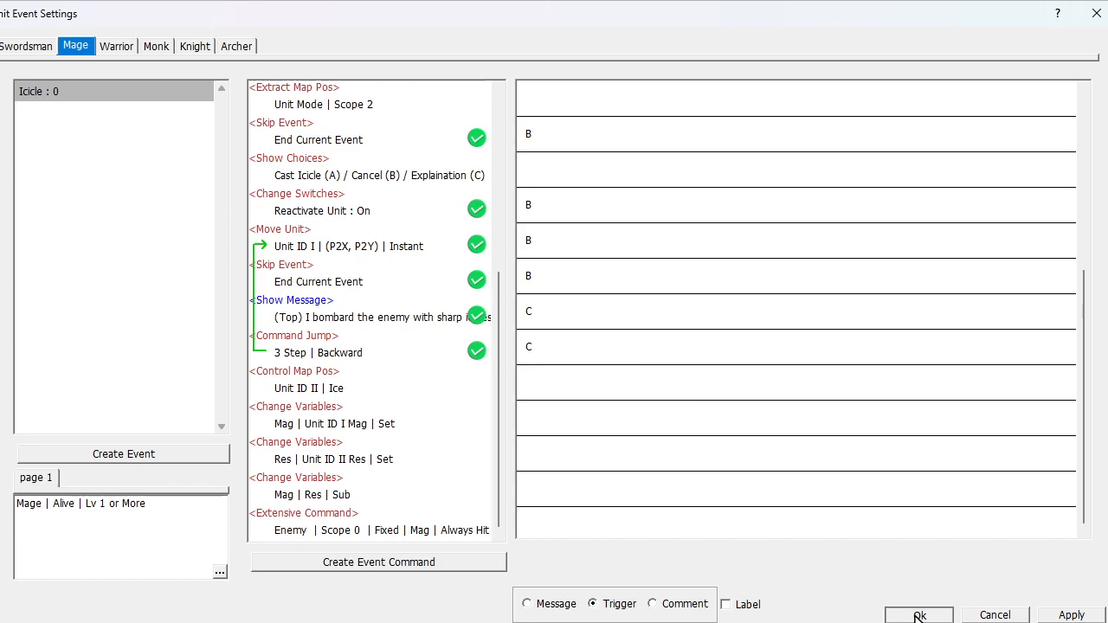
click(917, 615)
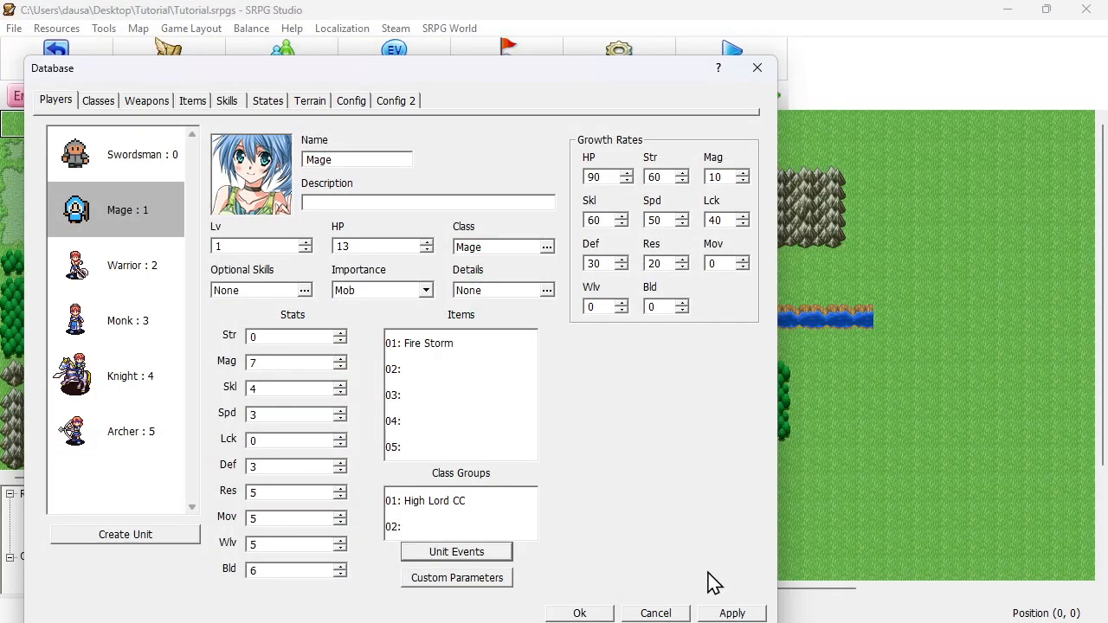
click(579, 614)
Switch to the Archbrigade project window and minimize the open editor windows.
key(alt+Tab)
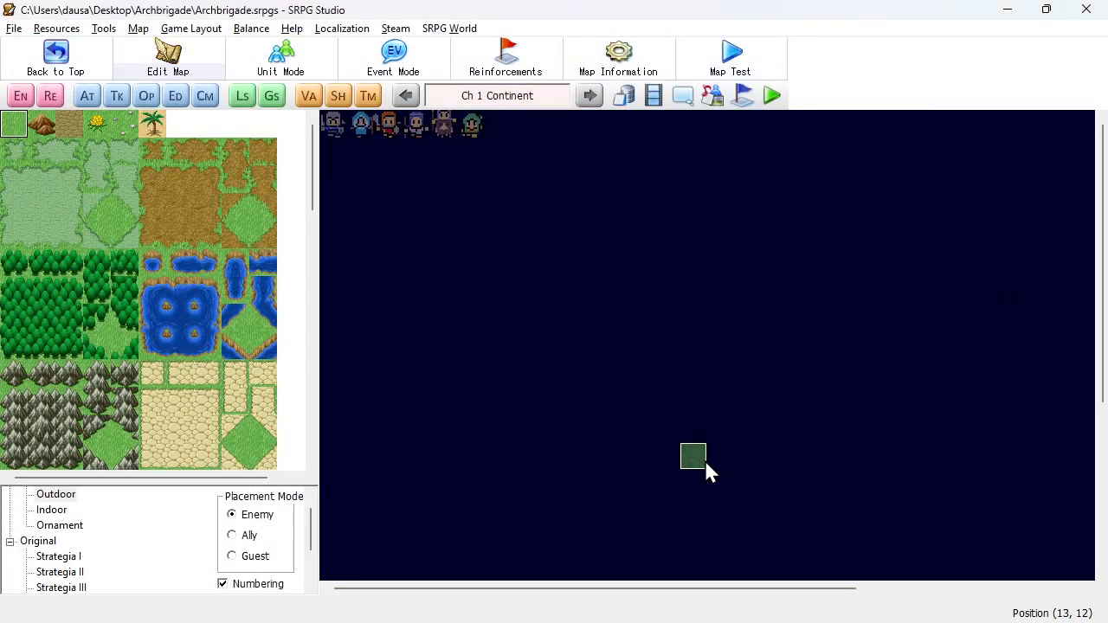
key(alt+Tab)
key(alt+Tab)
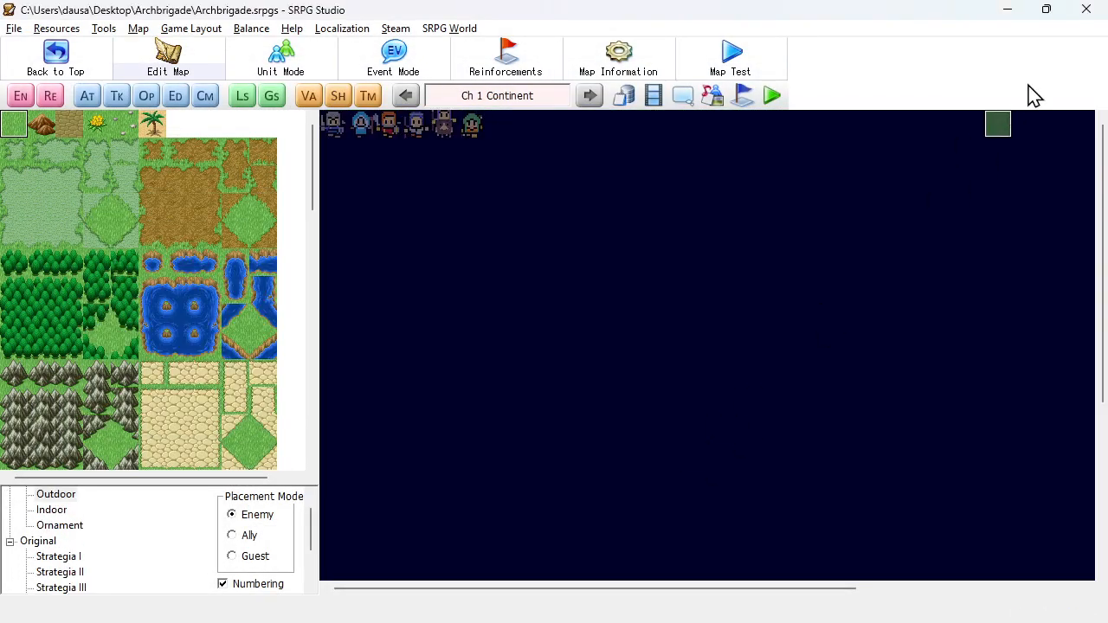
click(1010, 12)
click(1017, 18)
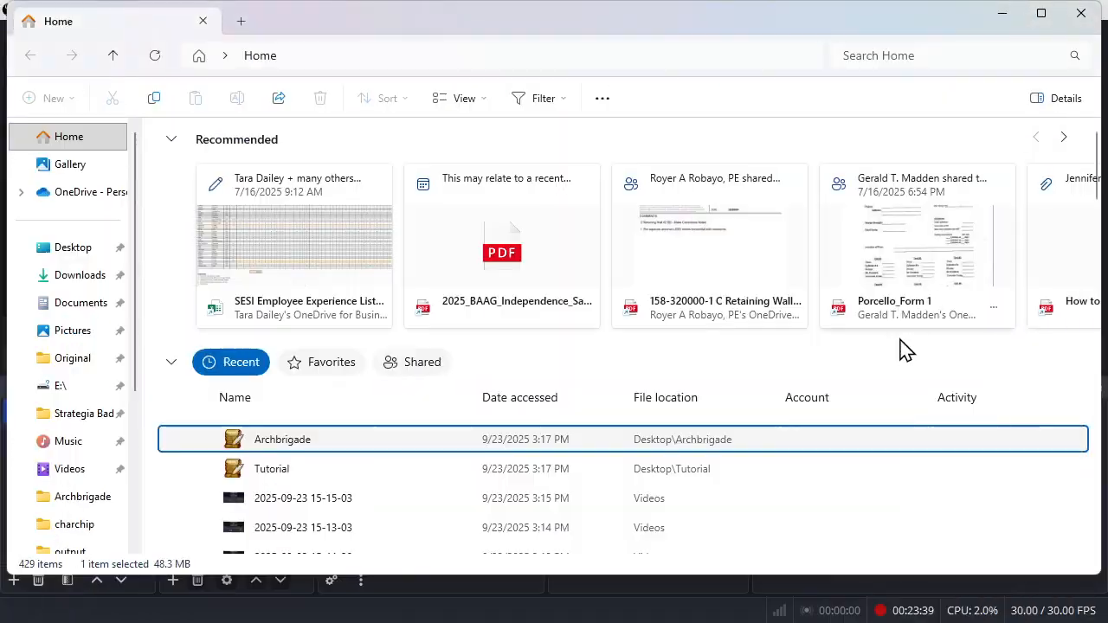